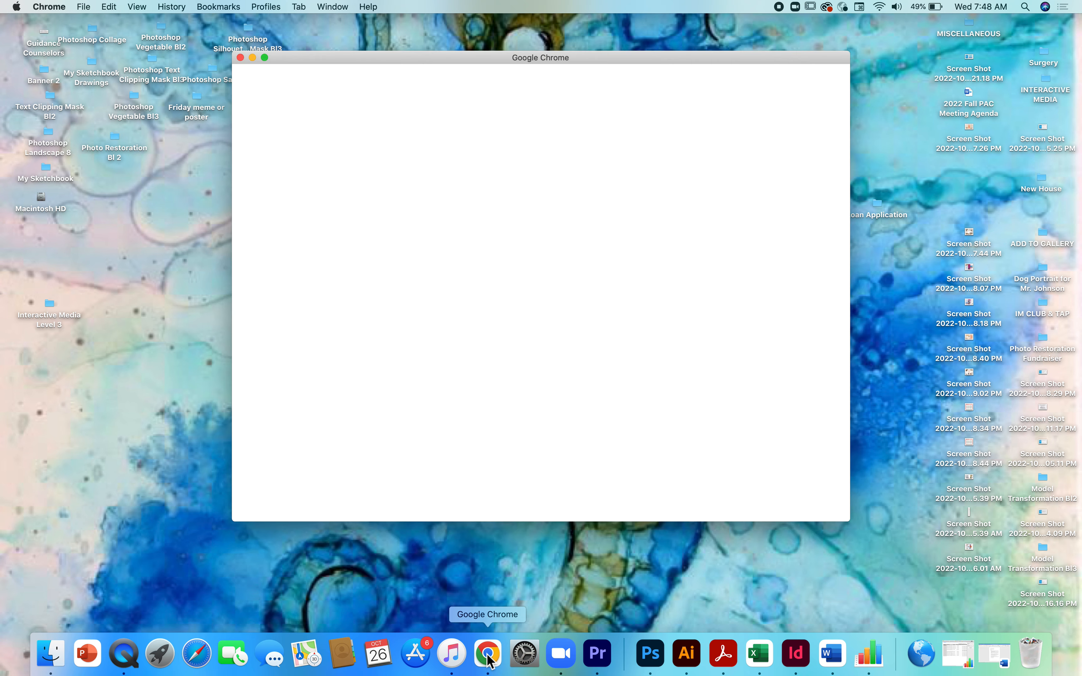
Open Google Classroom in Chrome and go to the classwork list of the PAMC (2) Fall 2022 class.
click(486, 357)
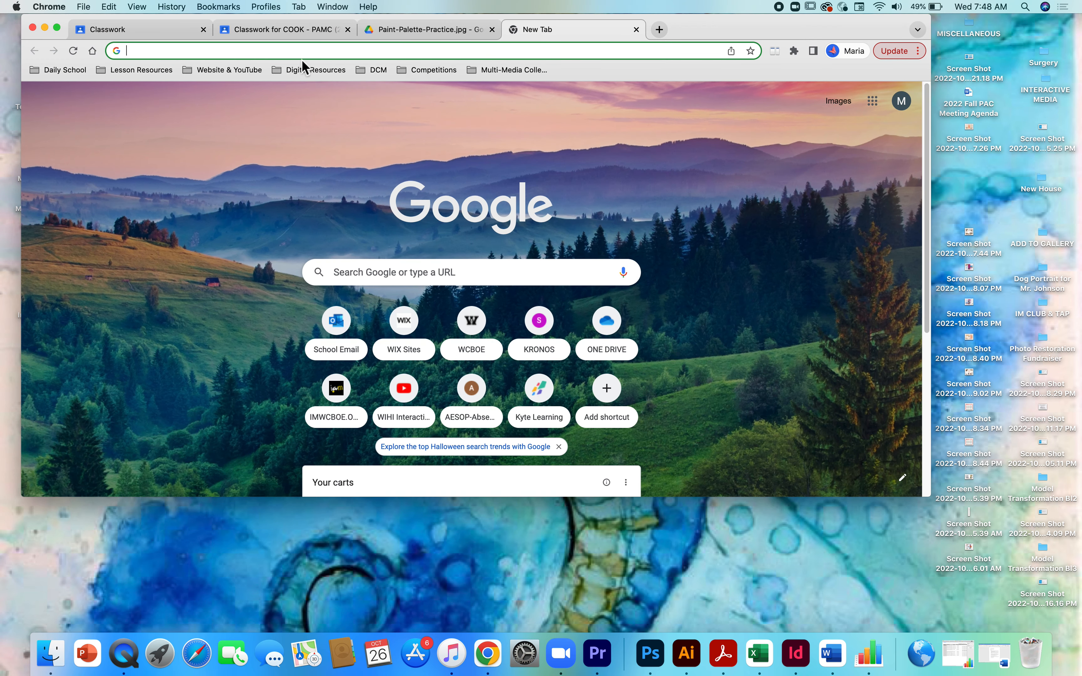
click(63, 71)
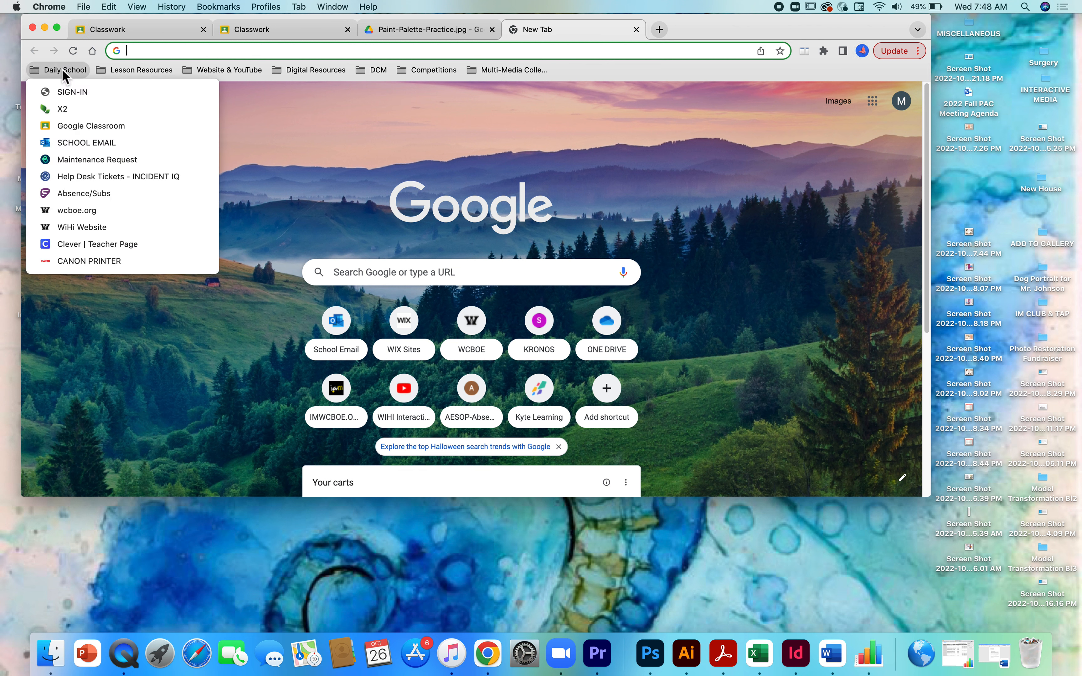
click(83, 126)
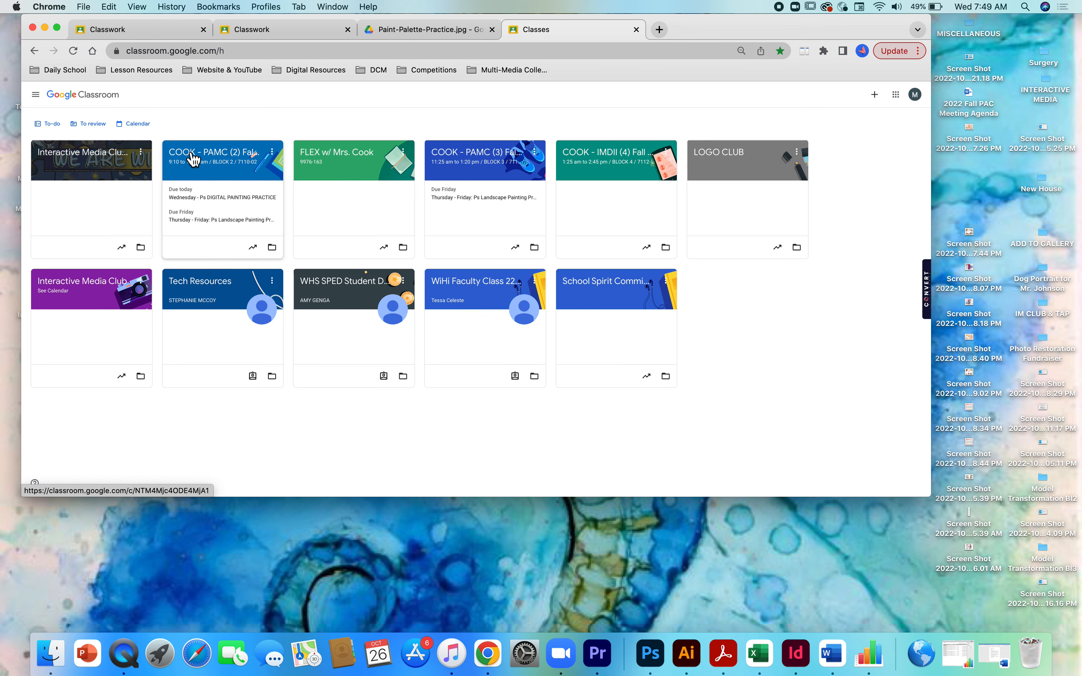
click(222, 153)
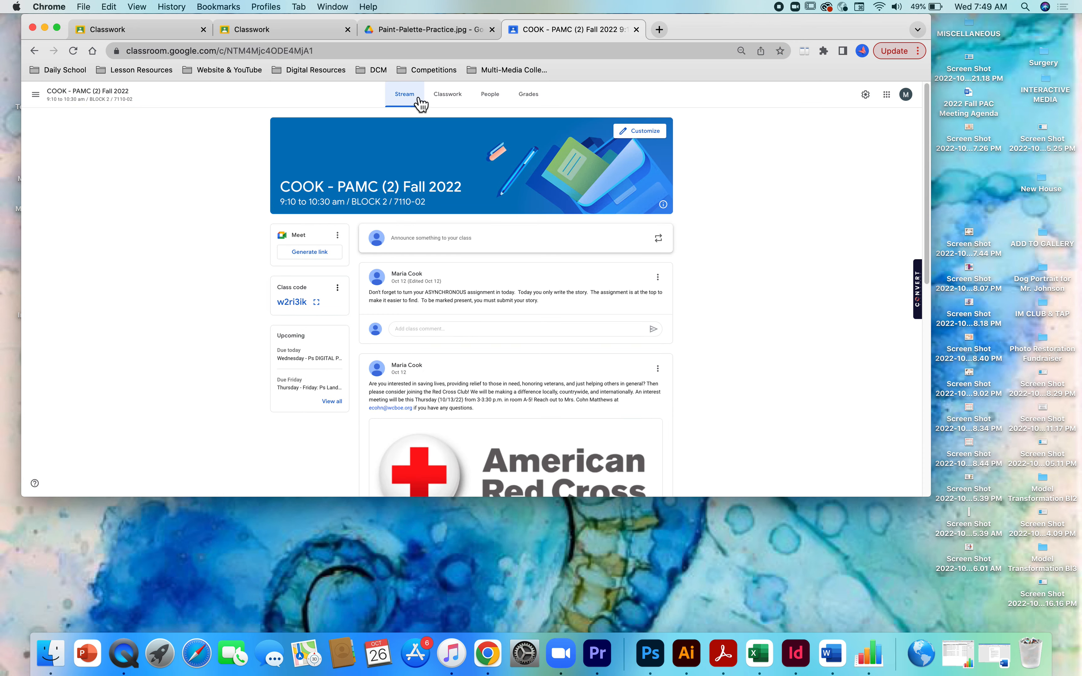
click(455, 101)
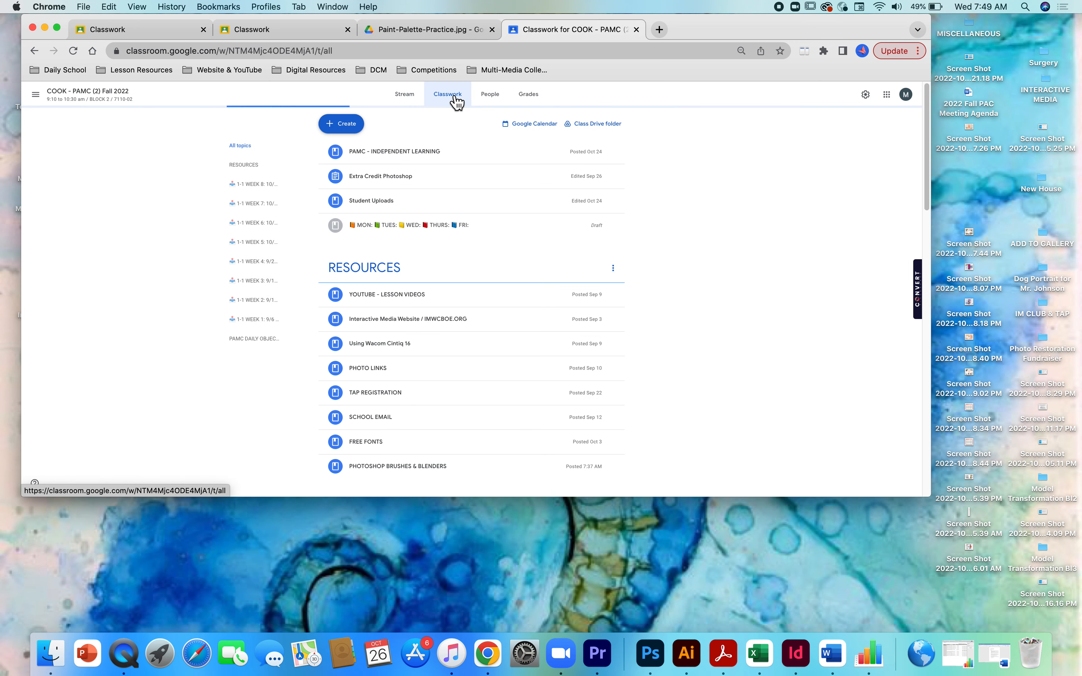
Open the instructions of the Week 8 assignment "Wednesday - Ps DIGITAL PAINTING PRACTICE".
scroll(427, 355, down, 3)
scroll(429, 356, down, 3)
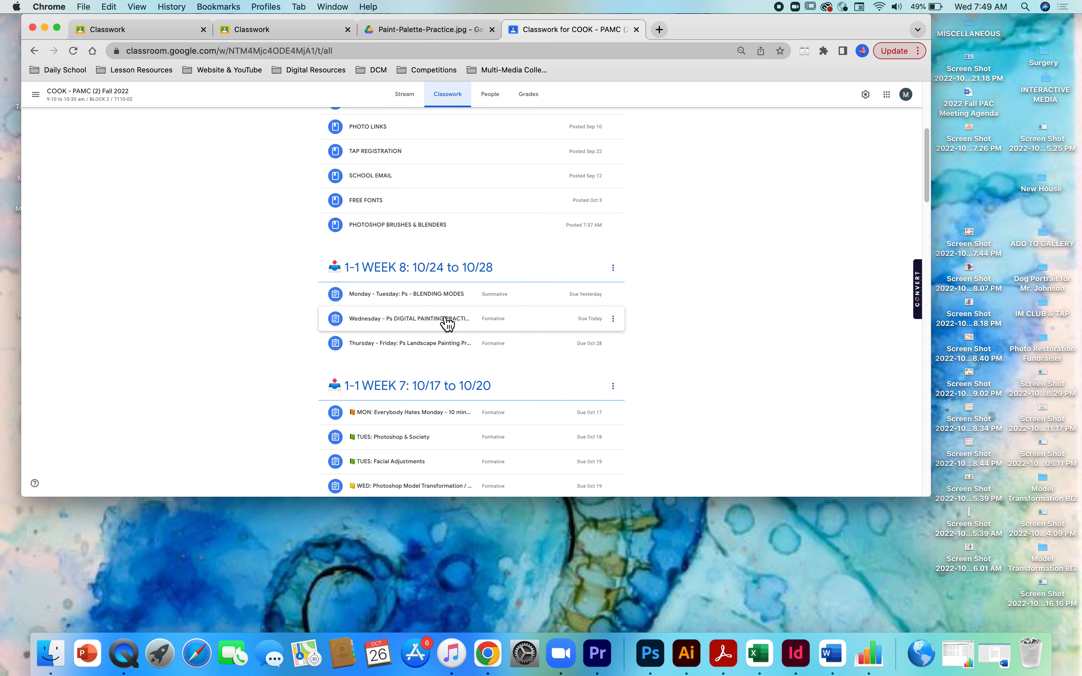
click(431, 323)
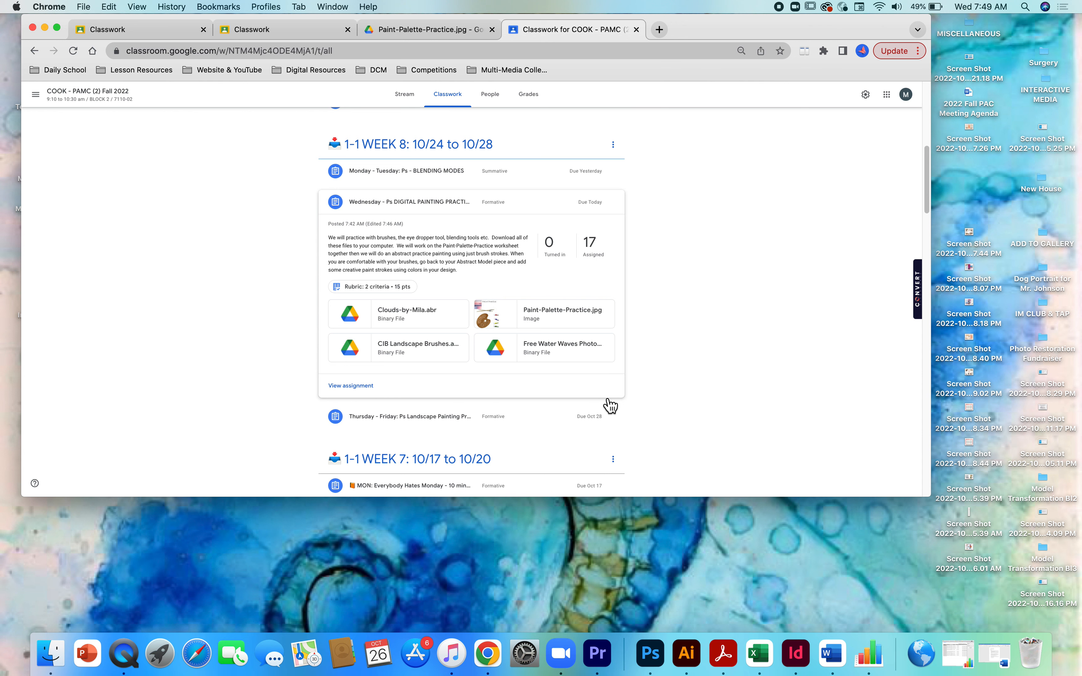
click(353, 385)
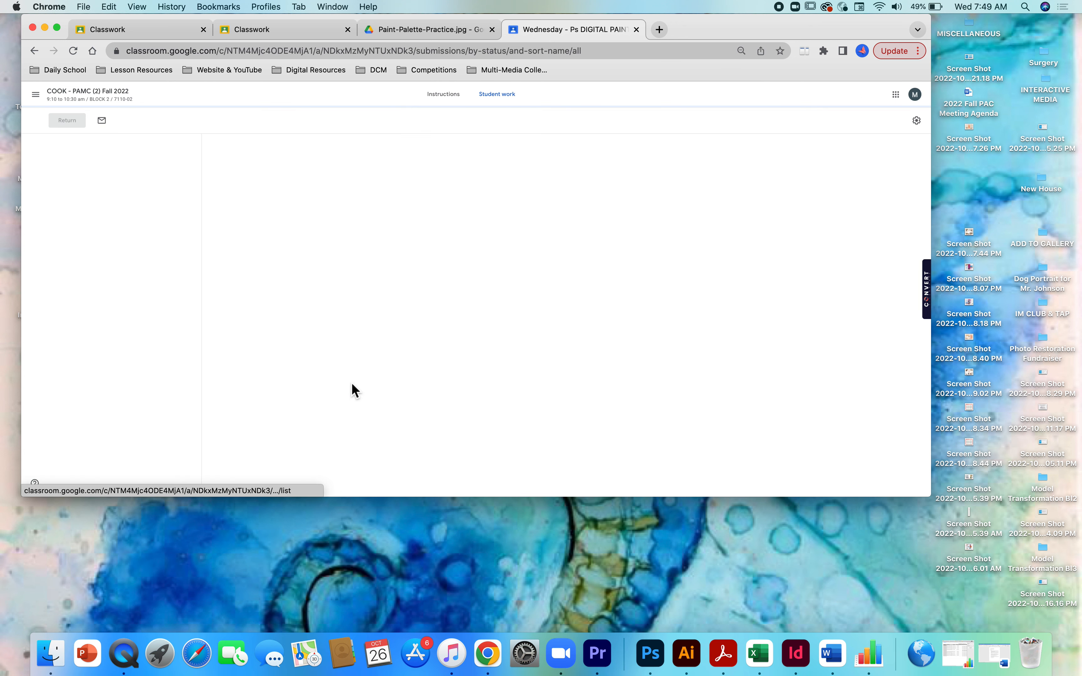
click(445, 96)
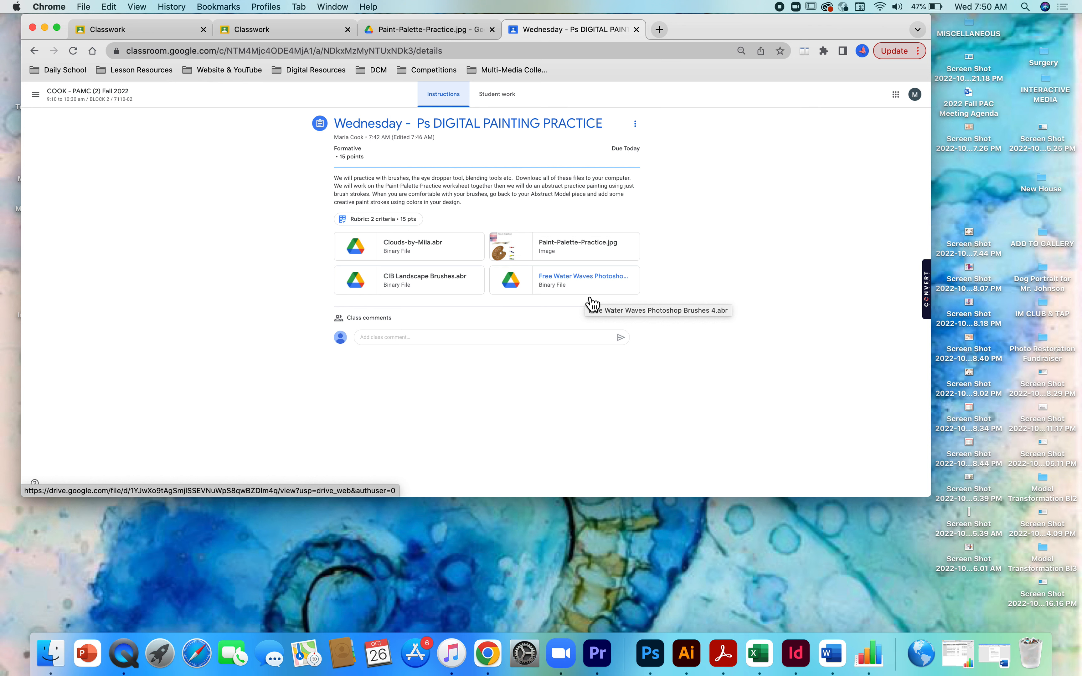
Download the assignment's brush files Clouds-by-Mila.abr and CIB Landscape Brushes.abr.
click(392, 250)
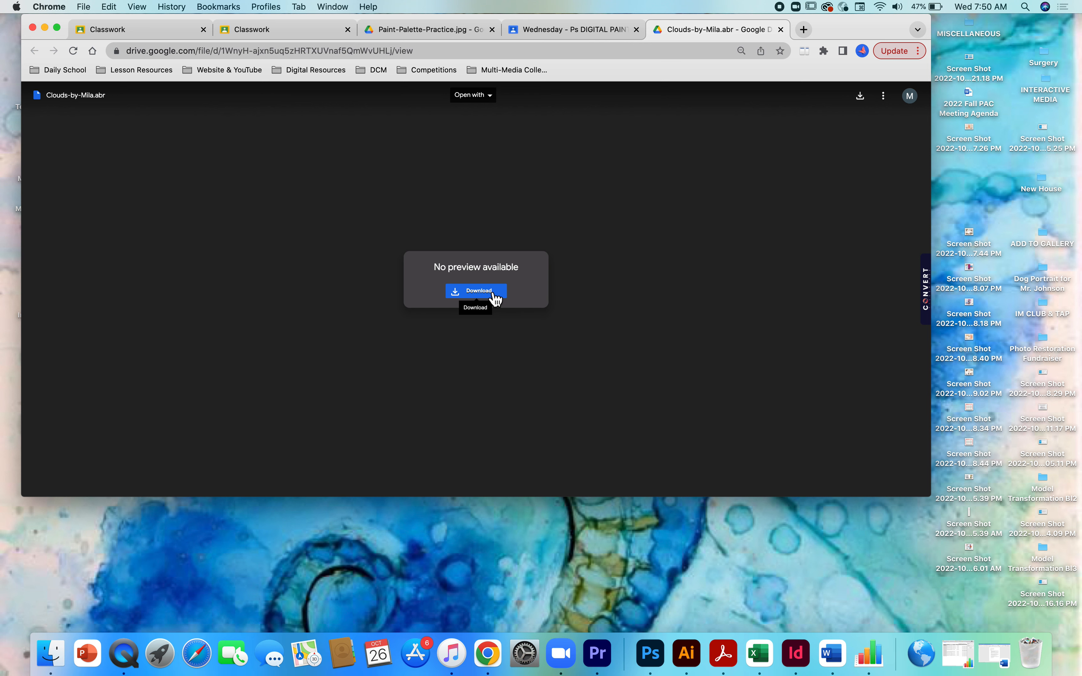
click(495, 298)
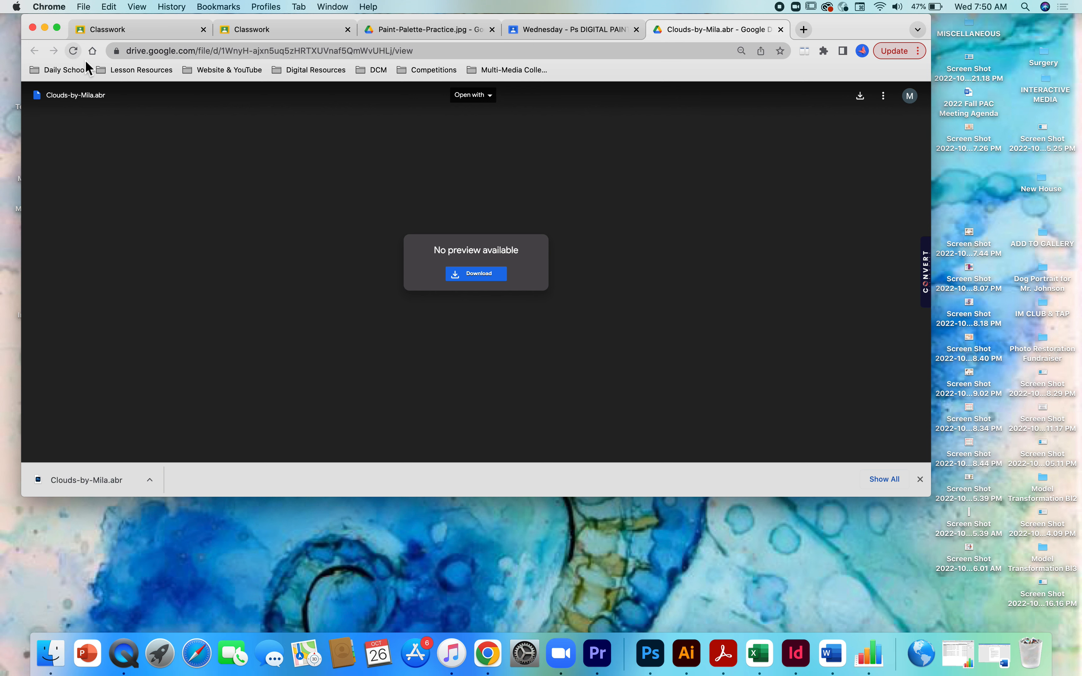
click(555, 32)
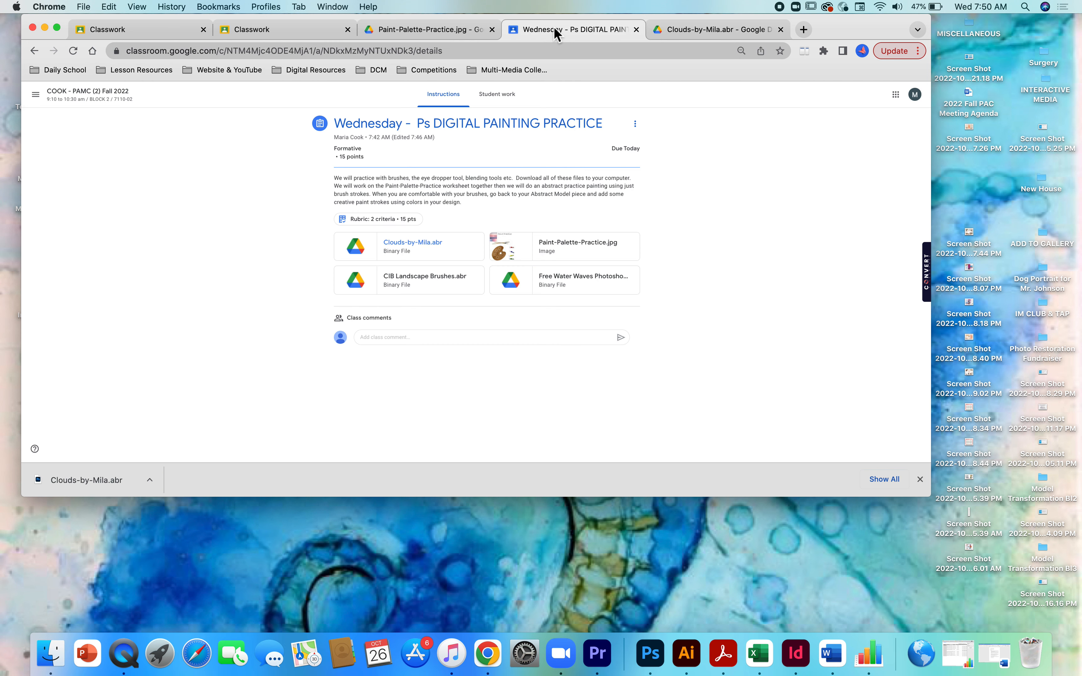
click(408, 279)
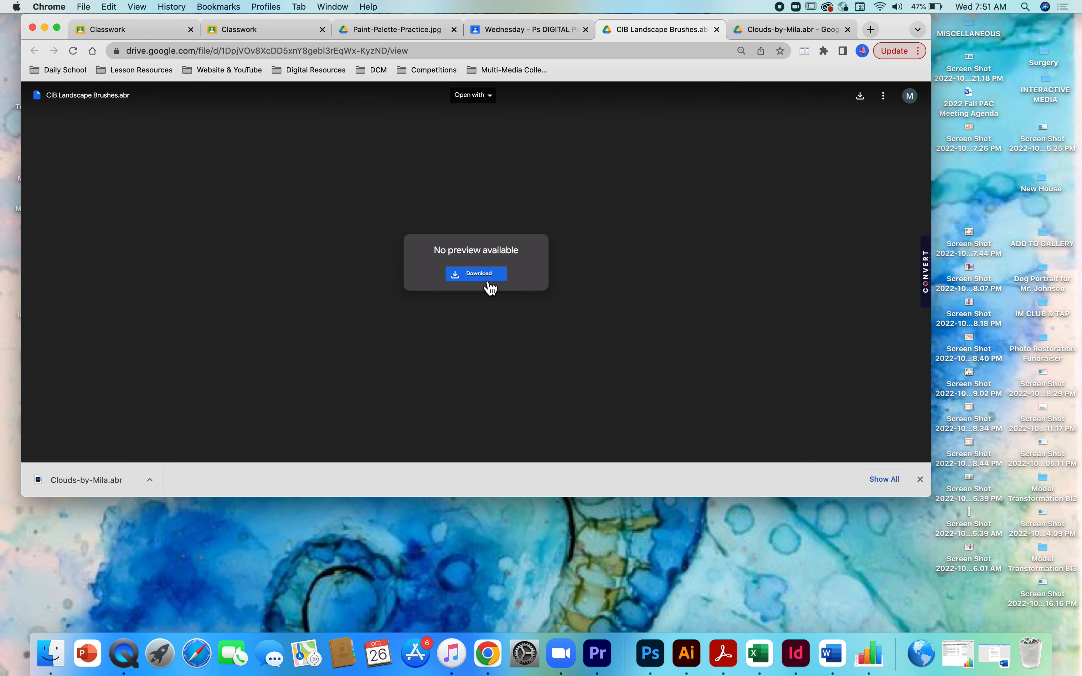
click(491, 280)
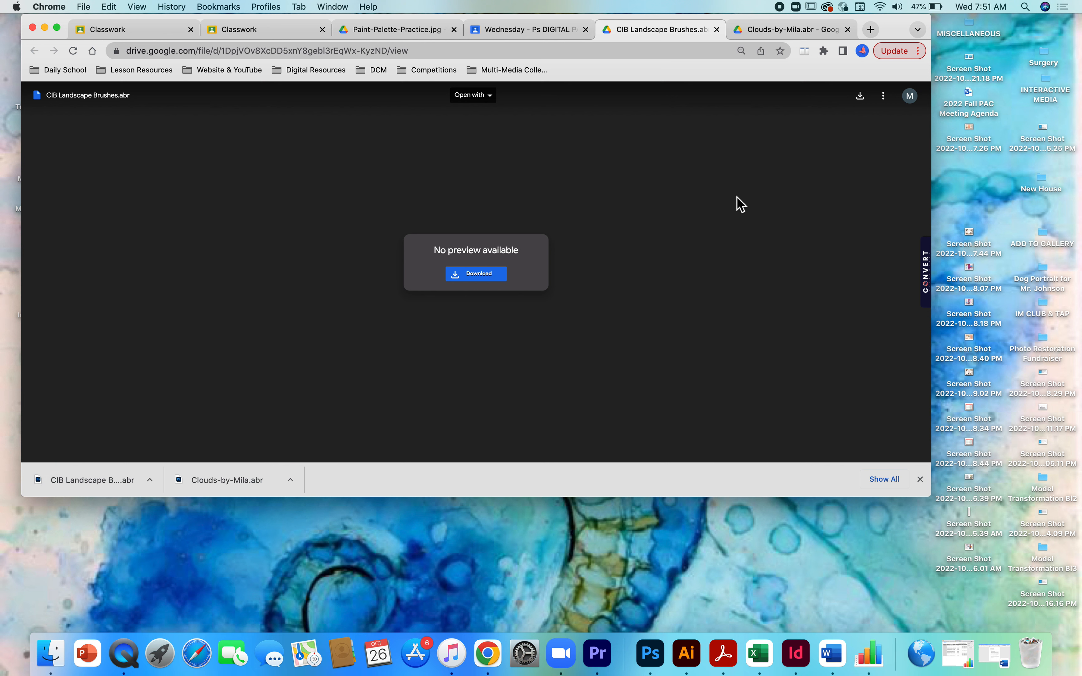
Download Free Water Waves Photoshop Brushes 4.abr from the assignment and open the Paint-Palette-Practice.jpg attachment for preview.
click(535, 33)
click(566, 280)
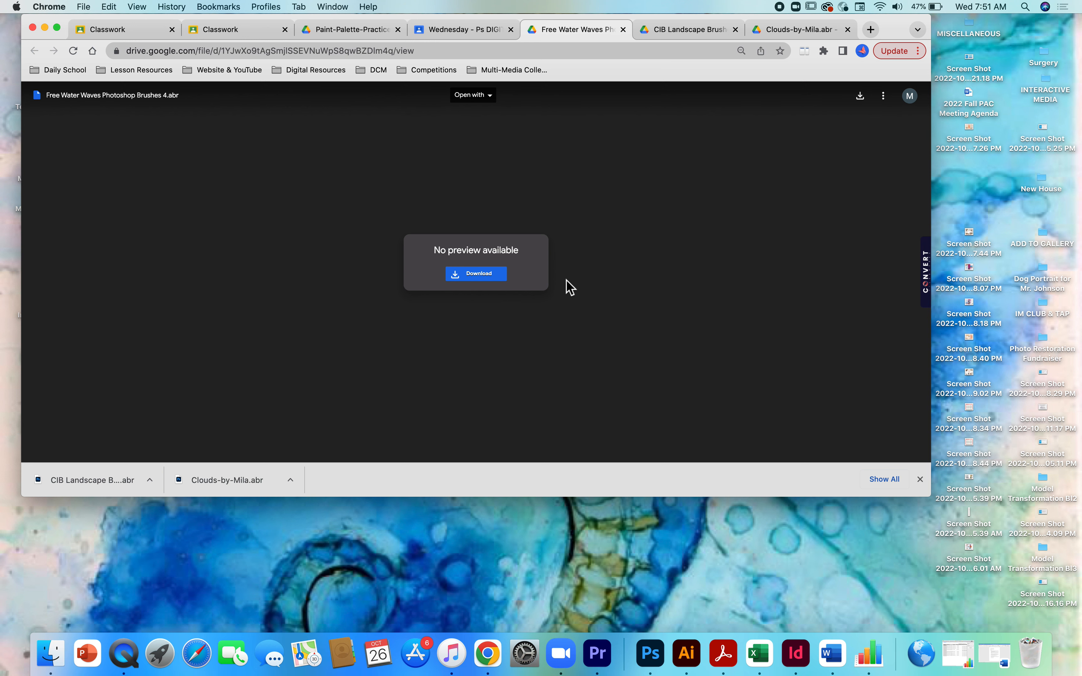
click(483, 275)
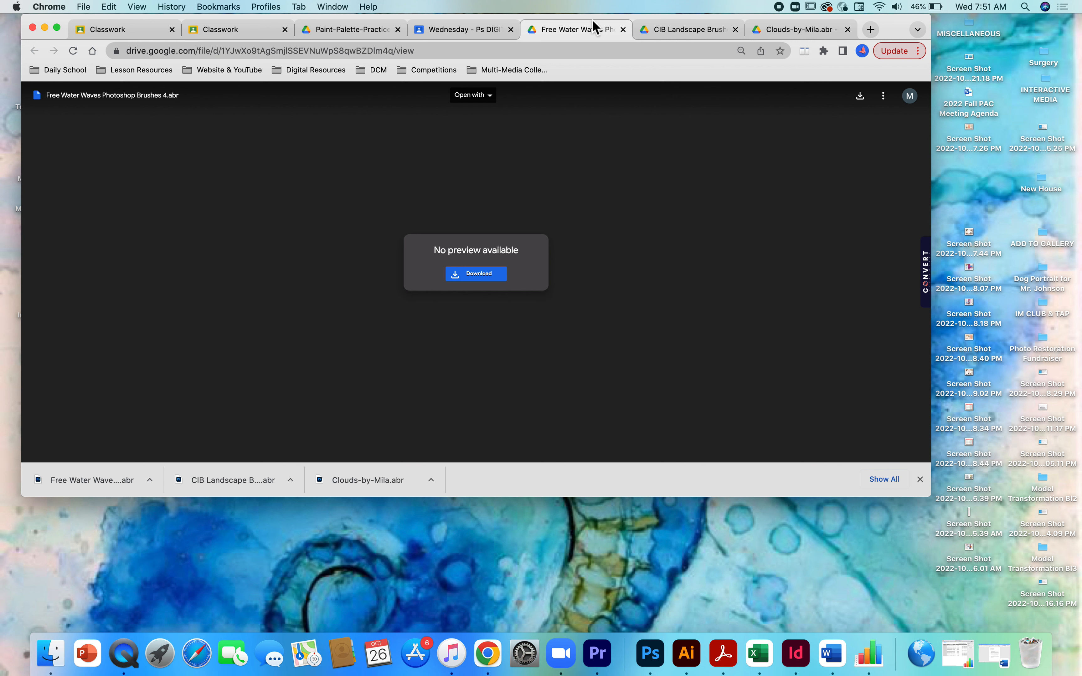
click(464, 30)
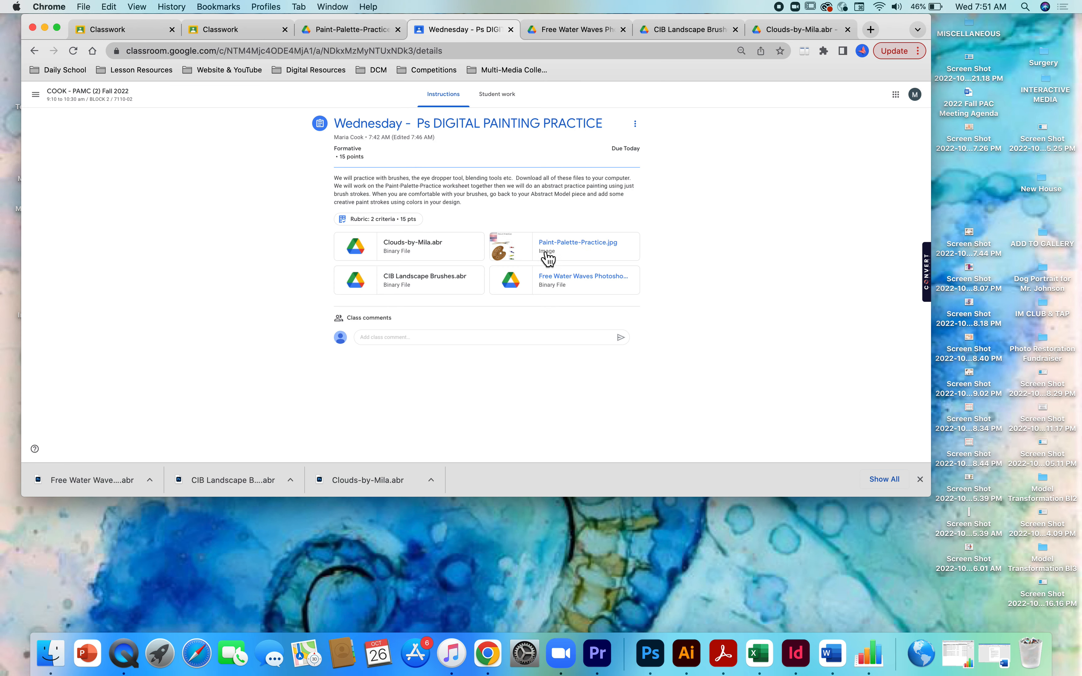
click(523, 254)
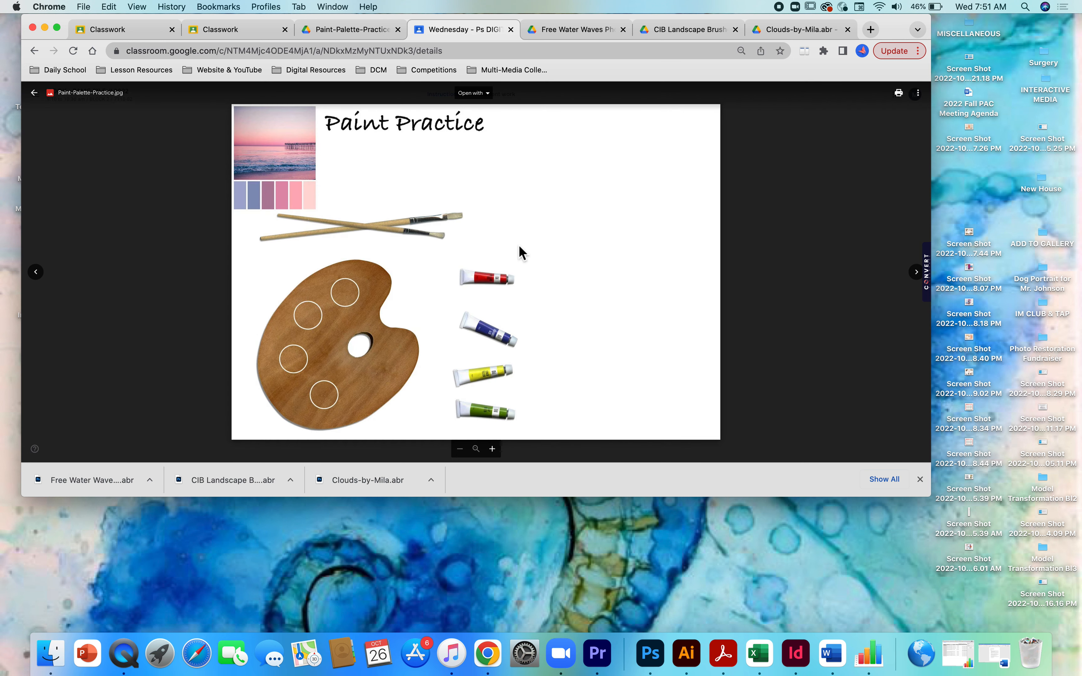
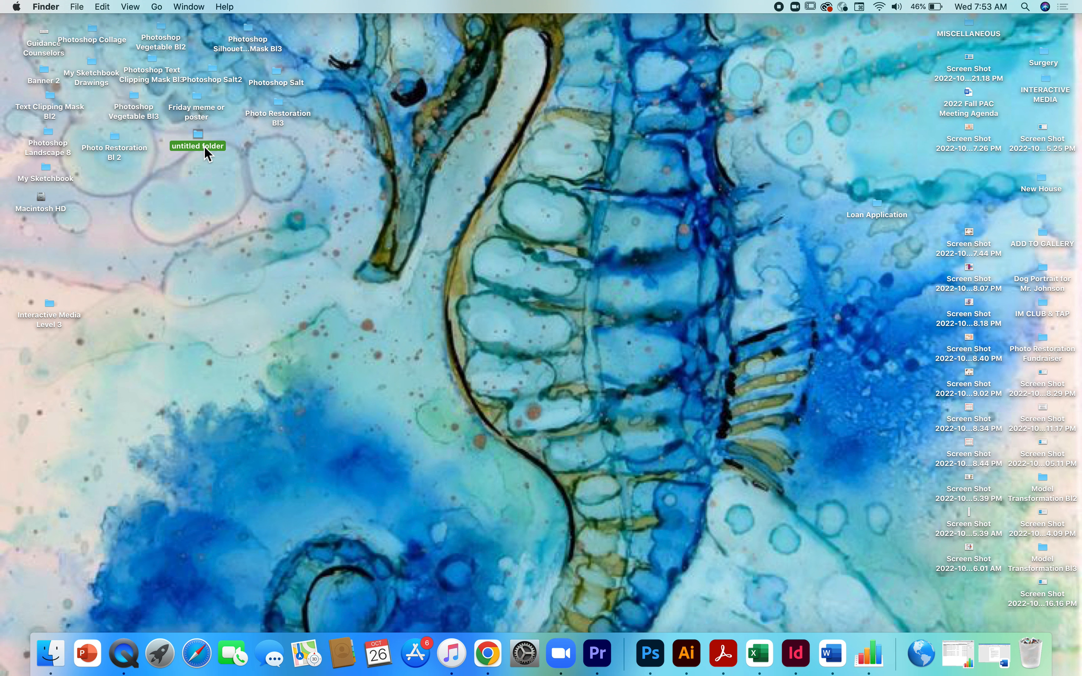
Rename the untitled desktop folder to "Photoshop Digital Painting" and move it to the empty desktop area beside My Sketchbook.
right_click(204, 146)
click(203, 145)
right_click(207, 144)
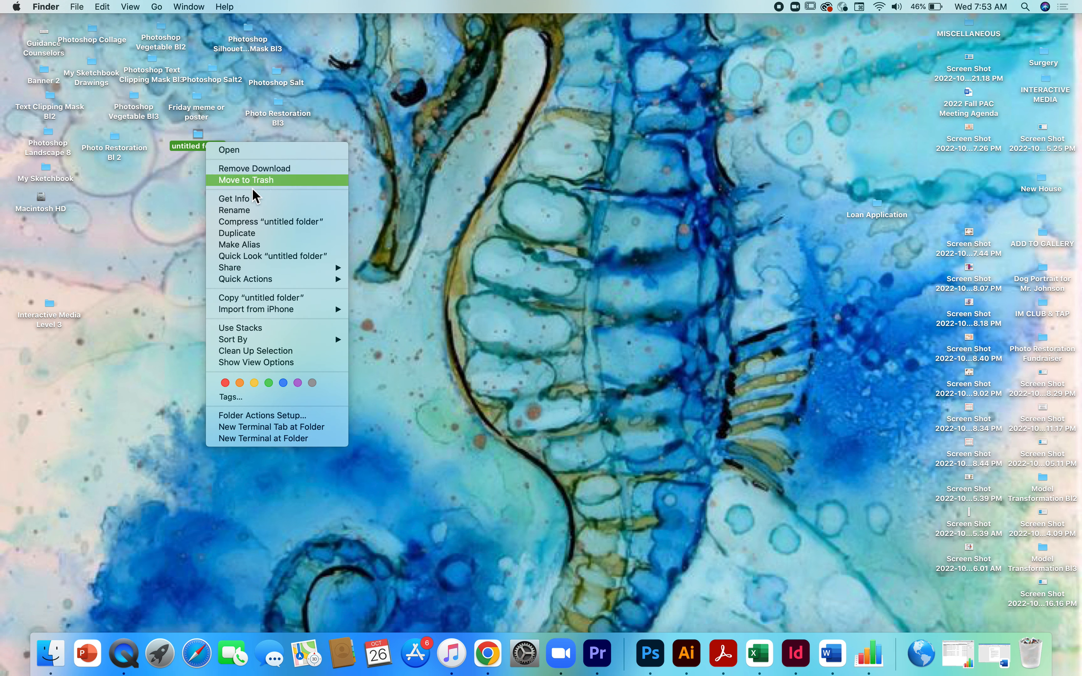
click(238, 210)
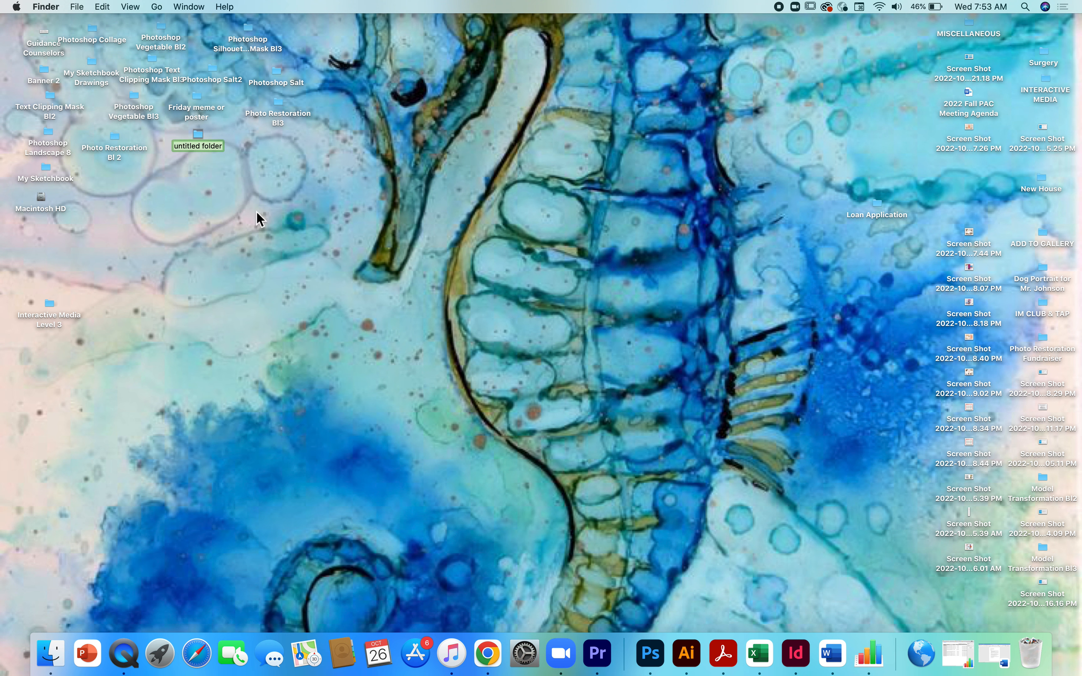
text(Photoshop Digital Pain)
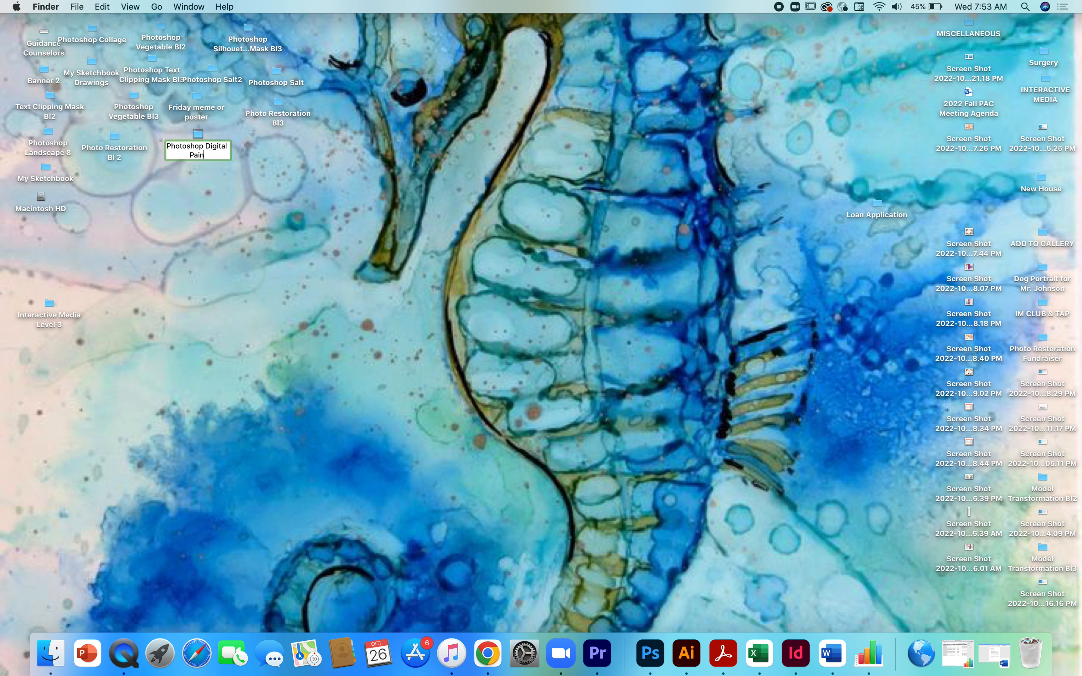
text(ting)
click(257, 211)
drag(202, 142, 158, 184)
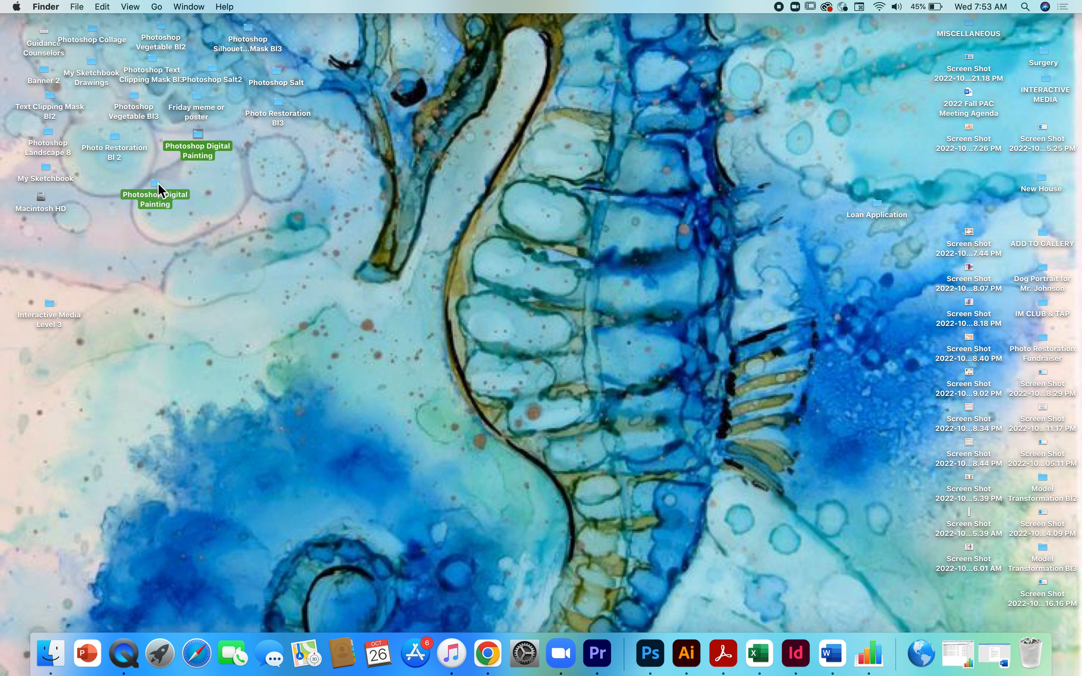
click(286, 187)
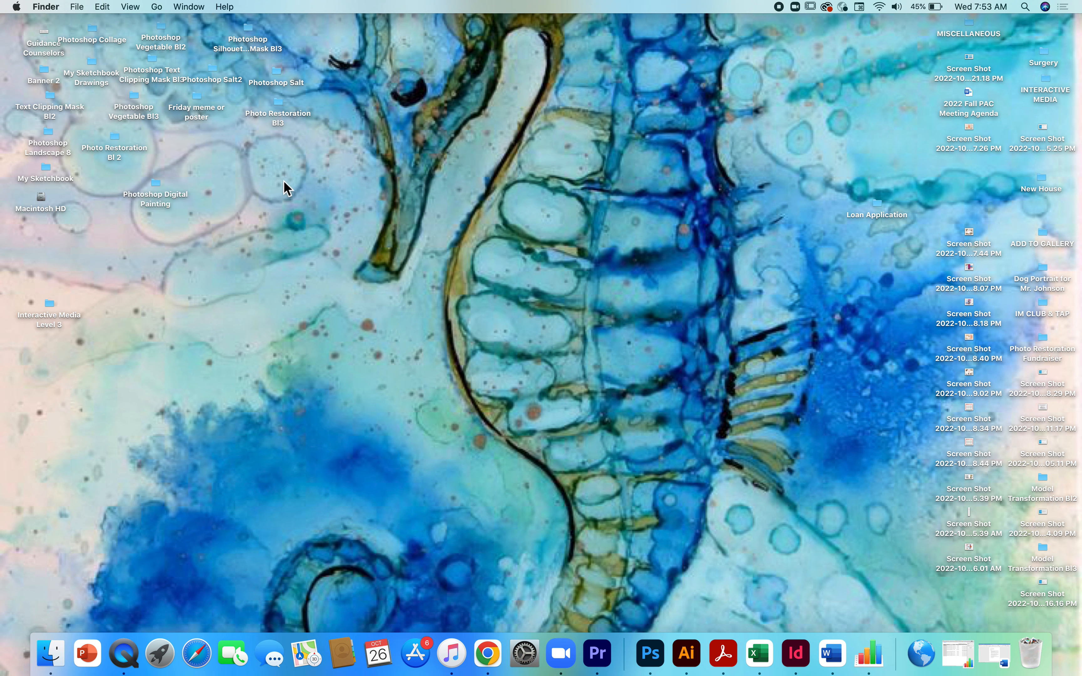
Move CIB Landscape Brushes.abr and Clouds-by-Mila.abr from the Downloads folder into the Photoshop Digital Painting folder.
click(157, 7)
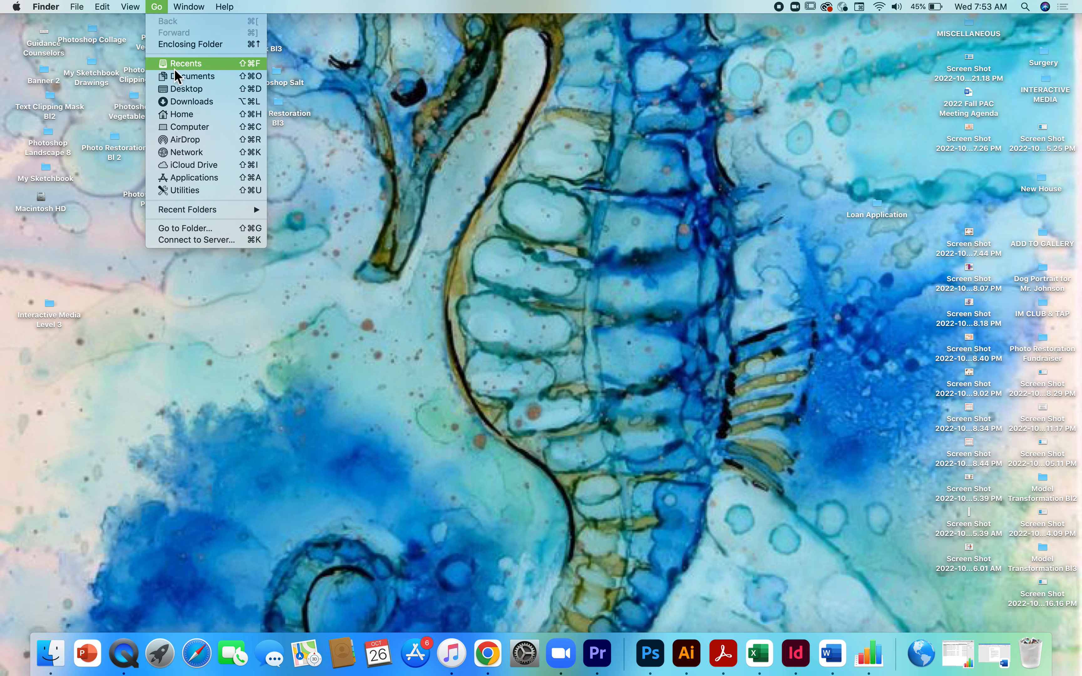
click(187, 101)
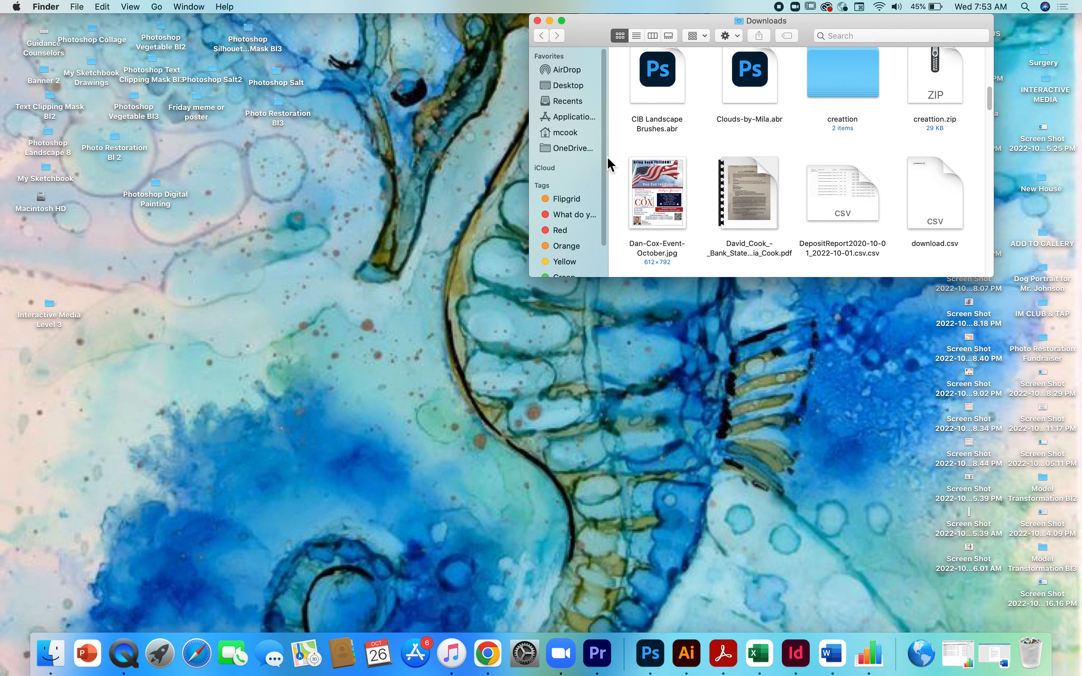
mouse_move(662, 85)
mouse_down()
mouse_move(212, 211)
mouse_move(151, 211)
mouse_move(150, 197)
mouse_up()
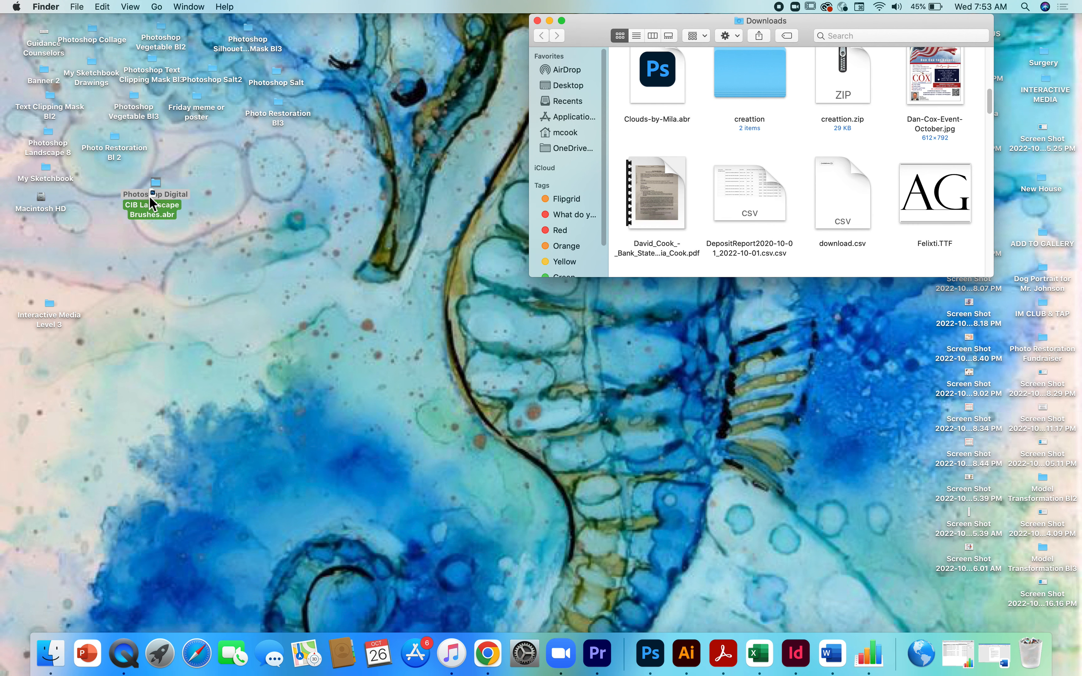
click(657, 85)
mouse_move(657, 89)
mouse_down()
mouse_move(490, 150)
mouse_move(193, 223)
mouse_move(158, 208)
mouse_move(158, 197)
mouse_up()
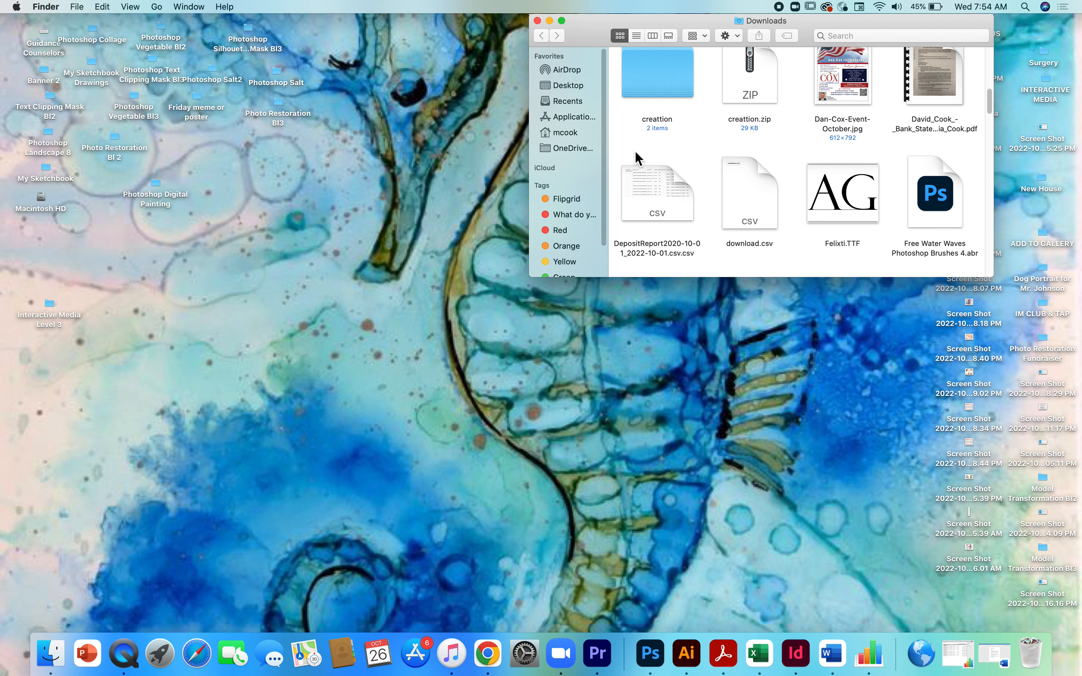
Preview Free Water Waves Photoshop Brushes 4.abr in Downloads and move it into the Photoshop Digital Painting folder.
drag(991, 99, 991, 106)
click(938, 130)
key(space)
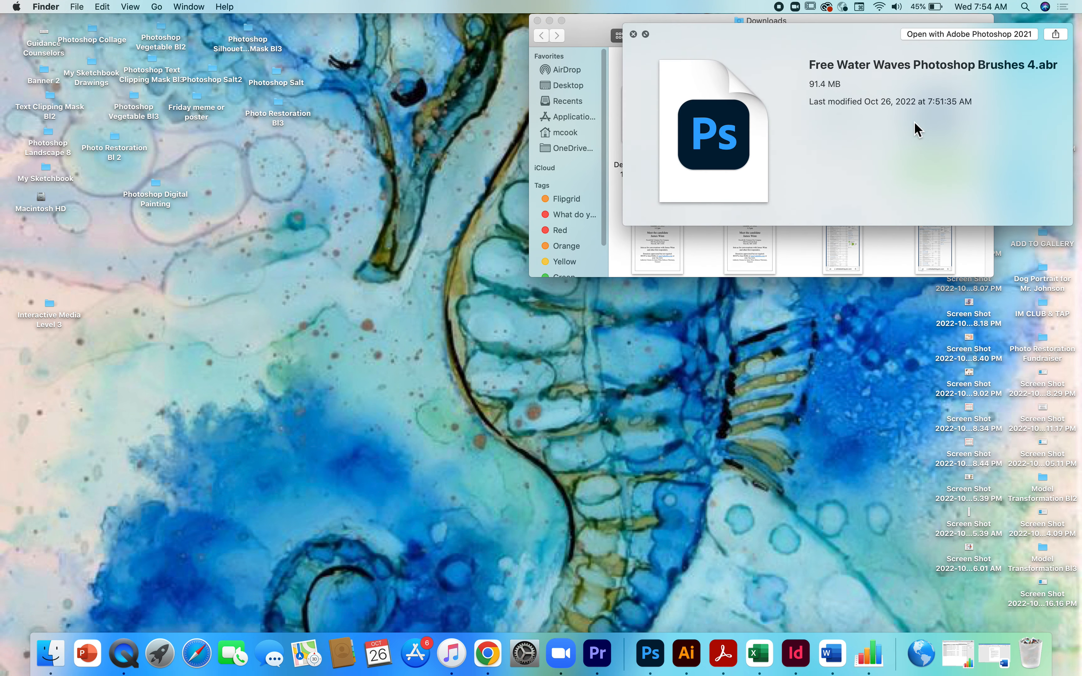
click(633, 35)
mouse_move(935, 118)
mouse_down()
mouse_move(175, 225)
mouse_move(157, 188)
mouse_up()
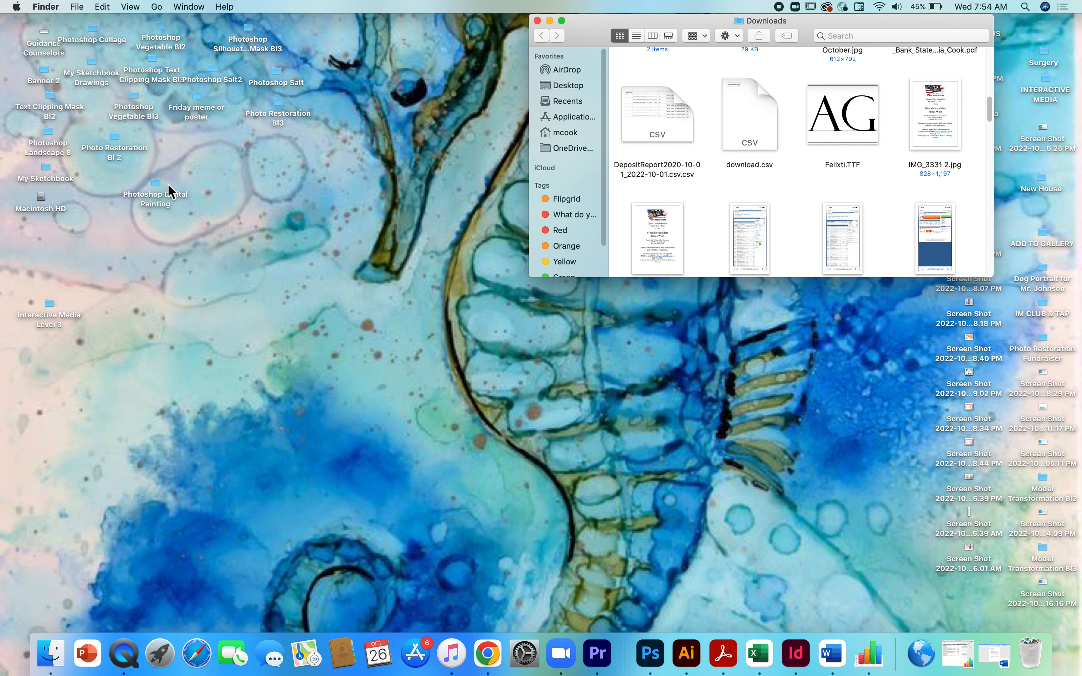
Move Paint-Palette-Practice.jpg from Downloads into the Photoshop Digital Painting folder and close the Downloads window.
mouse_move(990, 103)
mouse_down()
mouse_move(997, 262)
mouse_move(990, 167)
mouse_move(995, 177)
mouse_up()
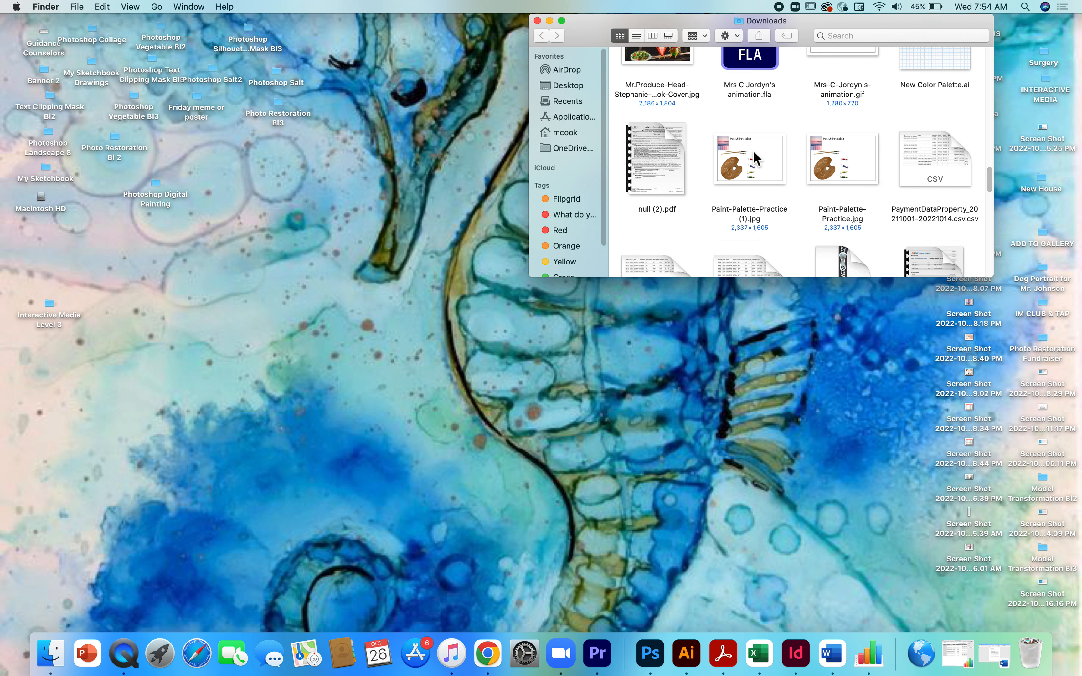
mouse_move(836, 182)
mouse_down()
mouse_move(148, 233)
mouse_move(161, 196)
mouse_move(126, 202)
mouse_move(154, 188)
mouse_up()
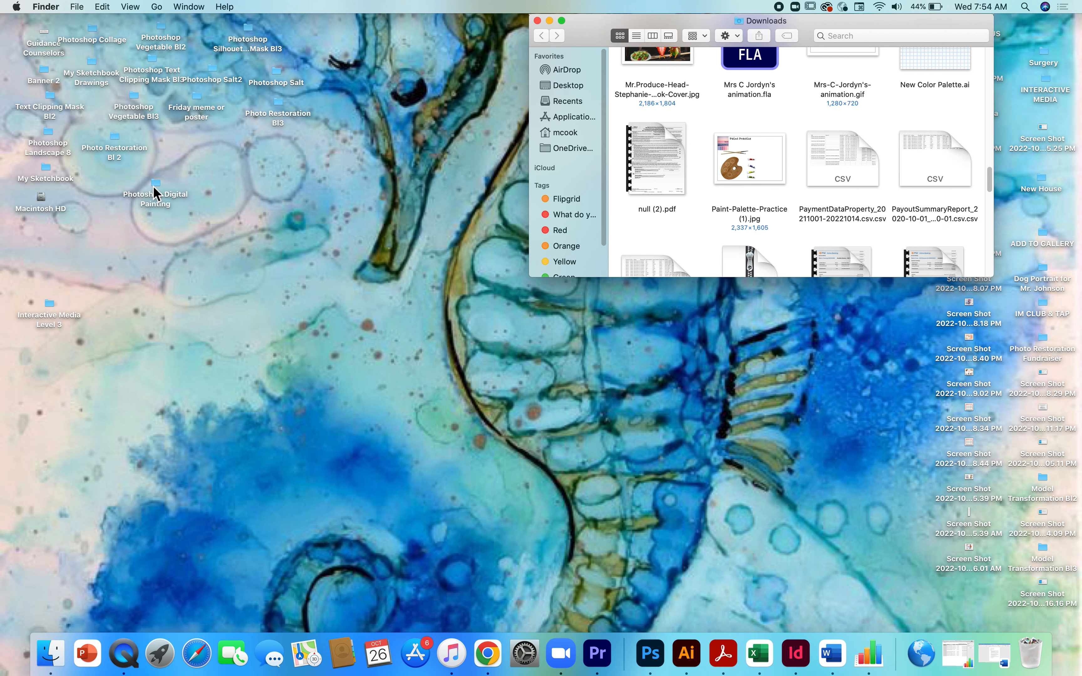
click(537, 21)
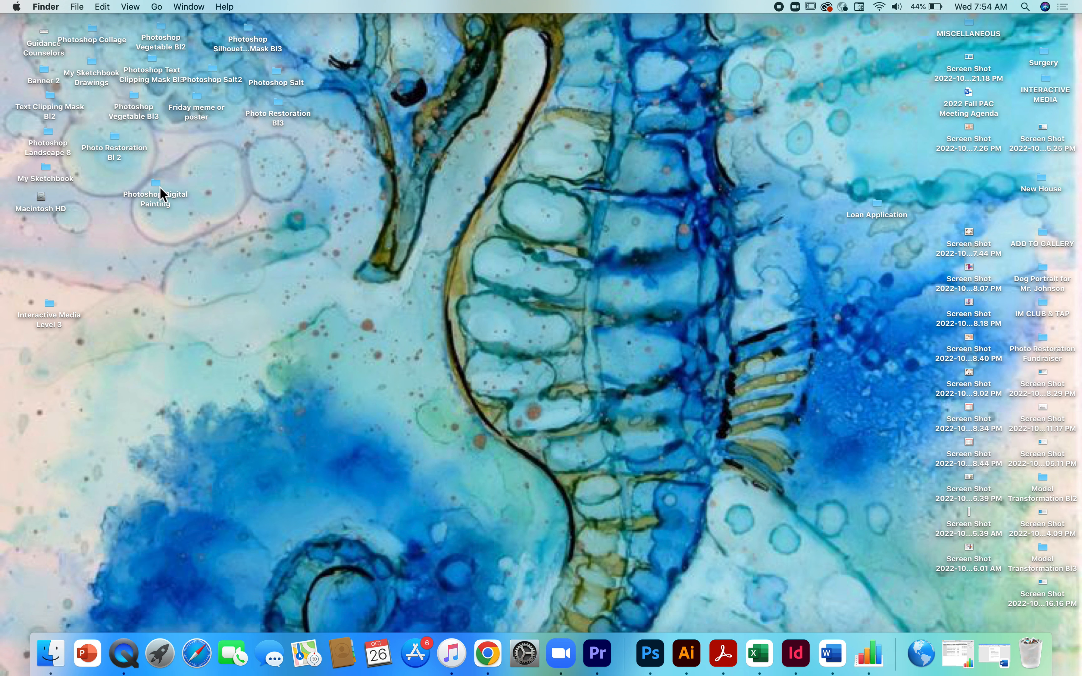
Reposition the Photoshop Digital Painting folder below Photo Restoration BI3 on the desktop and open it.
drag(160, 189, 255, 149)
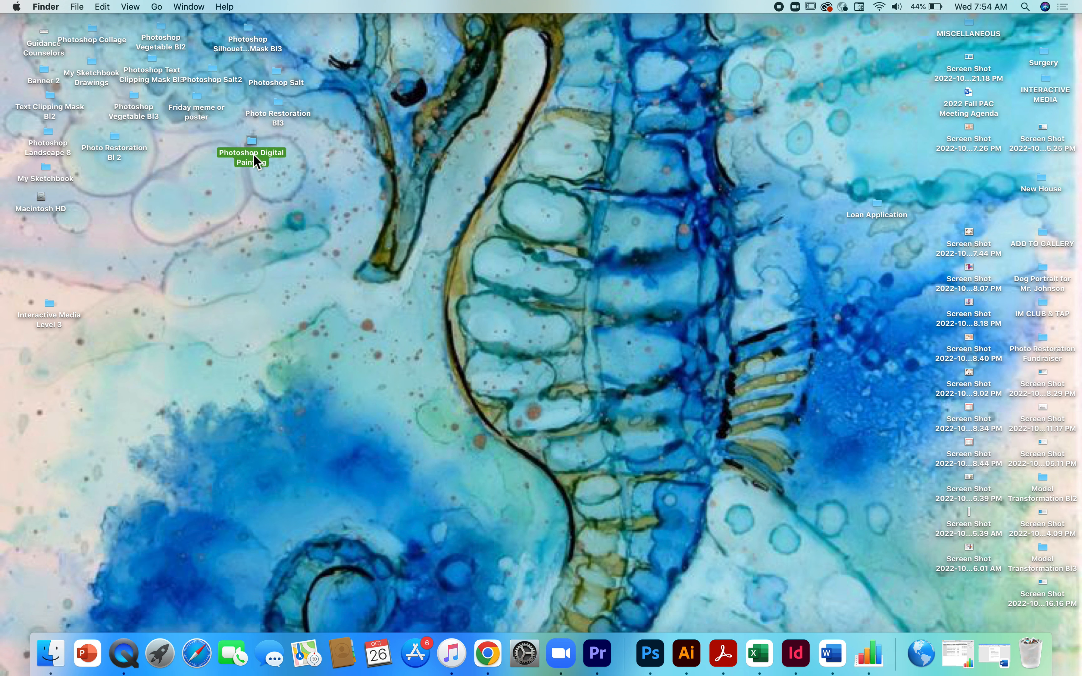
double_click(253, 154)
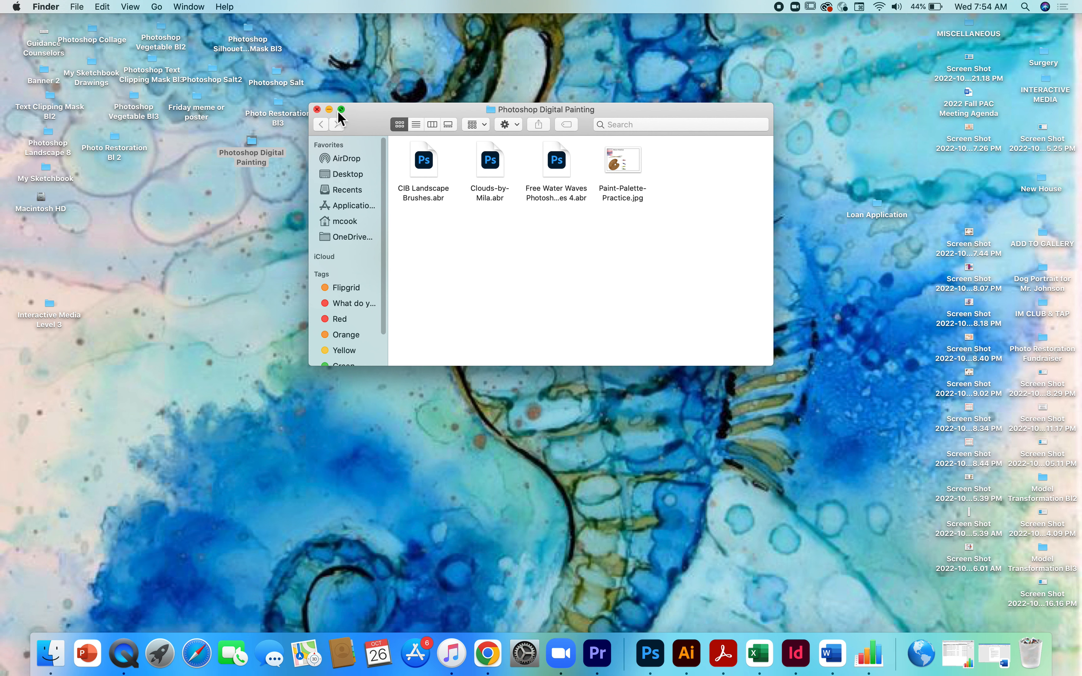
Close the Photoshop Digital Painting folder window and switch to Photoshop, enlarging its window to fill the desktop.
click(317, 109)
click(239, 222)
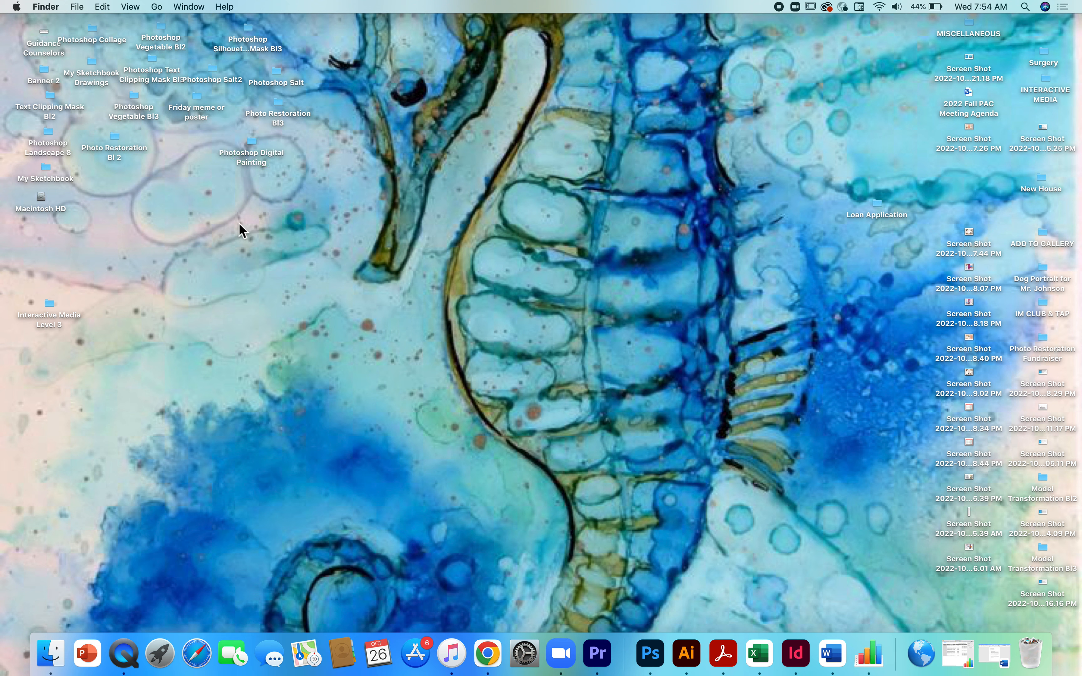
click(651, 655)
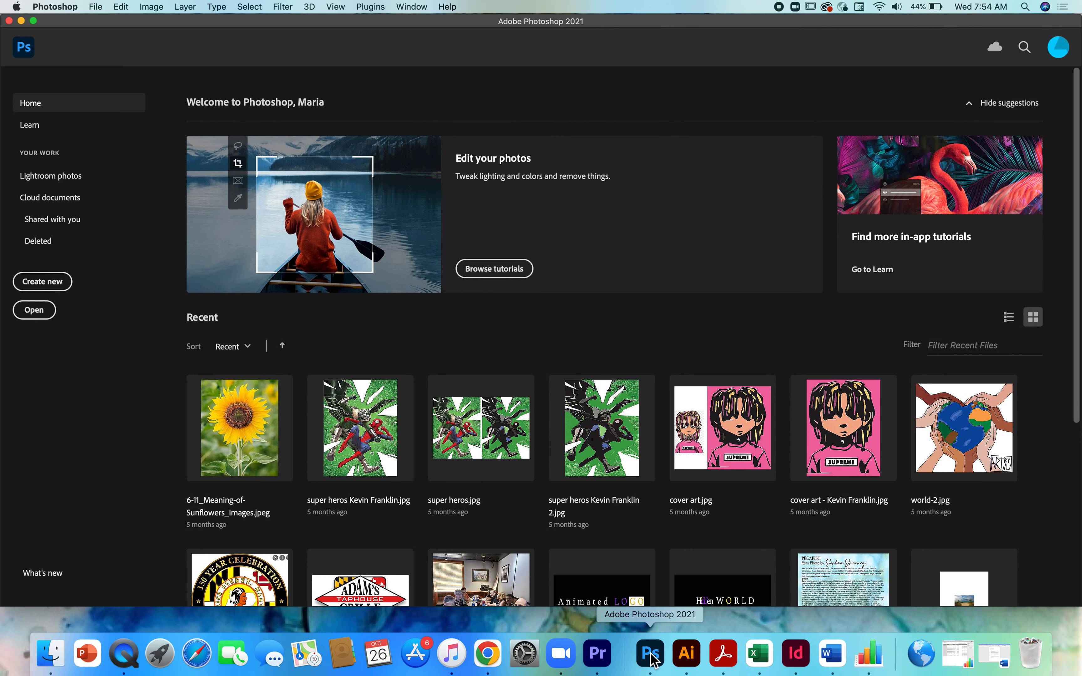
click(34, 20)
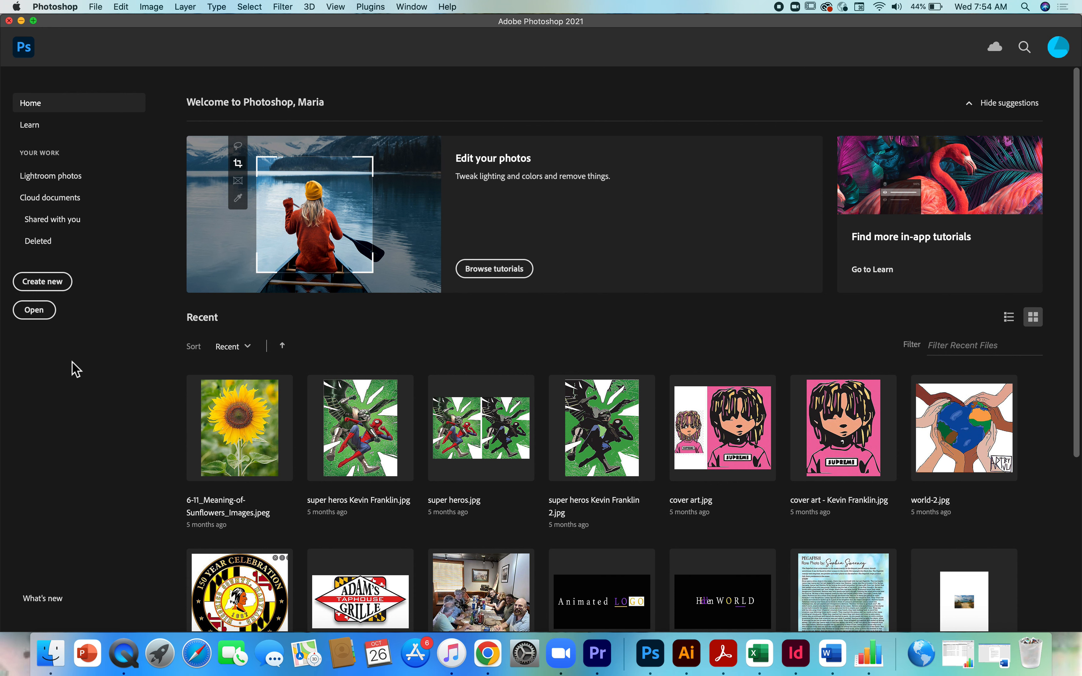
Start a new Letter document and name it with the teacher's name followed by "Painting Practice".
click(58, 287)
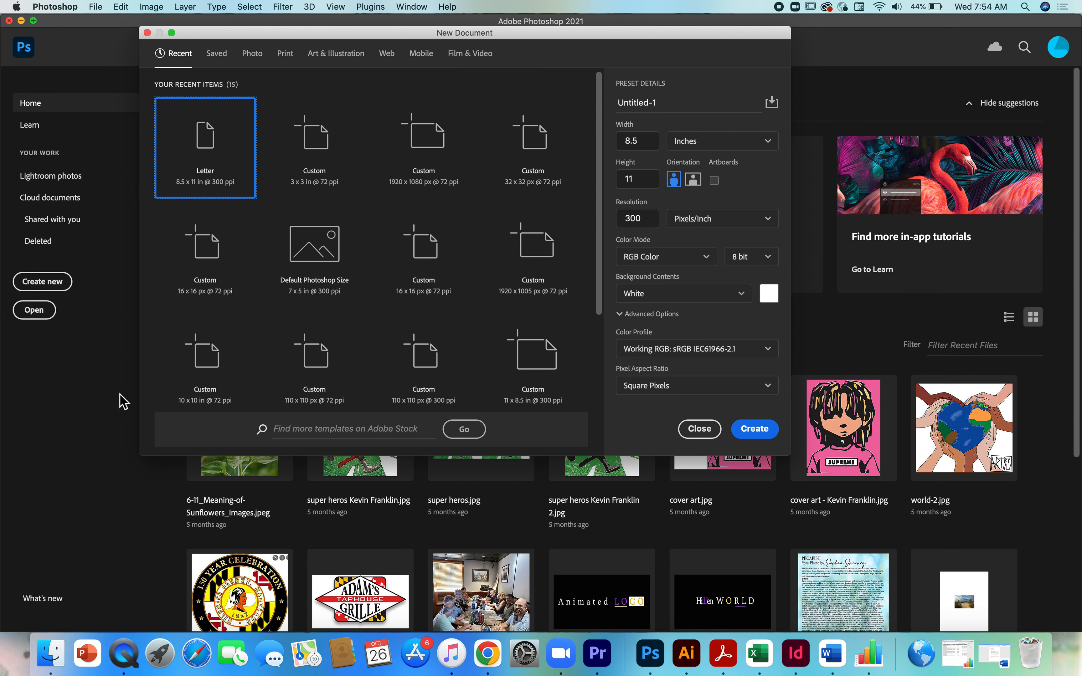
click(665, 107)
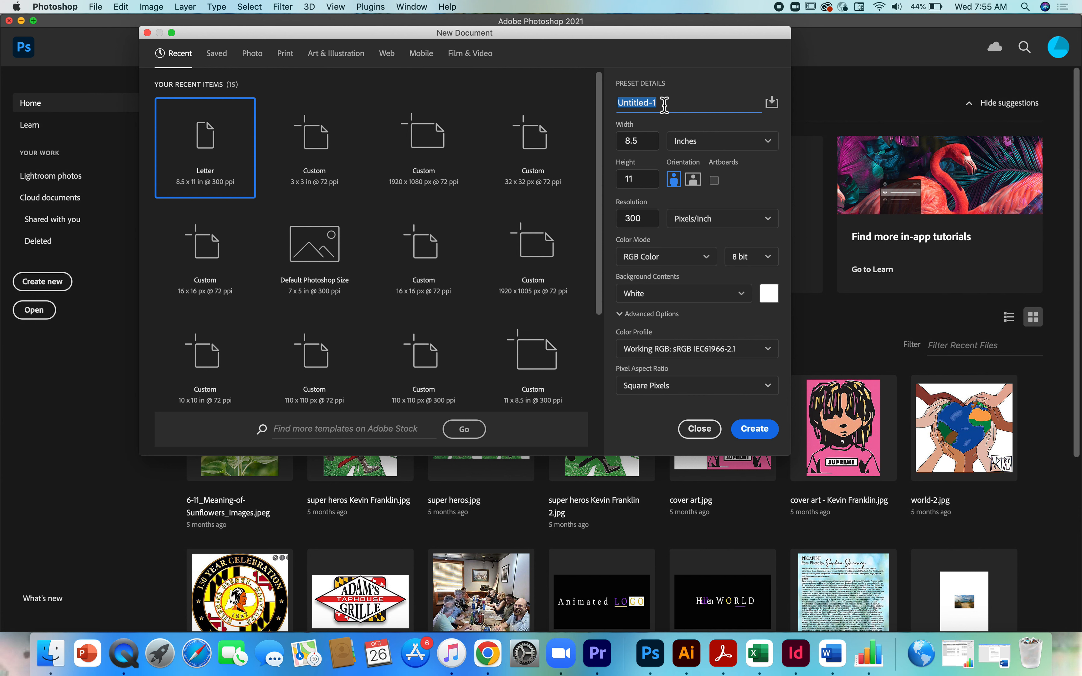
text(Mrs C - Painting Pr)
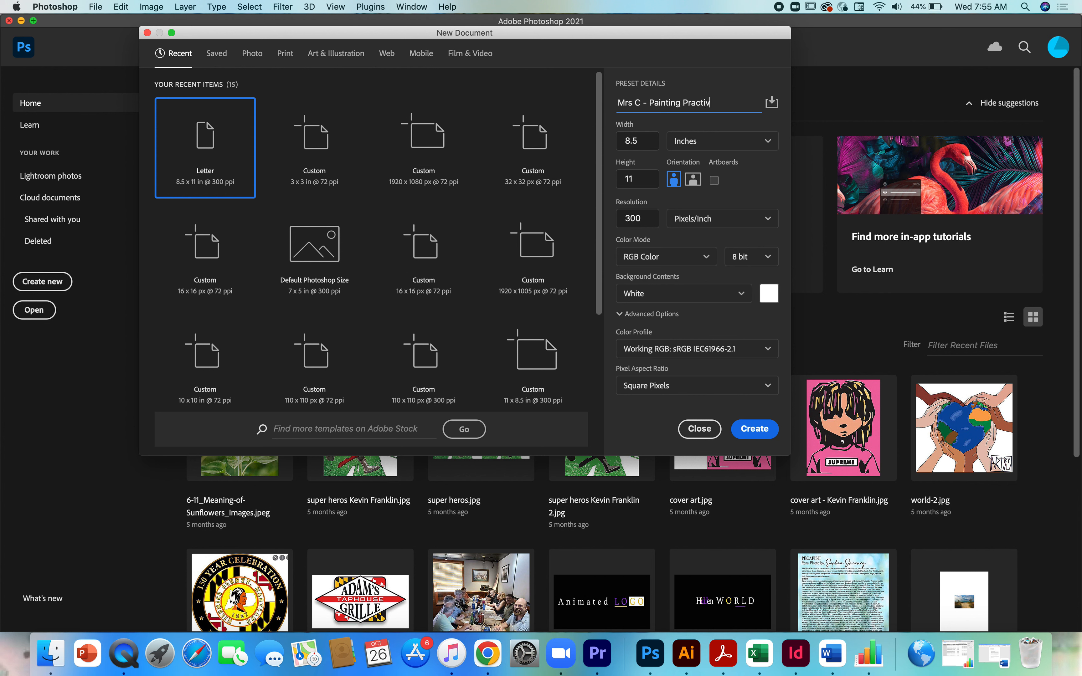
text(actice)
Set the new document to landscape orientation, 11 x 8.5 inches, and create it.
click(693, 179)
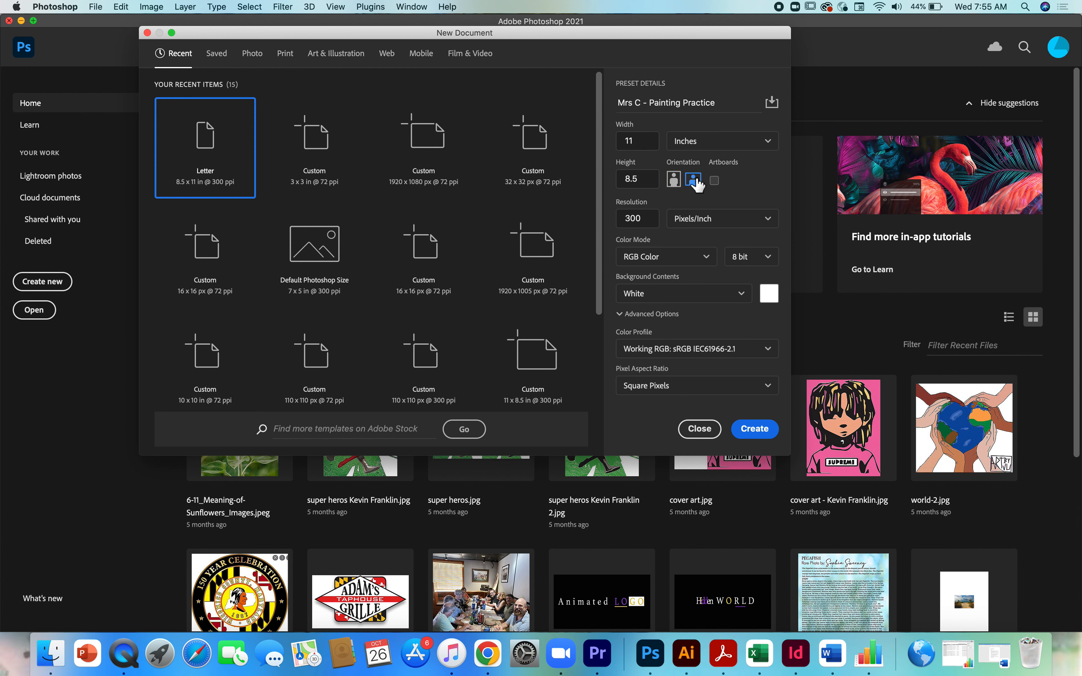
click(673, 180)
click(695, 180)
click(760, 440)
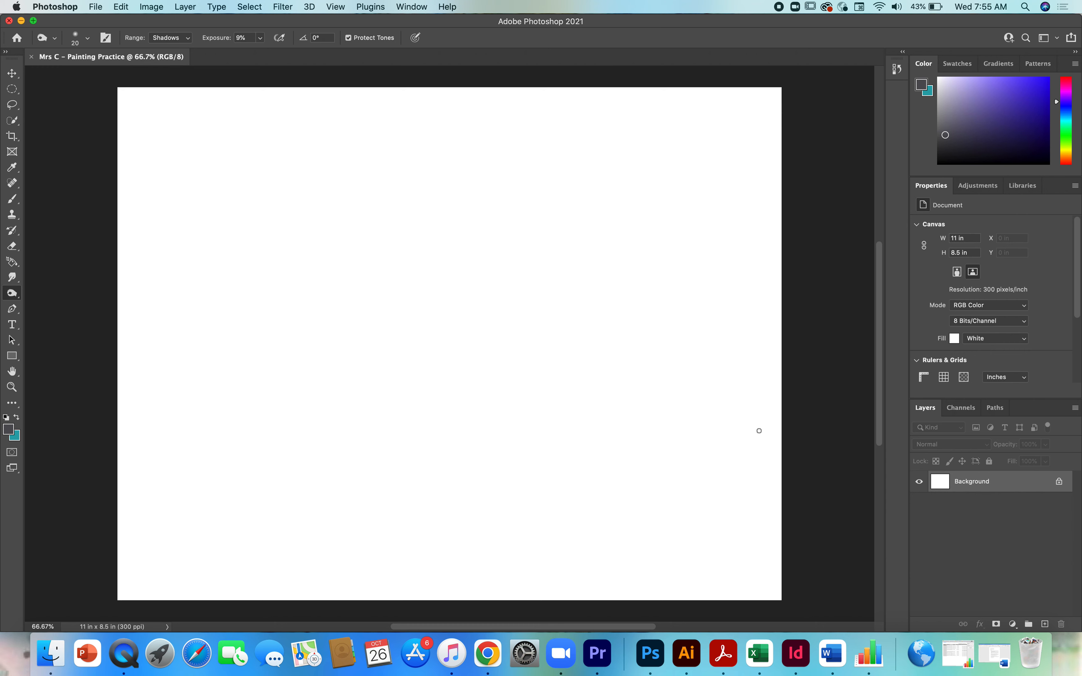
Place Paint-Palette-Practice.jpg from the desktop's Photoshop Digital Painting folder as an embedded image at its default size.
click(96, 6)
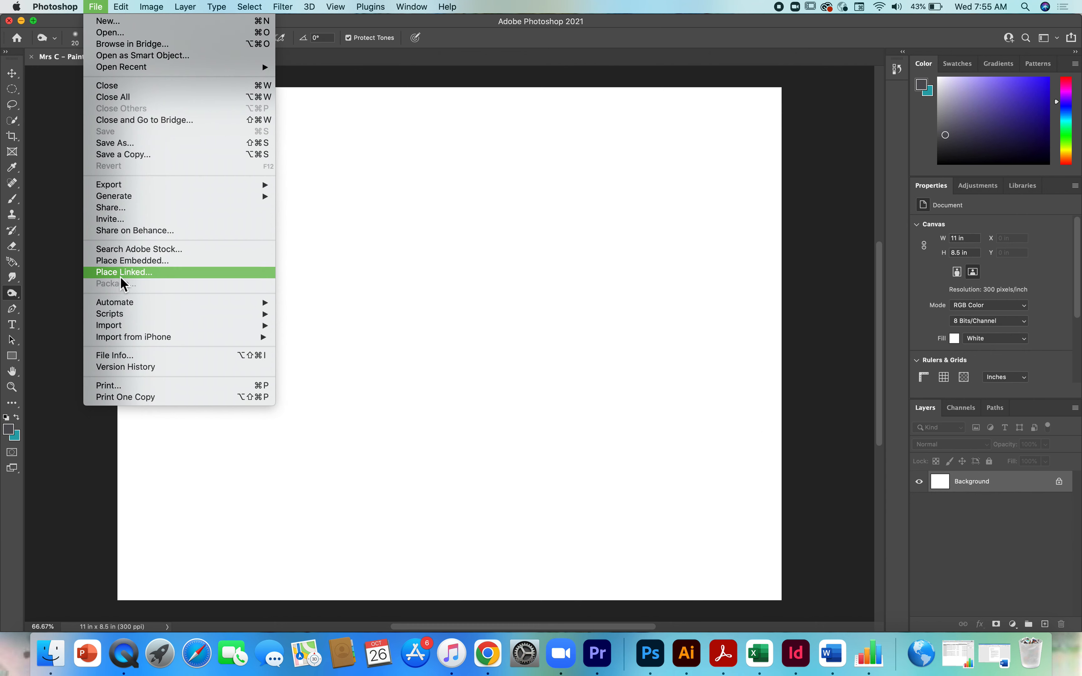
click(126, 262)
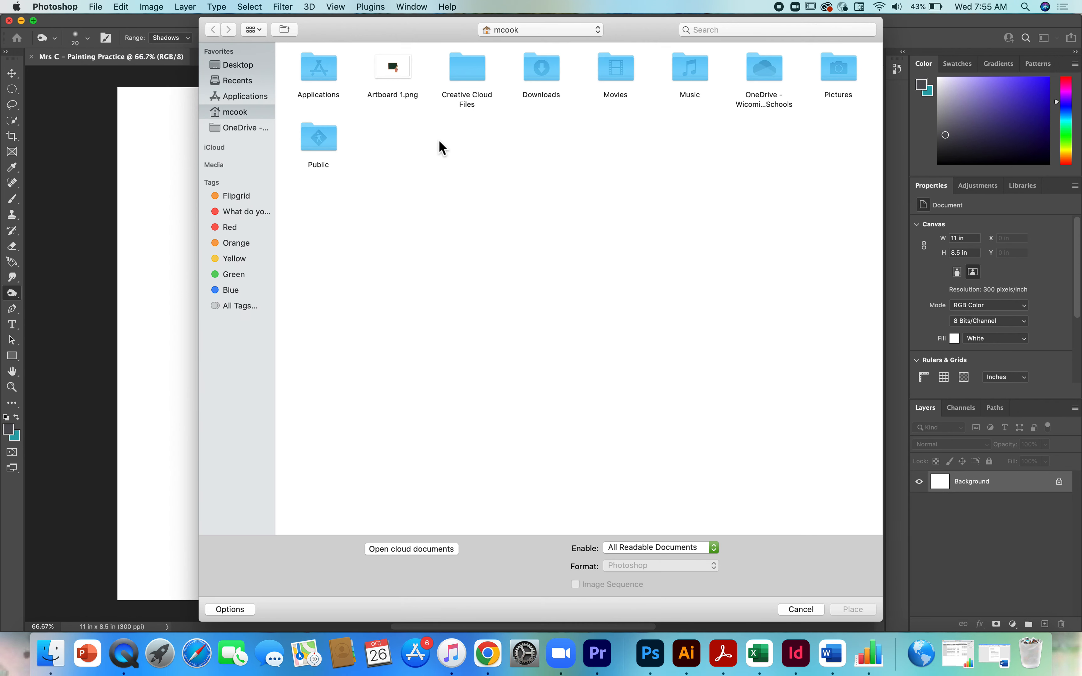
click(238, 66)
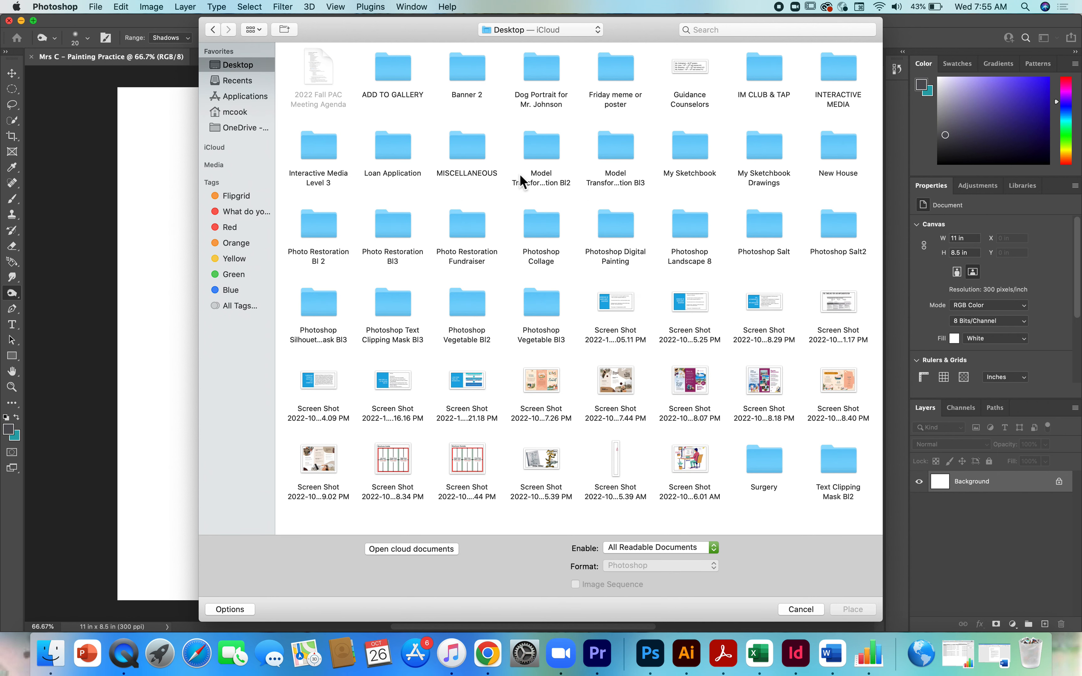
double_click(618, 221)
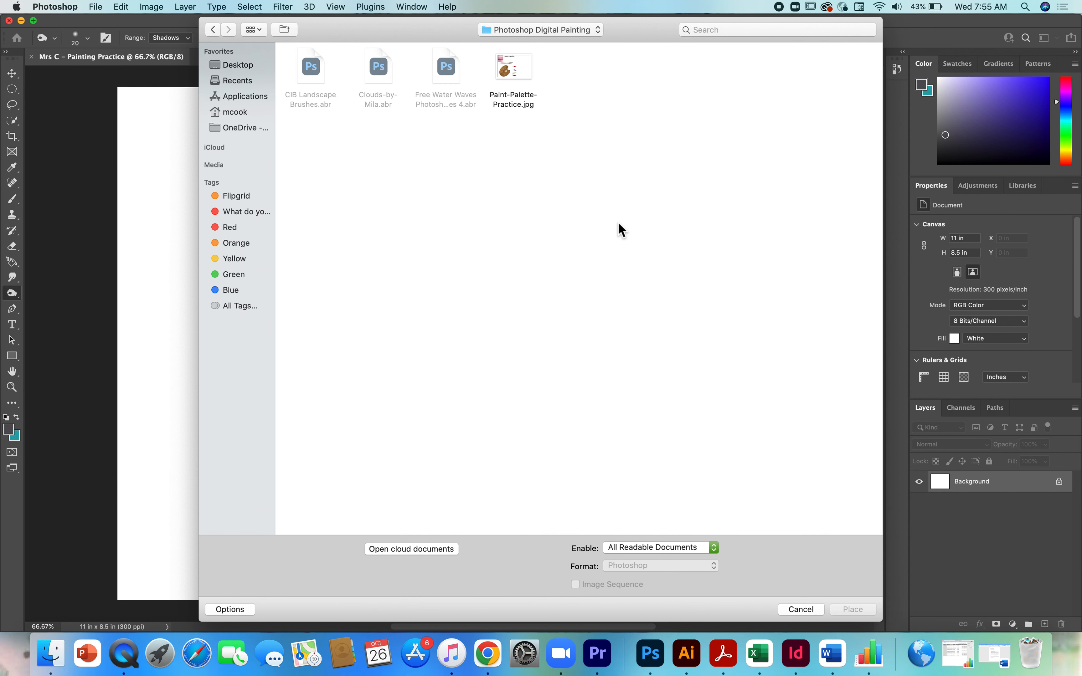
click(516, 68)
click(852, 609)
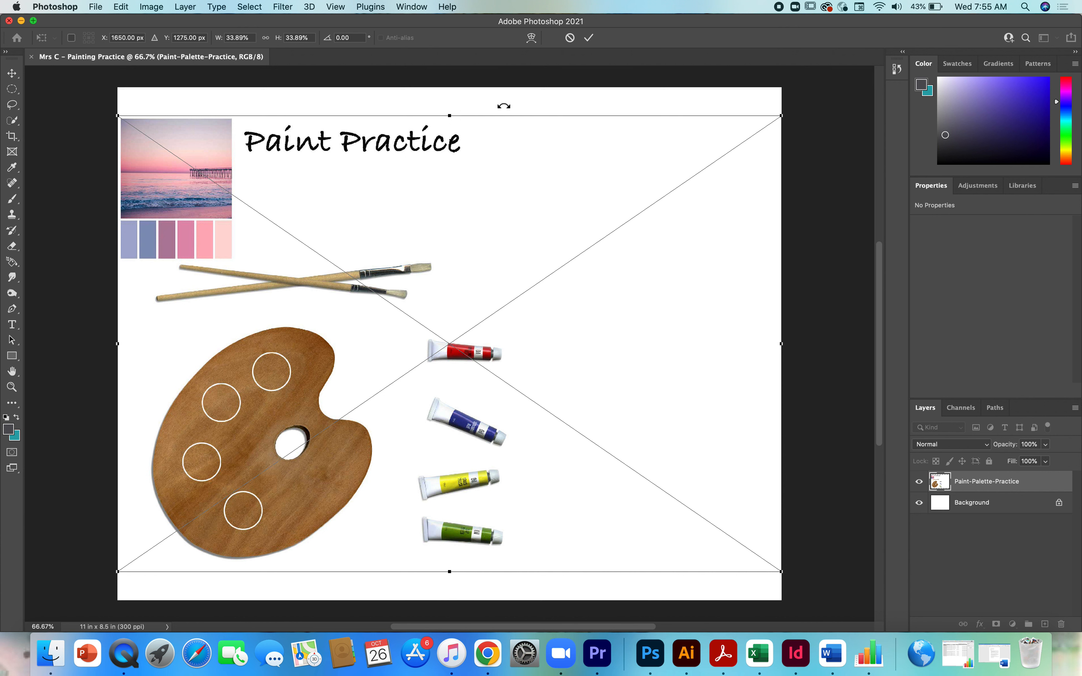
click(589, 38)
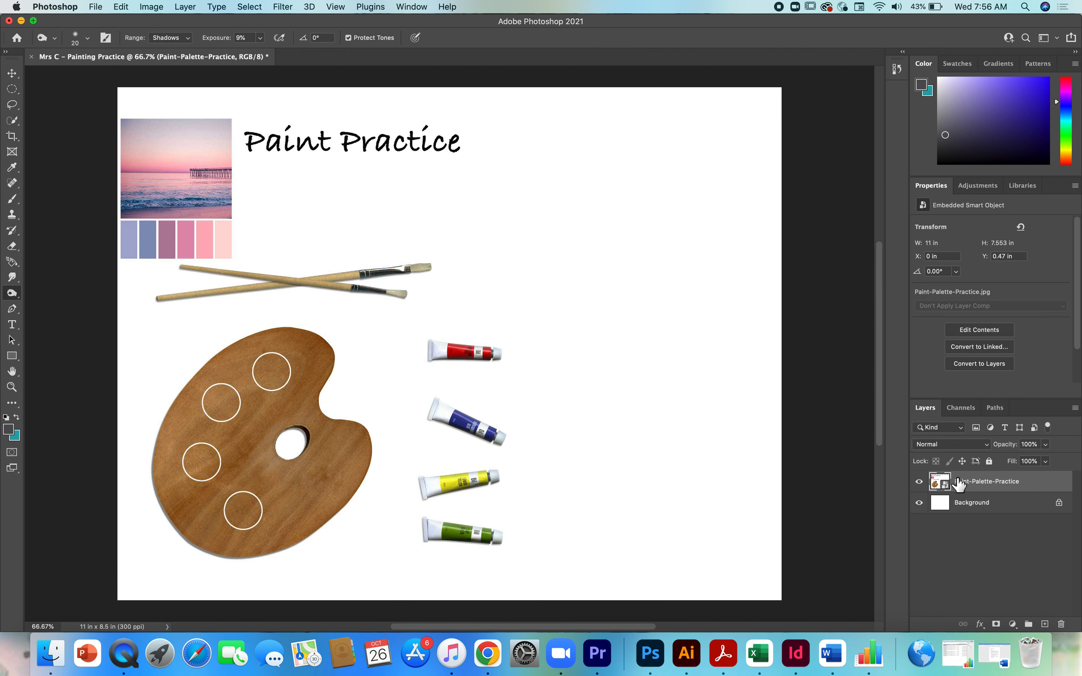
Lock the Paint-Palette-Practice layer completely and add a new layer above it.
click(989, 461)
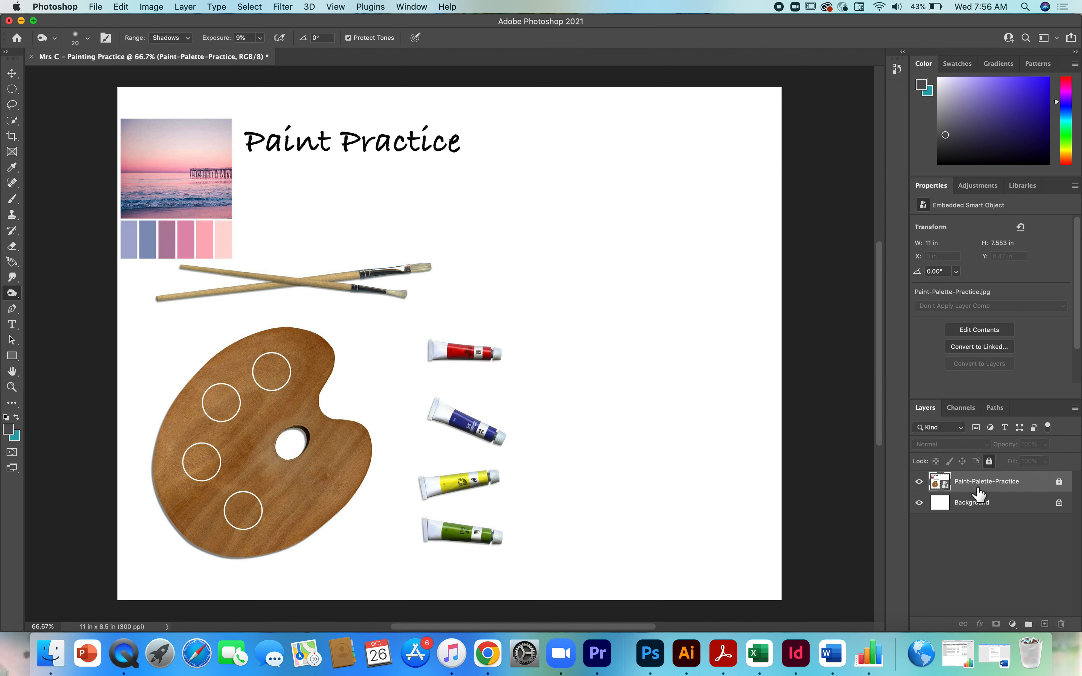
click(1045, 624)
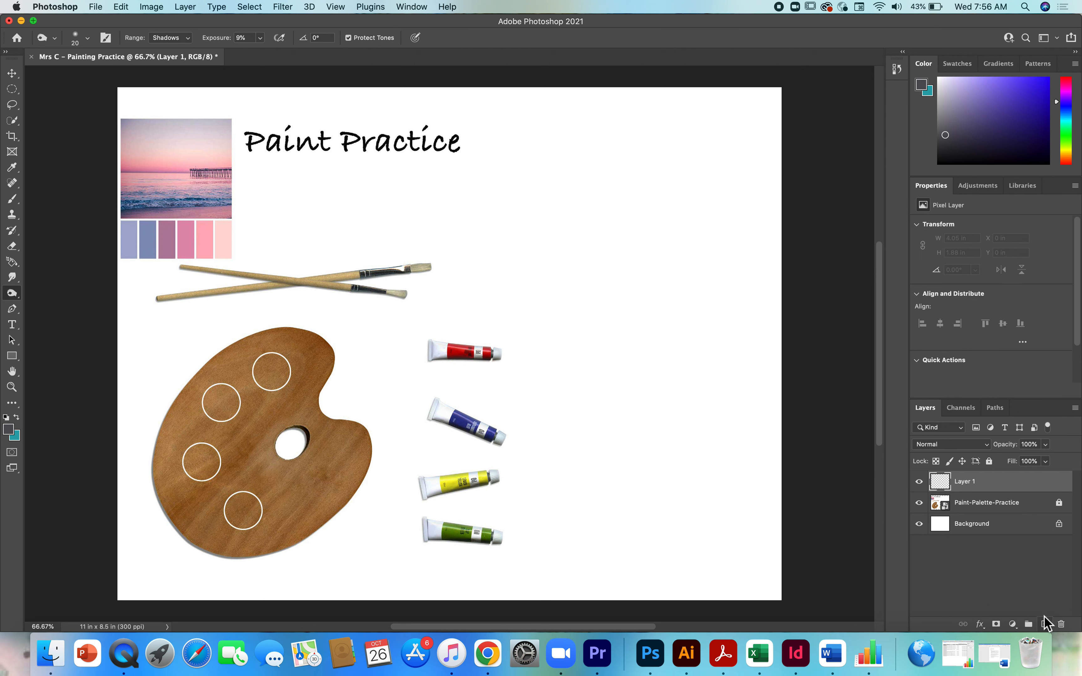
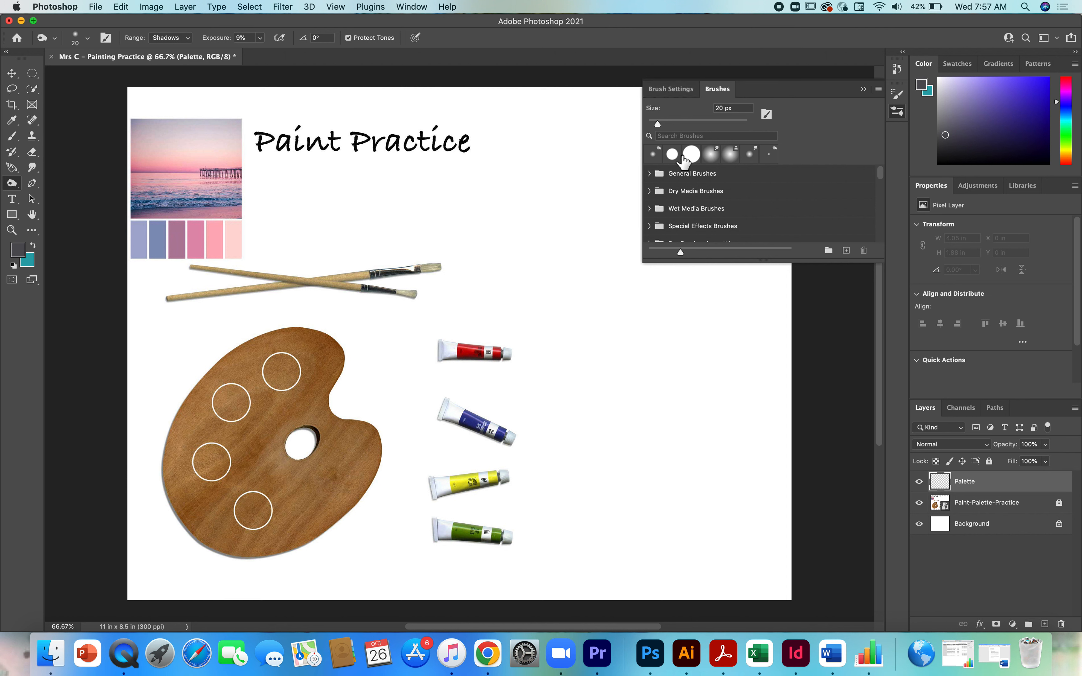
Look through the available brush groups and expand Fur_Brushes_by_nathie 2.
scroll(883, 181, down, 3)
mouse_move(882, 179)
mouse_down()
mouse_move(882, 204)
mouse_move(880, 186)
mouse_up()
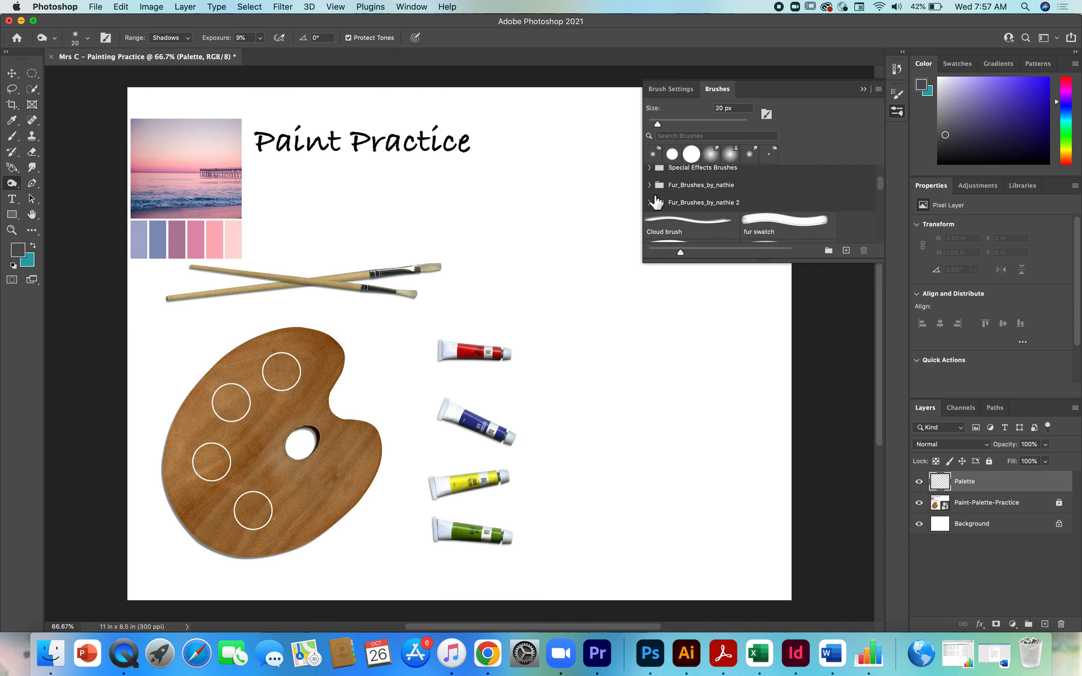
click(651, 202)
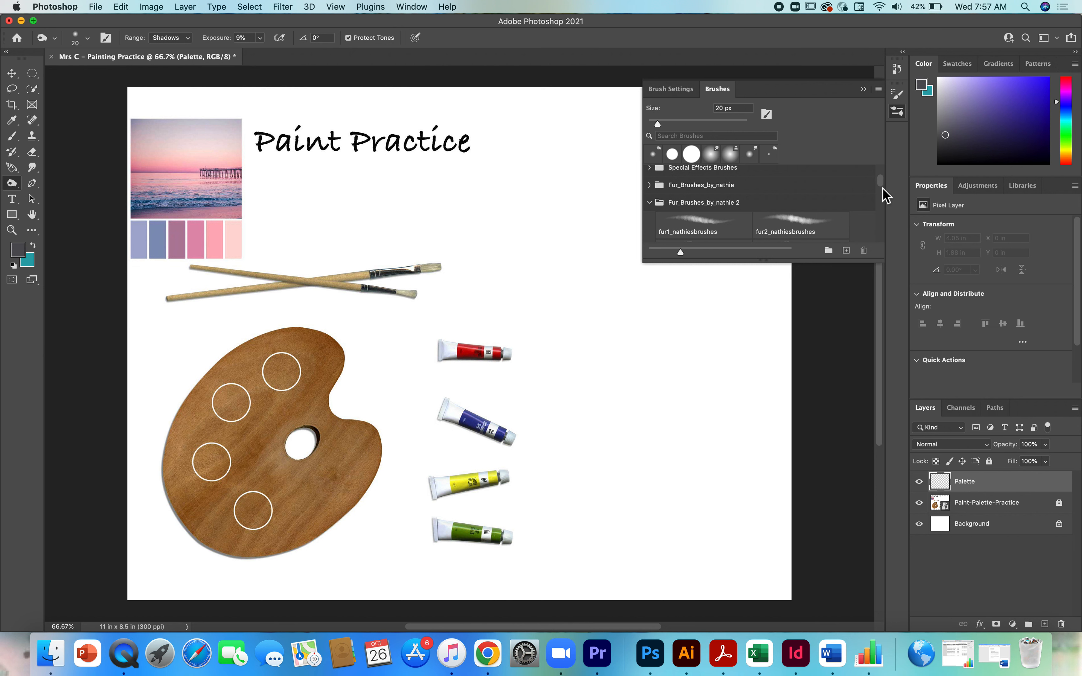
mouse_move(884, 184)
mouse_down()
mouse_move(878, 257)
mouse_move(881, 172)
mouse_up()
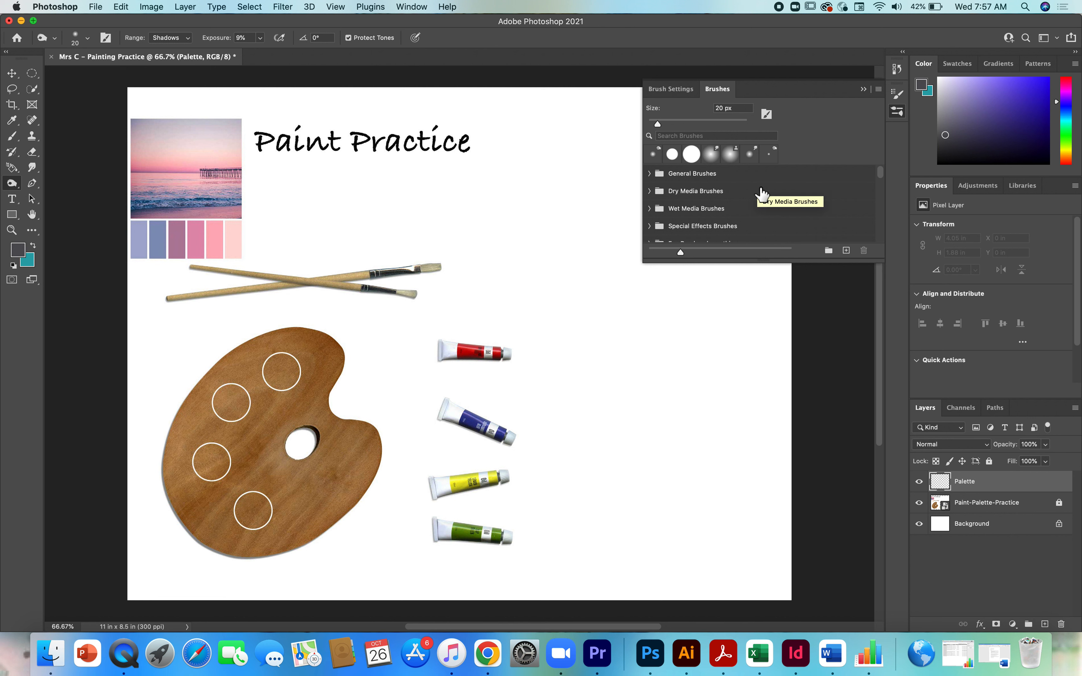
View Adobe's web page for getting more brushes, close the browser window and return to the painting document.
click(878, 91)
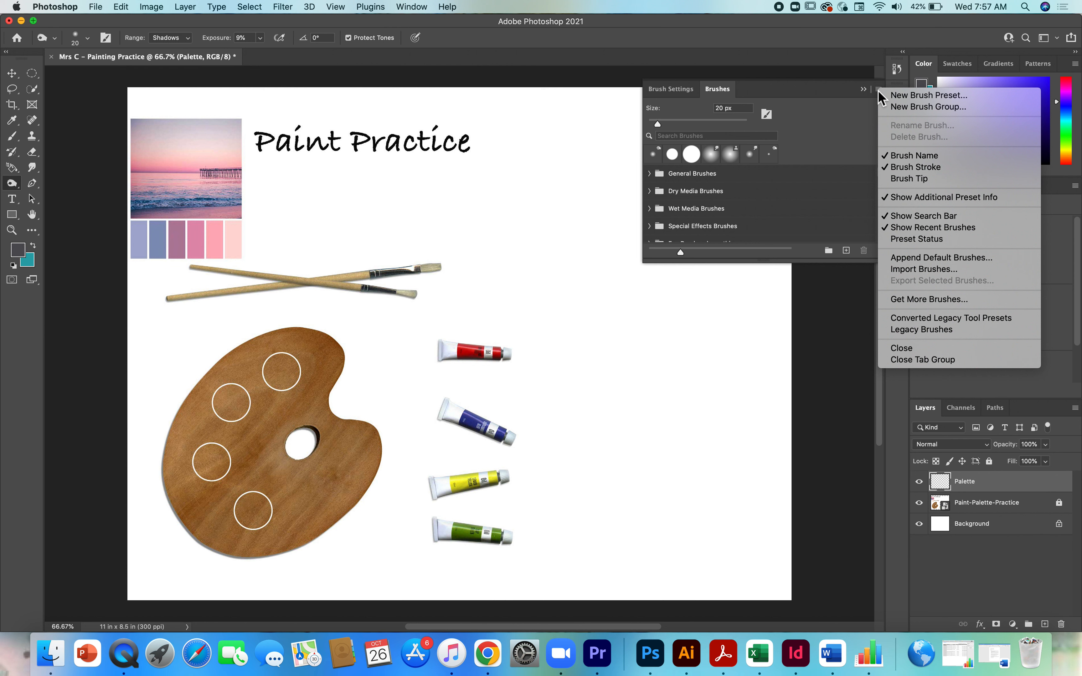
click(905, 300)
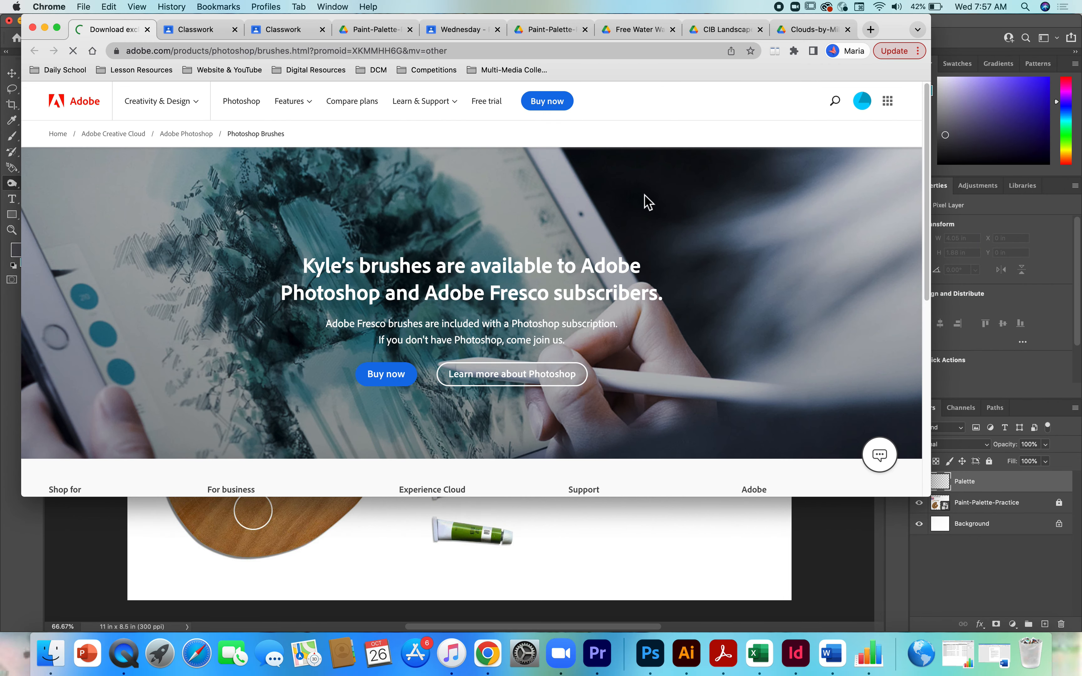
click(33, 28)
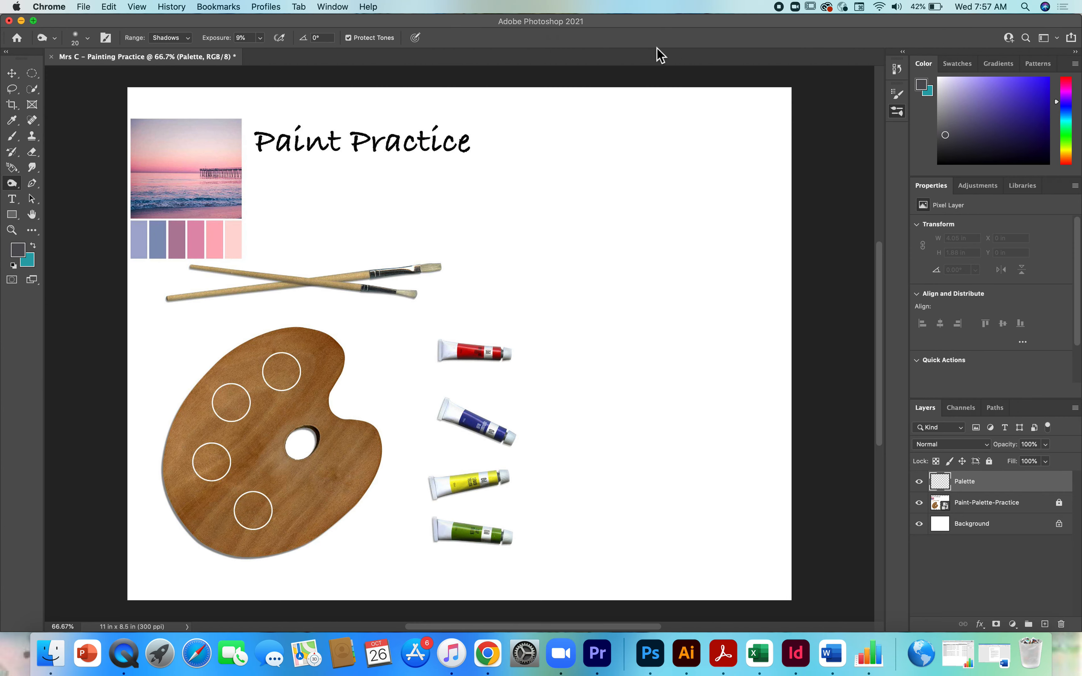
click(332, 7)
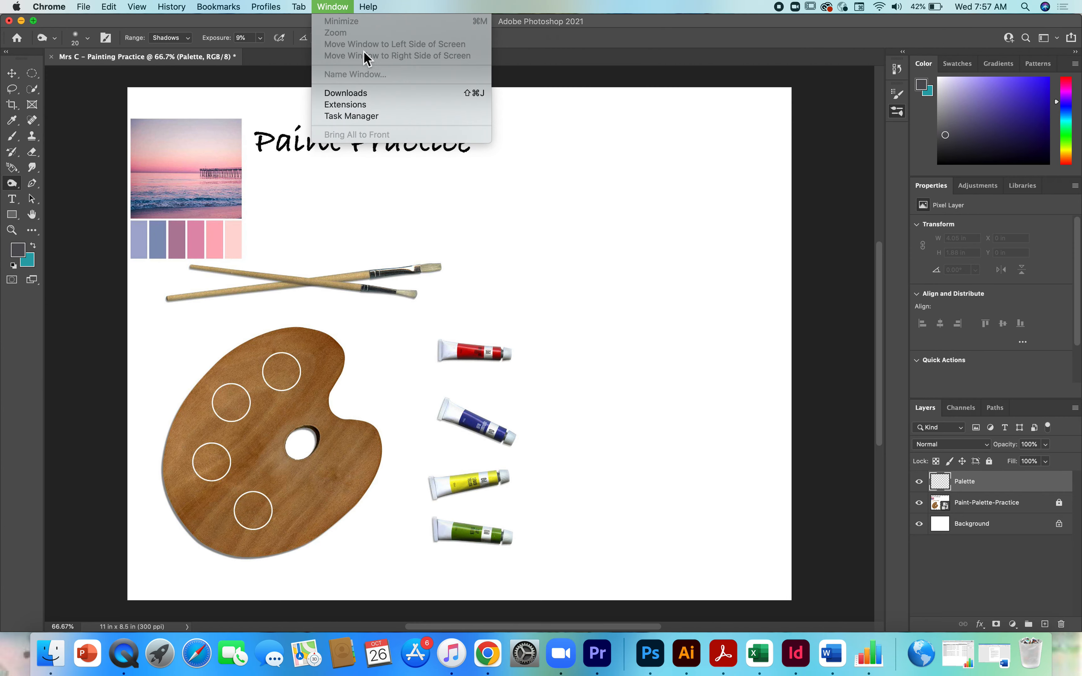
click(564, 147)
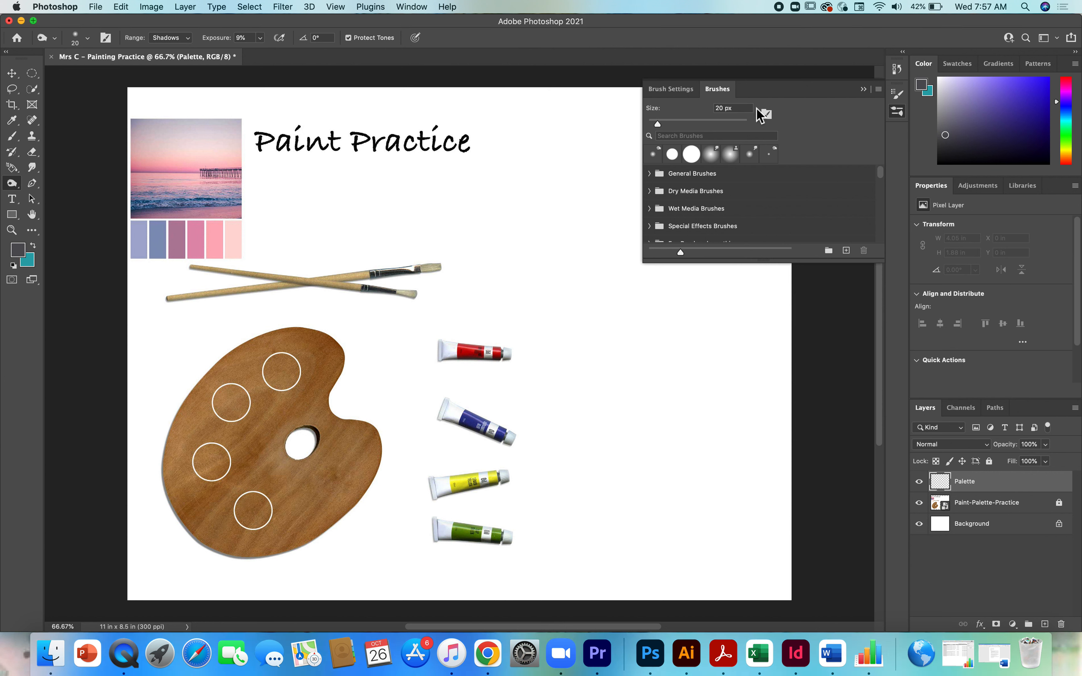
Import CIB Landscape Brushes.abr from the Photoshop Digital Painting folder on the desktop into the brush list.
click(878, 89)
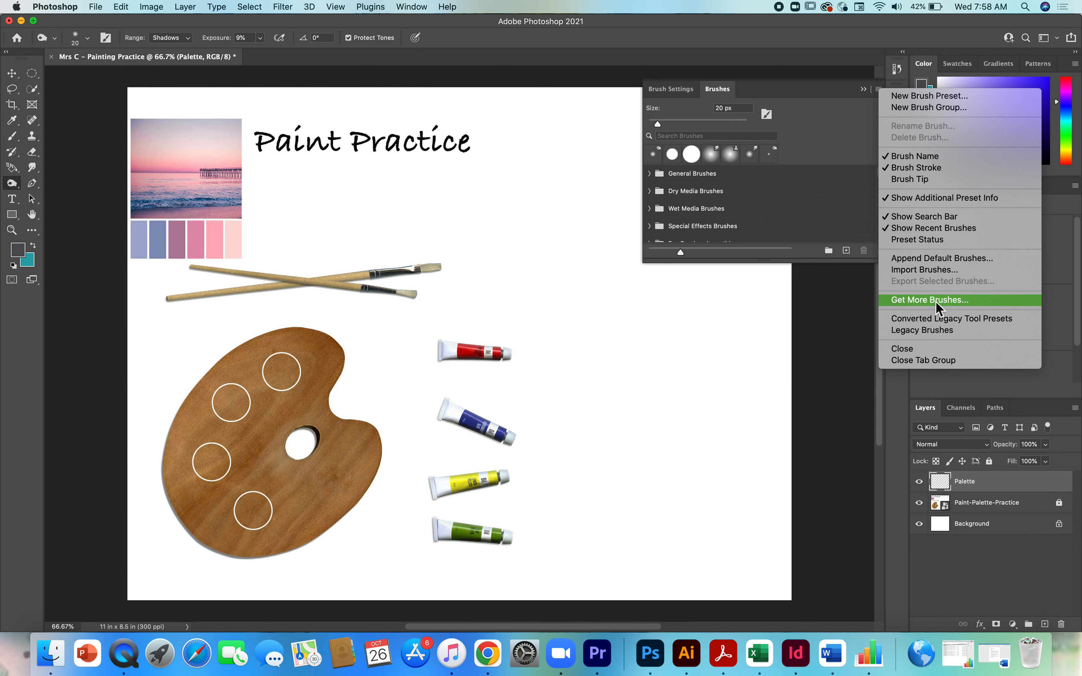
click(924, 270)
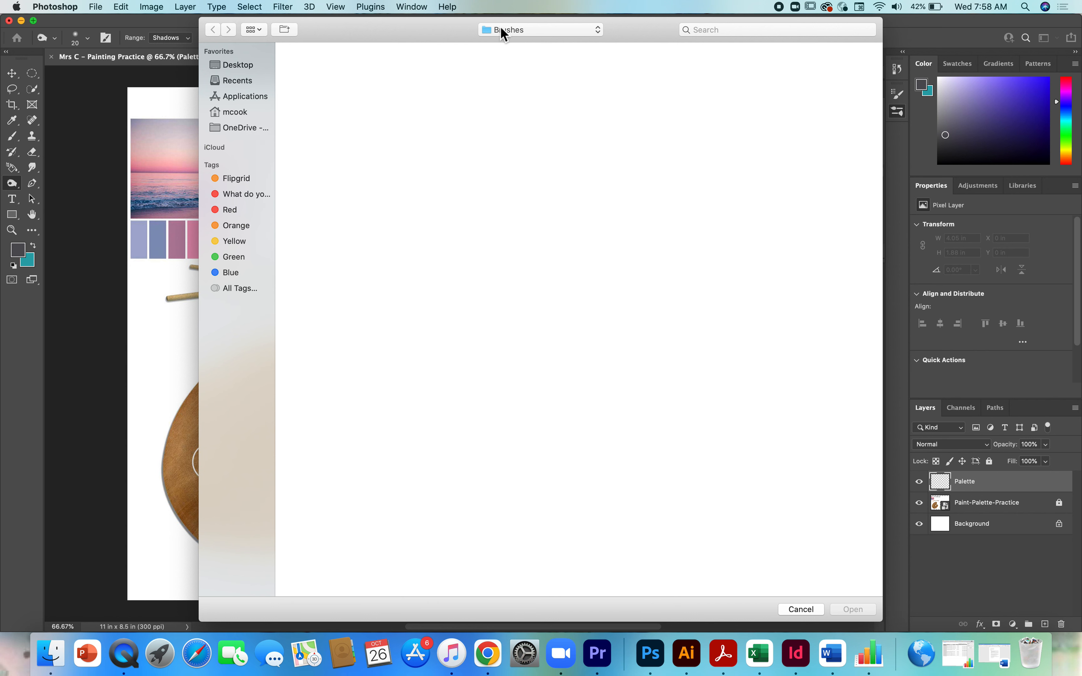
click(233, 63)
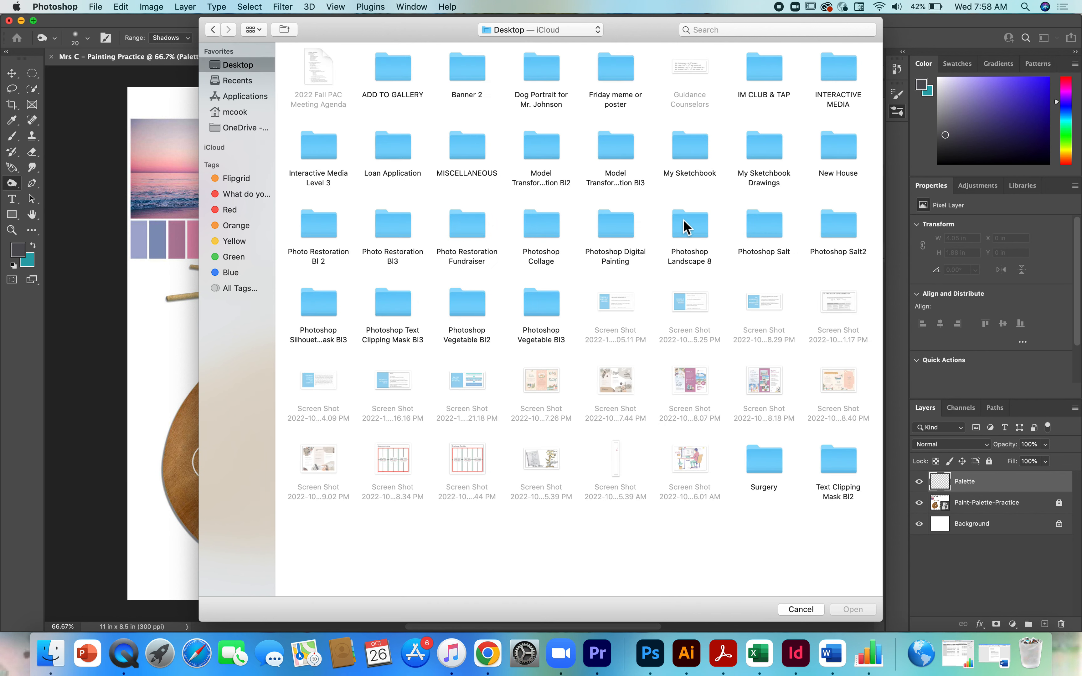
click(616, 233)
double_click(616, 233)
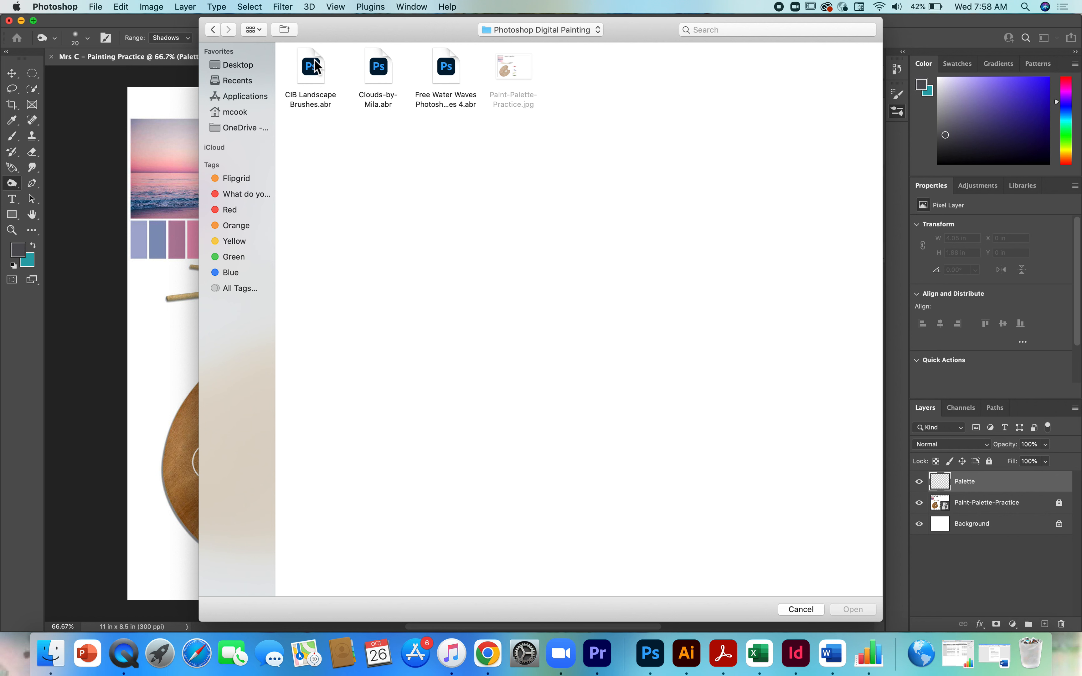
click(317, 77)
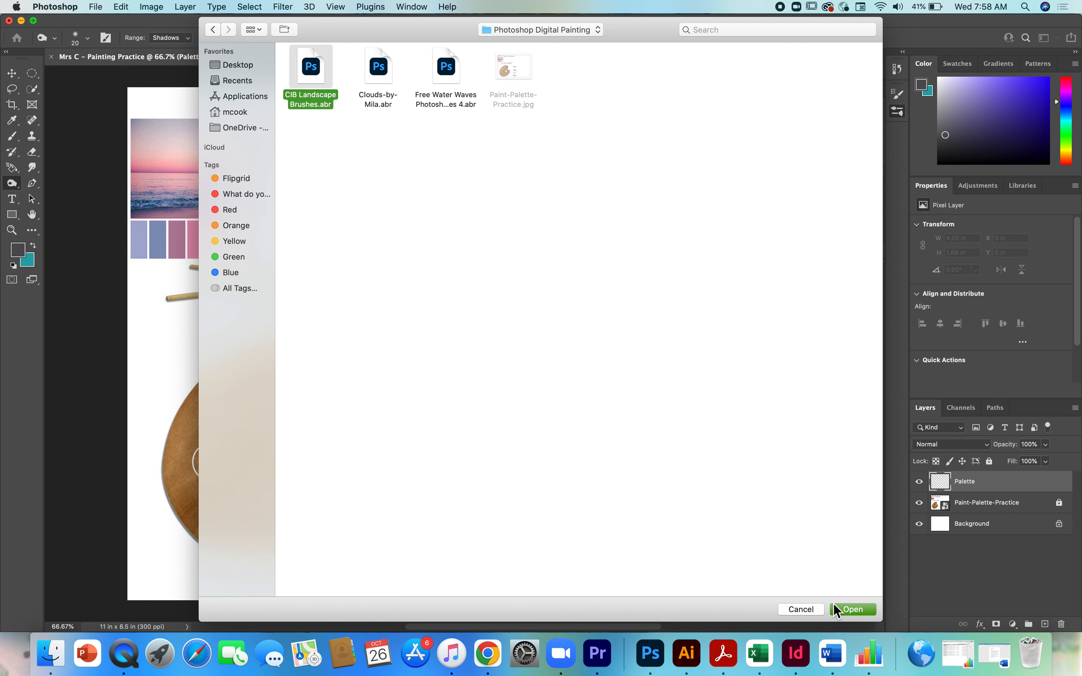
click(855, 611)
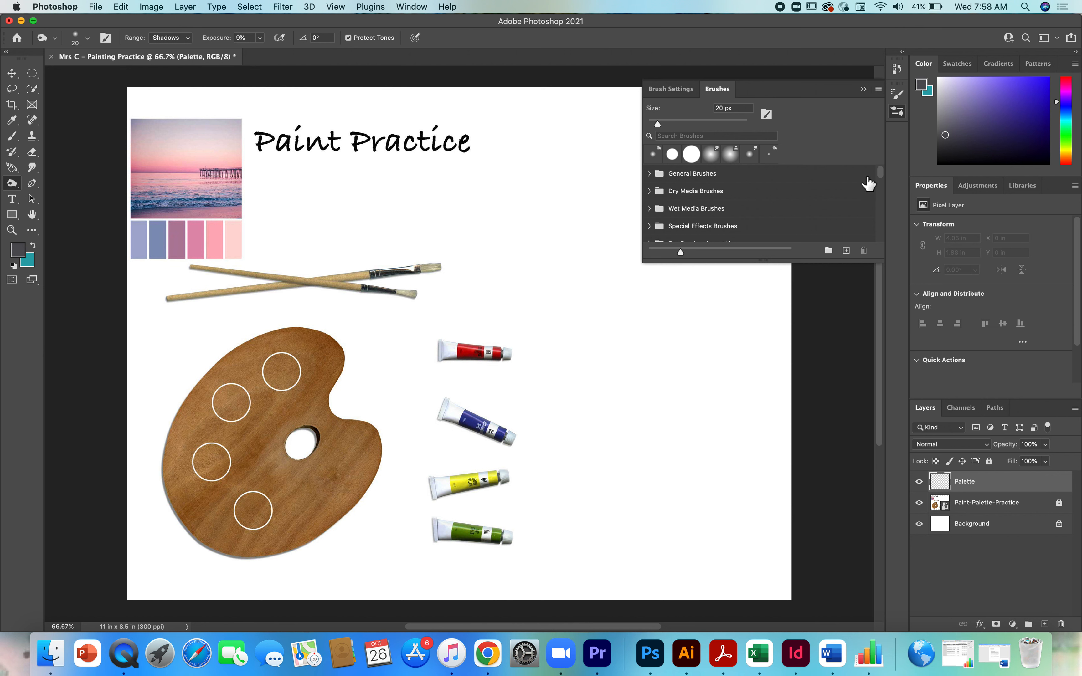
Expand the imported CIB Landscape Brushes group and look through its brushes.
drag(883, 172, 884, 253)
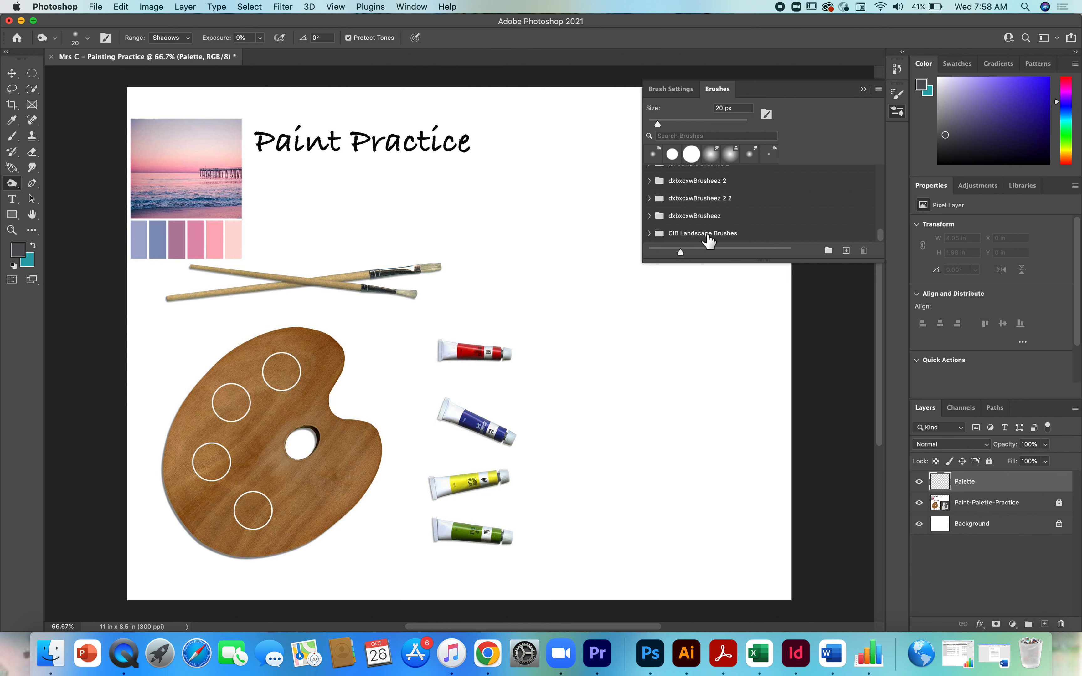
click(650, 233)
drag(879, 220, 881, 241)
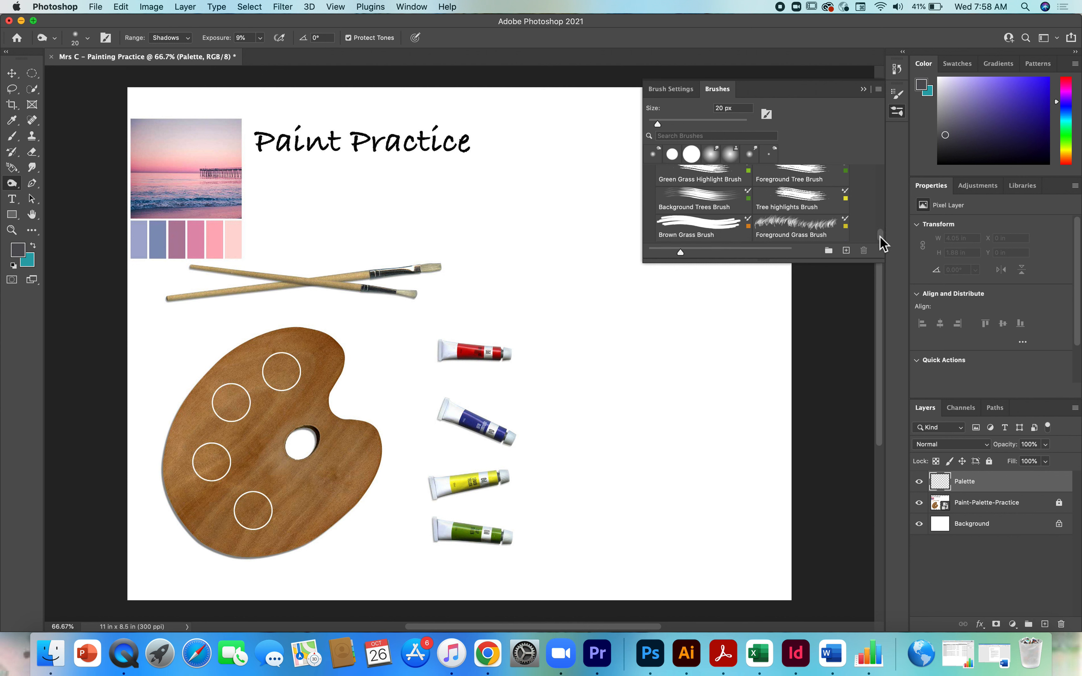
Import Clouds-by-Mila.abr from the Photoshop Digital Painting folder into the brush list.
drag(880, 241, 880, 182)
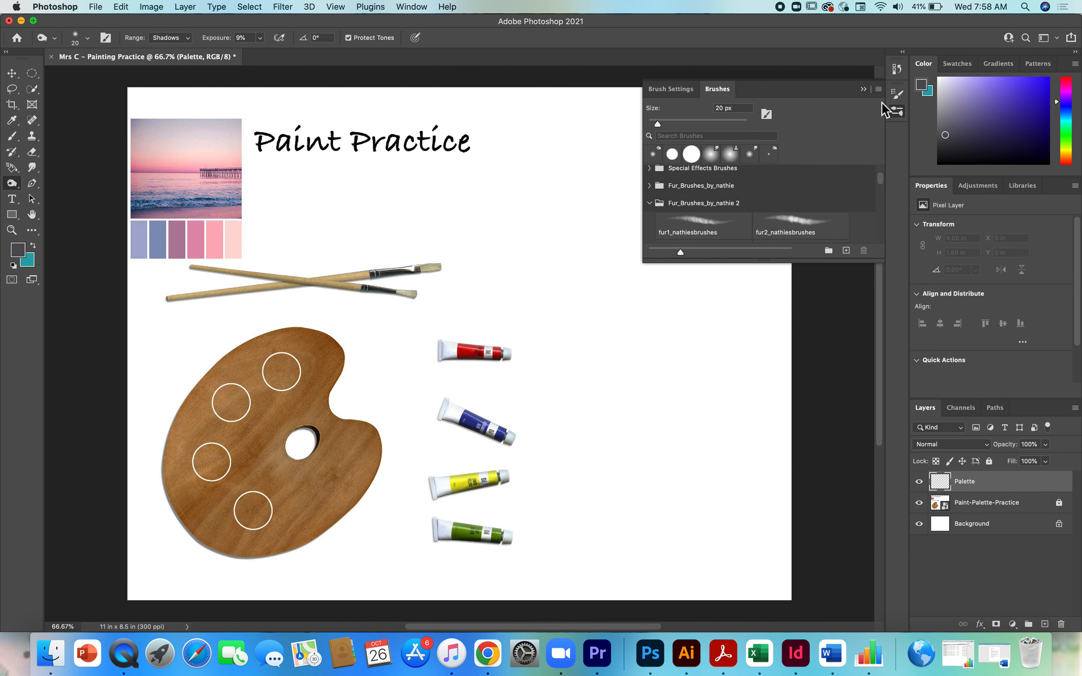
click(878, 90)
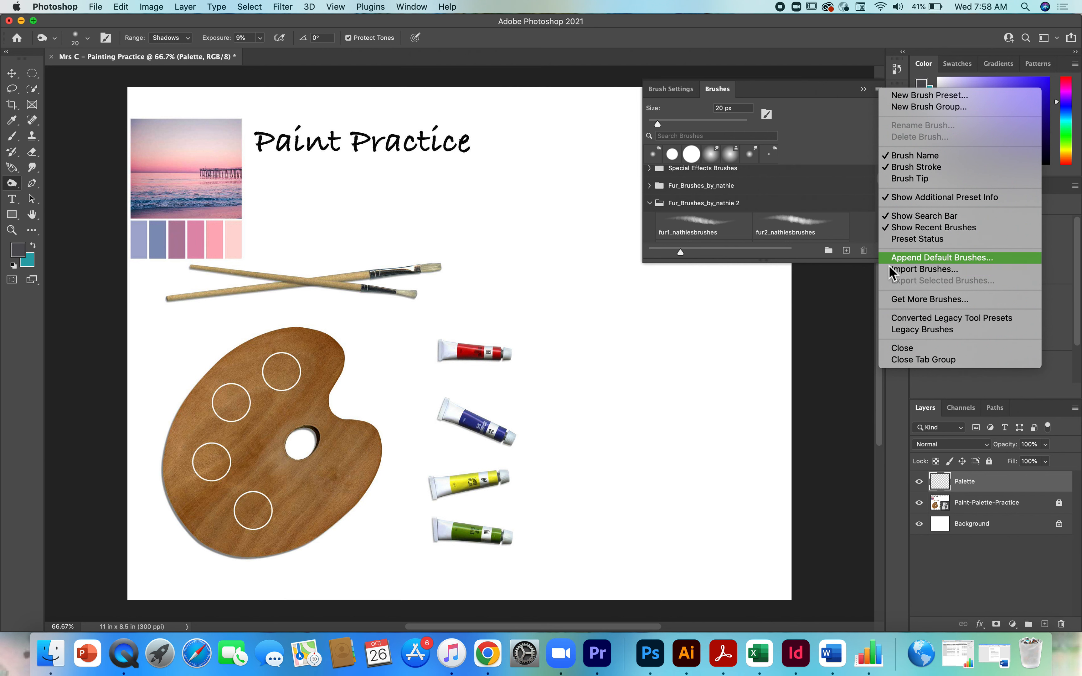
click(901, 269)
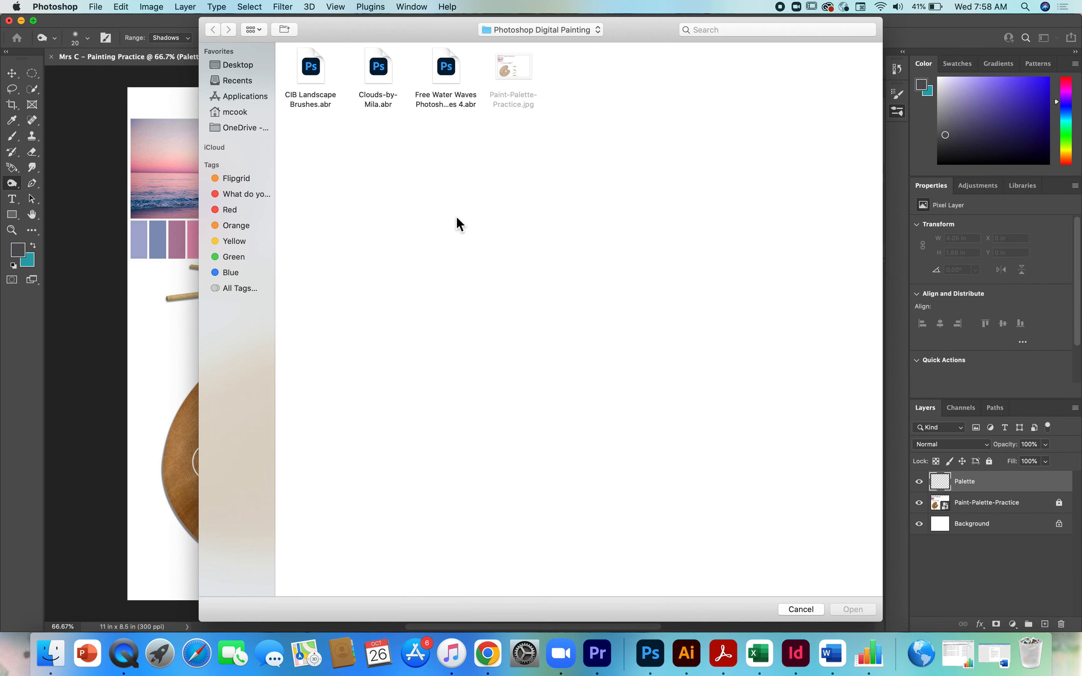
click(383, 73)
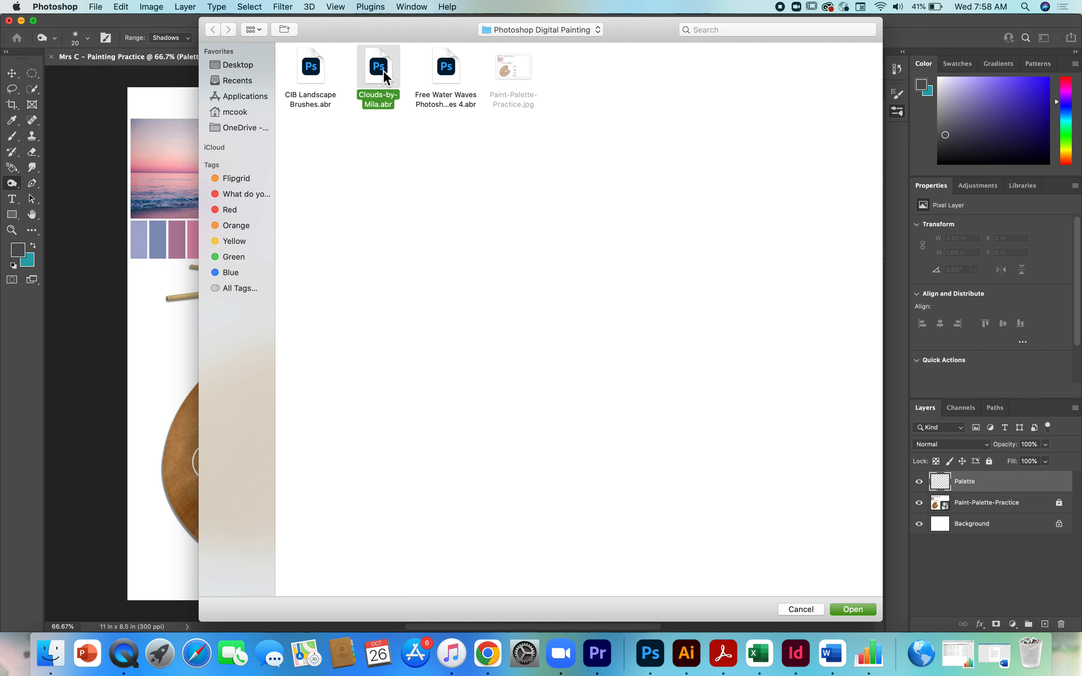
click(852, 610)
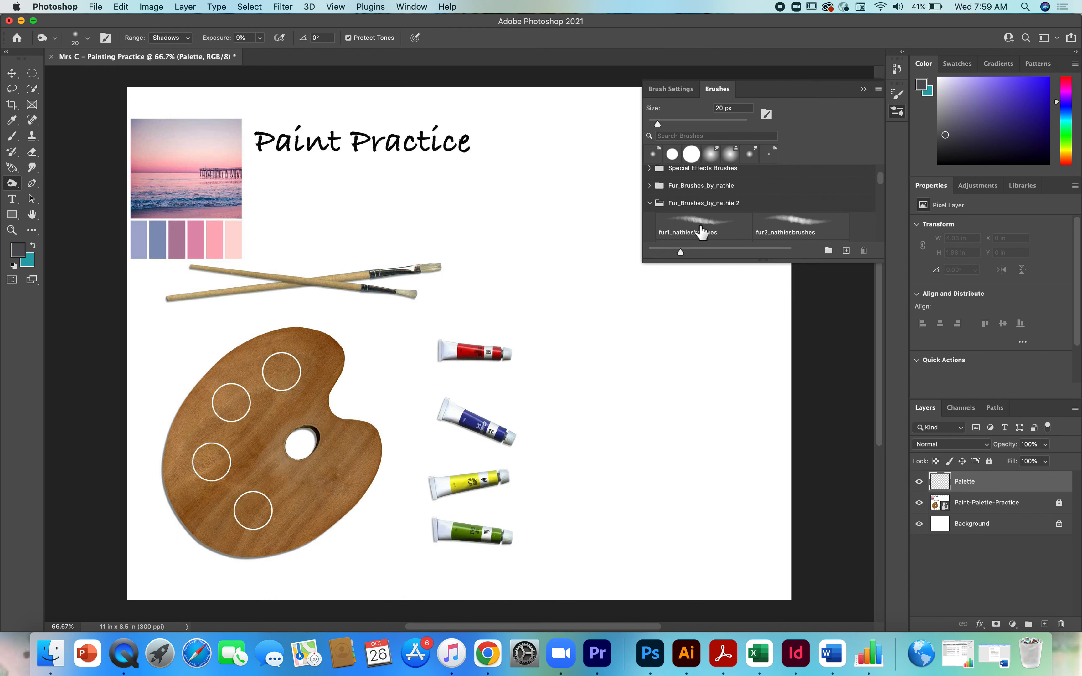
Collapse the Fur_Brushes_by_nathie 2 and CIB Landscape Brushes groups and look through the brush list for the imported Clouds-by-Mila group.
click(656, 206)
click(649, 203)
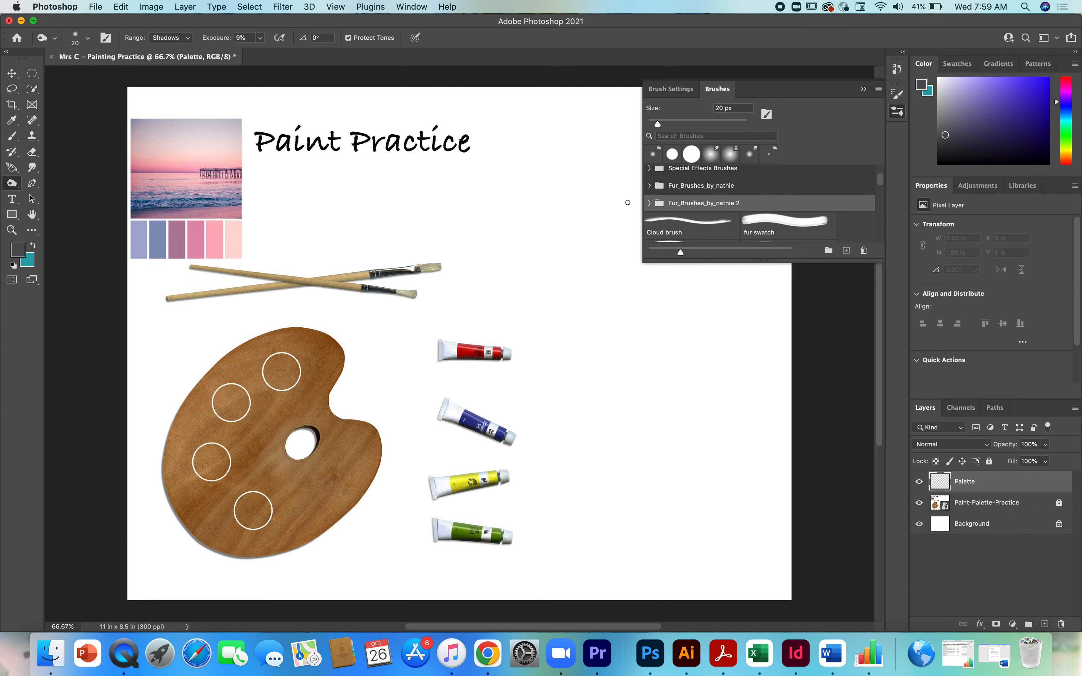
scroll(776, 191, down, 3)
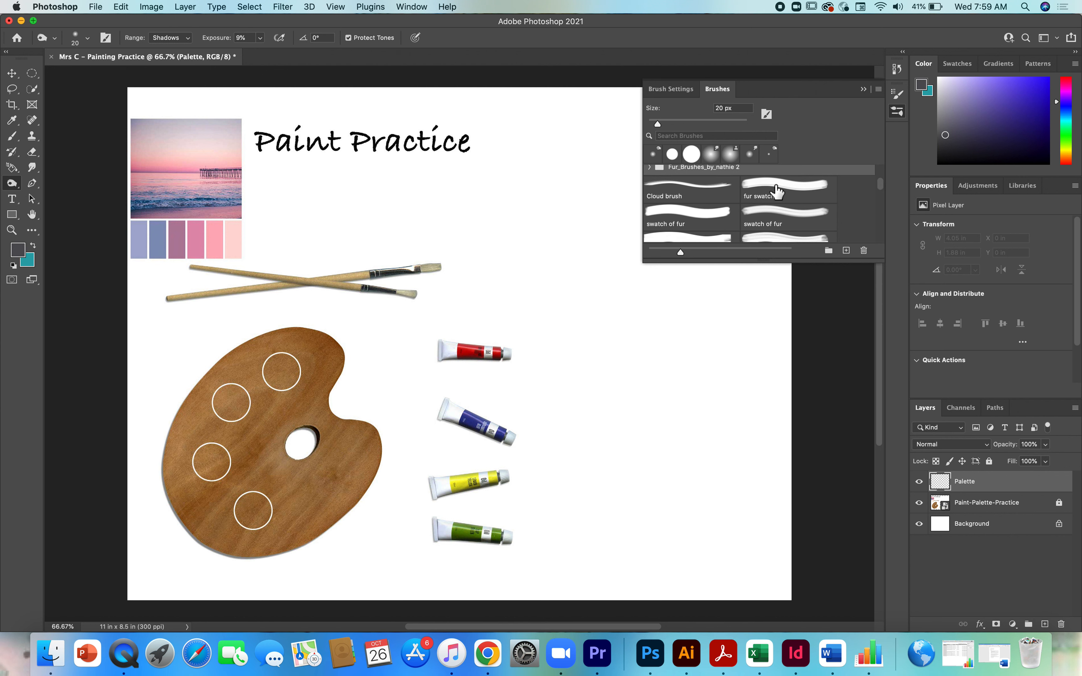
click(649, 167)
mouse_move(886, 188)
mouse_down()
mouse_move(883, 209)
mouse_move(877, 178)
mouse_up()
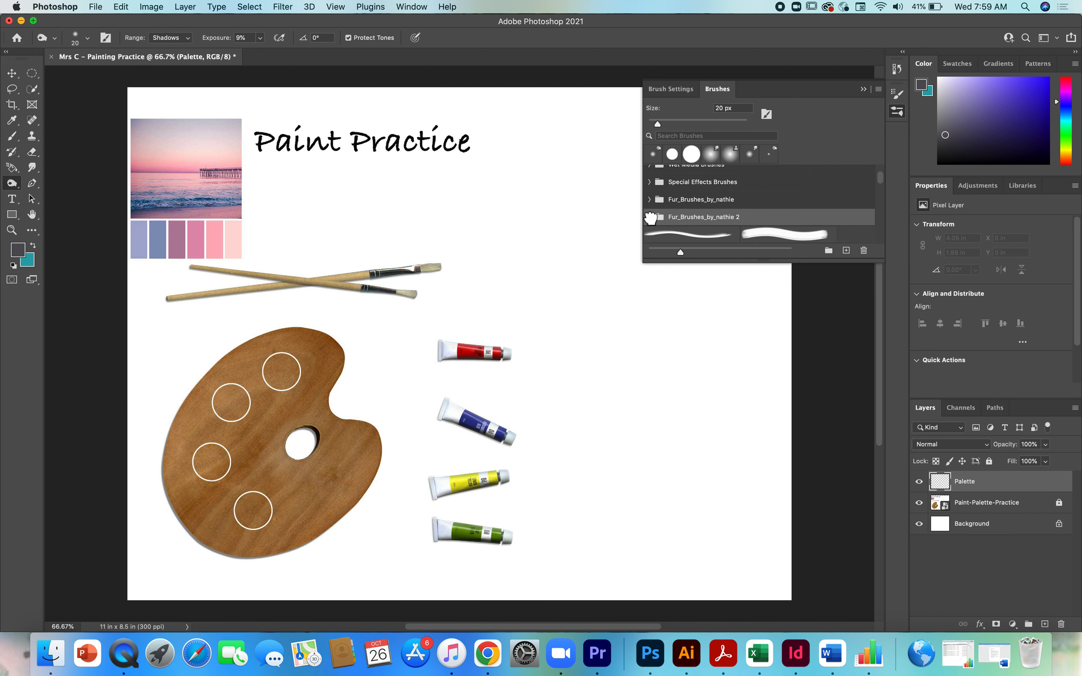
drag(880, 179, 872, 275)
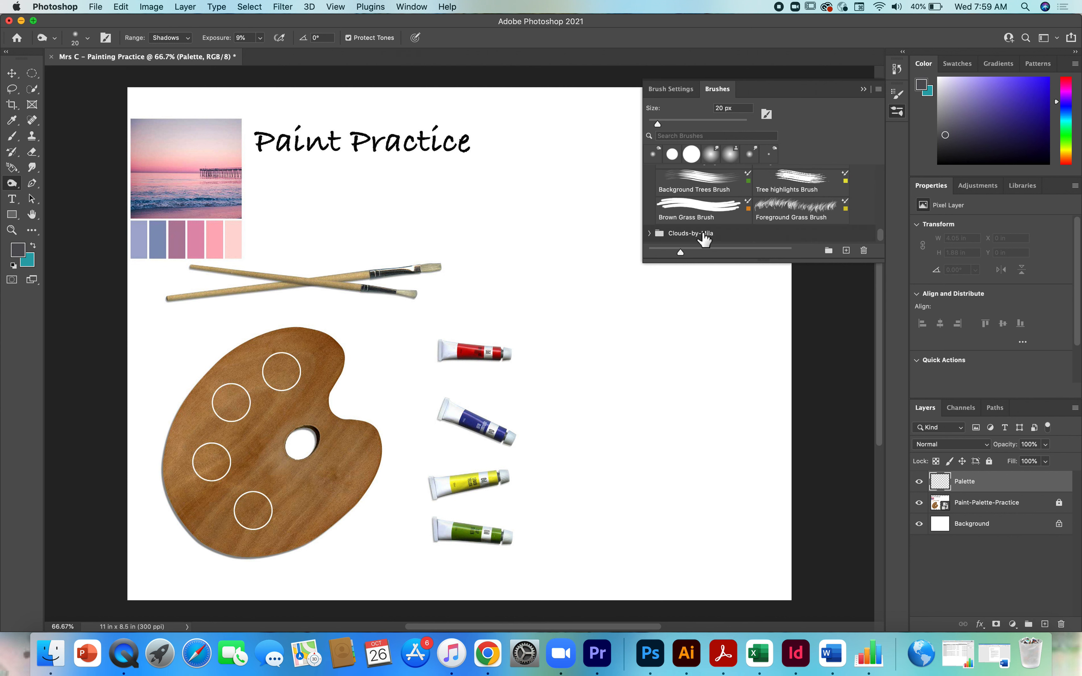
drag(880, 235, 869, 188)
click(651, 217)
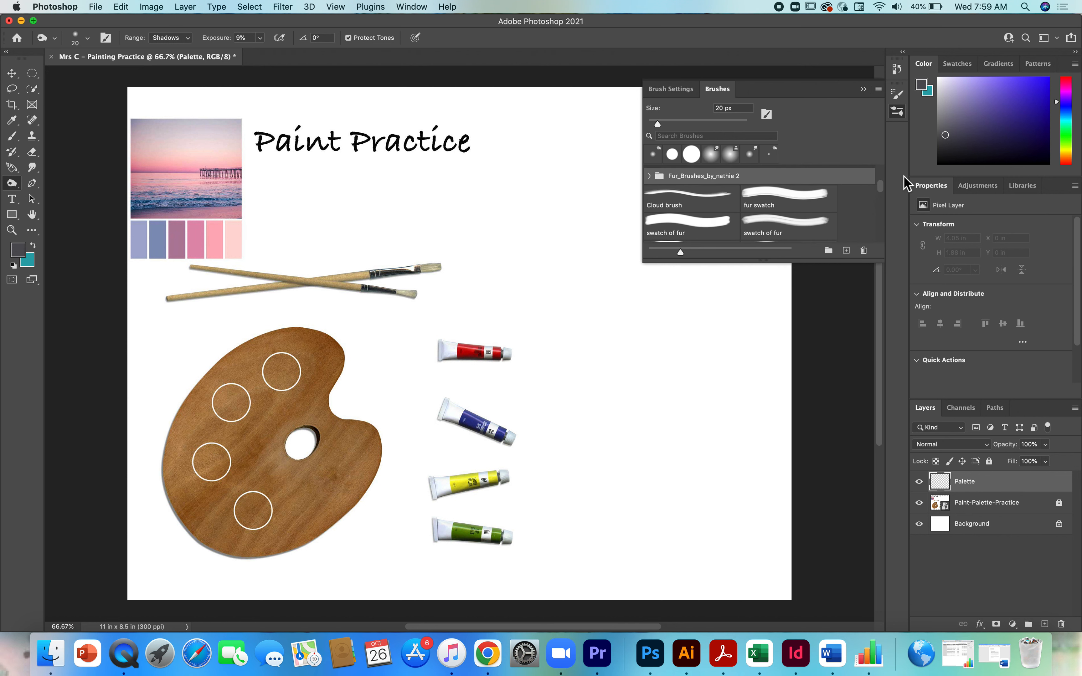
Import the Free Water Waves Photoshop Brushes 4 .abr file from the Photoshop Digital Painting folder into the brush list.
drag(881, 193, 883, 171)
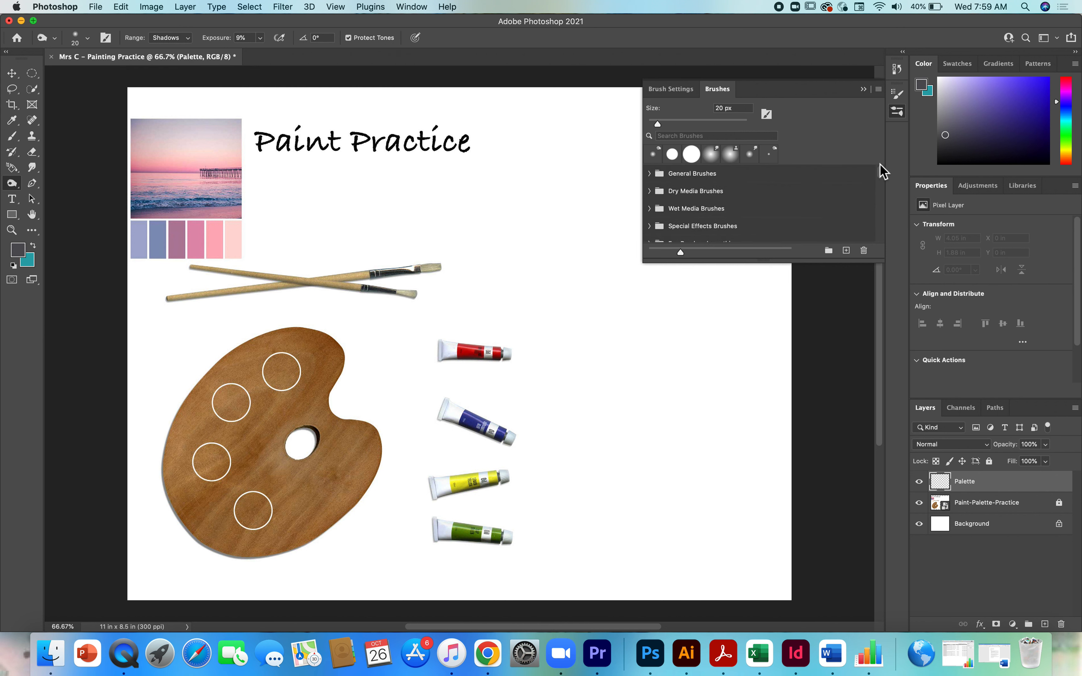
click(878, 89)
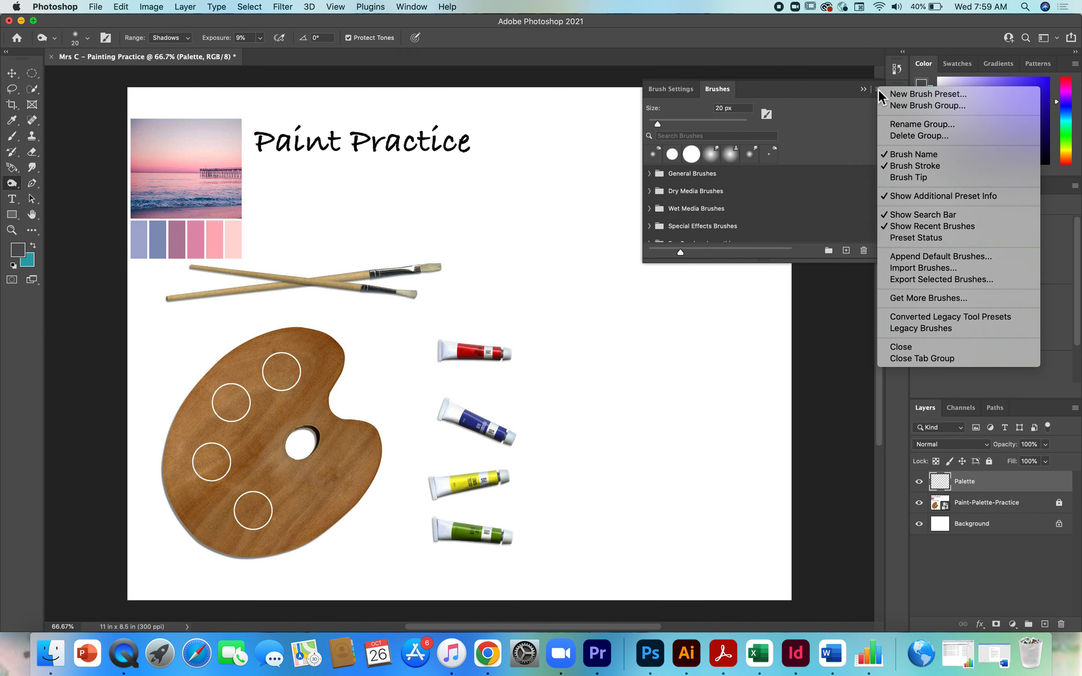
click(907, 268)
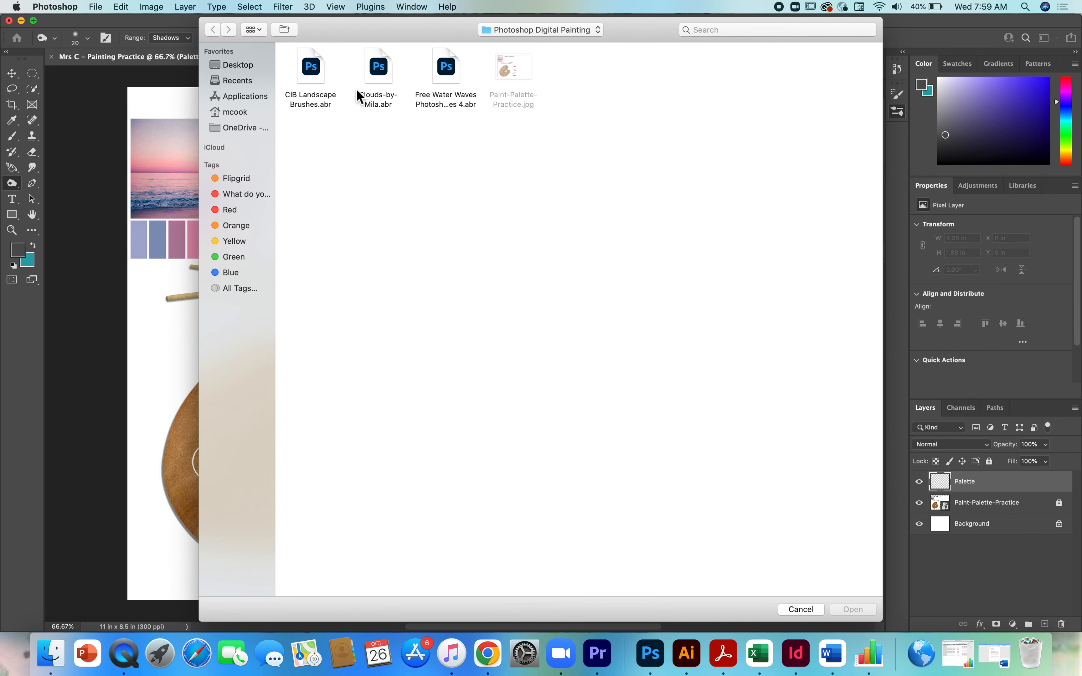
click(442, 72)
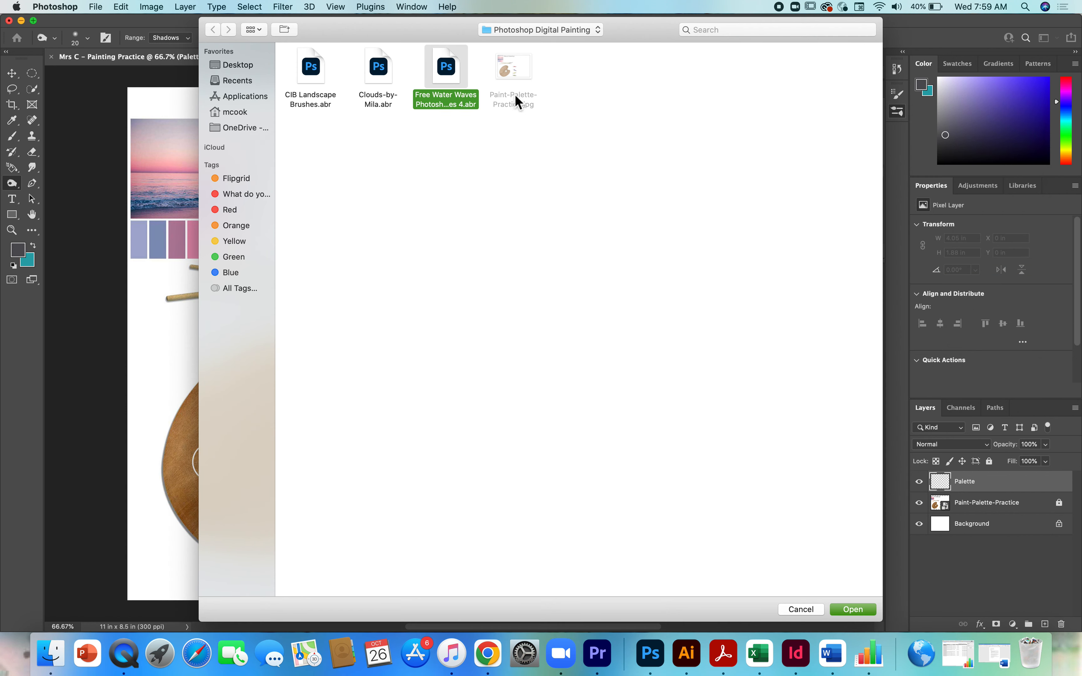
click(858, 613)
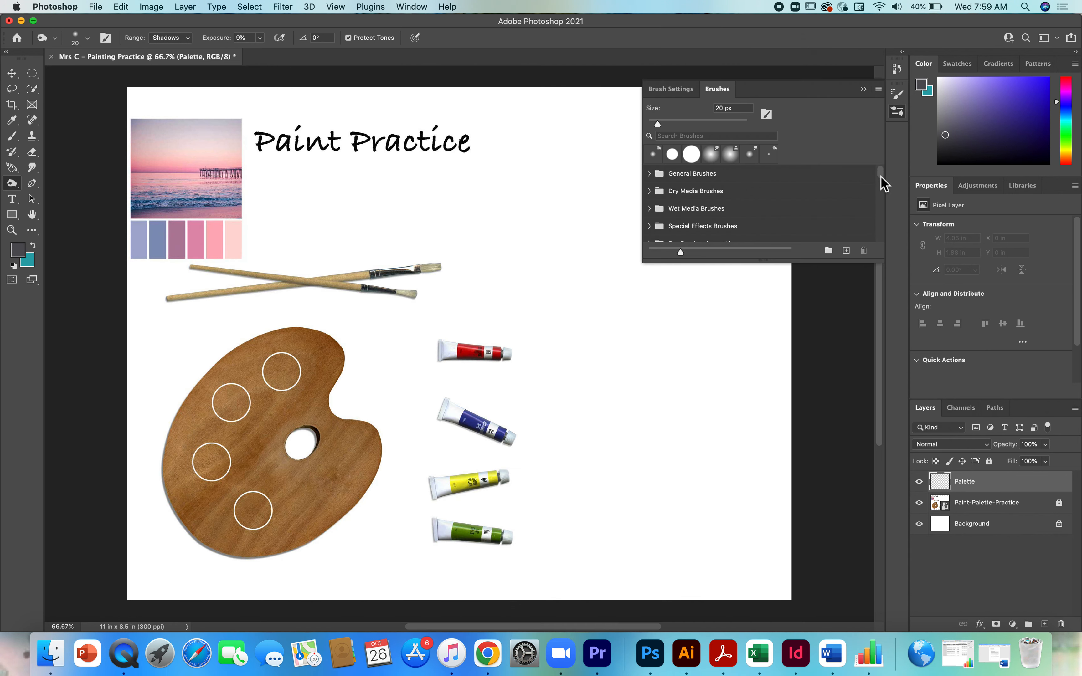
Expand the imported Free Water Waves Photoshop Brushes 4 group and look through its brushes.
drag(881, 179, 883, 264)
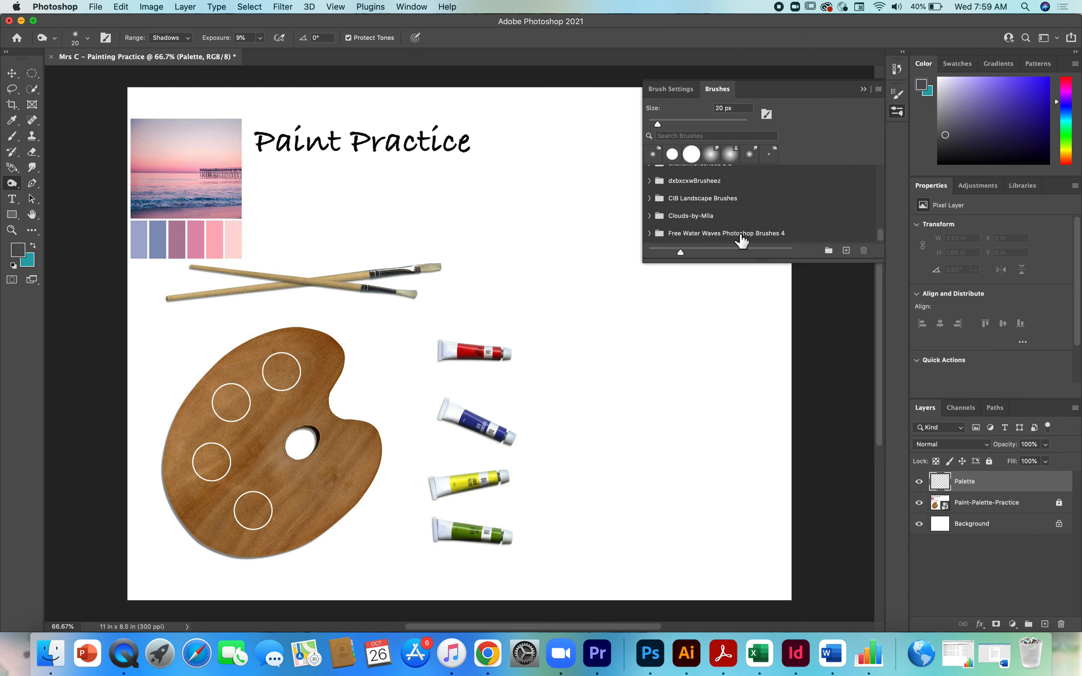
click(650, 233)
click(712, 239)
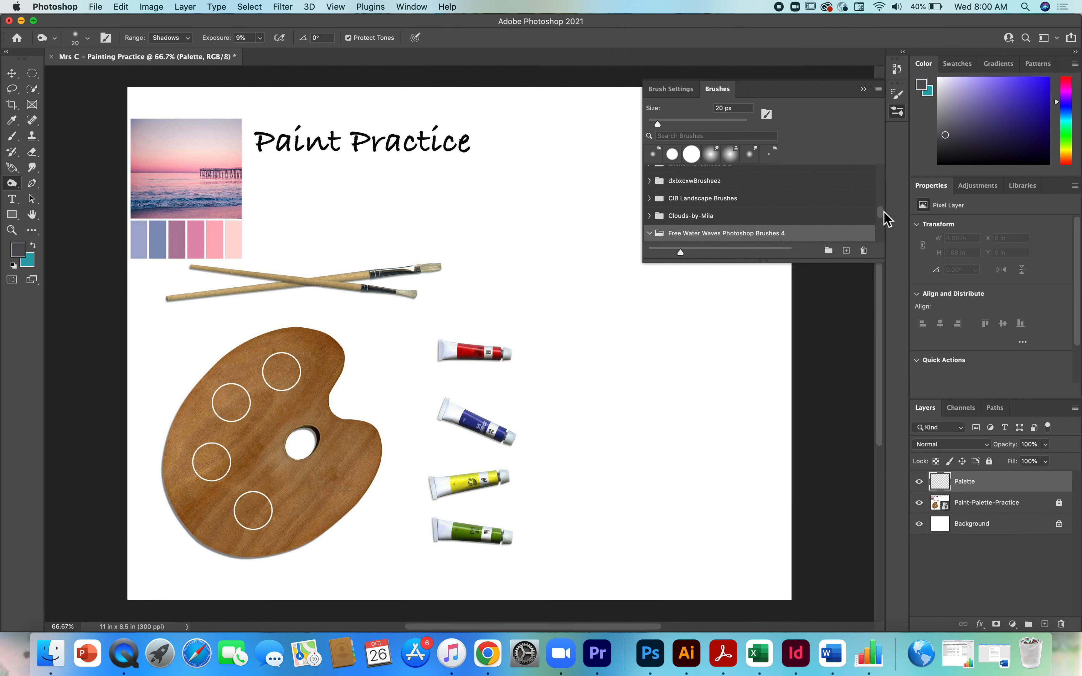
mouse_move(884, 214)
mouse_down()
mouse_move(887, 245)
mouse_move(875, 215)
mouse_up()
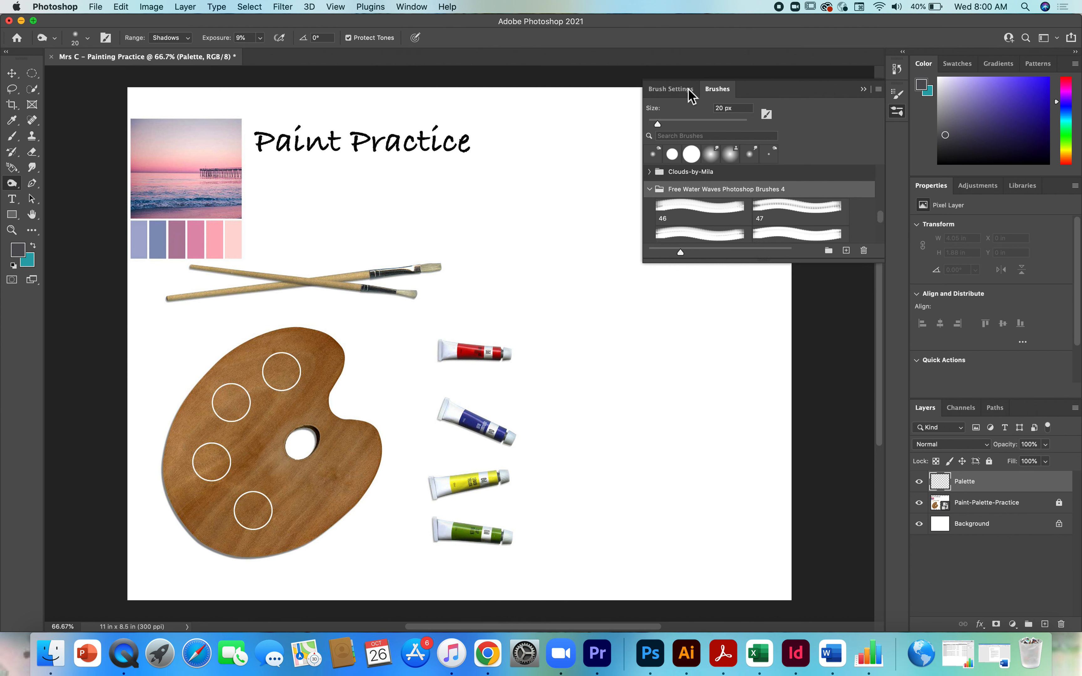
Try the 174 px brush tip with 54% spacing, different sizes including 233 px, and Shape Dynamics, Scattering and Texture enabled.
click(670, 90)
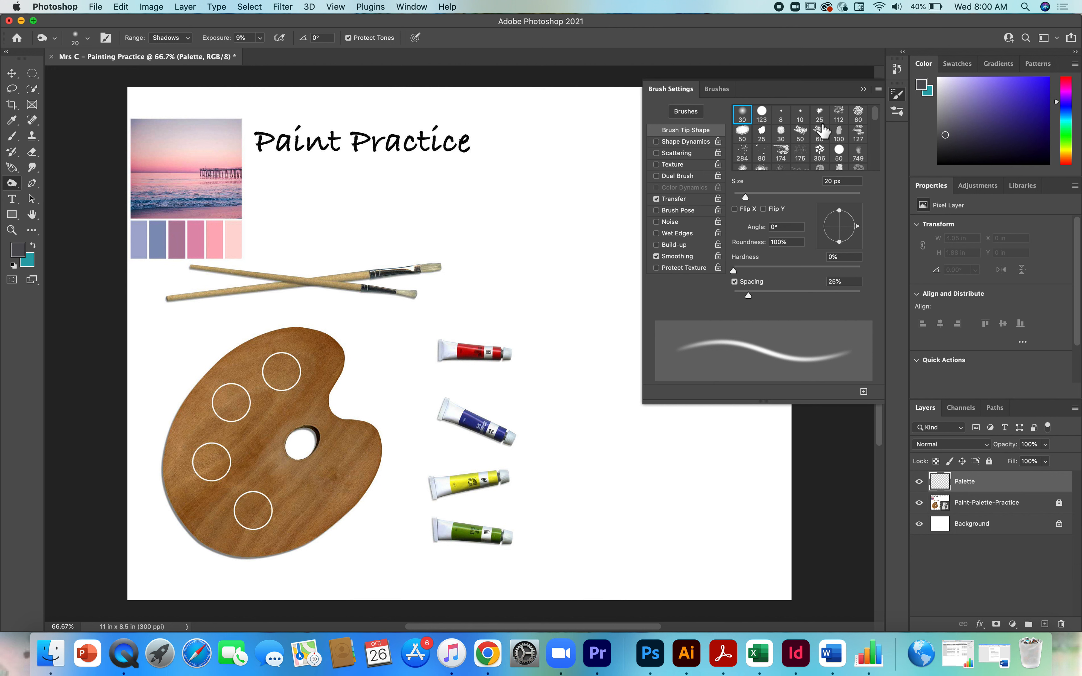
click(787, 155)
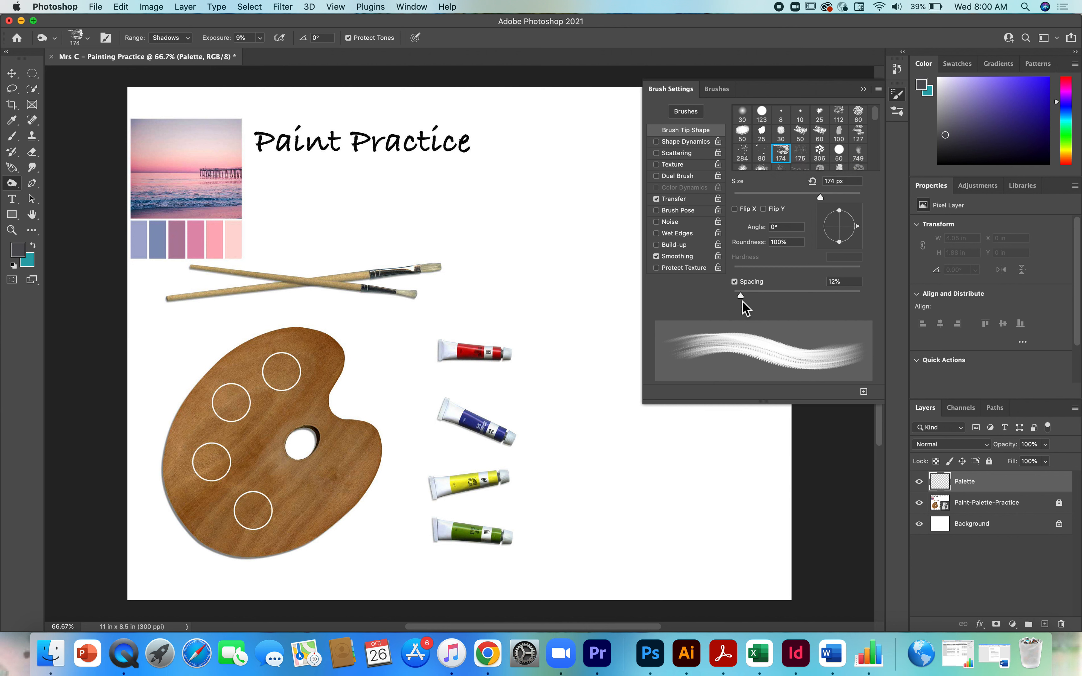
mouse_move(742, 299)
mouse_down()
mouse_move(783, 300)
mouse_move(768, 298)
mouse_up()
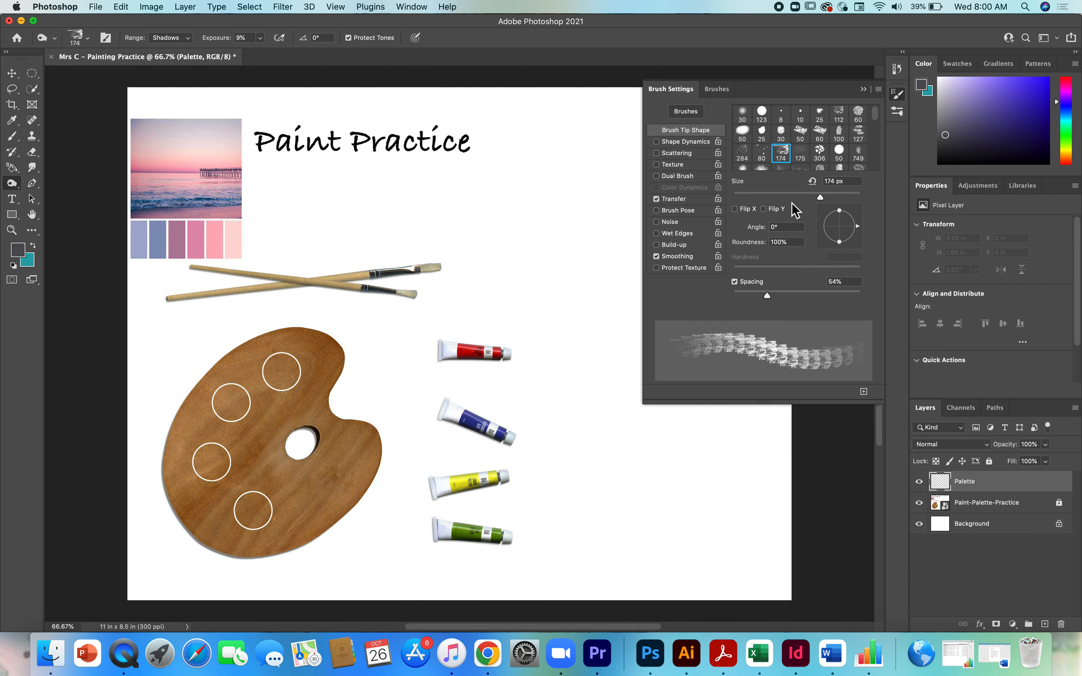
mouse_move(821, 197)
mouse_down()
mouse_move(773, 199)
mouse_move(835, 207)
mouse_up()
click(656, 154)
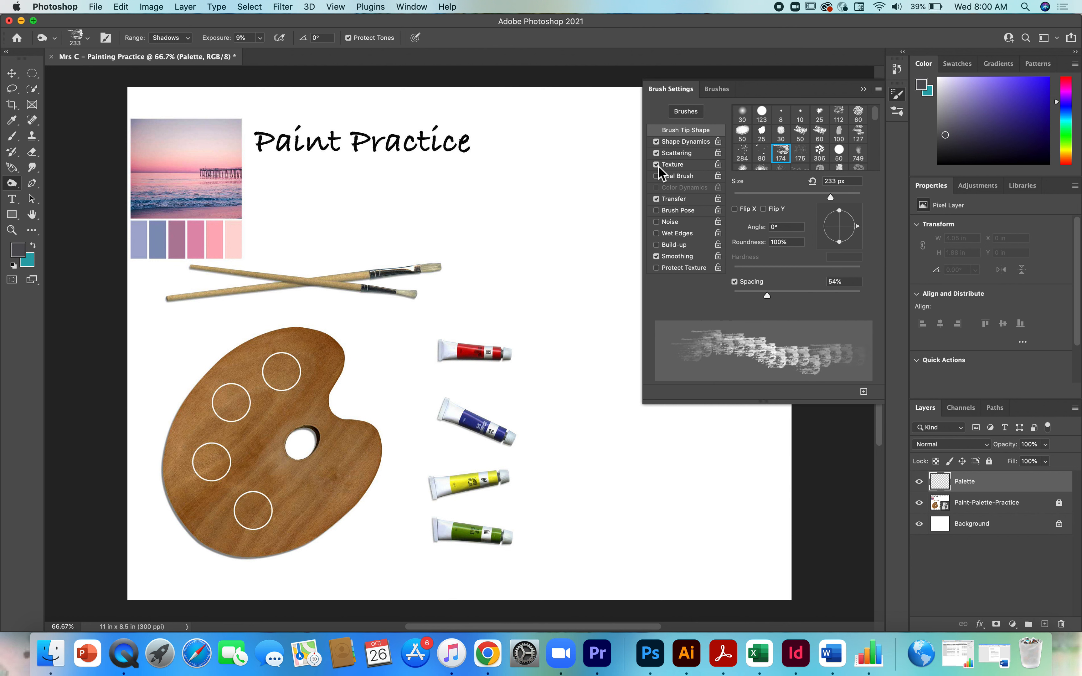
drag(832, 198, 813, 197)
Choose the 30 px brush tip with 262% spacing and 37 px size, and disable Shape Dynamics, Scattering and Texture.
click(782, 137)
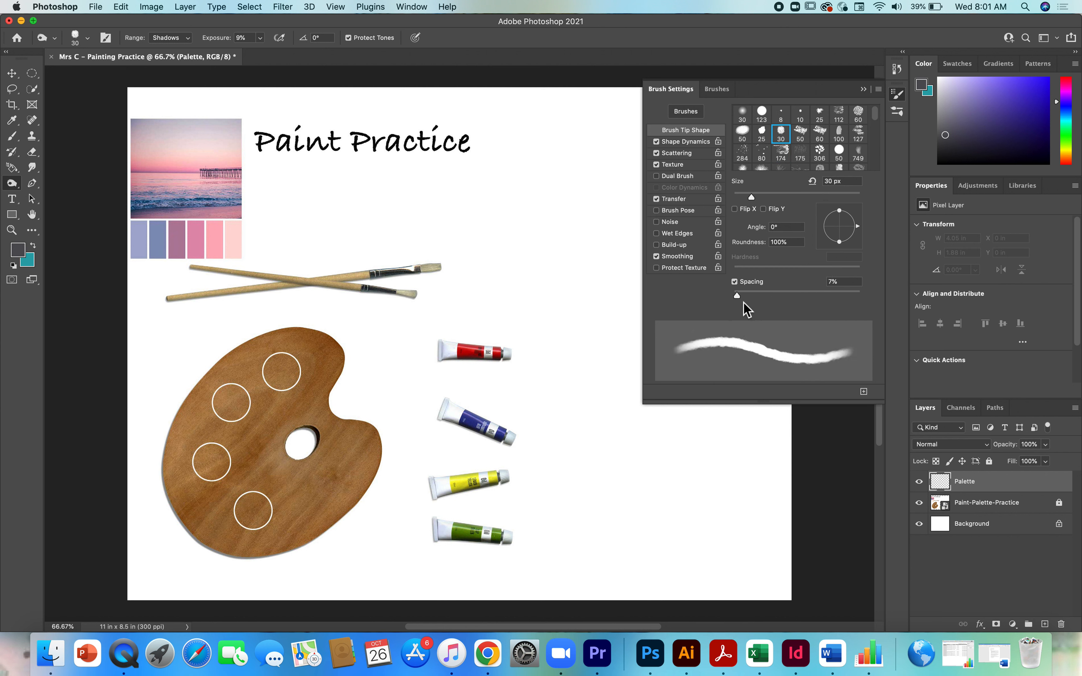
drag(739, 297, 833, 295)
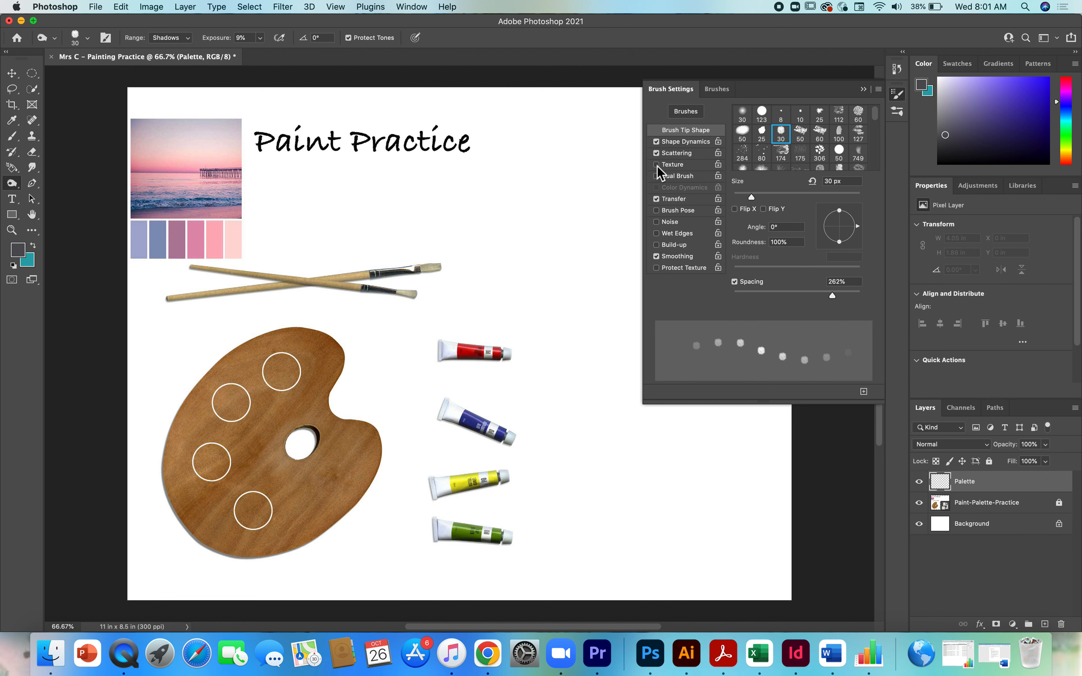
click(656, 144)
mouse_move(754, 197)
mouse_down()
mouse_move(806, 198)
mouse_move(758, 195)
mouse_up()
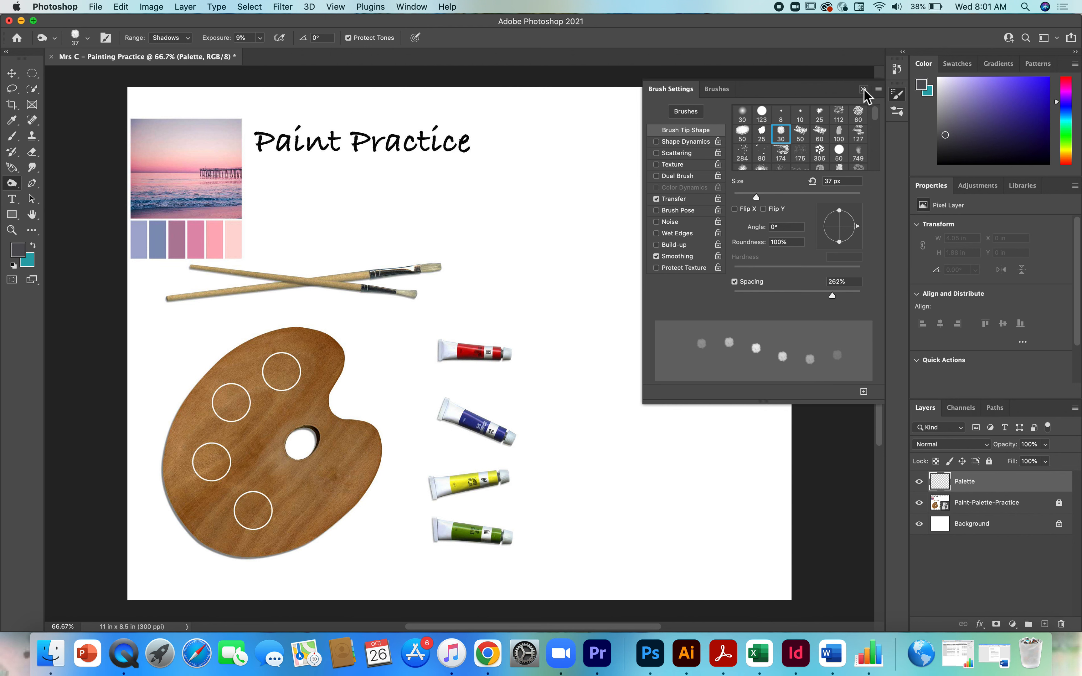
Undock the Brush Settings panel from the canvas area and choose the Soft Round Pressure Opacity brush from General Brushes.
mouse_move(798, 95)
mouse_down()
mouse_move(842, 142)
mouse_move(956, 217)
mouse_move(1014, 219)
mouse_move(995, 217)
mouse_up()
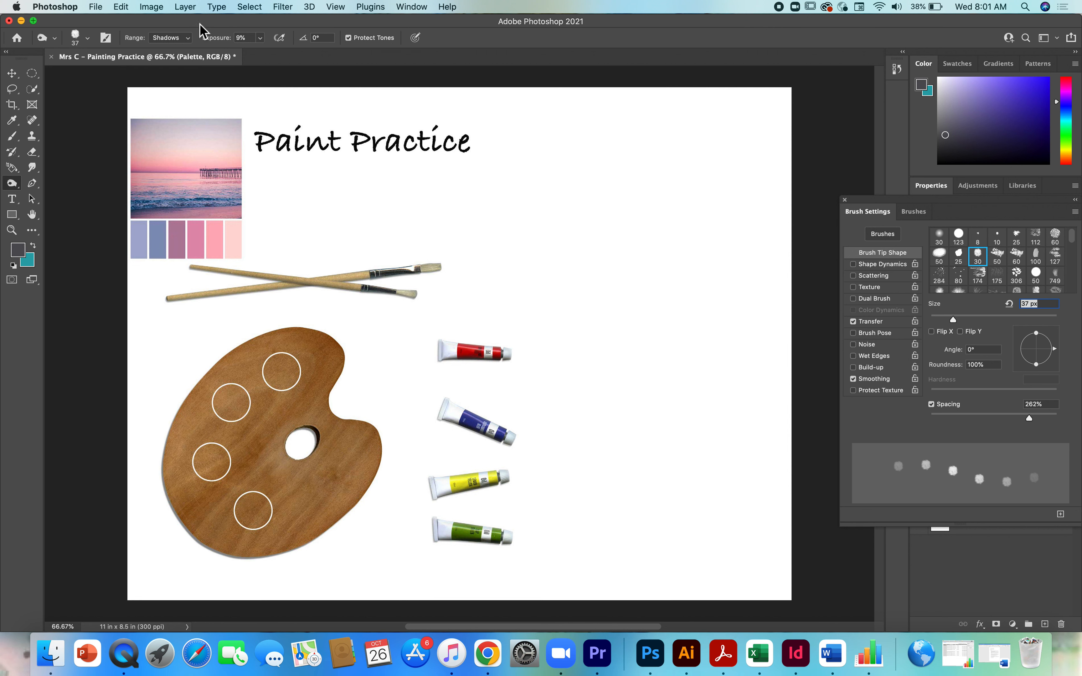
click(89, 40)
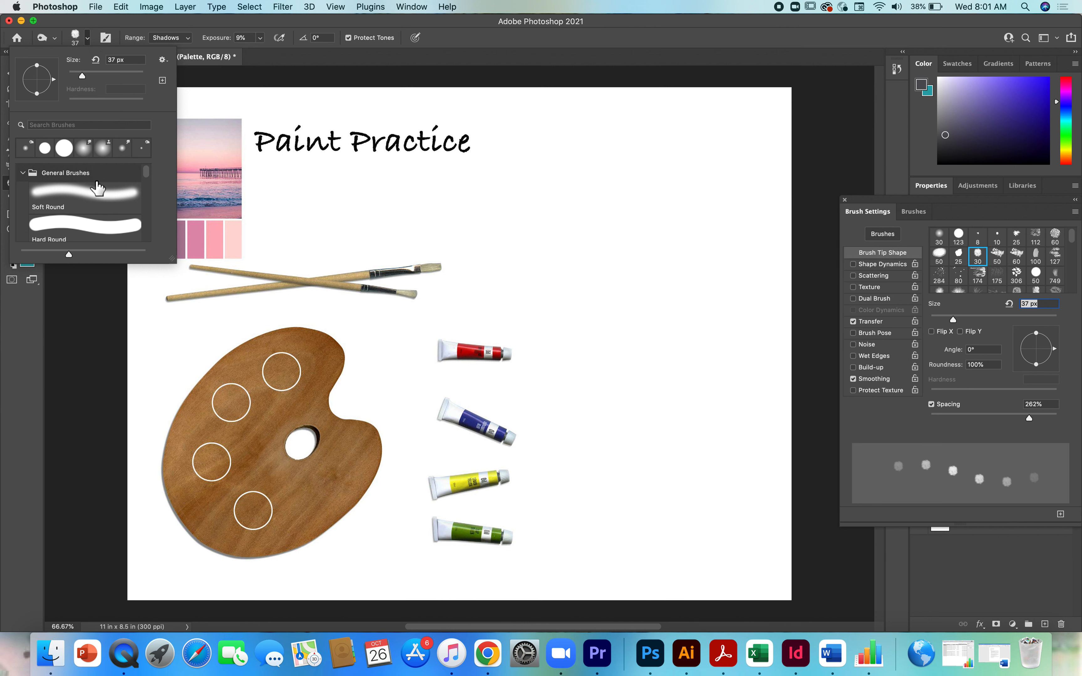
scroll(103, 202, down, 1)
scroll(102, 202, down, 2)
scroll(102, 202, down, 3)
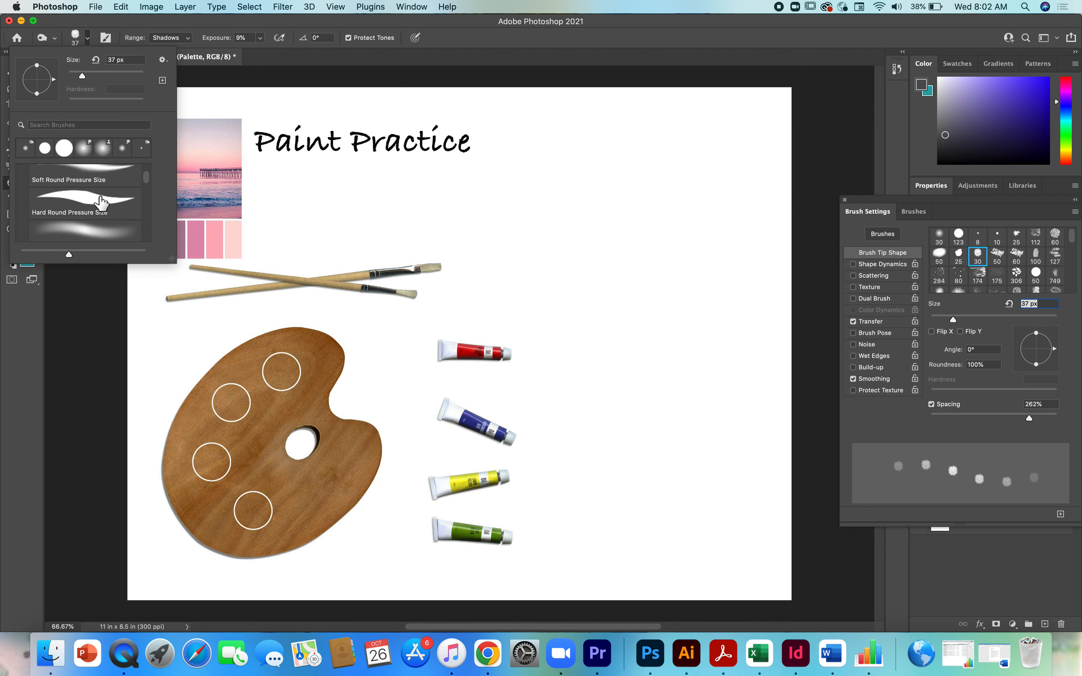
scroll(102, 203, down, 2)
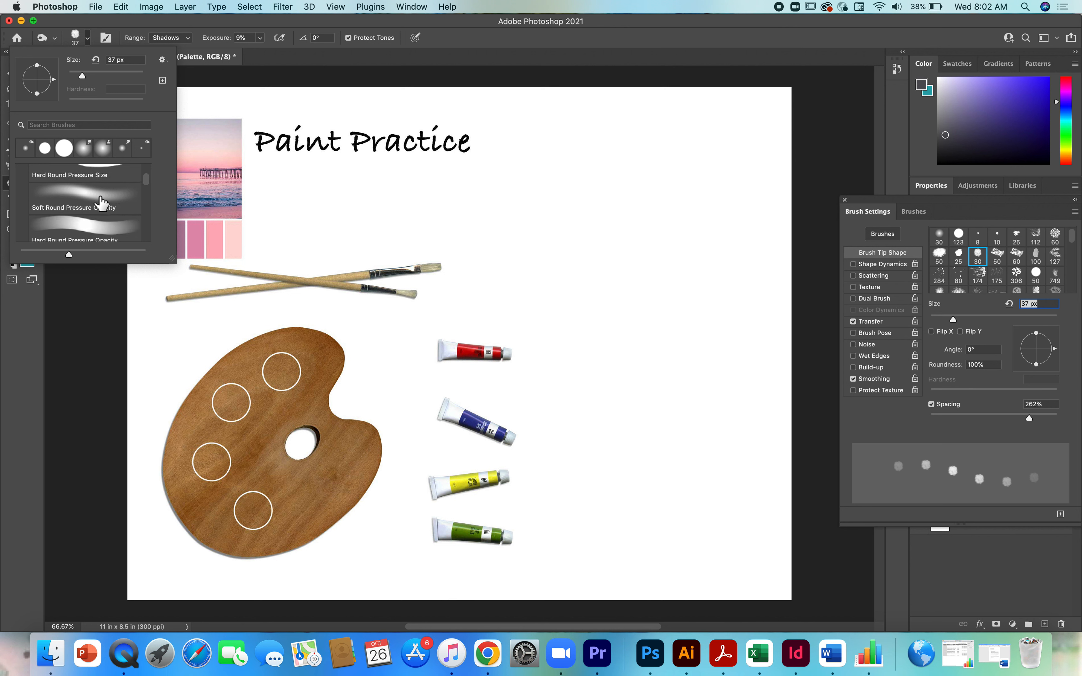
scroll(102, 202, up, 1)
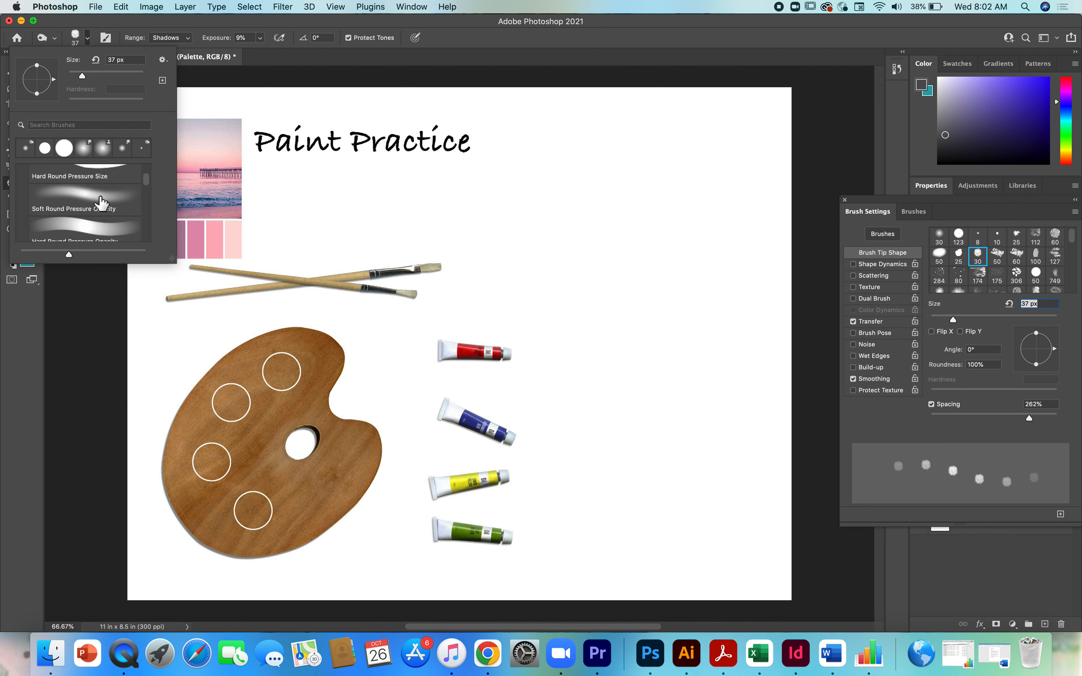
click(95, 201)
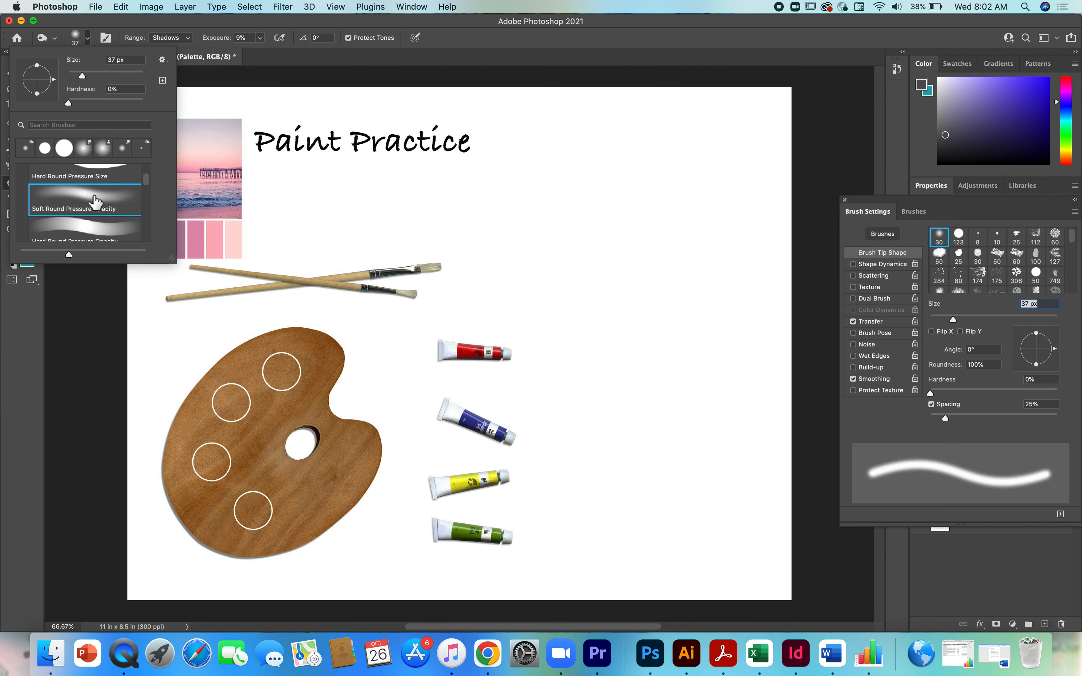
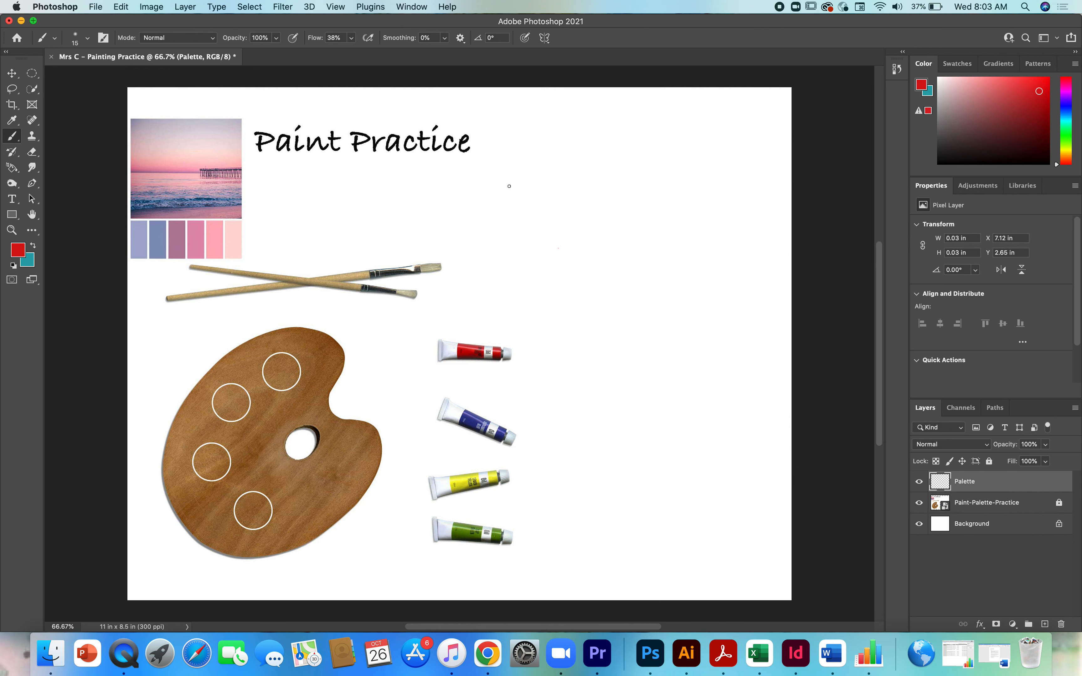
Enlarge the brush to 150 px for painting on the Palette layer.
key(bracketright)
key(bracketright)
key(bracketright)
key(bracketright)
key(bracketright)
key(bracketright)
key(bracketright)
key(bracketright)
key(bracketright)
key(bracketright)
Paint a red test zigzag about 3 in wide in the blank area beside the Paint Practice title, and undo it.
click(503, 188)
mouse_move(500, 196)
mouse_down()
mouse_move(626, 155)
mouse_move(537, 228)
mouse_move(565, 260)
mouse_move(635, 279)
mouse_up()
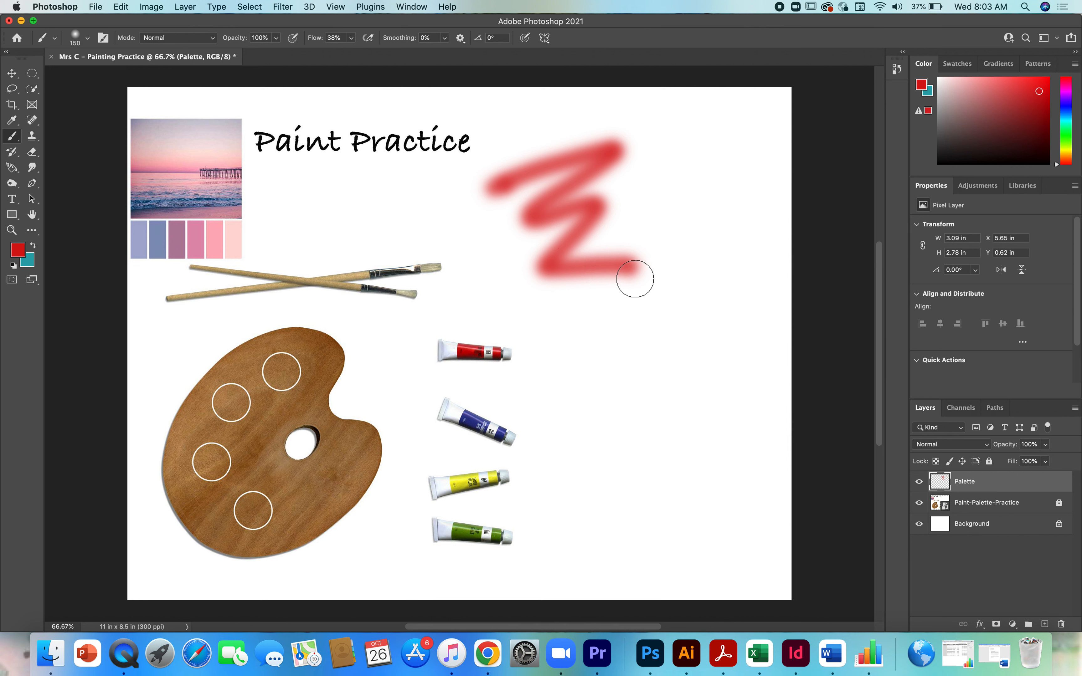
key(super+z)
key(super+z)
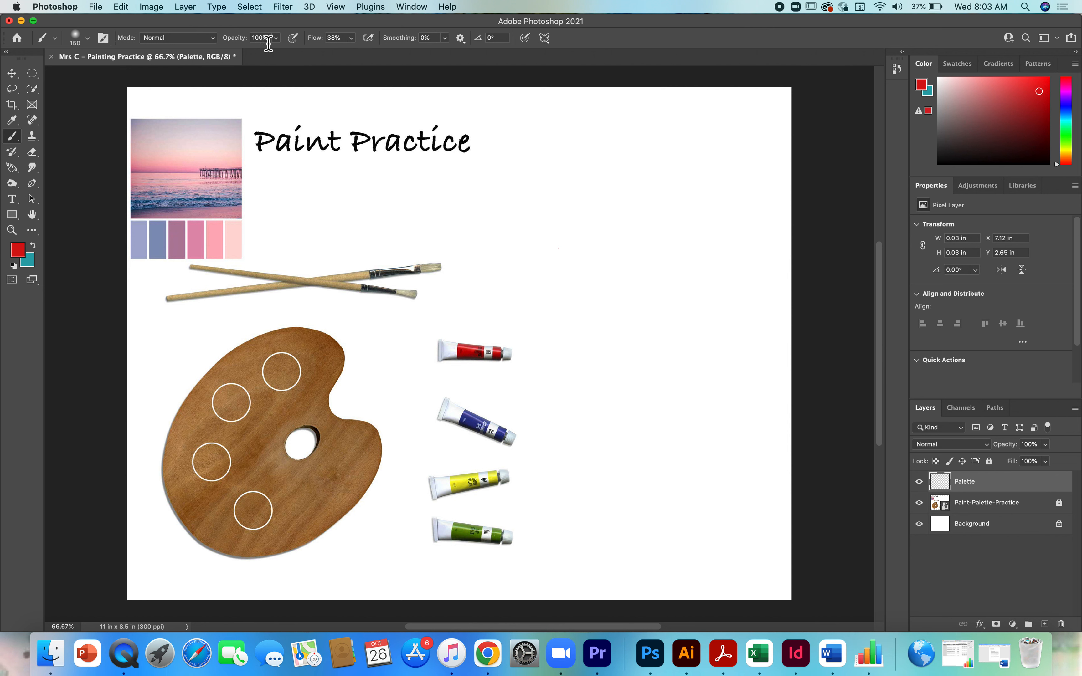
Set the brush's flow to 100%.
click(352, 39)
drag(353, 53, 439, 77)
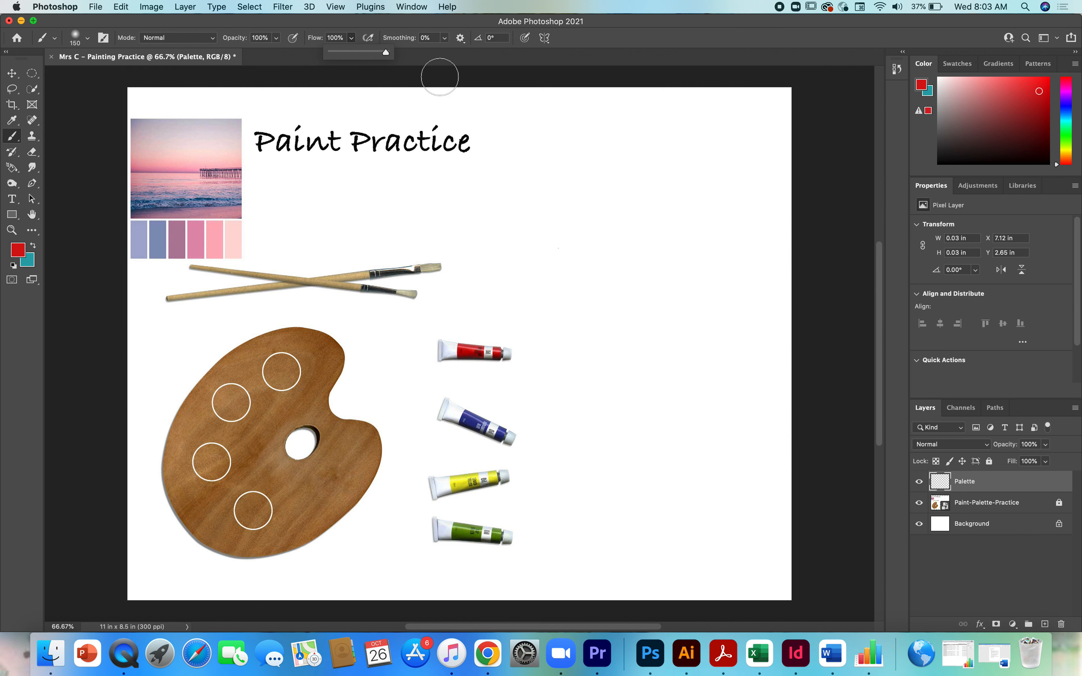
Paint two soft-edged red test zigzags, each about 3 in tall, in the blank area beside the title, and undo both.
mouse_move(587, 222)
mouse_down()
mouse_move(585, 266)
mouse_move(634, 279)
mouse_move(586, 351)
mouse_move(616, 351)
mouse_up()
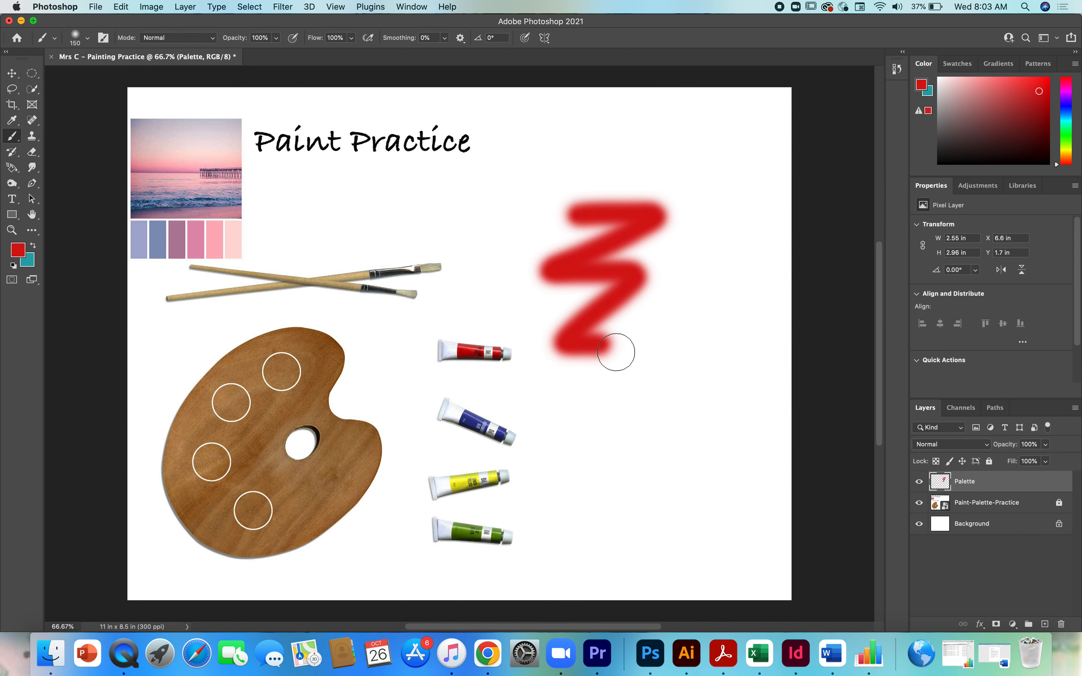
mouse_move(437, 222)
mouse_down()
mouse_move(580, 309)
mouse_move(601, 338)
mouse_up()
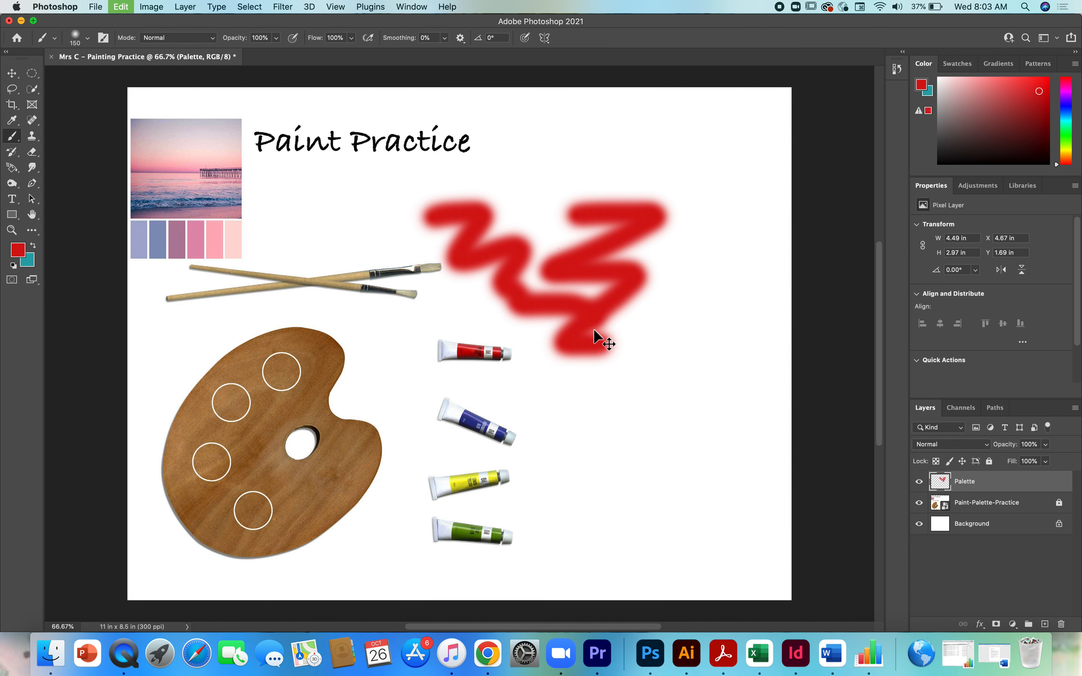
key(super+z)
key(super+z)
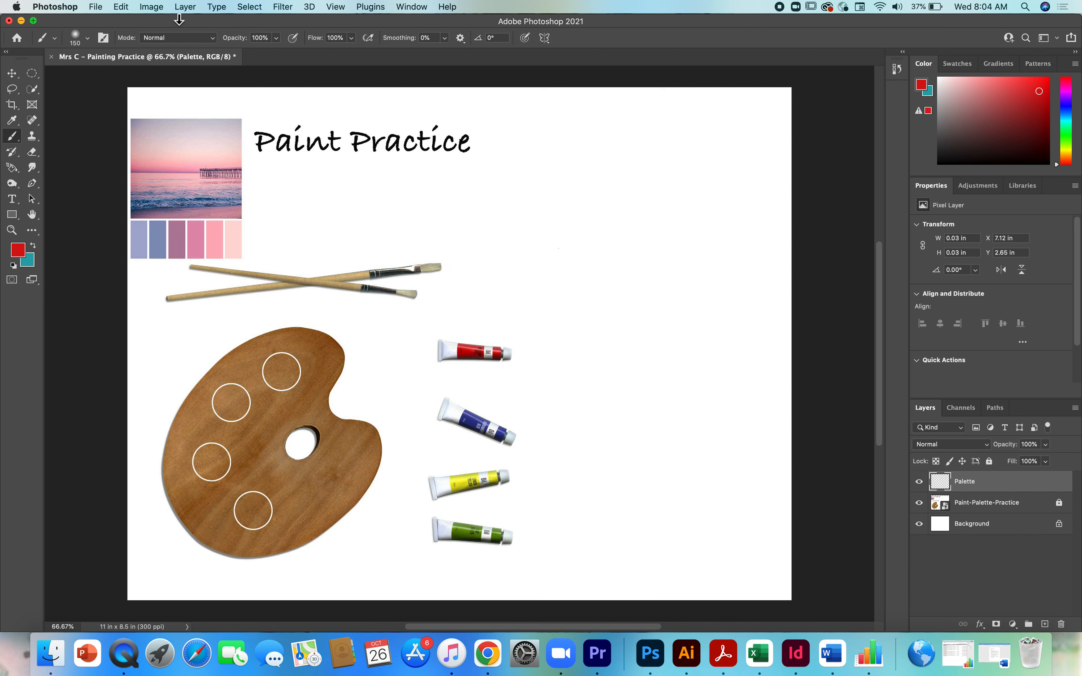
Choose the Soft Round brush from General Brushes, paint a red test zigzag about 2 in wide, and undo the stroke.
click(88, 39)
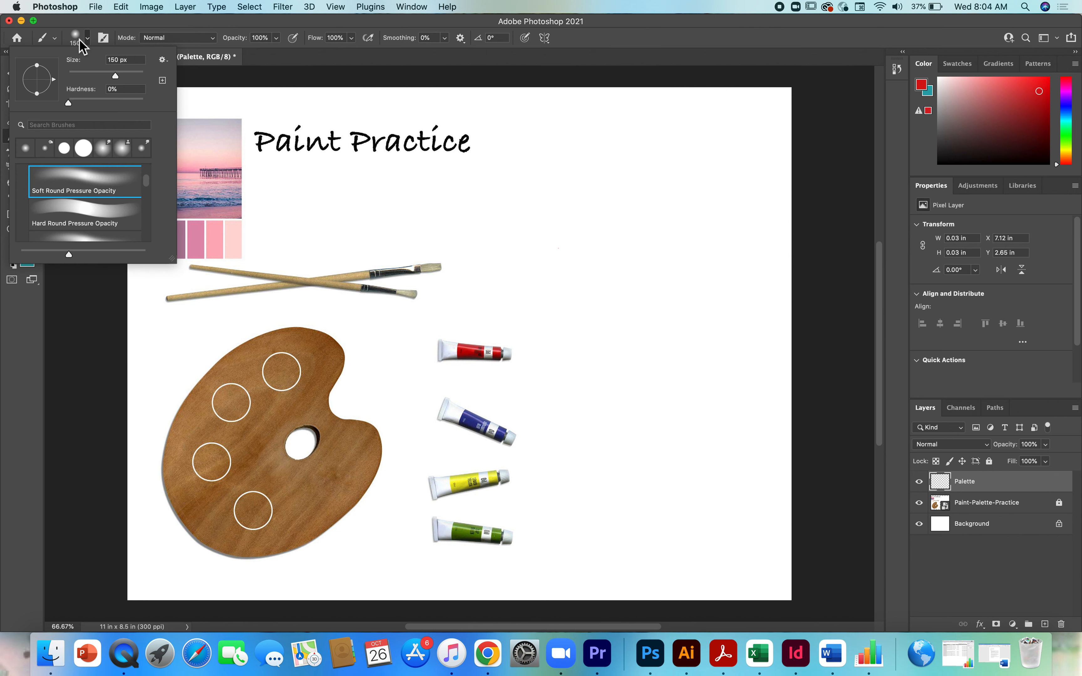
scroll(145, 180, up, 3)
scroll(147, 178, up, 2)
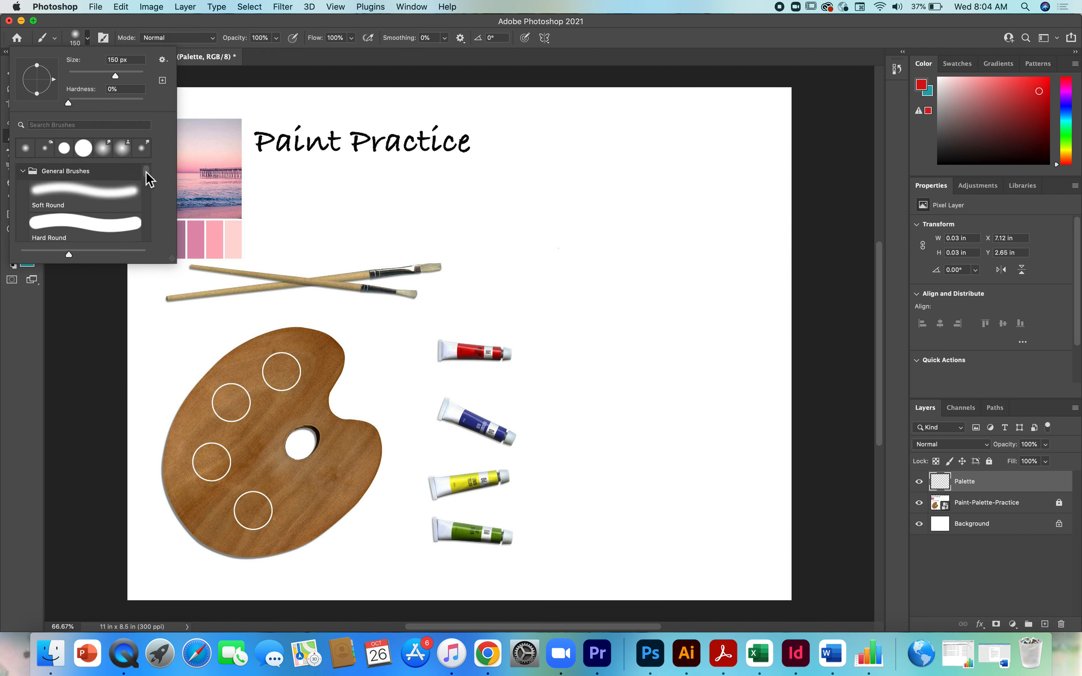
click(98, 200)
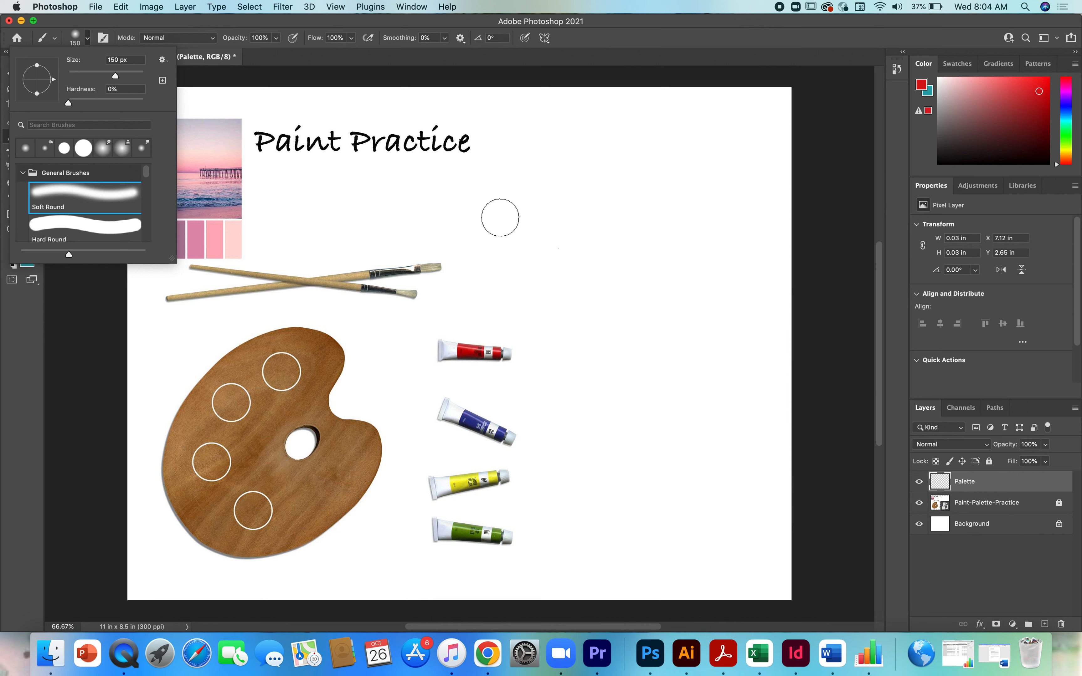
mouse_move(533, 198)
mouse_down()
mouse_move(590, 199)
mouse_move(519, 244)
mouse_move(555, 283)
mouse_up()
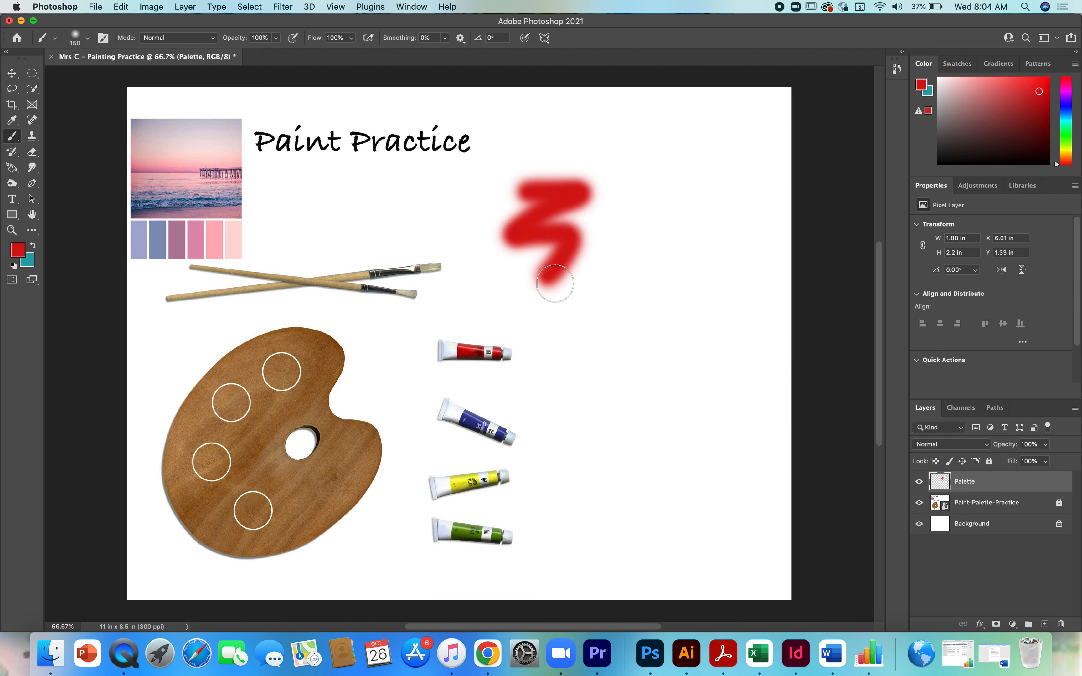
key(super+z)
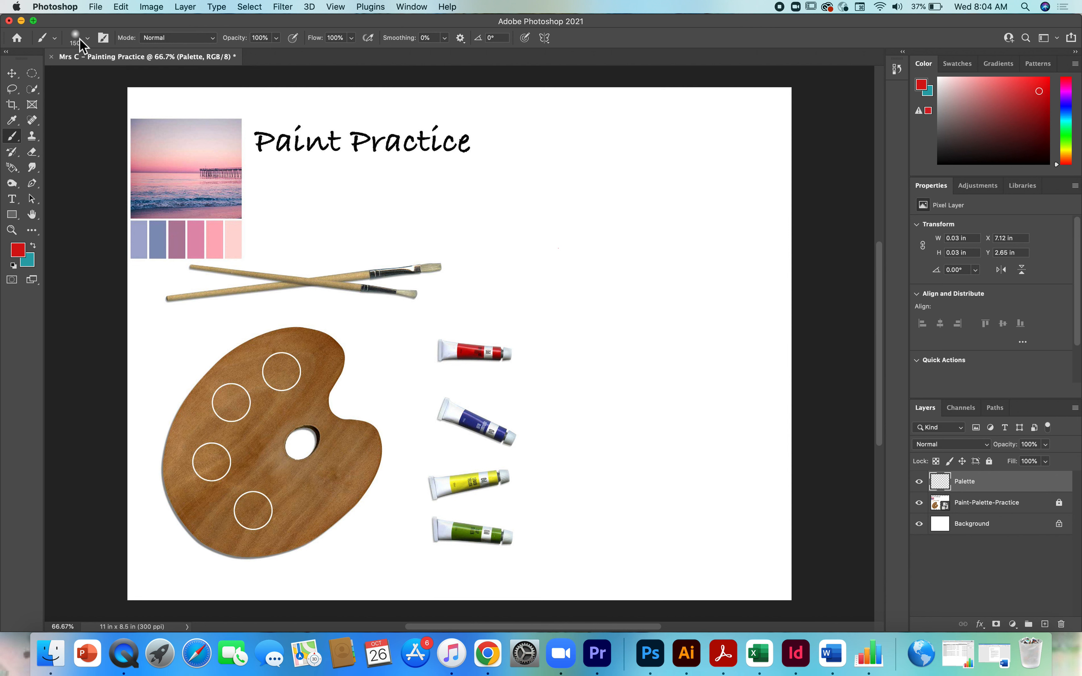
Choose the Hard Round brush from General Brushes, paint a red test scribble about 1.4 in wide, and undo the stroke.
click(88, 39)
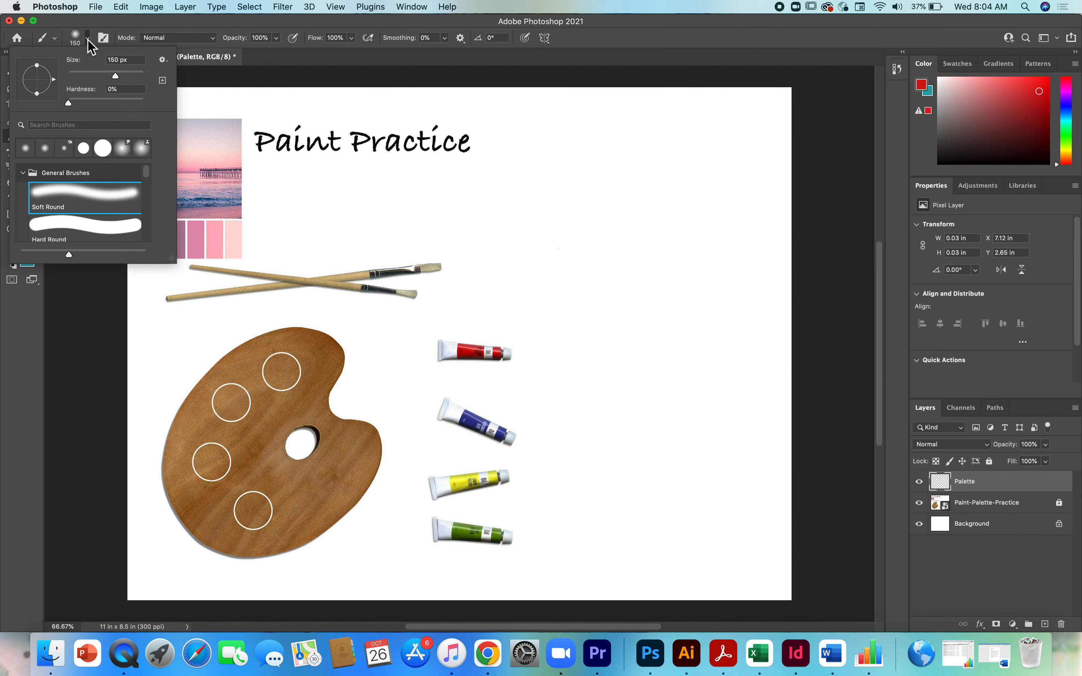
click(81, 230)
mouse_move(526, 249)
mouse_down()
mouse_move(572, 239)
mouse_move(551, 260)
mouse_move(583, 263)
mouse_move(565, 295)
mouse_up()
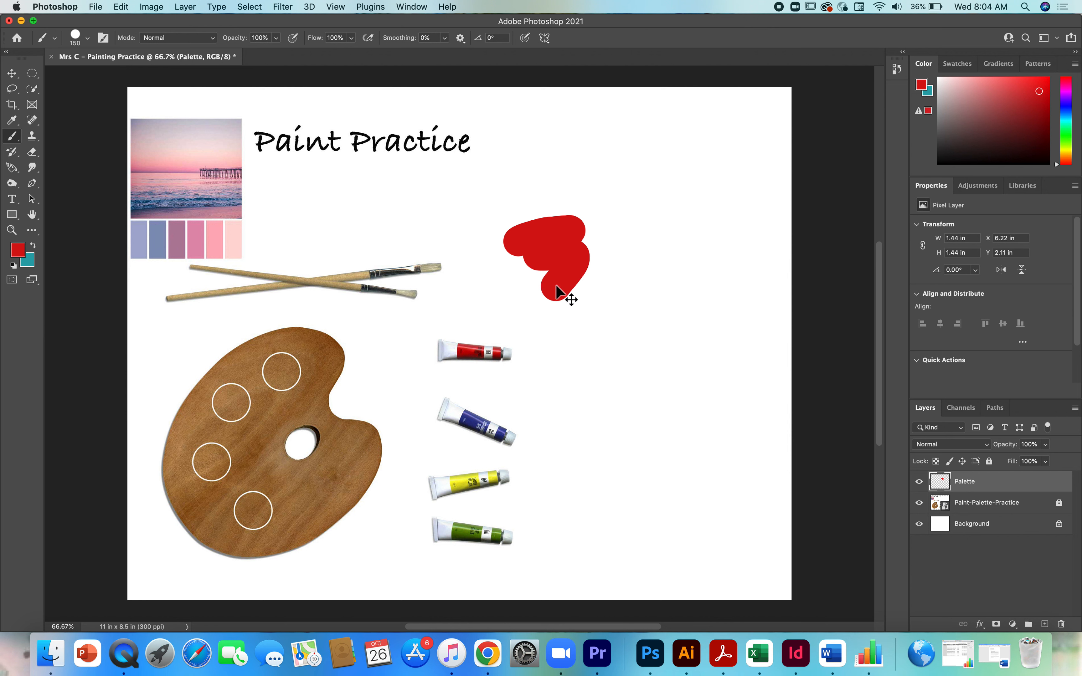
key(super+z)
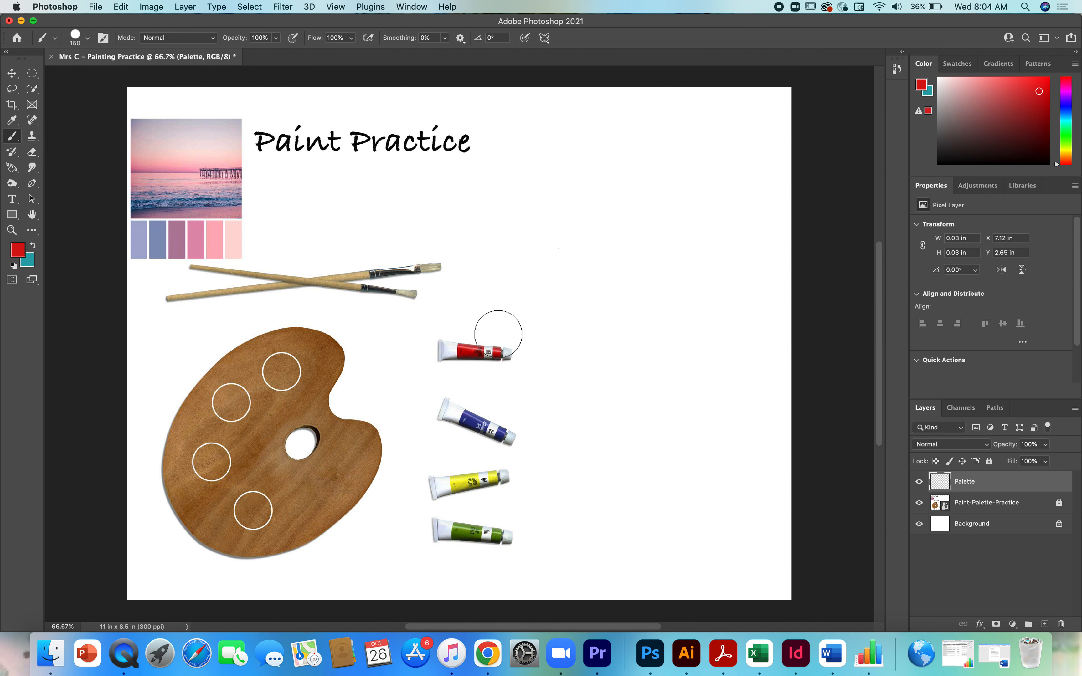
Reduce the Hard Round brush size to 60 px.
key(bracketleft)
key(bracketleft)
key(bracketleft)
key(bracketleft)
key(bracketleft)
key(bracketleft)
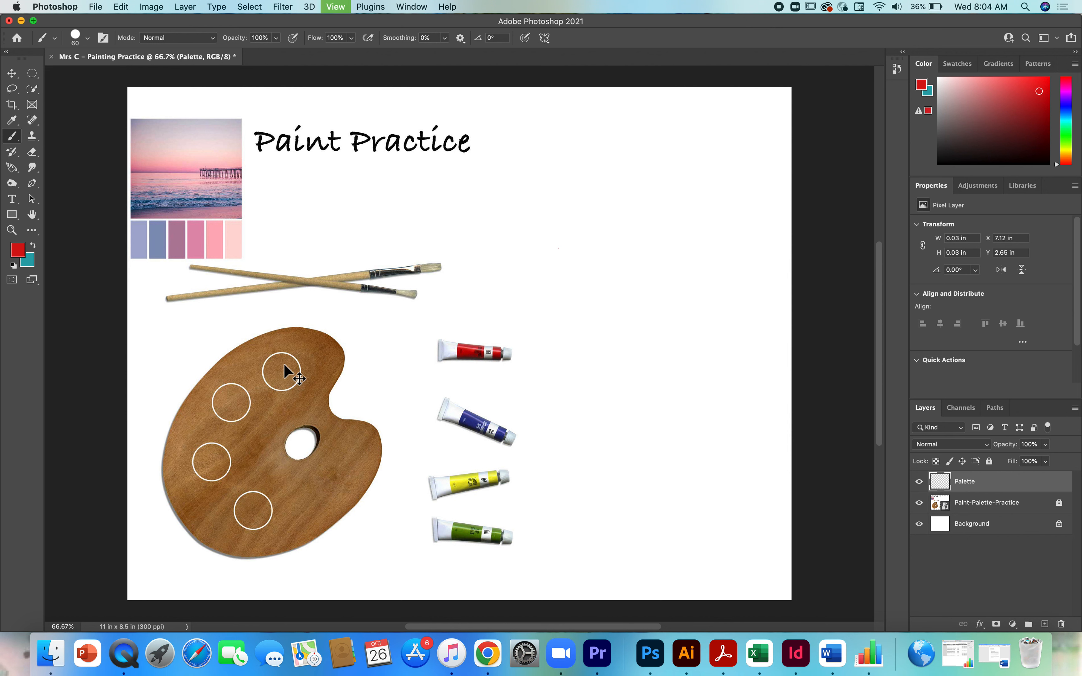
Reduce the brush to 30 px and paint a solid red ring inside the uppermost circle on the wooden palette.
key(super+equal)
key(super+equal)
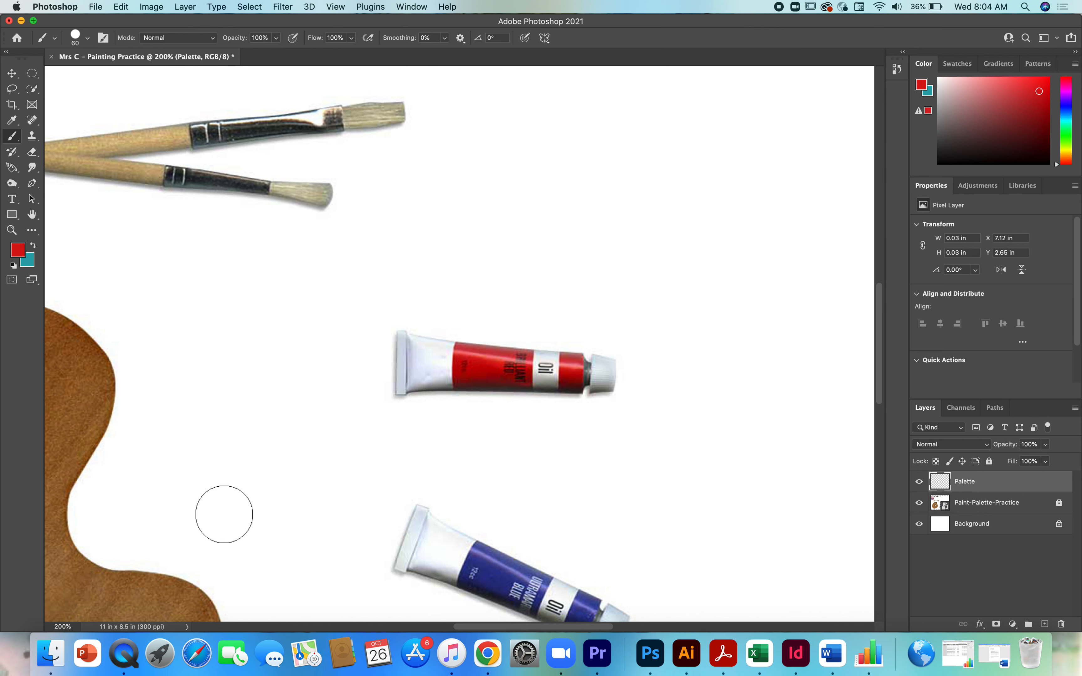
click(32, 214)
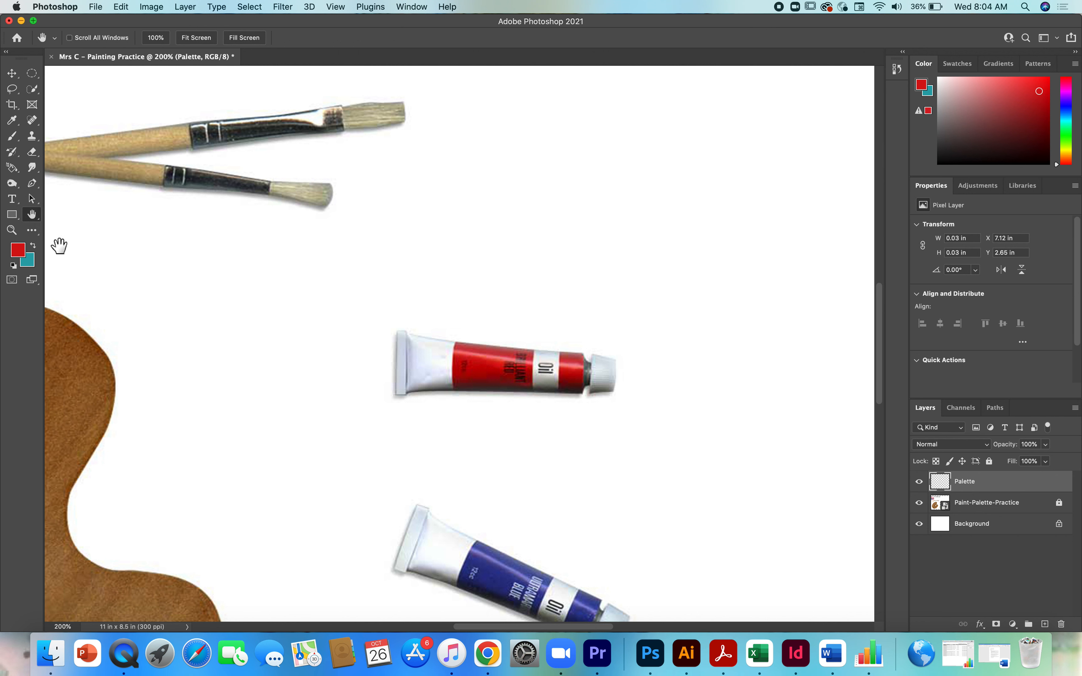
drag(141, 342, 338, 314)
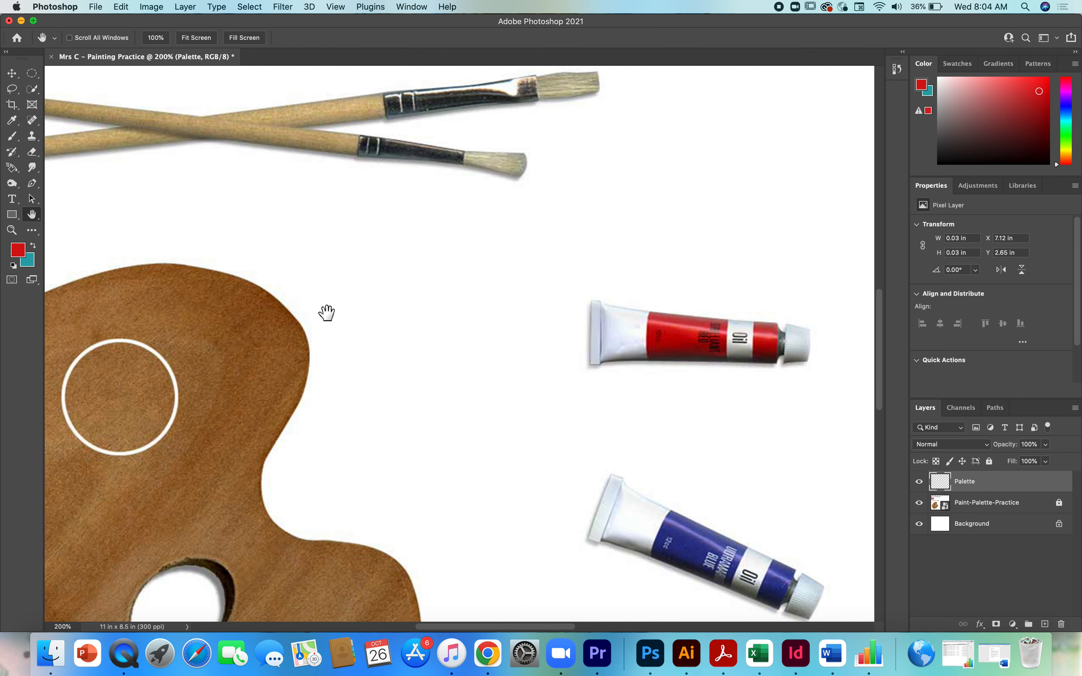
drag(154, 362, 404, 304)
key(super+plus)
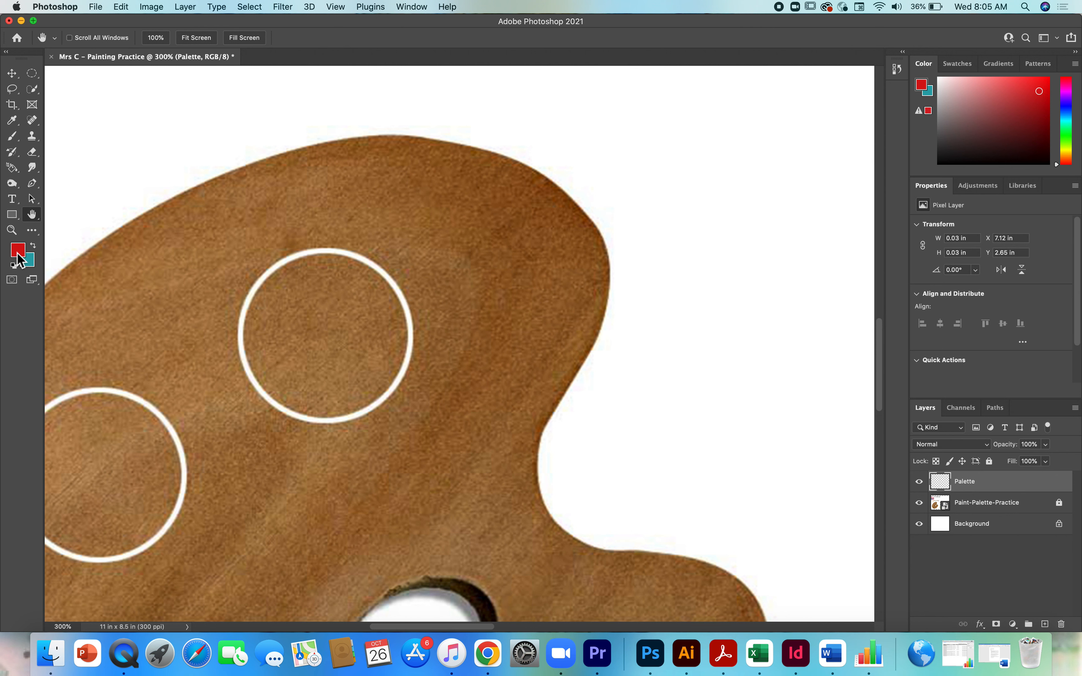
click(15, 139)
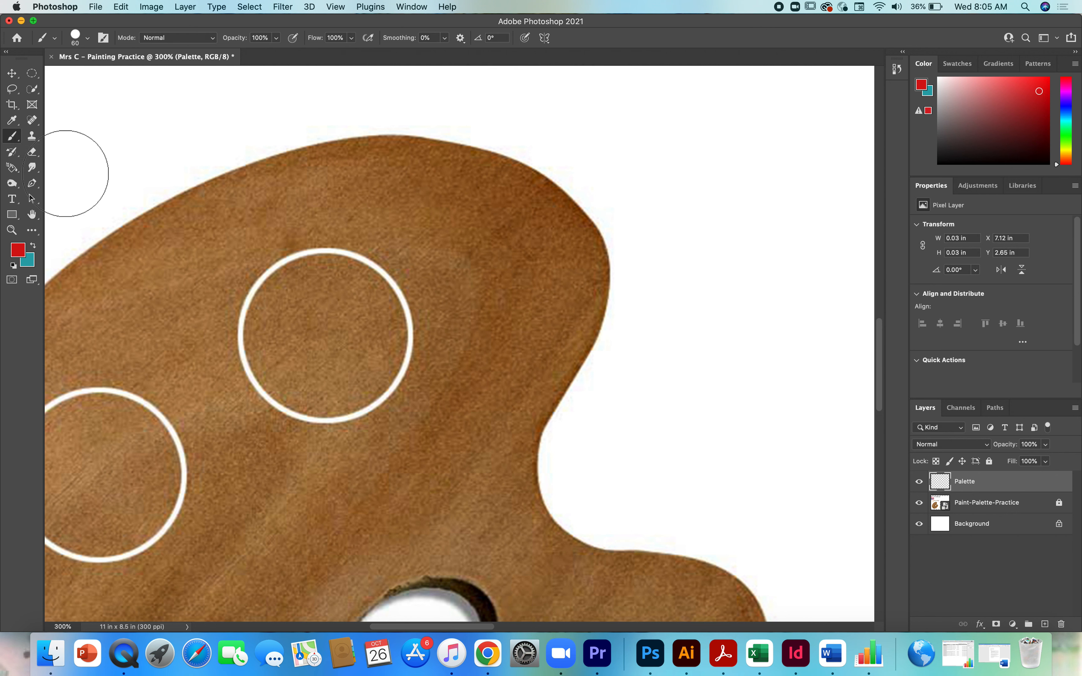
key(bracketleft)
key(bracketleft)
key(bracketleft)
key(bracketleft)
key(bracketleft)
click(320, 277)
mouse_move(324, 285)
mouse_down()
mouse_move(284, 329)
mouse_move(287, 348)
mouse_move(323, 382)
mouse_move(354, 381)
mouse_move(380, 363)
mouse_move(390, 334)
mouse_move(382, 305)
mouse_move(341, 287)
mouse_up()
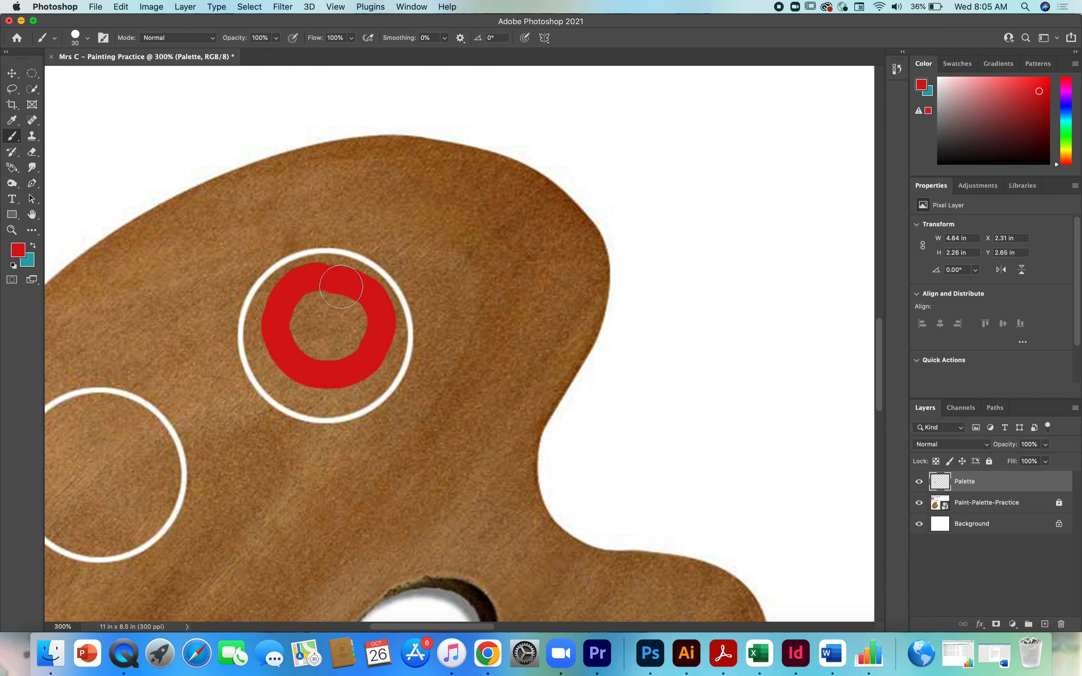
Paint red inside the ring at 38% brush opacity and around its outer edge at 17% opacity.
click(277, 39)
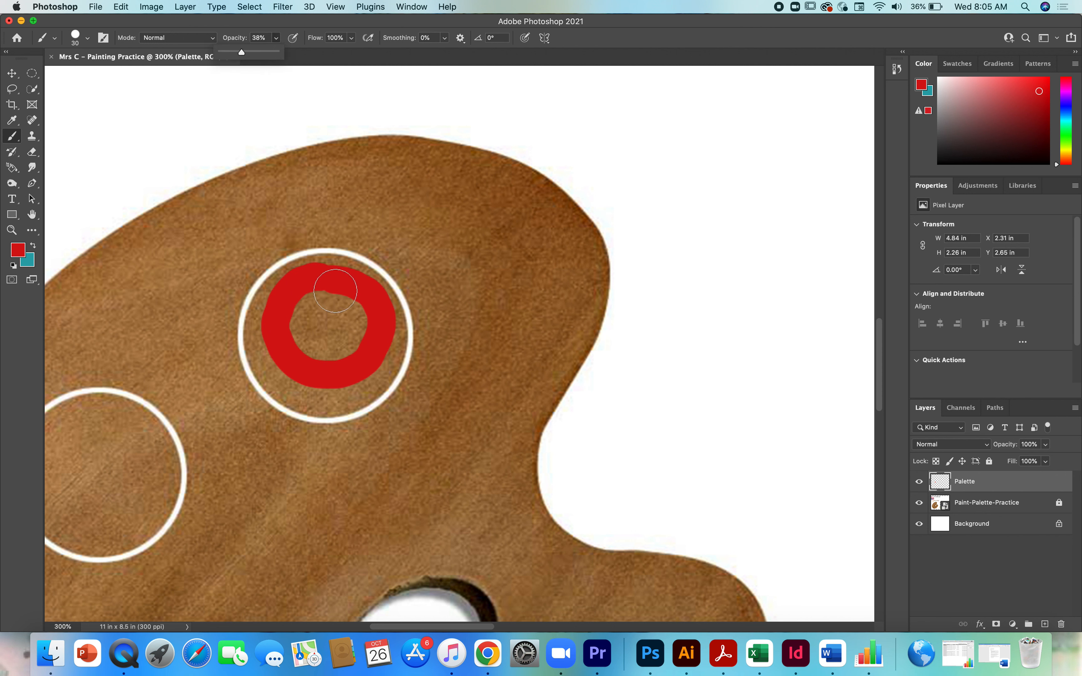
mouse_move(334, 298)
mouse_down()
mouse_move(308, 323)
mouse_move(321, 353)
mouse_move(353, 345)
mouse_move(354, 313)
mouse_move(333, 297)
mouse_move(313, 307)
mouse_up()
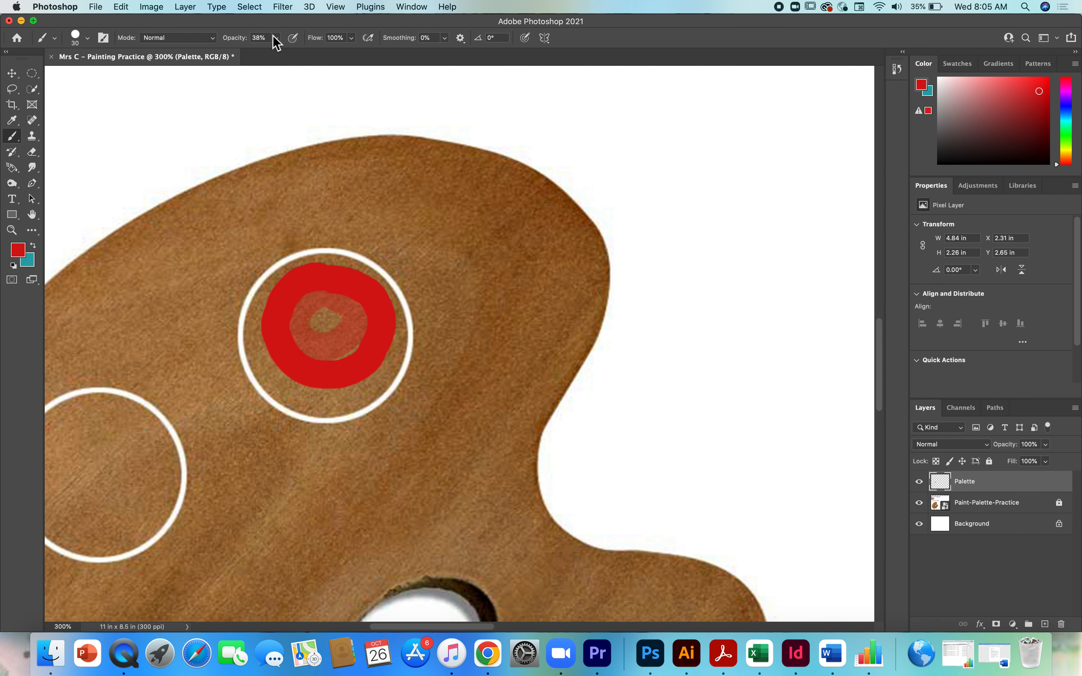
click(277, 38)
mouse_move(291, 296)
mouse_down()
mouse_move(270, 346)
mouse_move(295, 395)
mouse_move(360, 395)
mouse_move(394, 370)
mouse_move(393, 316)
mouse_move(372, 289)
mouse_move(326, 274)
mouse_move(291, 297)
mouse_up()
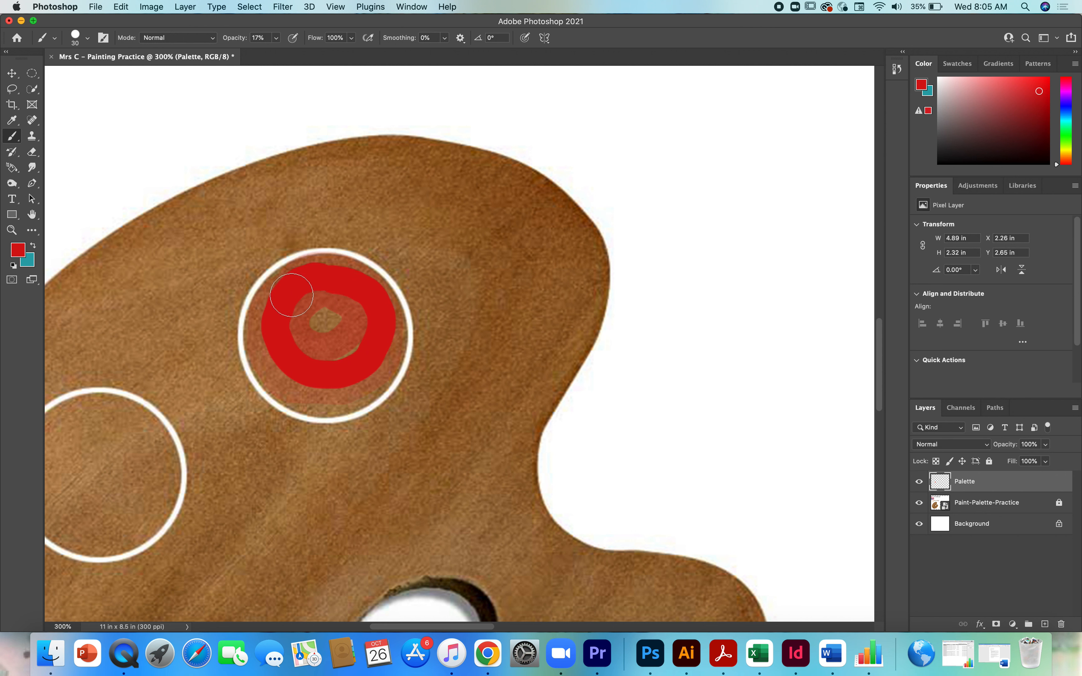
Choose the KYLE Ultimate Charcoal Pencil 25px brush and paint textured red strokes across the middle and lower edge of the uppermost palette circle.
click(88, 38)
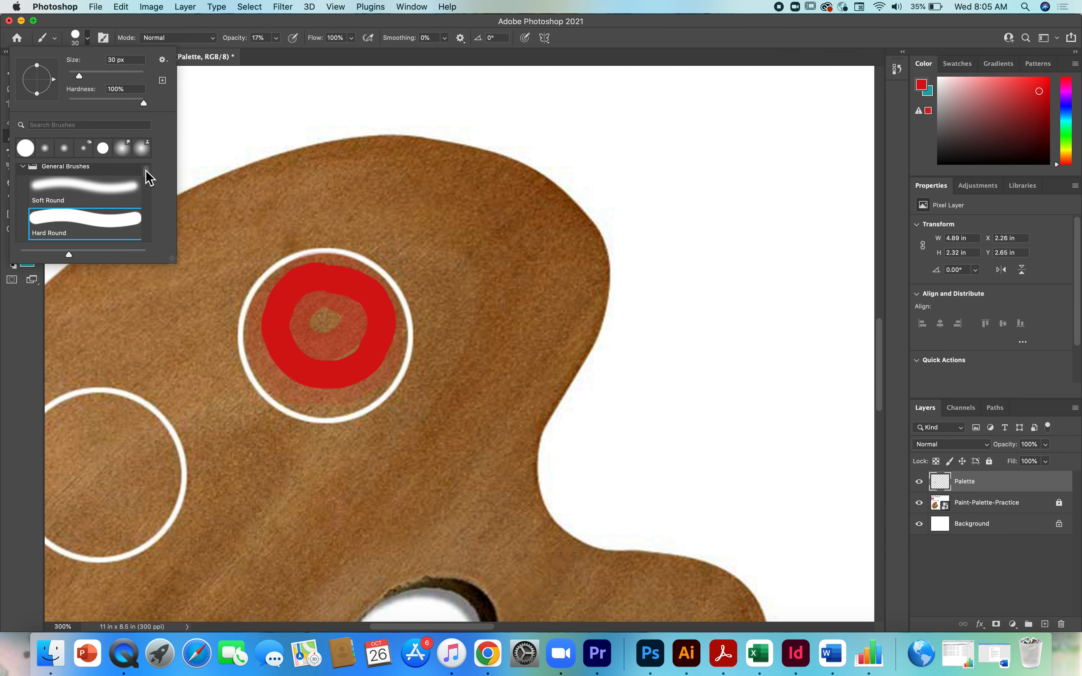
drag(146, 171, 146, 193)
scroll(146, 195, down, 1)
scroll(146, 199, up, 1)
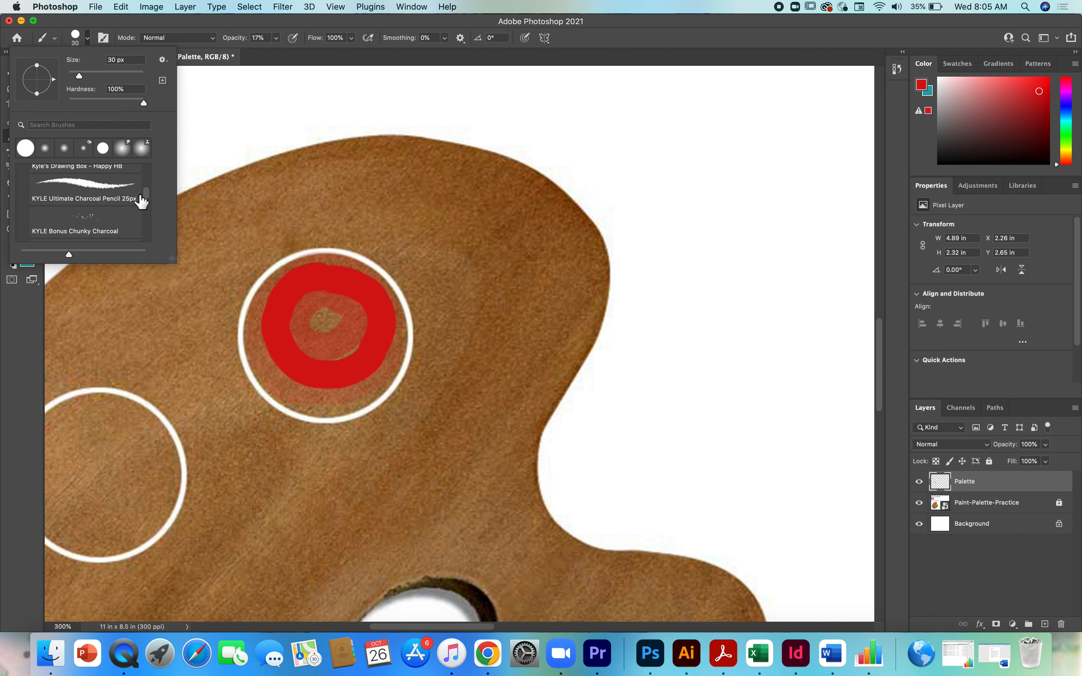
click(97, 184)
click(286, 296)
mouse_move(298, 308)
mouse_down()
mouse_move(342, 320)
mouse_move(319, 351)
mouse_move(360, 346)
mouse_move(355, 403)
mouse_move(369, 401)
mouse_move(352, 414)
mouse_move(300, 401)
mouse_move(322, 414)
mouse_move(380, 364)
mouse_up()
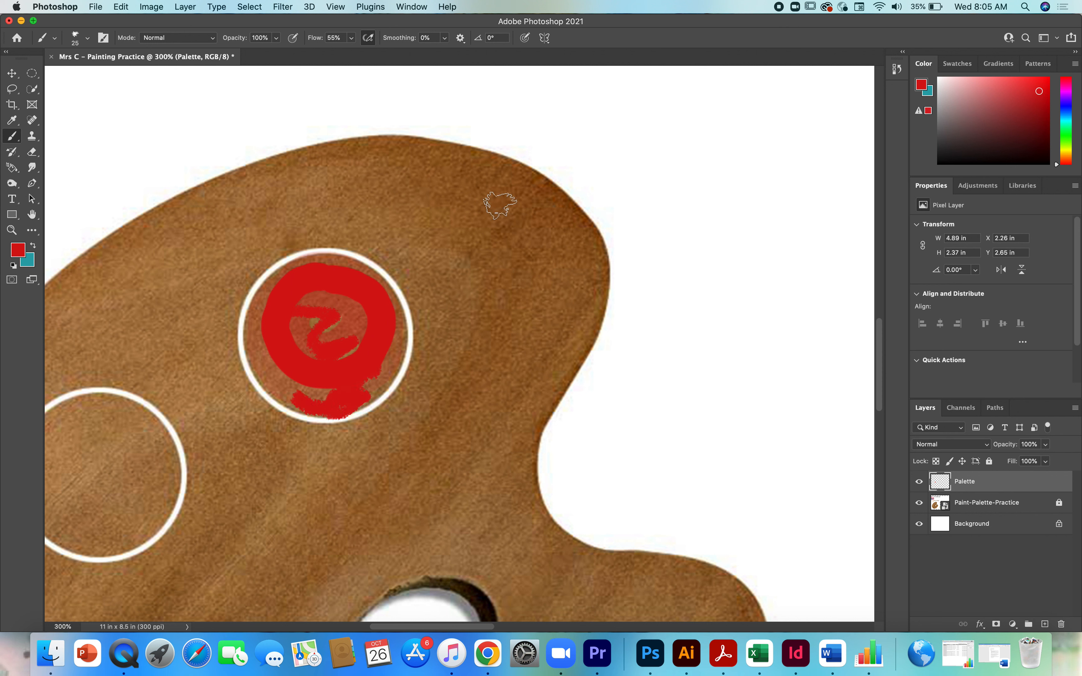
Paint and undo a charcoal test zigzag on the white area beside the palette, and add another red charcoal stroke inside the uppermost circle.
mouse_move(609, 129)
mouse_down()
mouse_move(675, 129)
mouse_move(636, 187)
mouse_move(711, 262)
mouse_up()
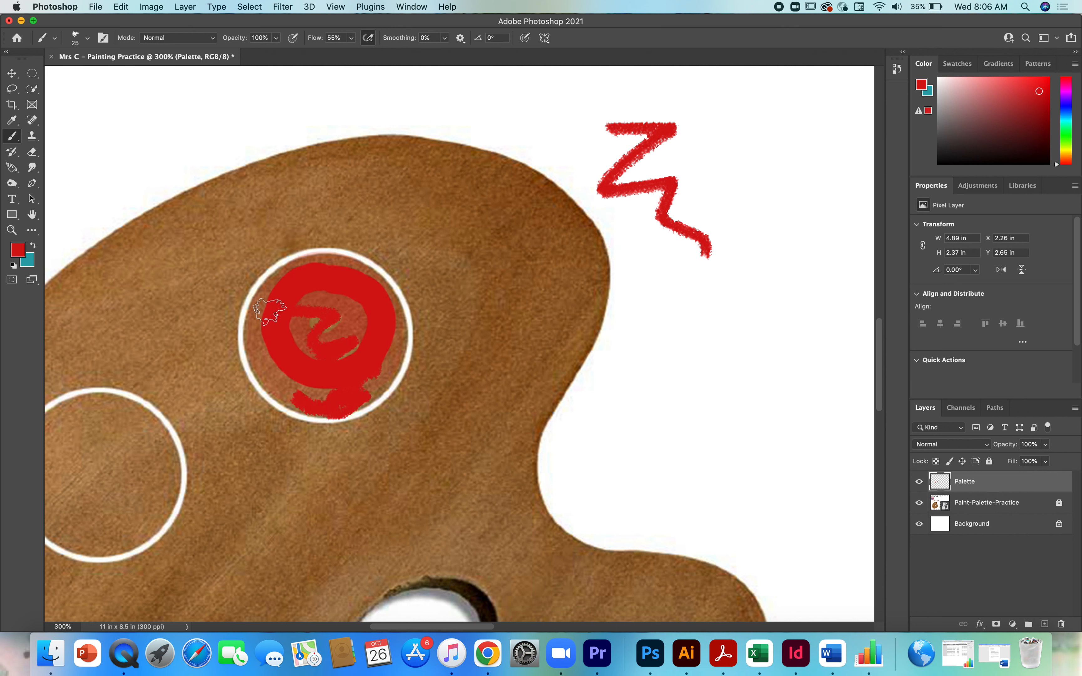
key(super+z)
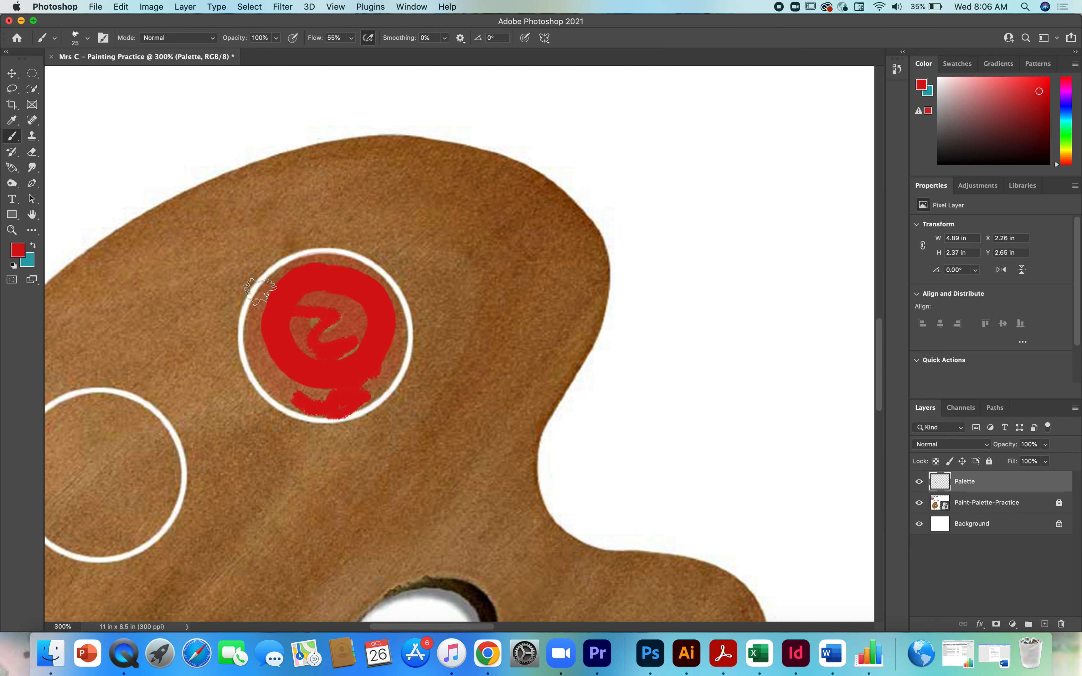
mouse_move(335, 304)
mouse_down()
mouse_move(318, 333)
mouse_move(347, 338)
mouse_move(335, 392)
mouse_move(380, 380)
mouse_up()
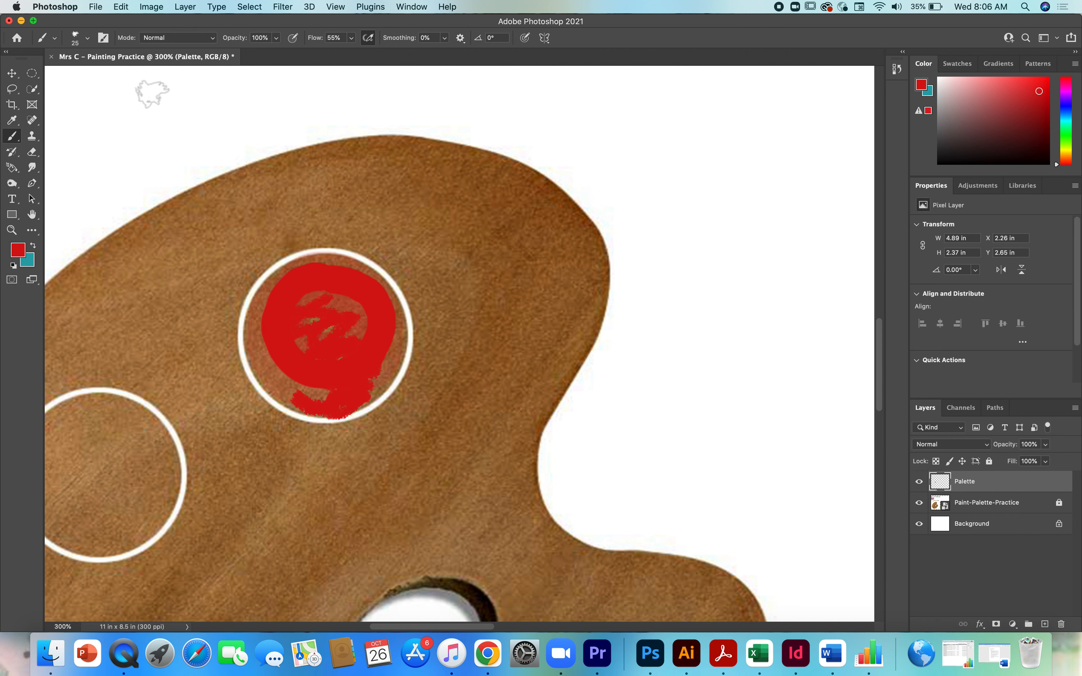
Switch back to the recently used Hard Round brush.
click(87, 39)
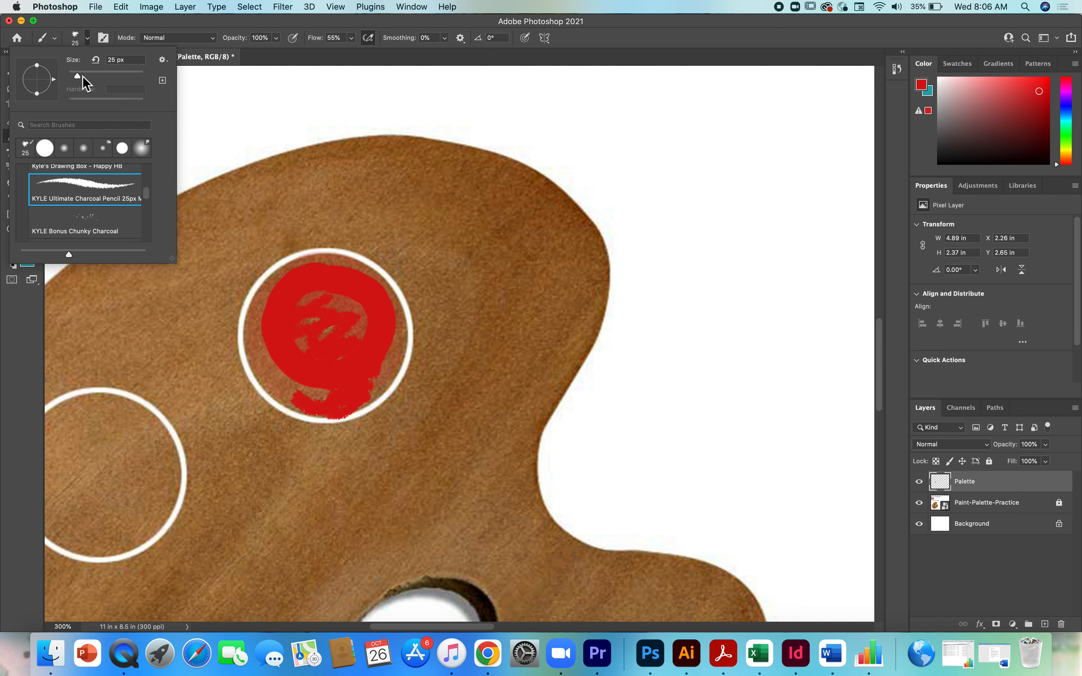
click(47, 151)
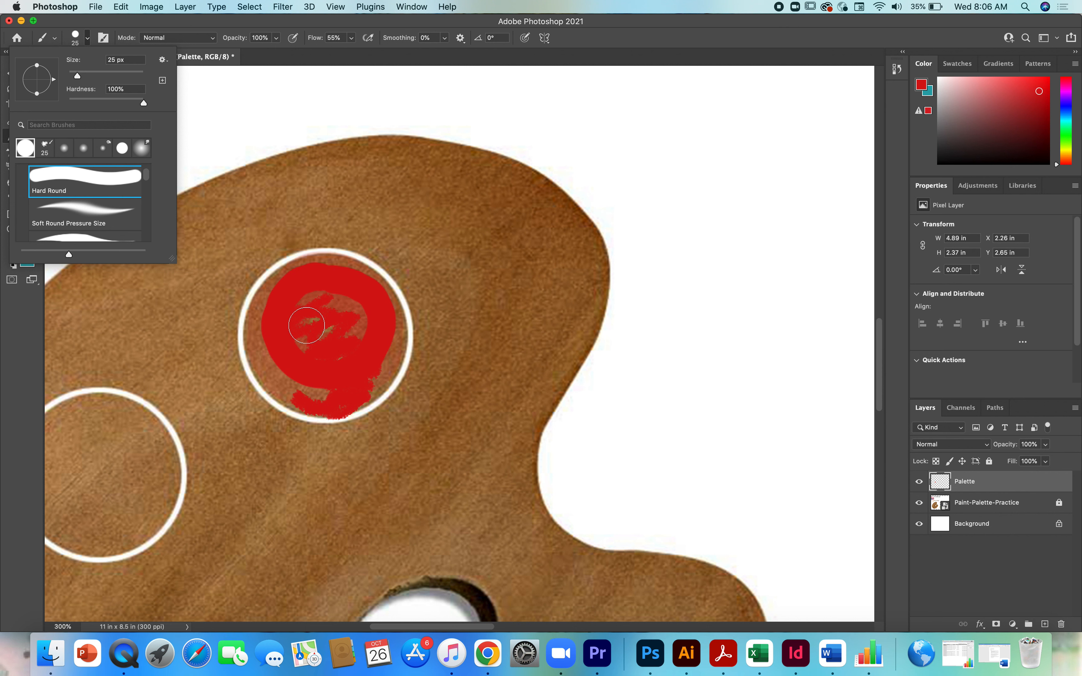
click(269, 116)
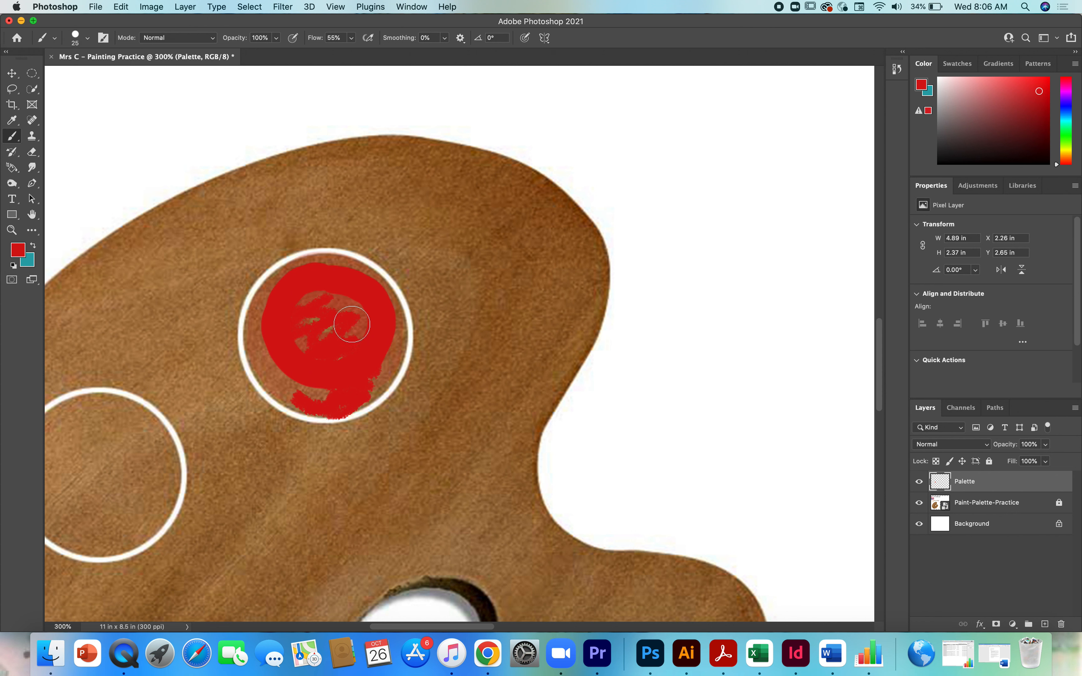
Enlarge the Hard Round brush to 100 px to nearly match the palette circle, and check its size in the brush settings.
key(bracketright)
key(bracketright)
key(bracketright)
key(bracketright)
key(bracketright)
key(bracketright)
key(bracketright)
key(bracketright)
key(bracketright)
key(bracketright)
key(bracketright)
key(bracketright)
key(bracketleft)
key(bracketleft)
key(bracketleft)
key(bracketleft)
key(bracketleft)
click(88, 39)
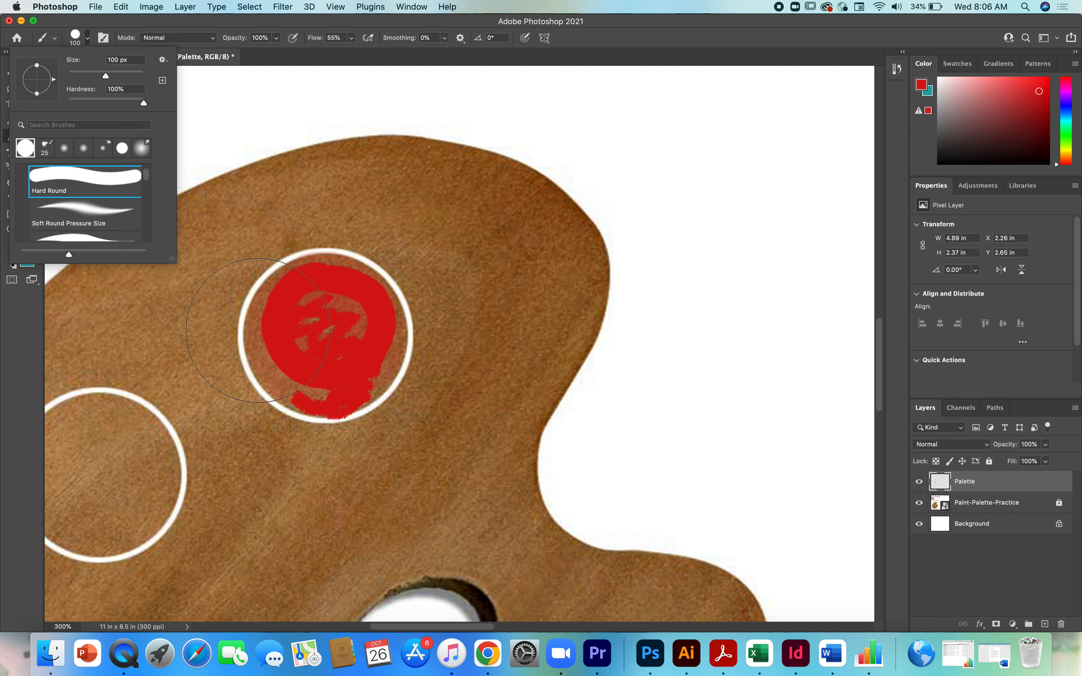
Cover the streaky middle of the red swatch with solid red, and undo the last dab that spills over the circle's upper edge.
click(325, 333)
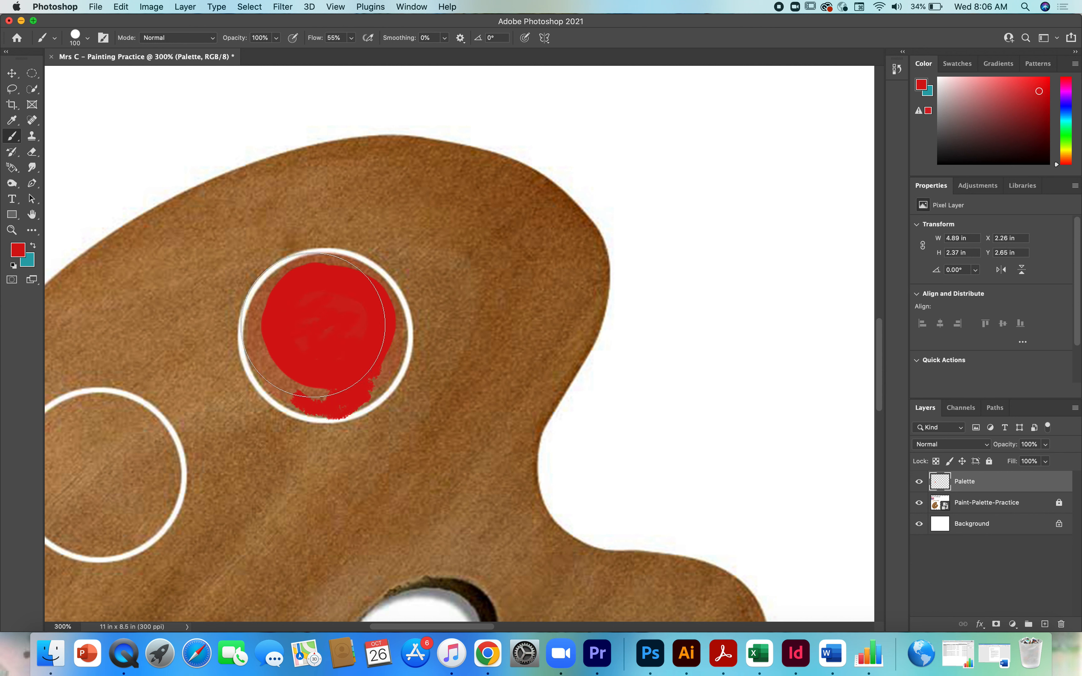
mouse_move(319, 329)
mouse_down()
mouse_move(321, 353)
mouse_move(349, 332)
mouse_up()
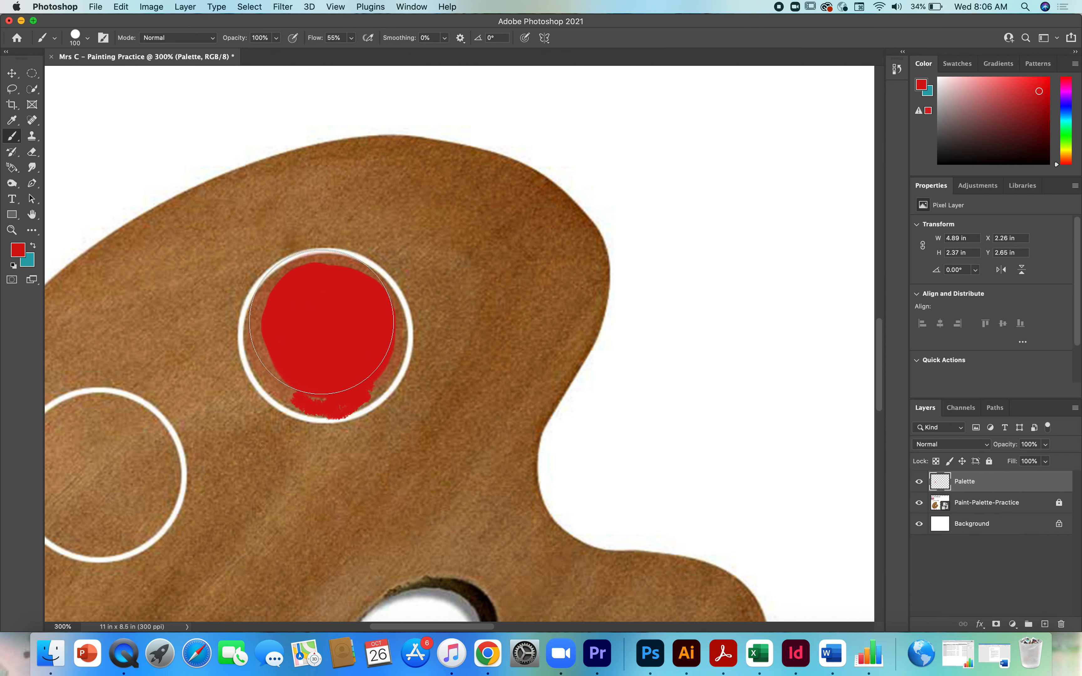
click(314, 287)
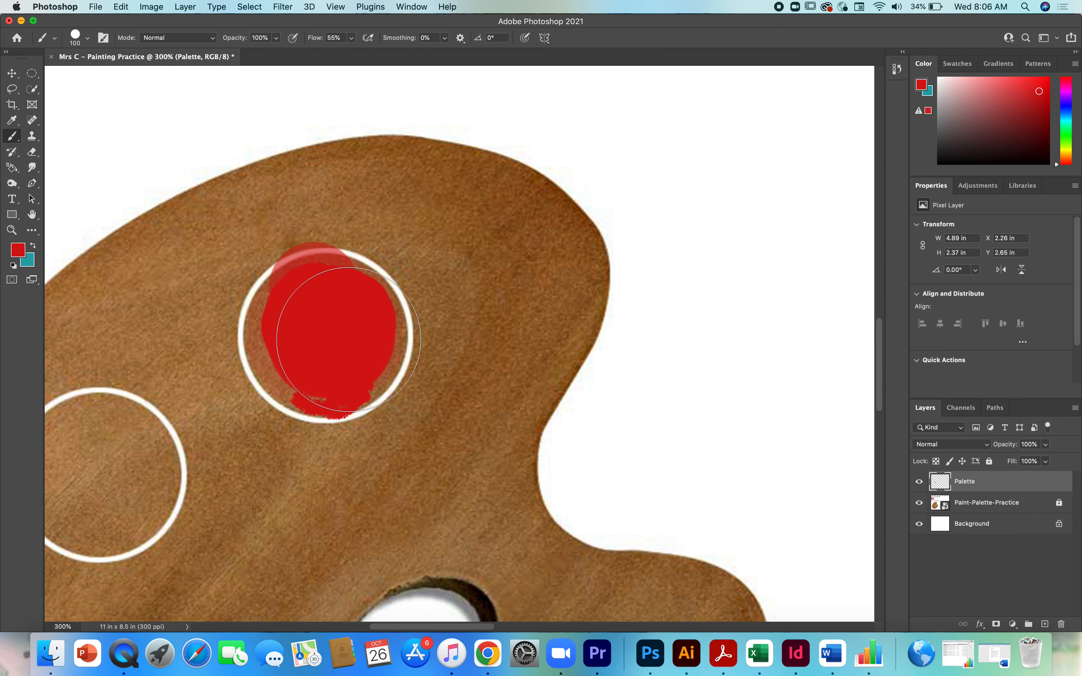
key(super+z)
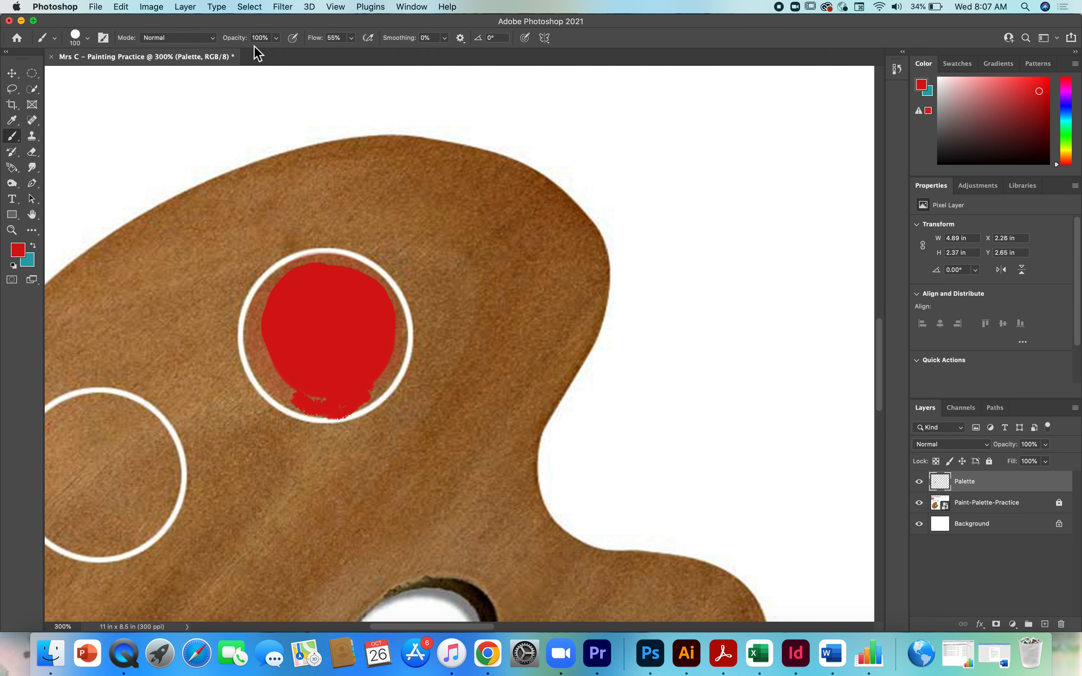
Reduce the brush to 25 px and fill the remaining area of the uppermost palette circle with red up to its outline.
key(bracketleft)
key(bracketleft)
key(bracketleft)
key(bracketleft)
key(bracketleft)
key(bracketleft)
key(bracketleft)
key(bracketleft)
key(bracketleft)
key(bracketleft)
mouse_move(319, 280)
mouse_down()
mouse_move(271, 312)
mouse_move(265, 347)
mouse_move(298, 402)
mouse_move(357, 401)
mouse_move(401, 365)
mouse_move(395, 303)
mouse_move(355, 274)
mouse_move(297, 281)
mouse_move(276, 306)
mouse_move(270, 338)
mouse_up()
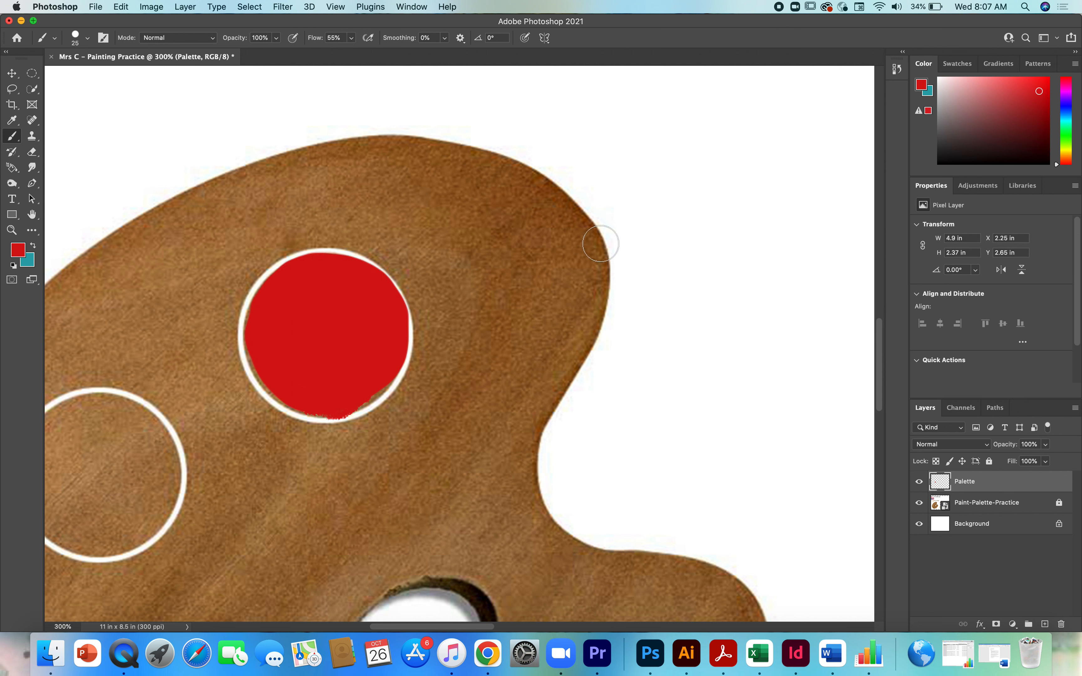
key(super+bracketleft)
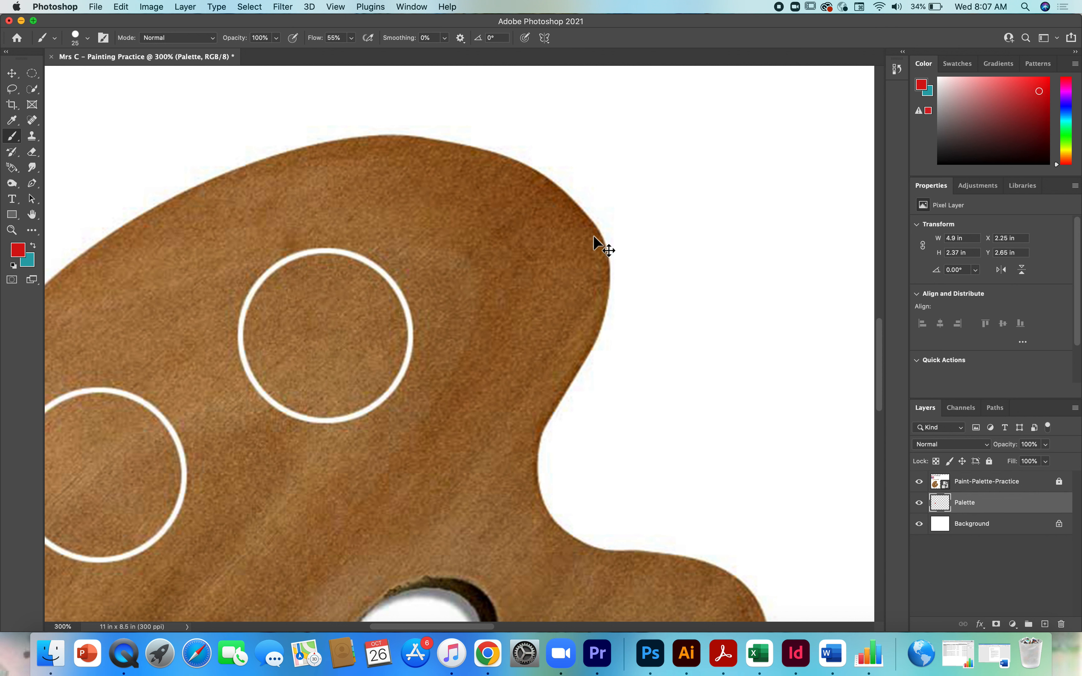
key(super+bracketright)
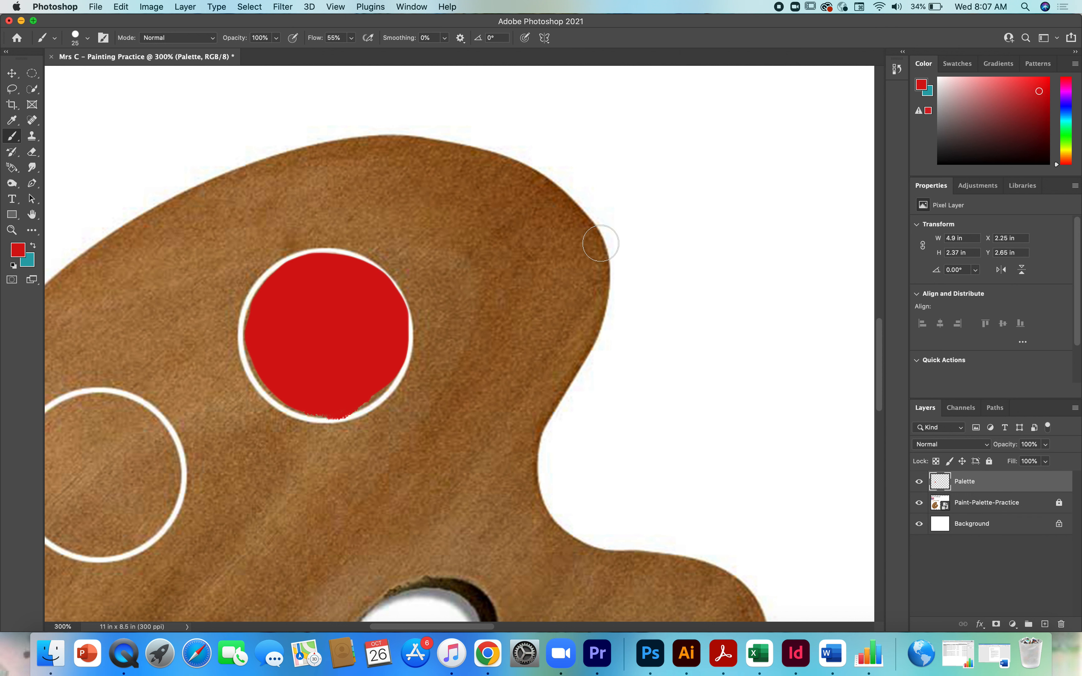
Sample the blue from the blue paint tube with the Eyedropper and return to the Brush tool.
key(super+minus)
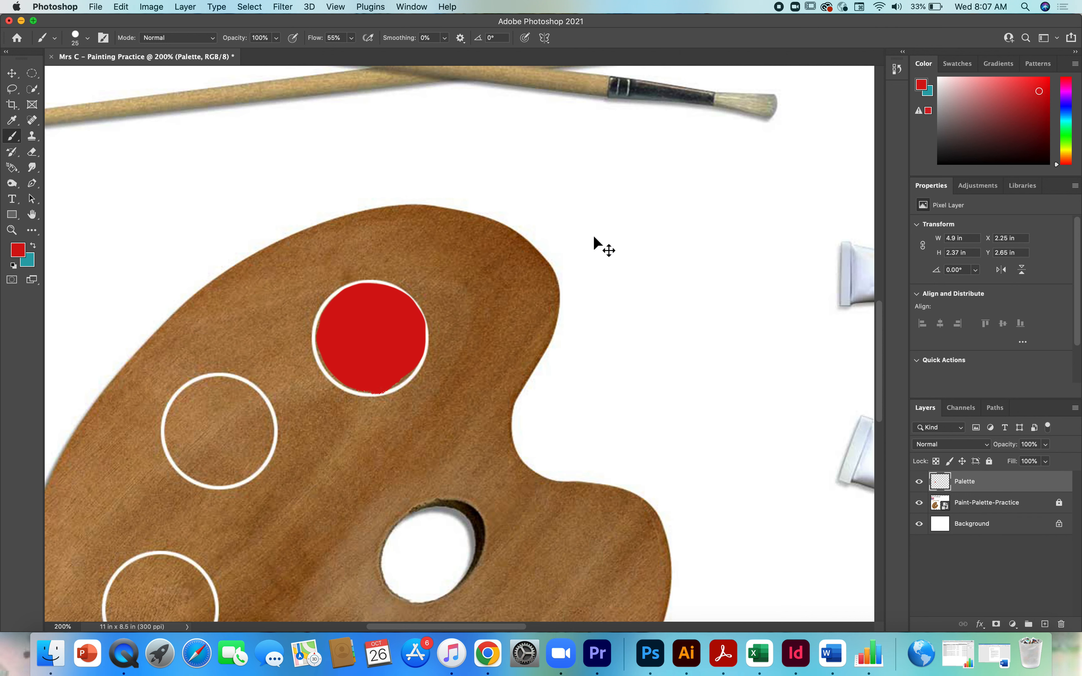
key(super+minus)
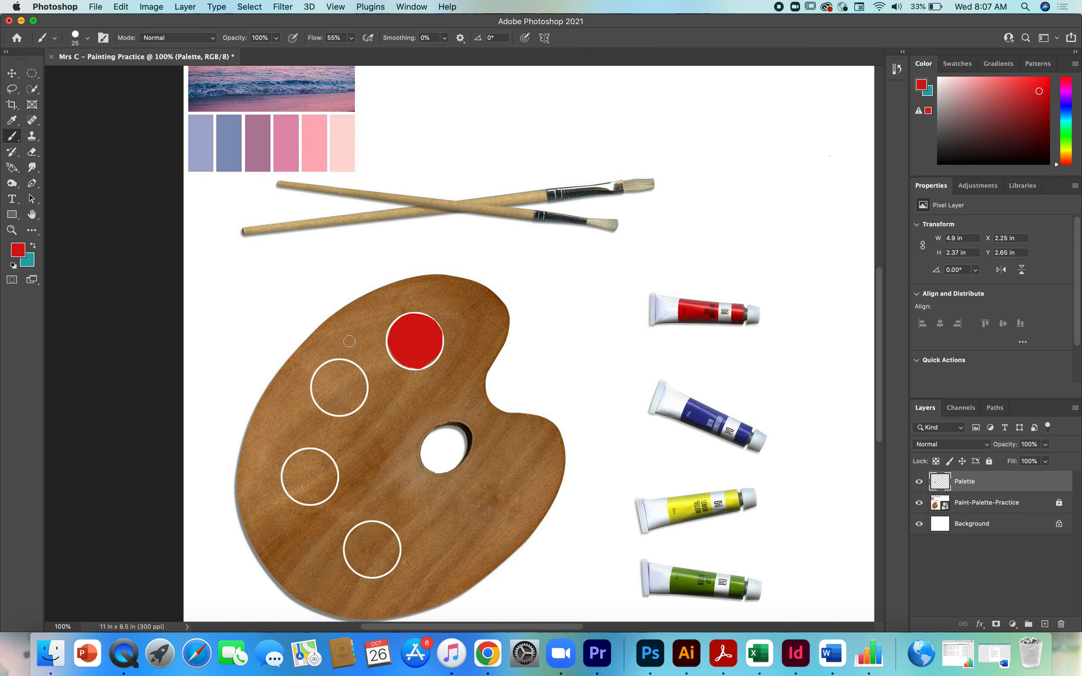
click(12, 121)
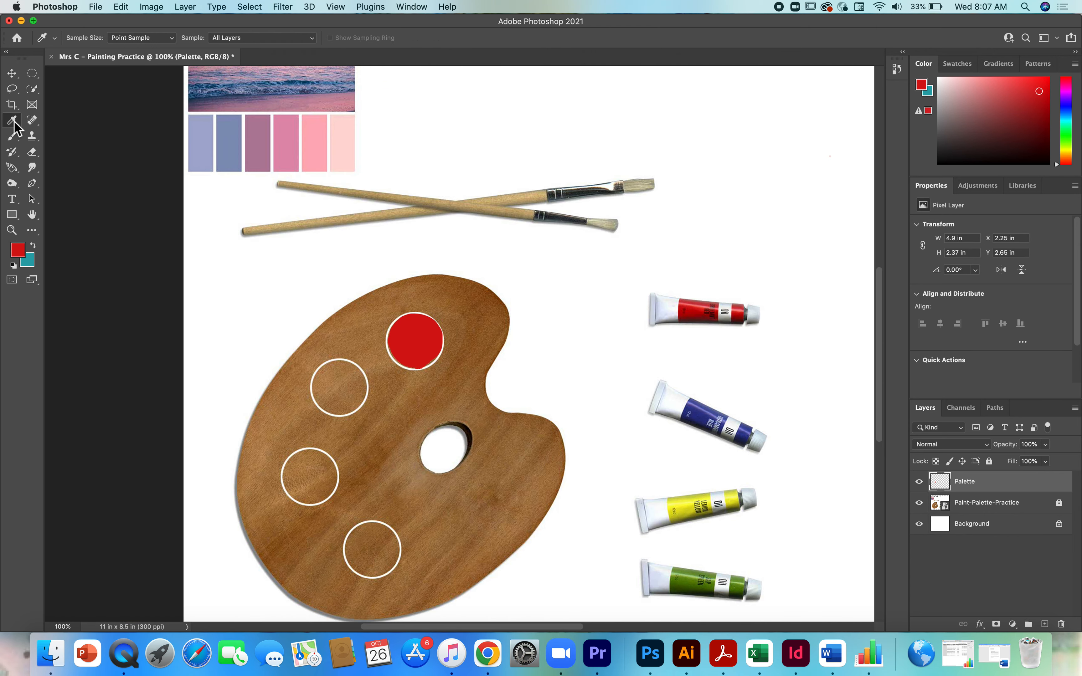
click(707, 418)
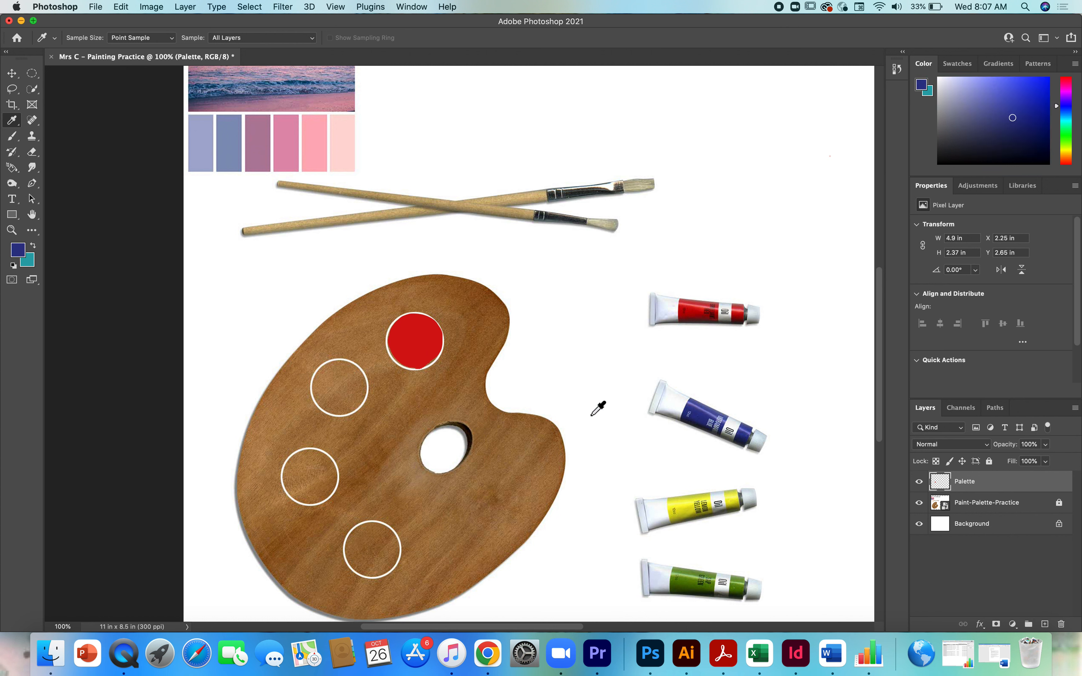
click(12, 136)
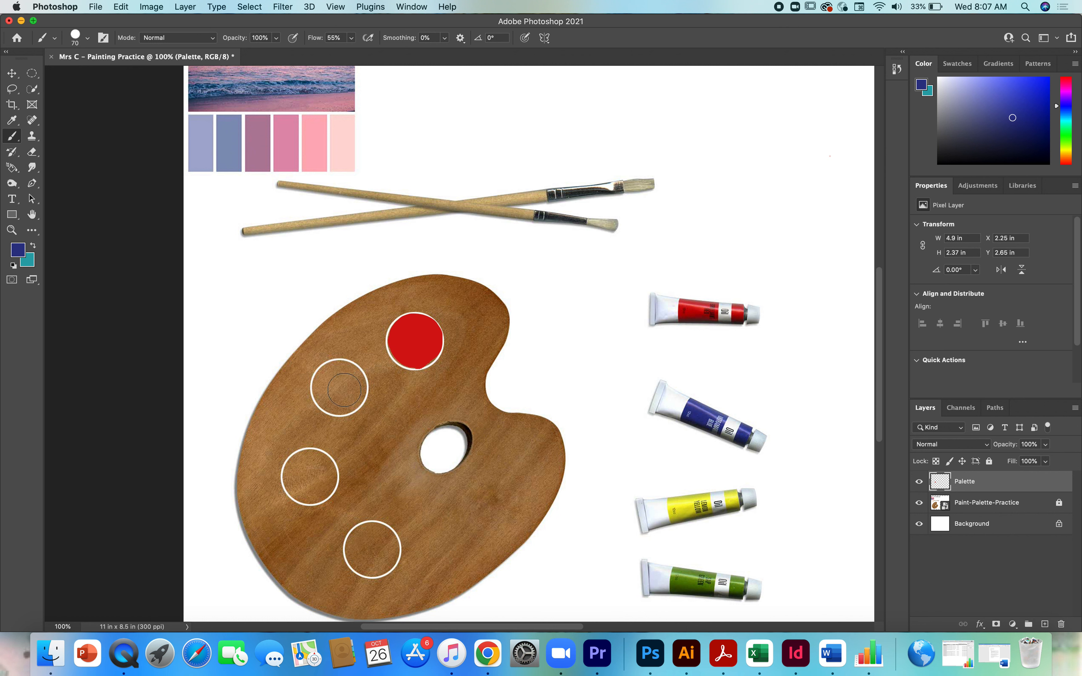
Dab blue in the centre of the palette's second circle and fill the rest of it with a 45 px brush.
key(bracketright)
key(bracketright)
click(350, 394)
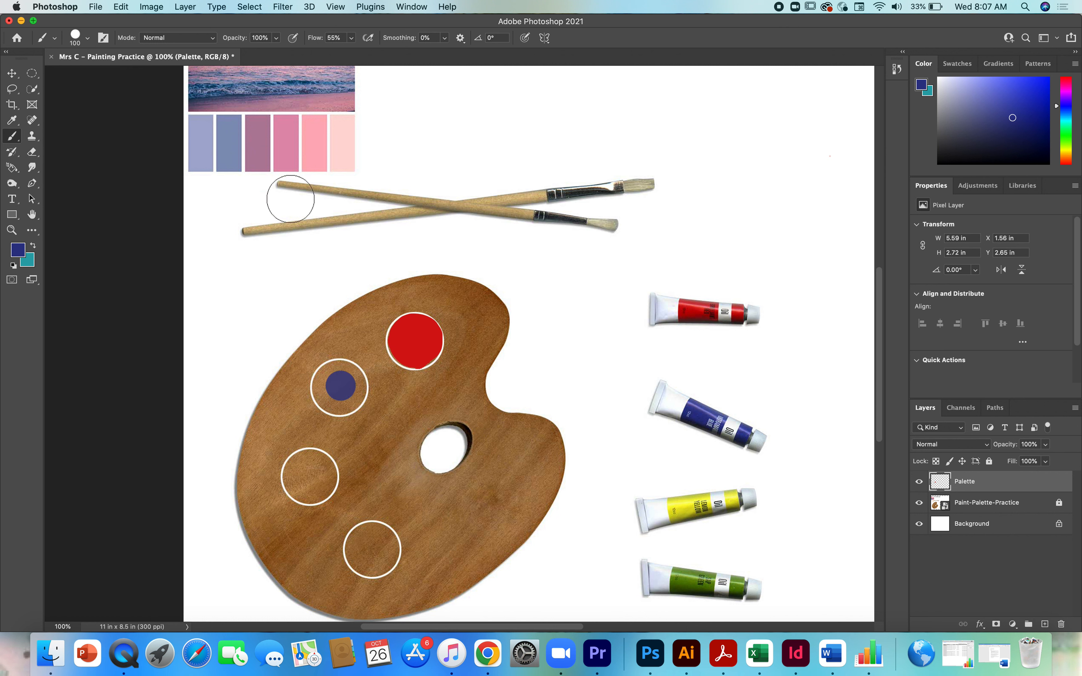
key(bracketleft)
key(bracketleft)
key(bracketleft)
key(bracketleft)
key(bracketleft)
mouse_move(345, 375)
mouse_down()
mouse_move(325, 392)
mouse_move(344, 405)
mouse_move(366, 380)
mouse_move(346, 369)
mouse_move(320, 378)
mouse_move(318, 402)
mouse_move(341, 415)
mouse_move(365, 400)
mouse_move(358, 380)
mouse_move(356, 396)
mouse_up()
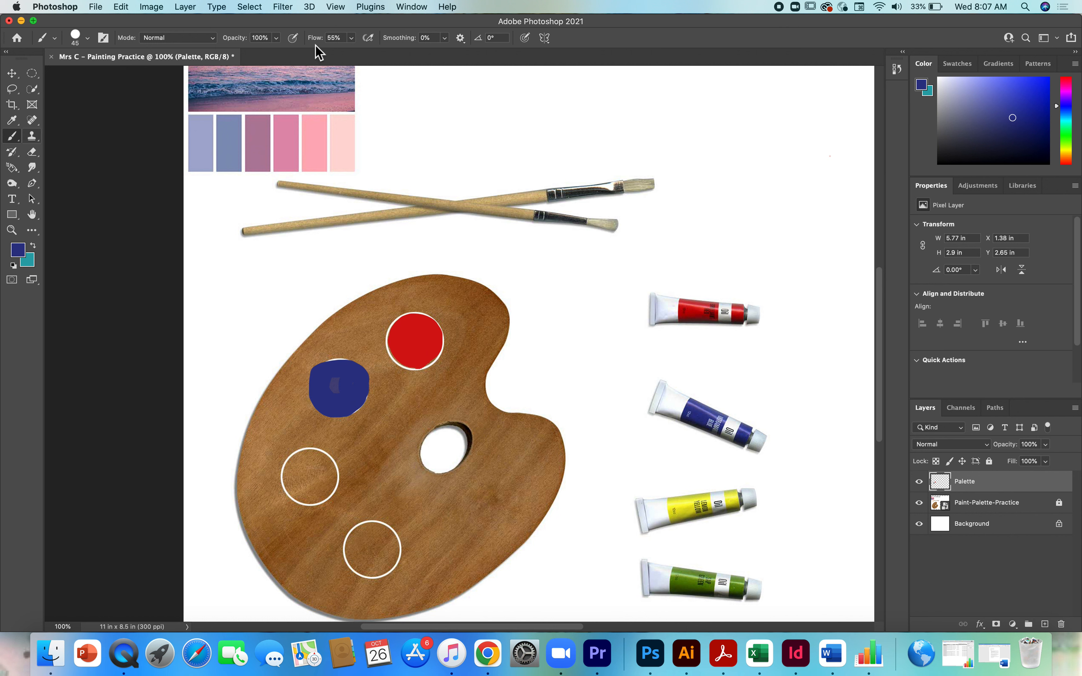
Sample the yellow from its paint tube and fill the palette's third circle with it.
click(12, 121)
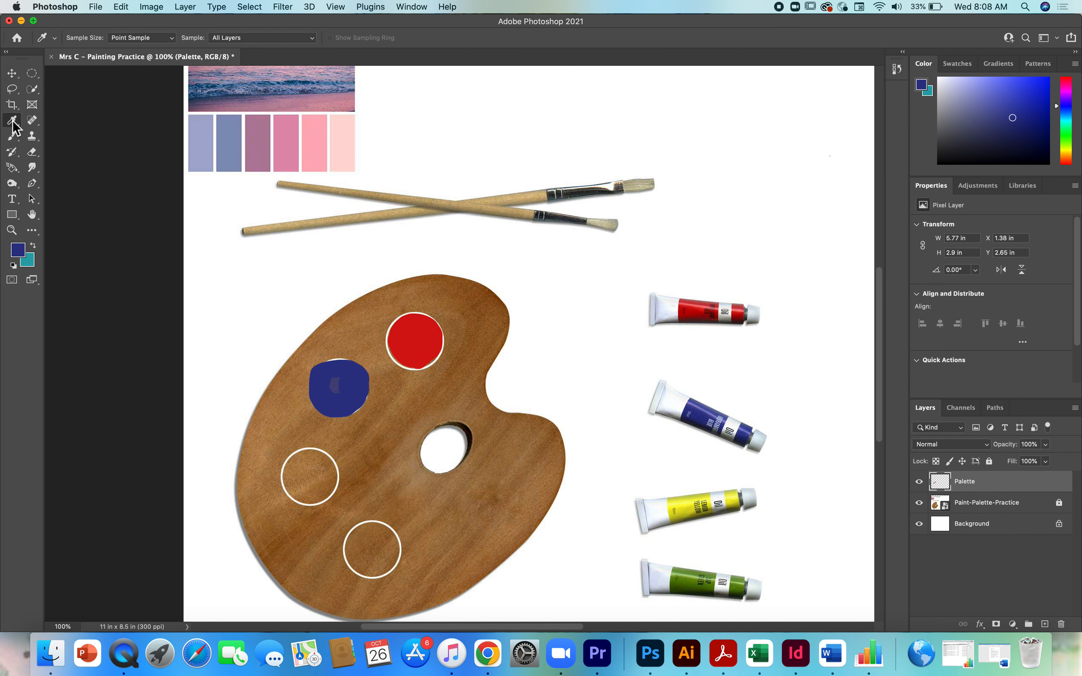
click(686, 514)
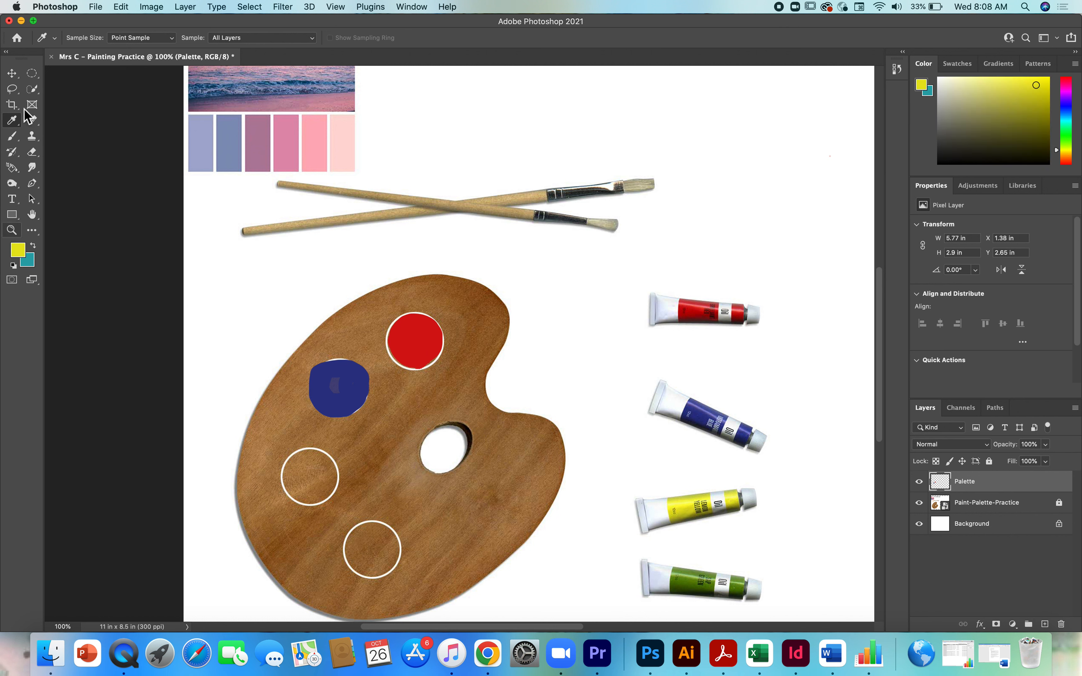
click(14, 140)
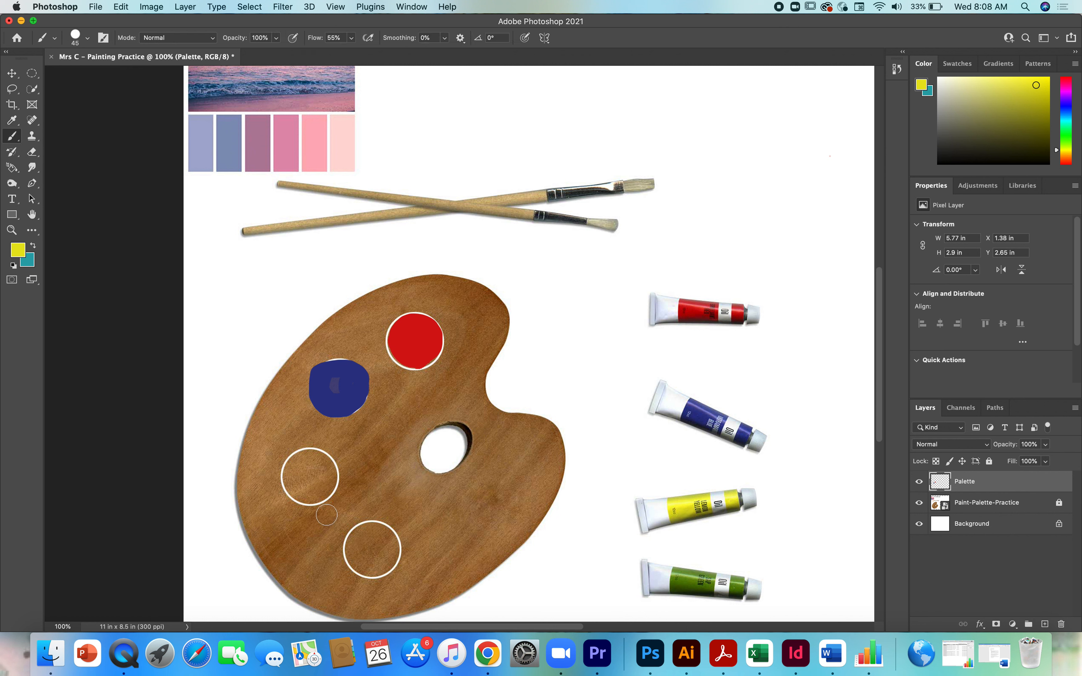
mouse_move(320, 466)
mouse_down()
mouse_move(296, 487)
mouse_move(313, 502)
mouse_move(329, 487)
mouse_move(318, 474)
mouse_move(312, 491)
mouse_move(329, 482)
mouse_move(306, 485)
mouse_move(317, 495)
mouse_move(328, 478)
mouse_move(310, 473)
mouse_move(309, 497)
mouse_move(324, 498)
mouse_move(335, 477)
mouse_move(310, 466)
mouse_move(293, 482)
mouse_move(297, 468)
mouse_move(334, 477)
mouse_up()
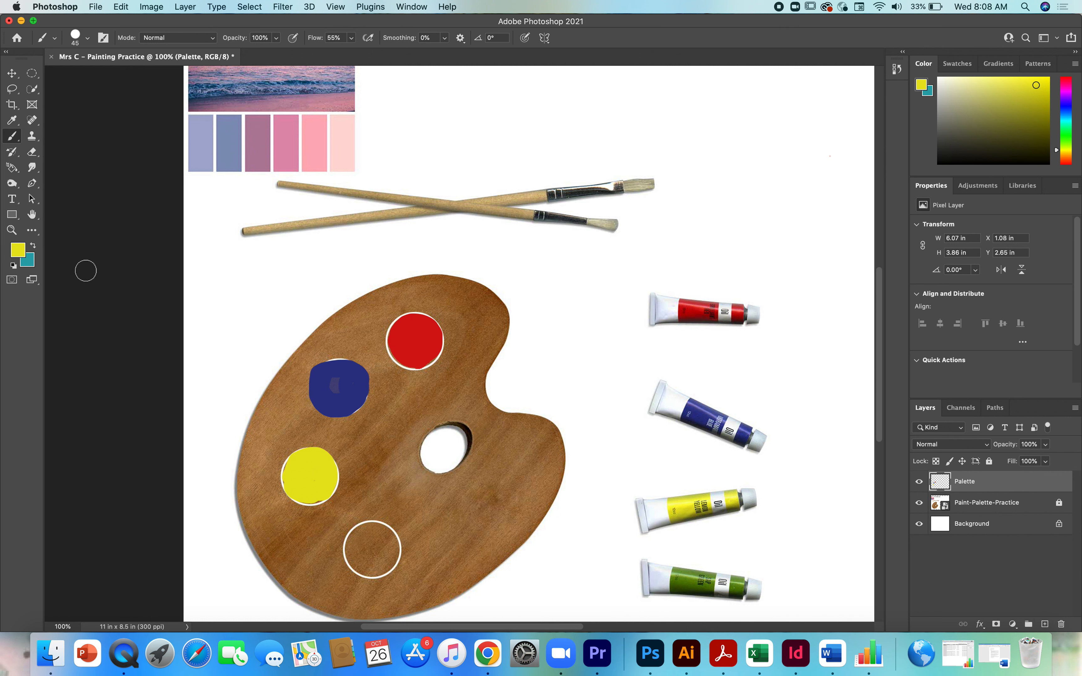
Sample the green from its paint tube and fill the palette's lowest circle with it.
click(12, 121)
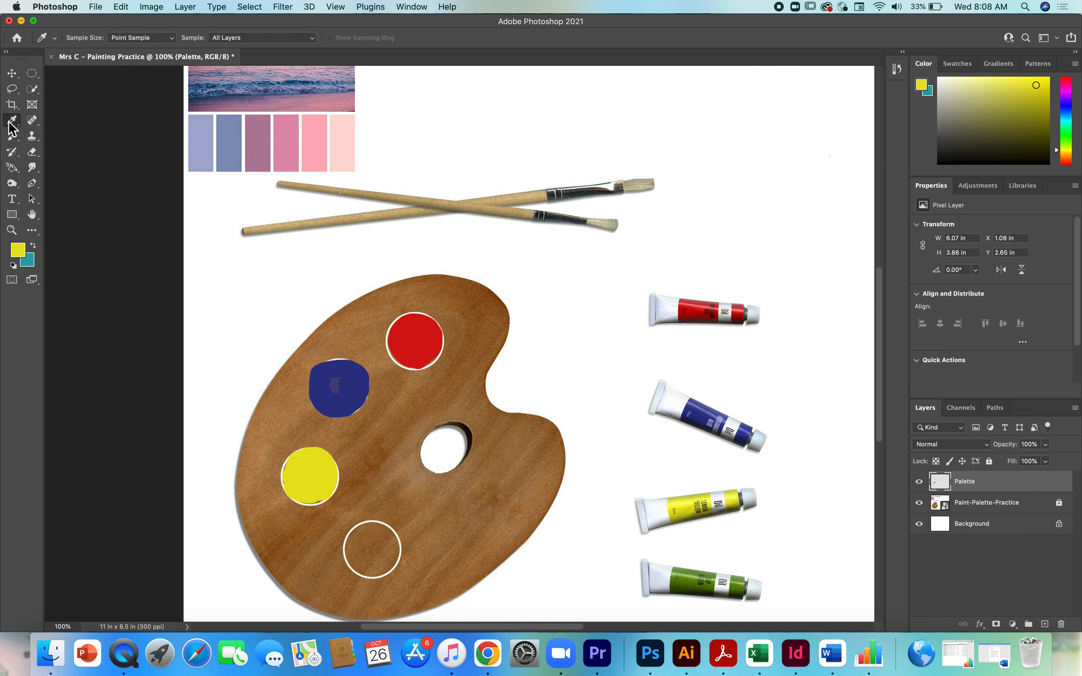
click(687, 583)
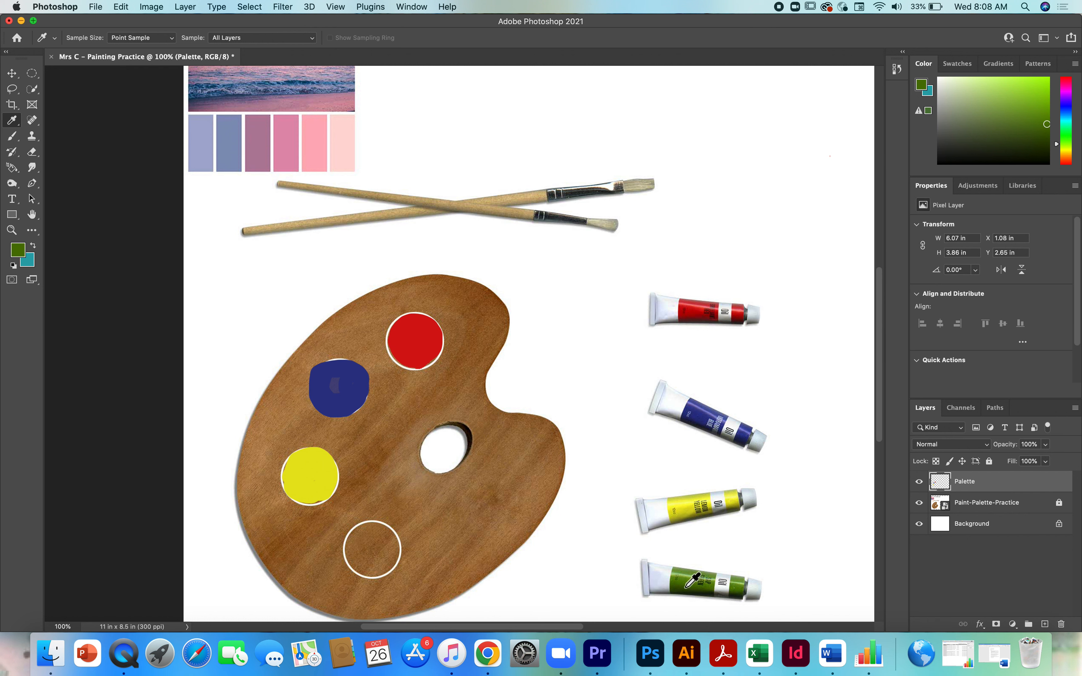
click(13, 137)
mouse_move(380, 530)
mouse_down()
mouse_move(356, 538)
mouse_move(352, 564)
mouse_move(377, 576)
mouse_move(398, 546)
mouse_move(375, 530)
mouse_move(357, 556)
mouse_move(384, 547)
mouse_up()
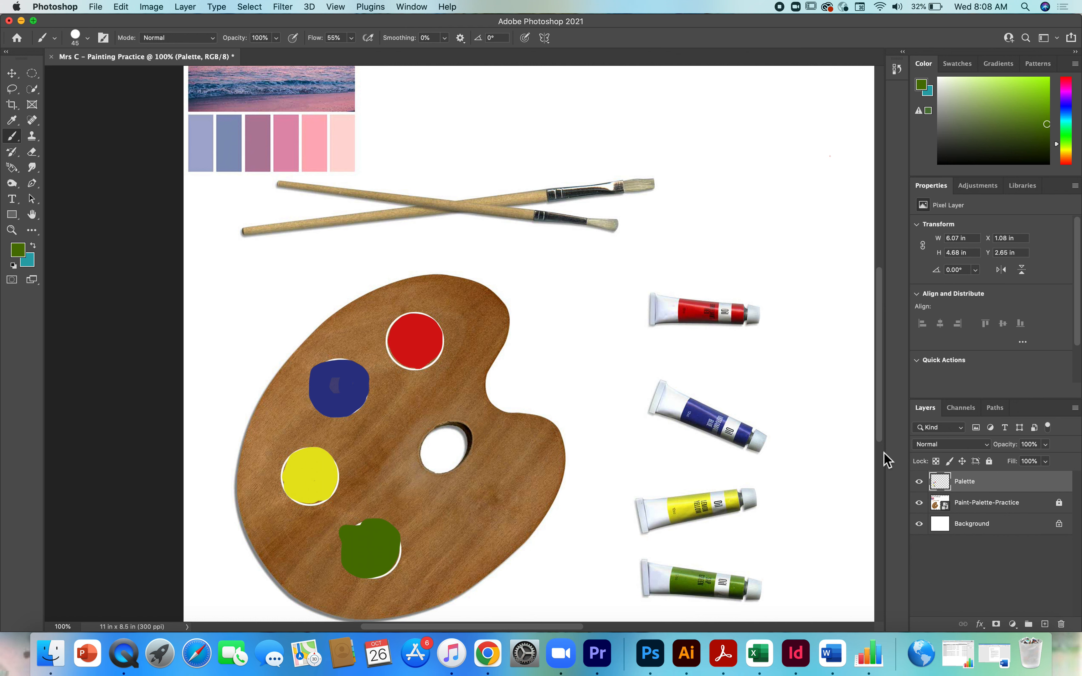
Show the floating brush library and place it over the canvas near the Paint Practice title.
mouse_move(881, 386)
mouse_down()
mouse_move(882, 257)
mouse_move(878, 312)
mouse_up()
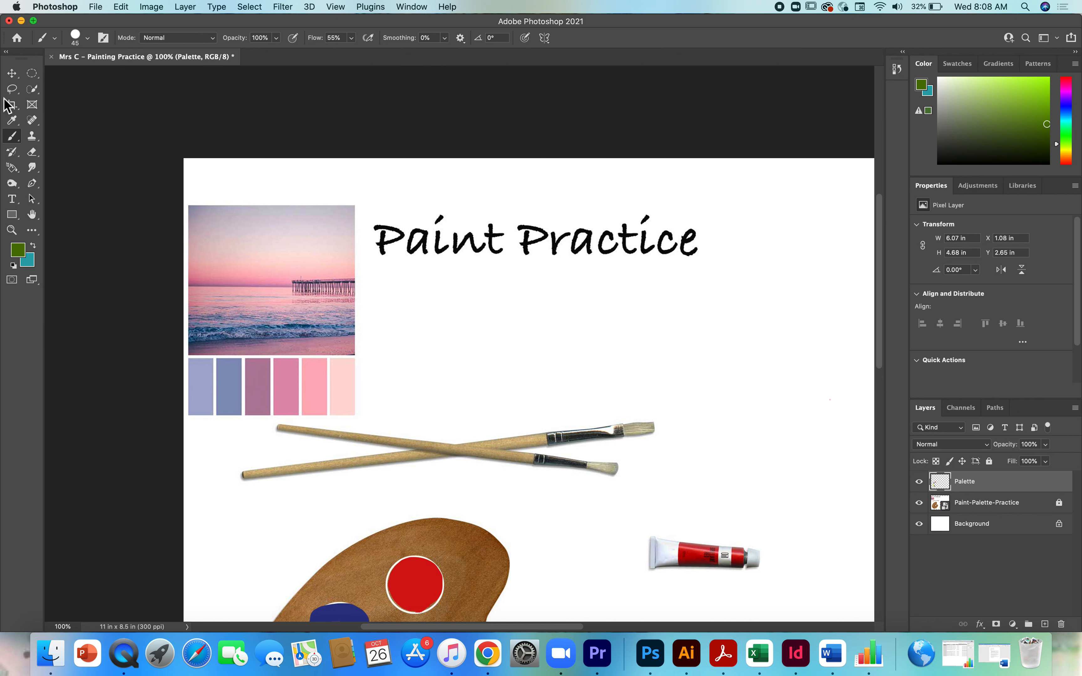
click(423, 7)
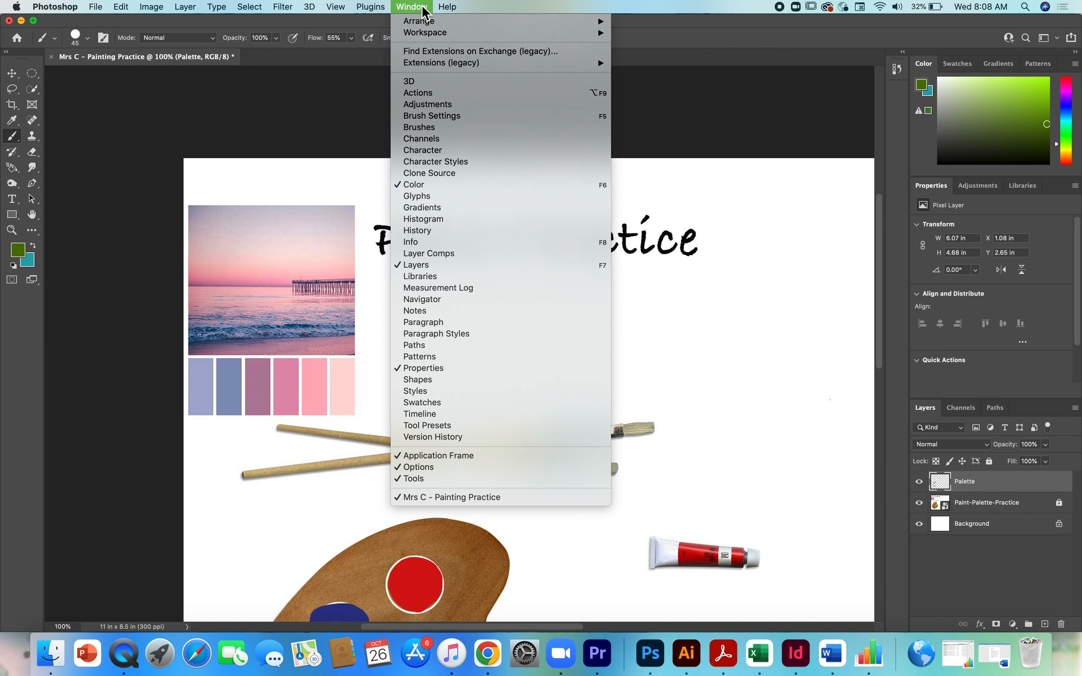
click(430, 129)
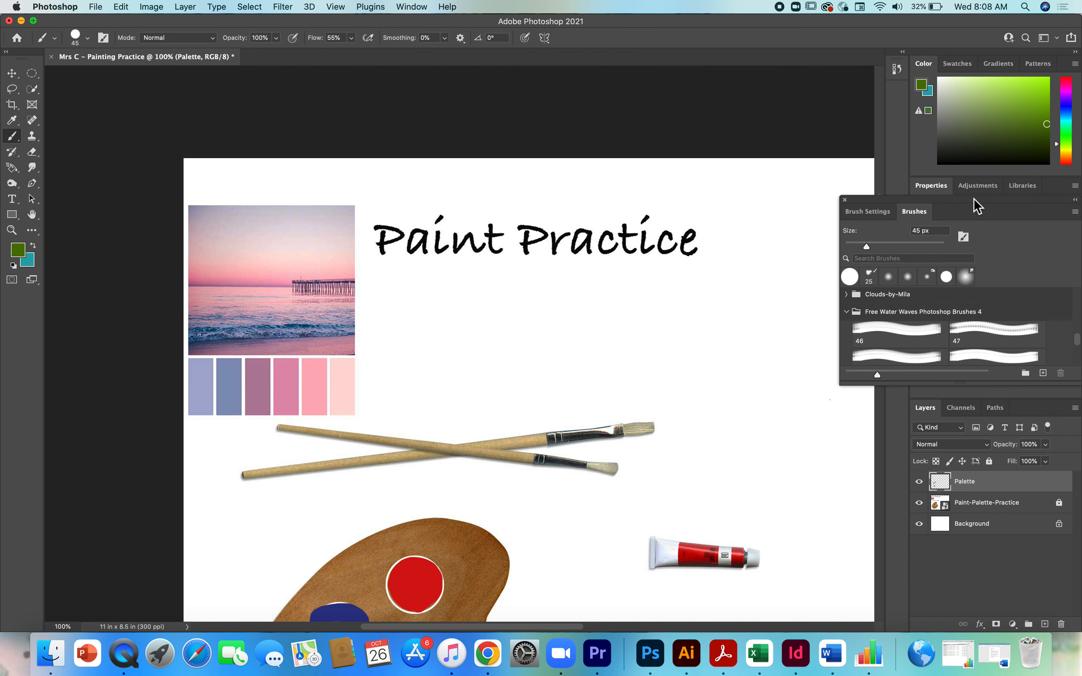
drag(968, 207, 792, 70)
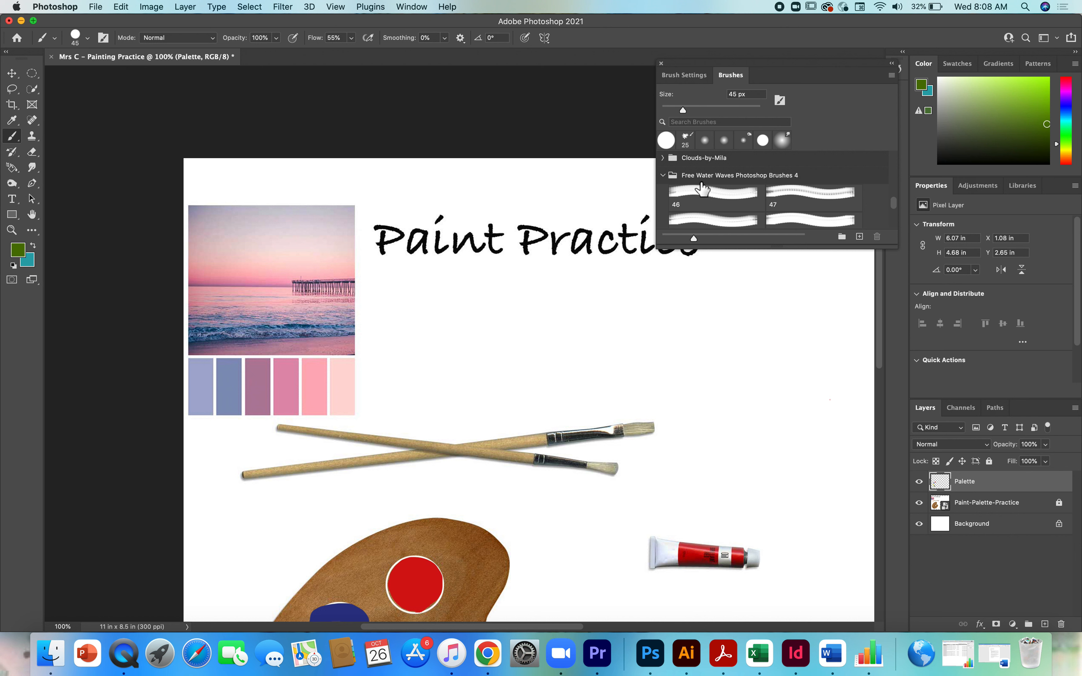
Stamp the 2500 px water wave brush 46 in green on the page and undo the stamp.
click(700, 195)
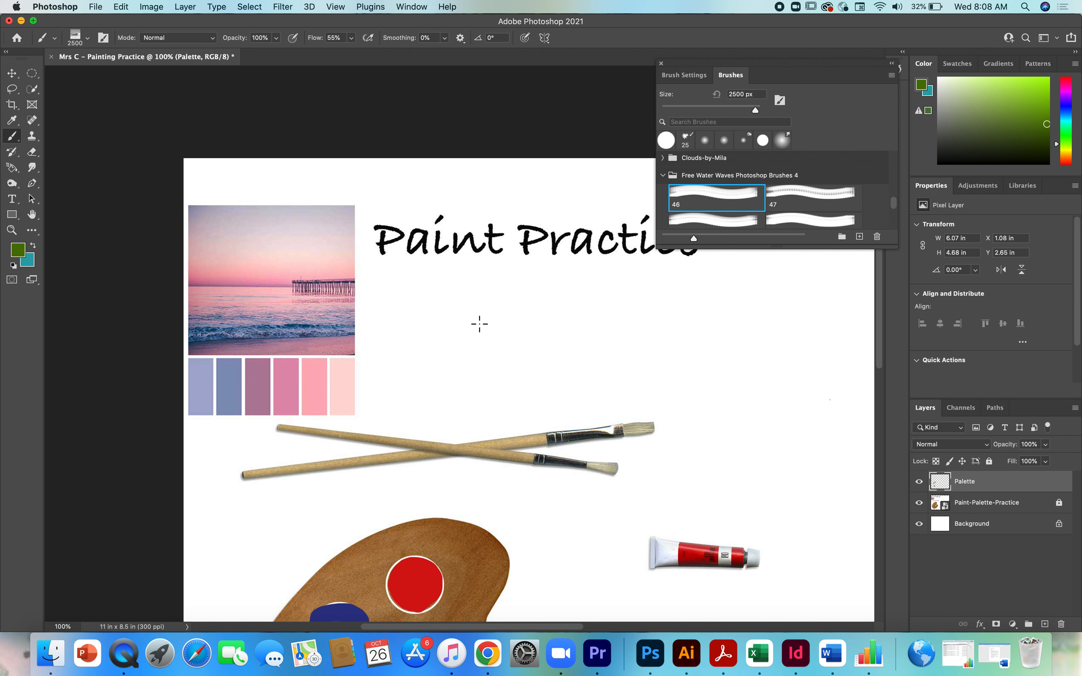
click(480, 324)
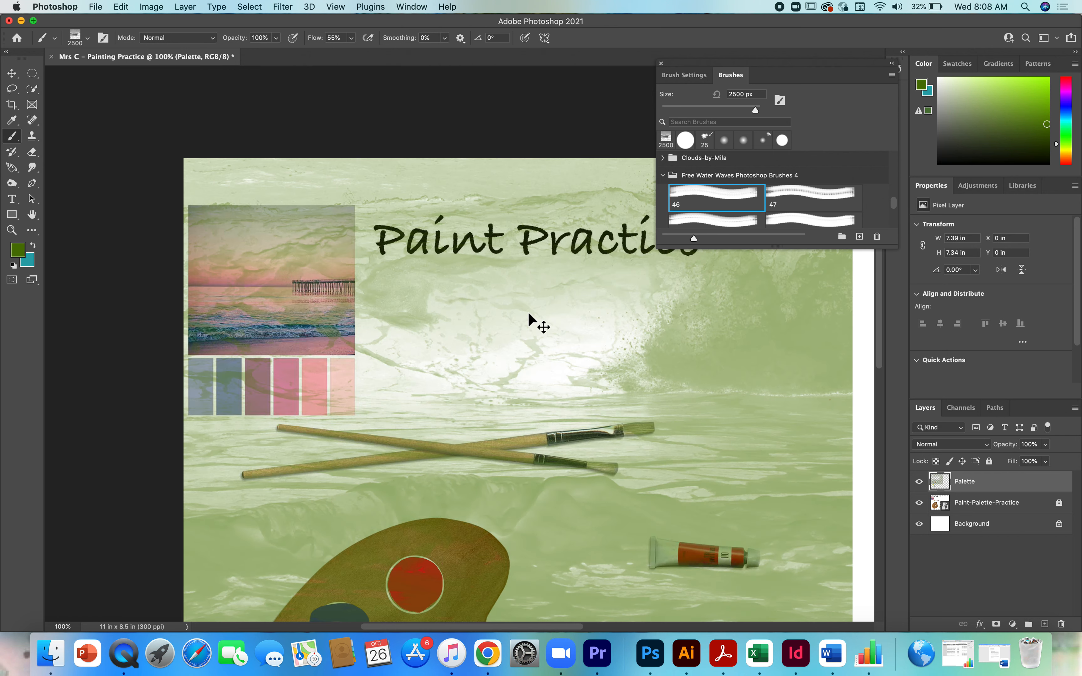
key(super+z)
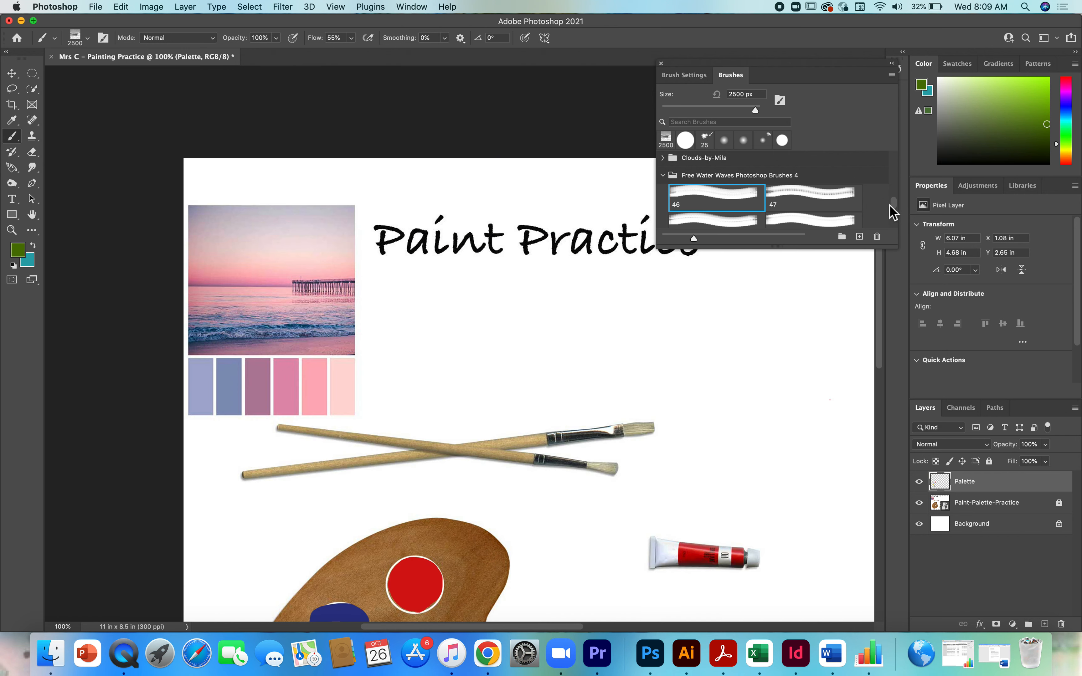
Choose water wave brush 57, stamp it once in green at 2500 px, and undo the stamp.
scroll(892, 214, down, 3)
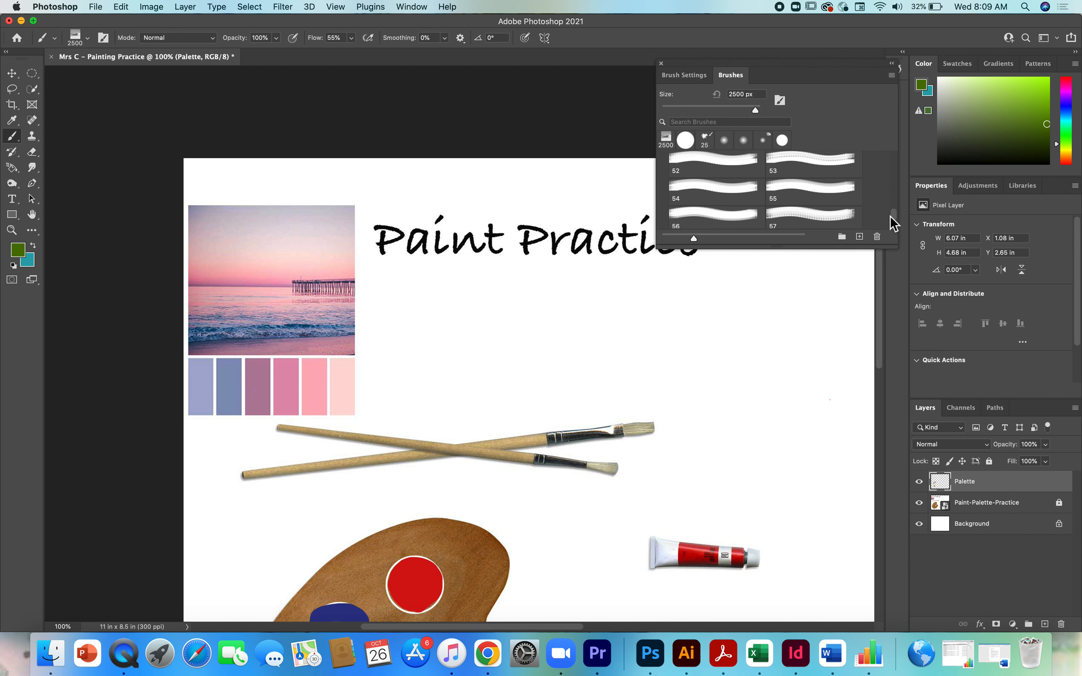
click(836, 220)
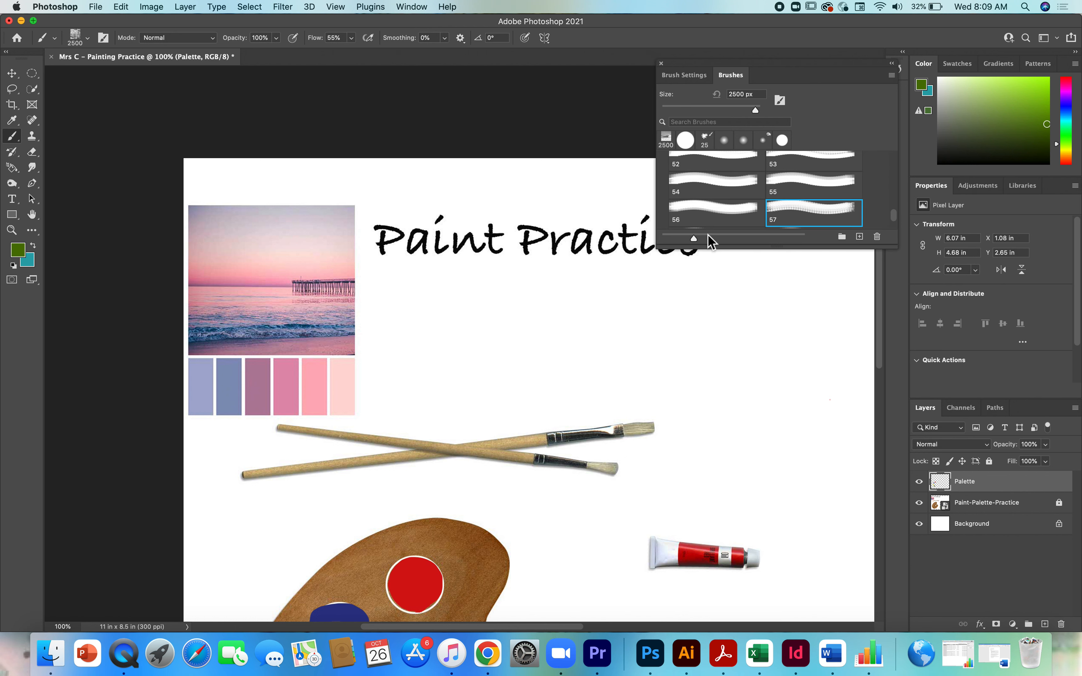
click(505, 320)
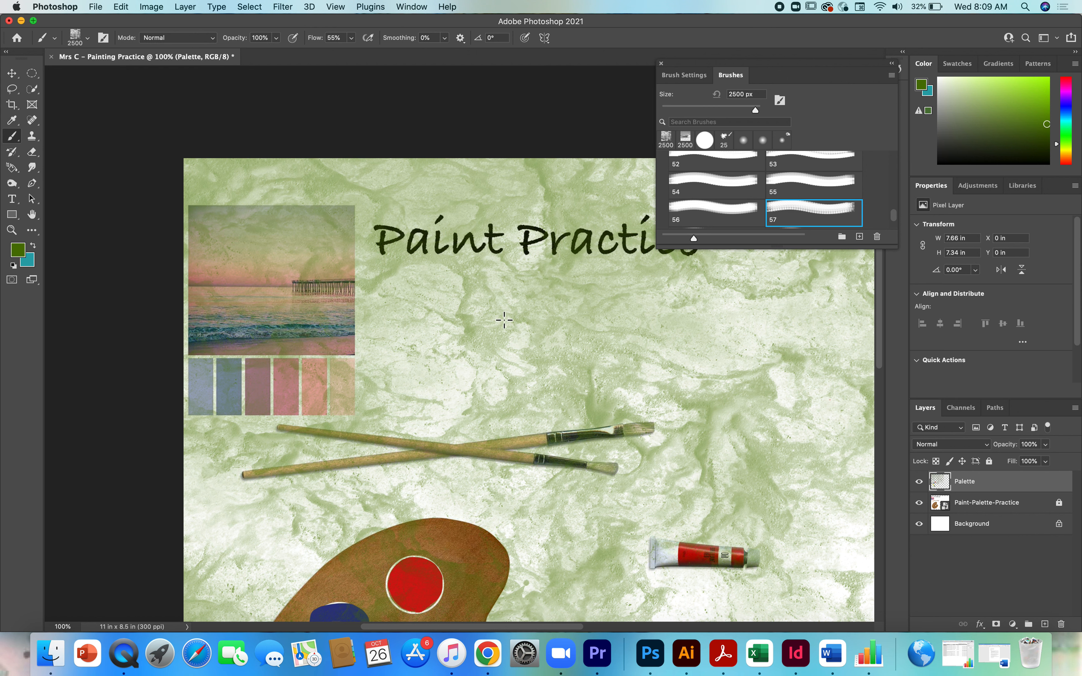
key(super+z)
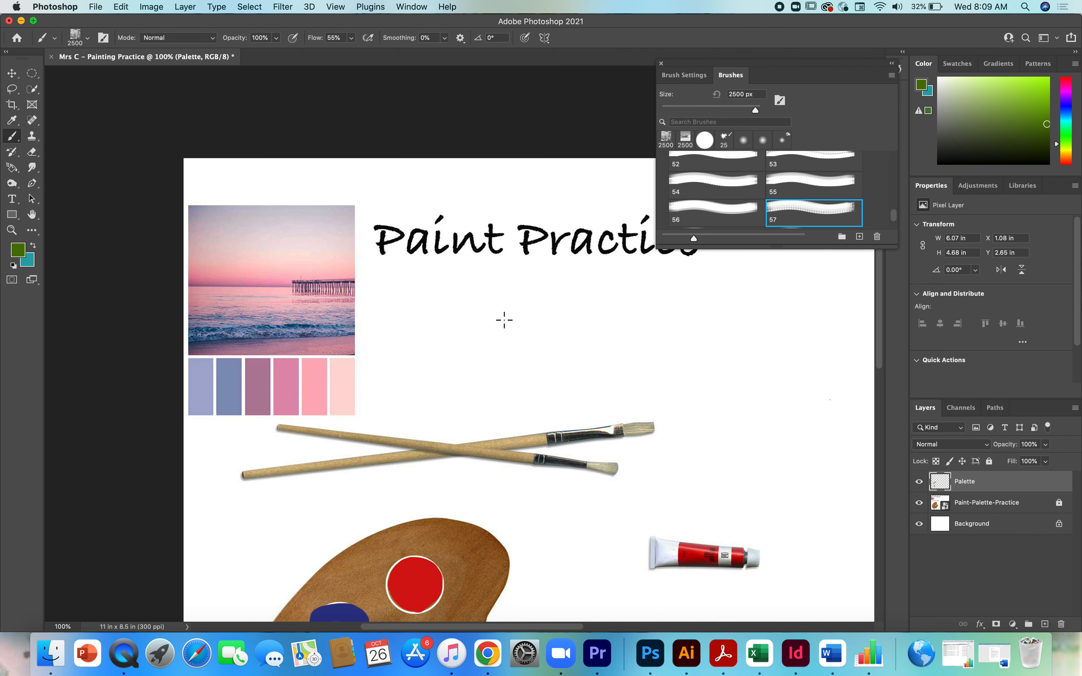
Shrink the wave brush tip to 18 px and paint a small green zigzag below the Paint Practice title.
click(696, 80)
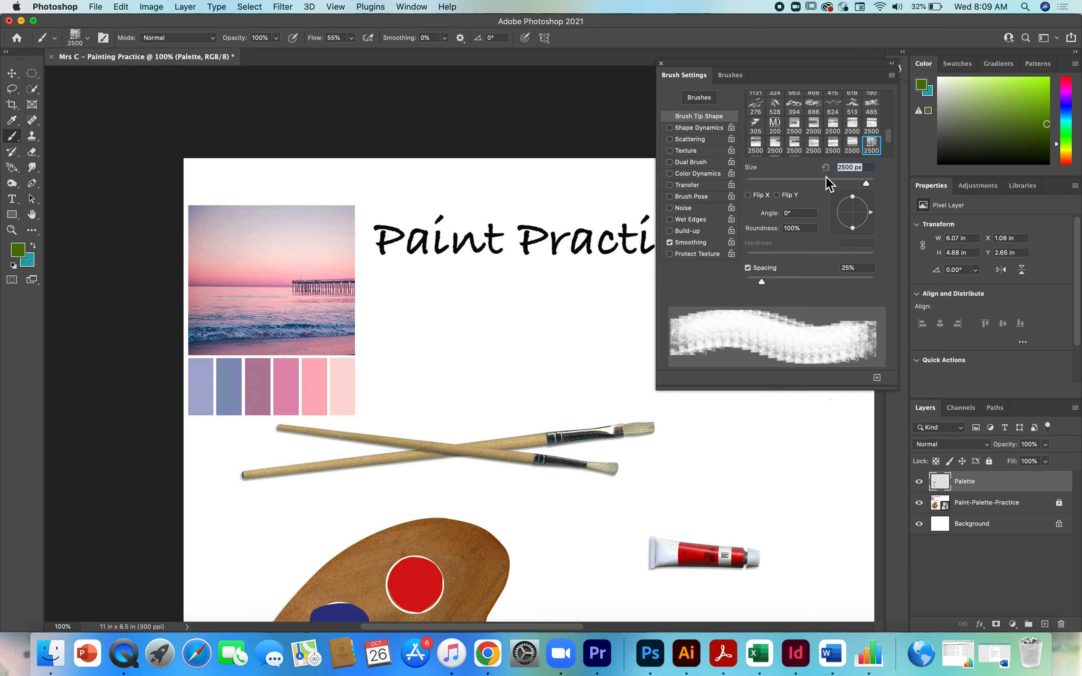
drag(866, 183, 760, 185)
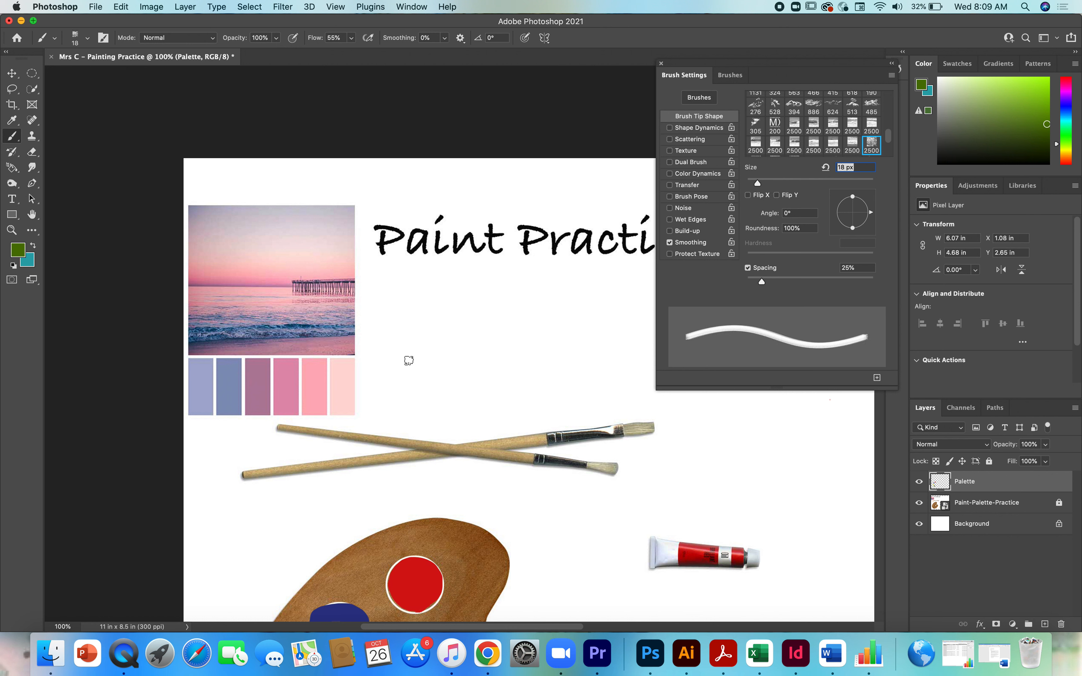
mouse_move(451, 354)
mouse_down()
mouse_move(477, 351)
mouse_move(459, 373)
mouse_up()
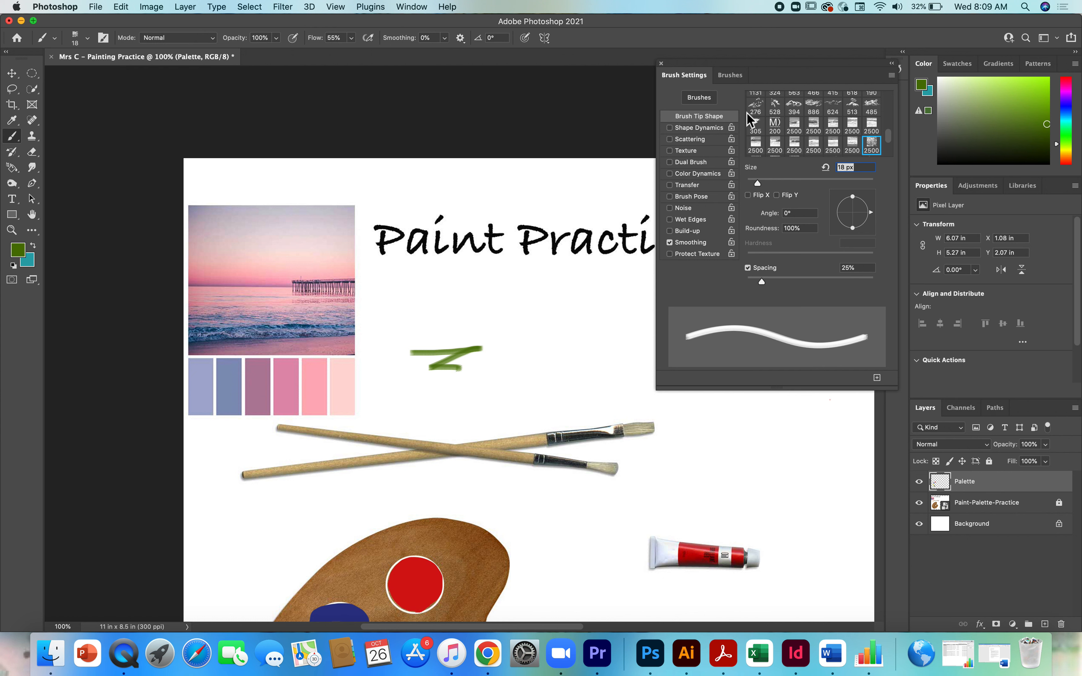
Pick another wave brush tip, stamp it and undo the stamp, and paint a green zigzag above the first at 34 px.
click(814, 144)
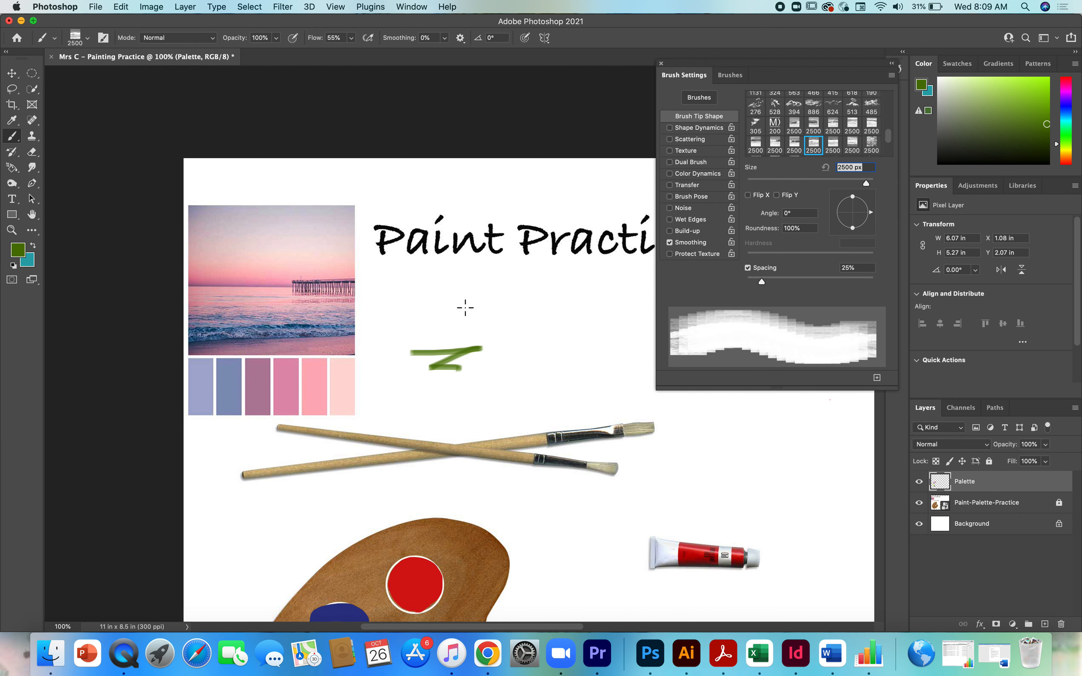
click(441, 309)
key(super+z)
drag(866, 184, 769, 190)
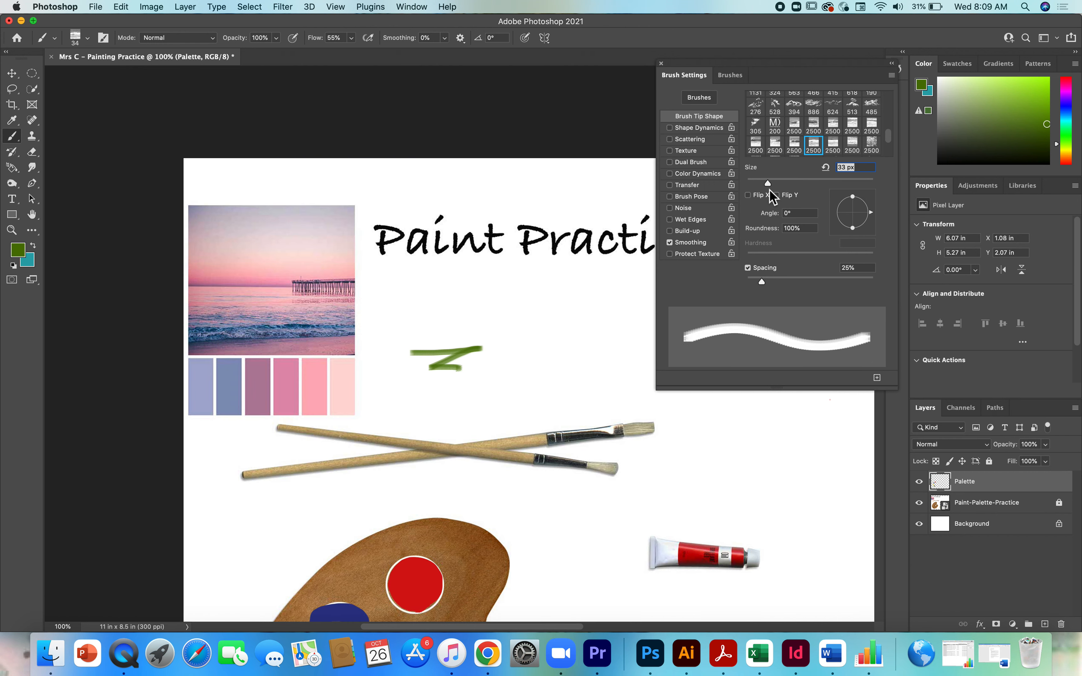
mouse_move(445, 313)
mouse_down()
mouse_move(541, 312)
mouse_move(488, 327)
mouse_move(532, 350)
mouse_up()
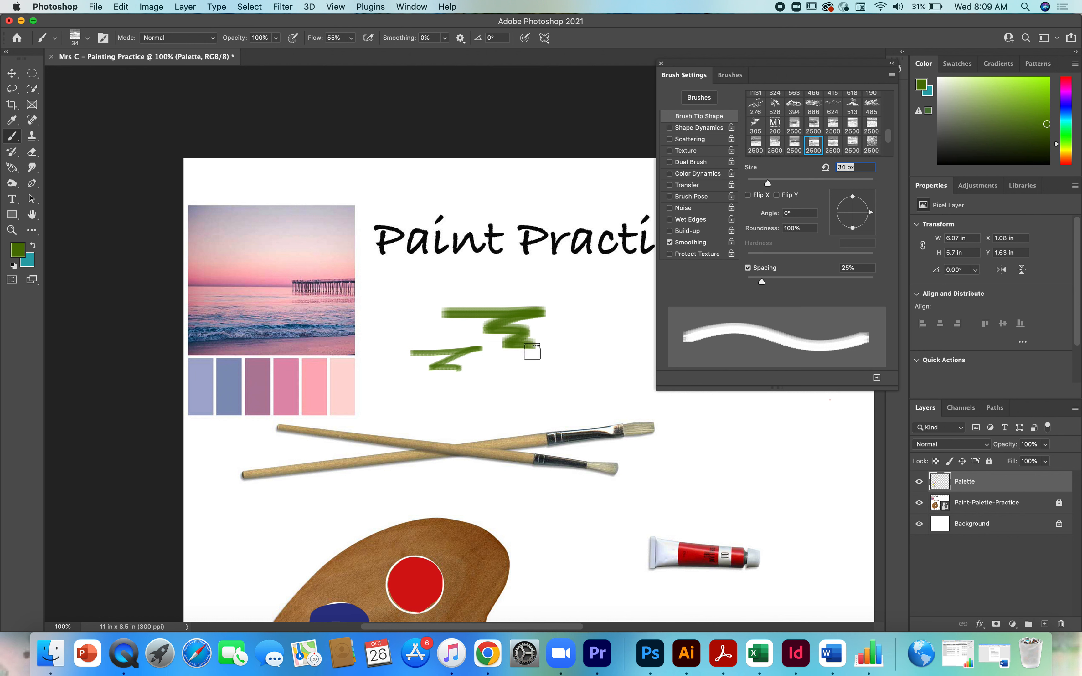
Choose another wave brush tip, set its size to 50 px, and paint a green zigzag beside the existing ones.
click(800, 126)
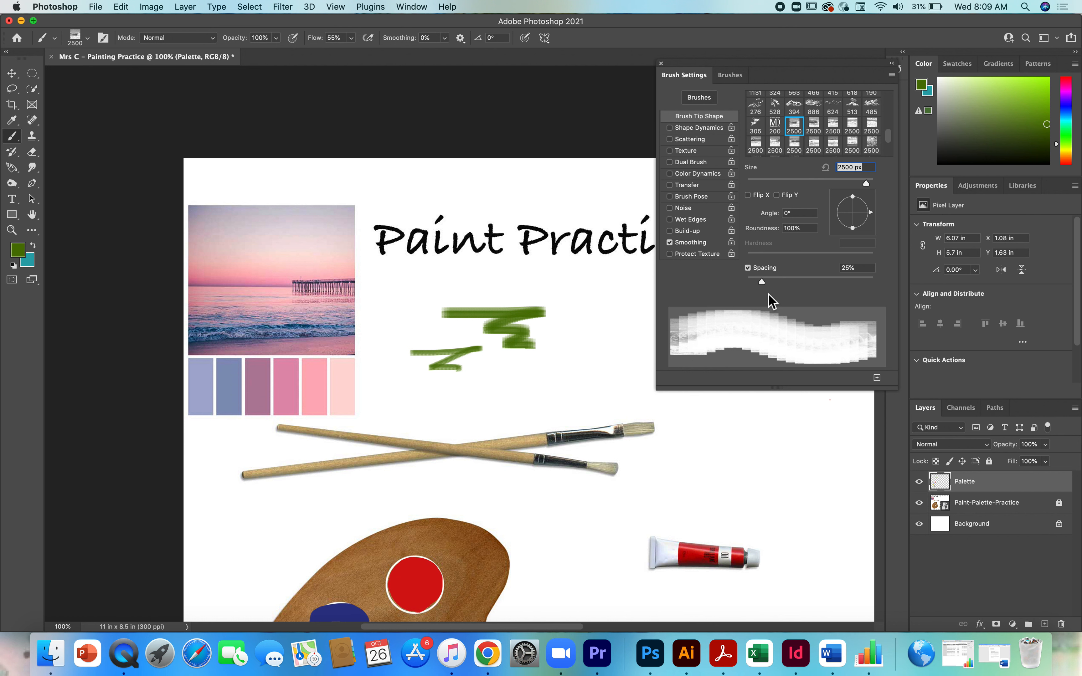
drag(866, 184, 777, 185)
mouse_move(577, 304)
mouse_down()
mouse_move(616, 312)
mouse_move(570, 331)
mouse_move(601, 361)
mouse_up()
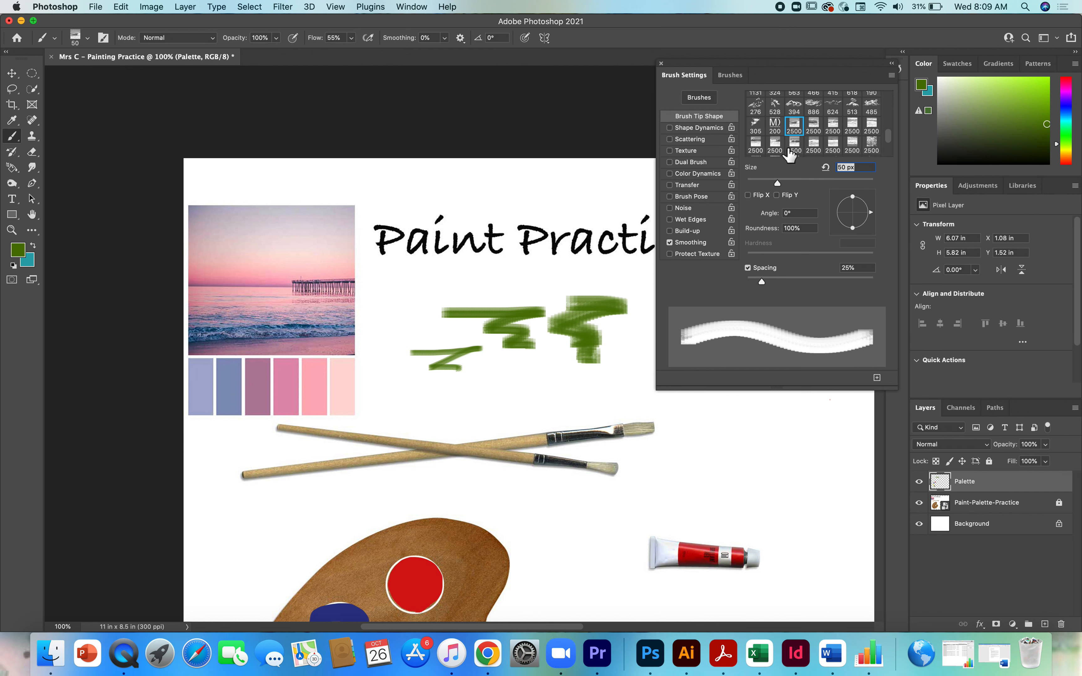
Choose a further 2500 px wave brush tip, reduce it to 40 px, and paint a green zigzag just above the paintbrushes.
scroll(892, 142, down, 2)
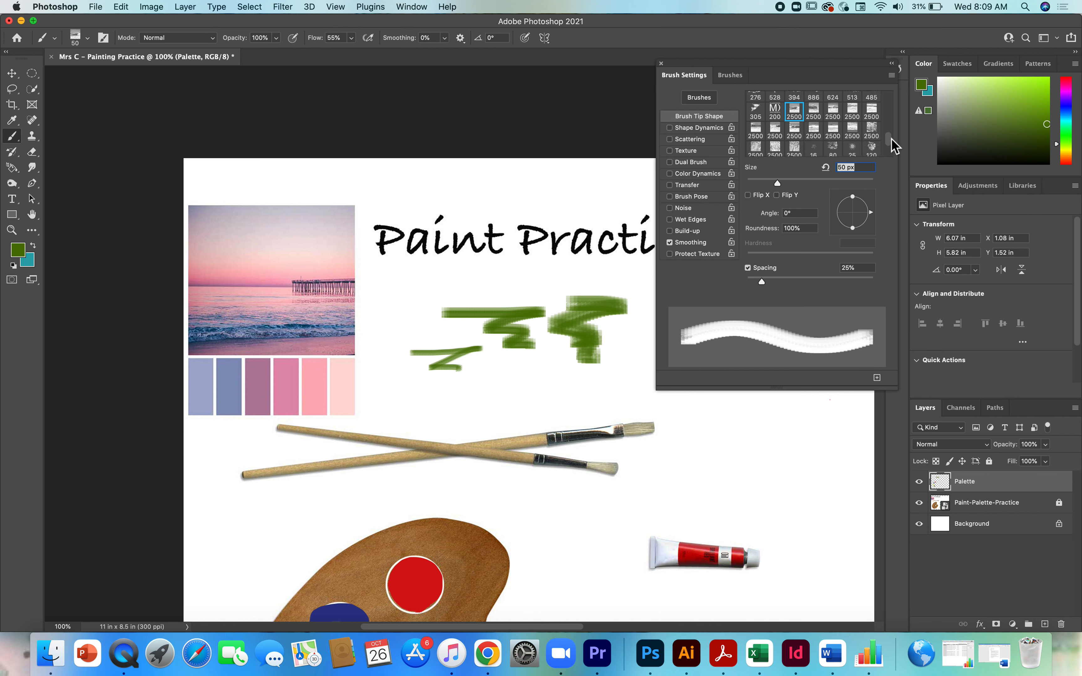
click(794, 142)
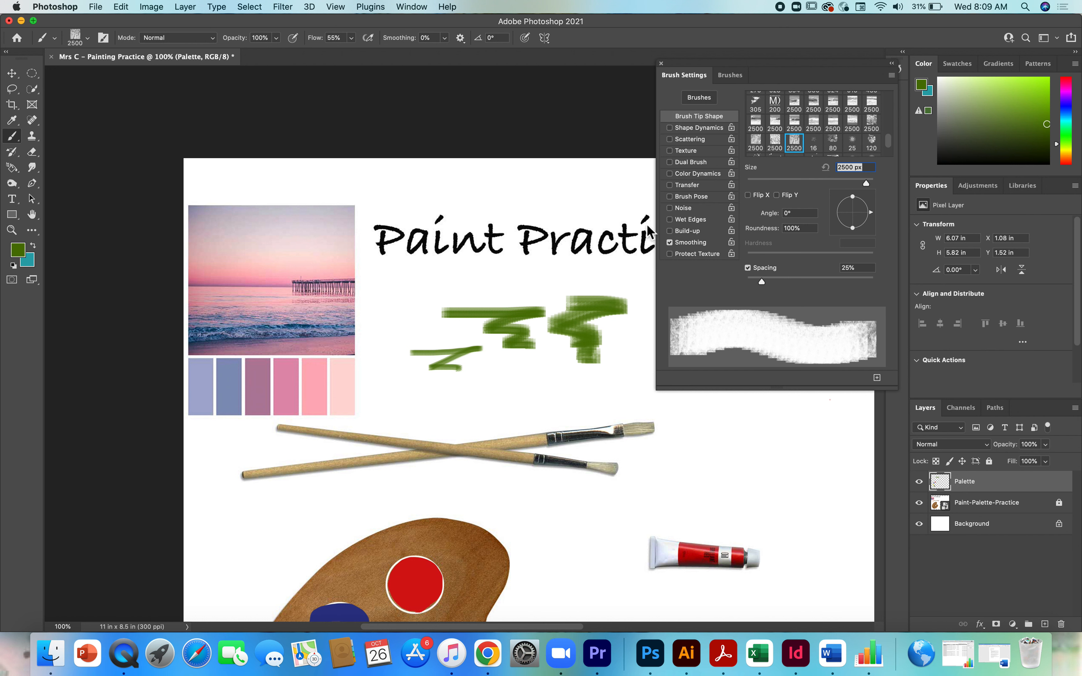
drag(866, 184, 772, 184)
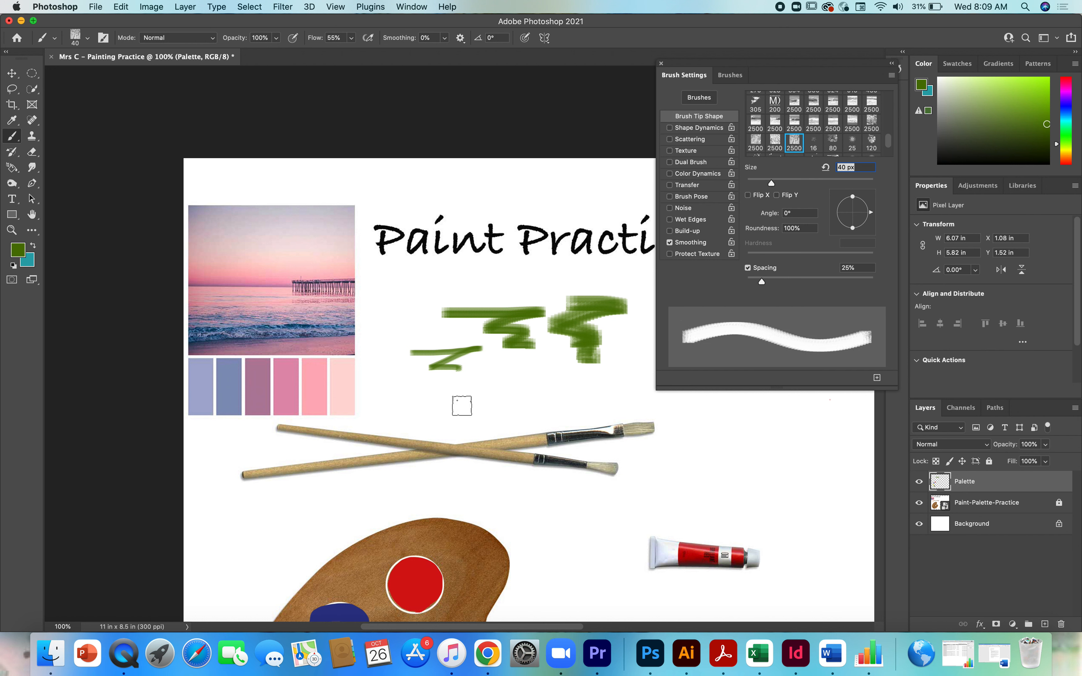
mouse_move(462, 406)
mouse_down()
mouse_move(534, 387)
mouse_move(481, 410)
mouse_move(535, 421)
mouse_up()
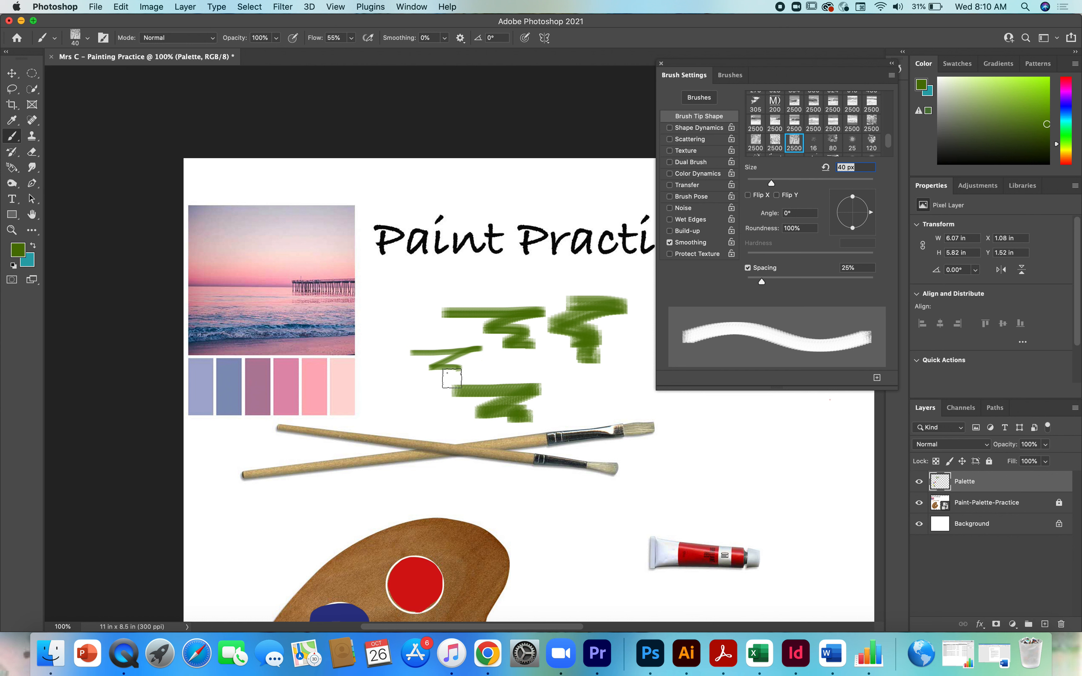
Undo the four green test zigzags below the Paint Practice title.
key(super+z)
key(super+z)
key(super+z)
key(super+z)
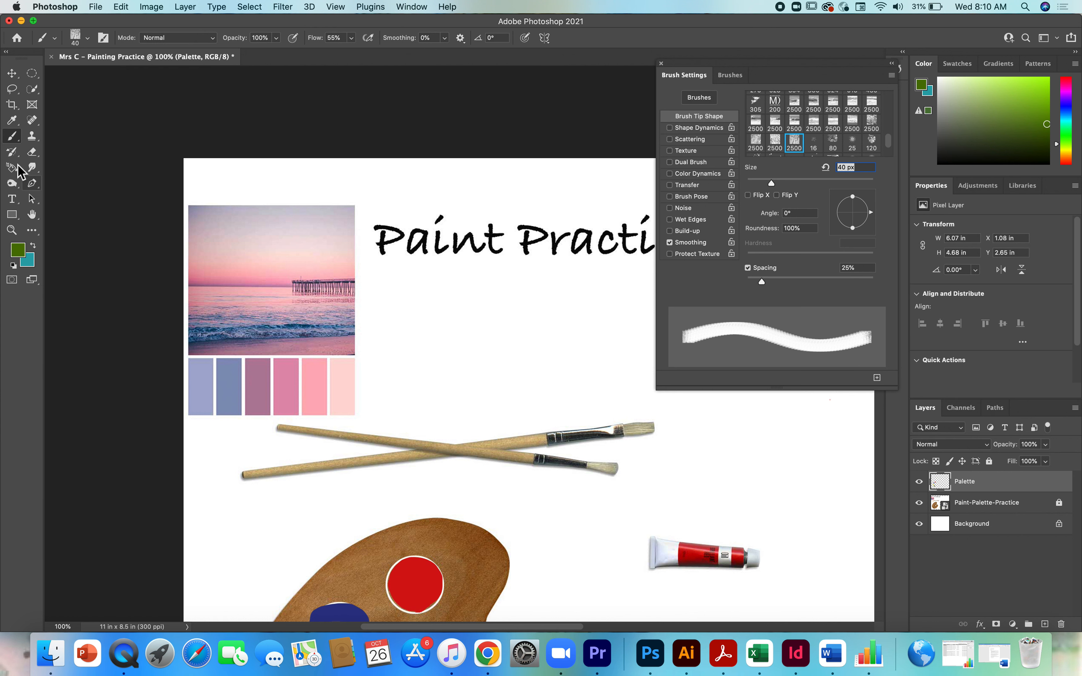
Sample the slate-blue swatch, set the brush spacing to 51%, and paint a zigzag below the Paint Practice title.
click(9, 127)
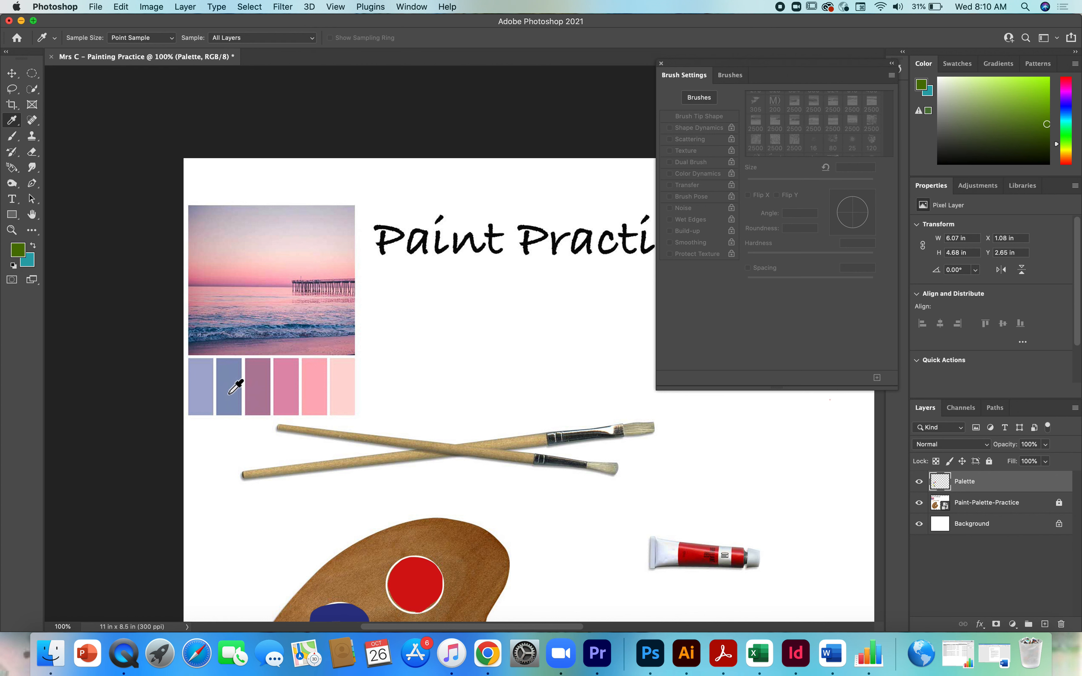
click(229, 392)
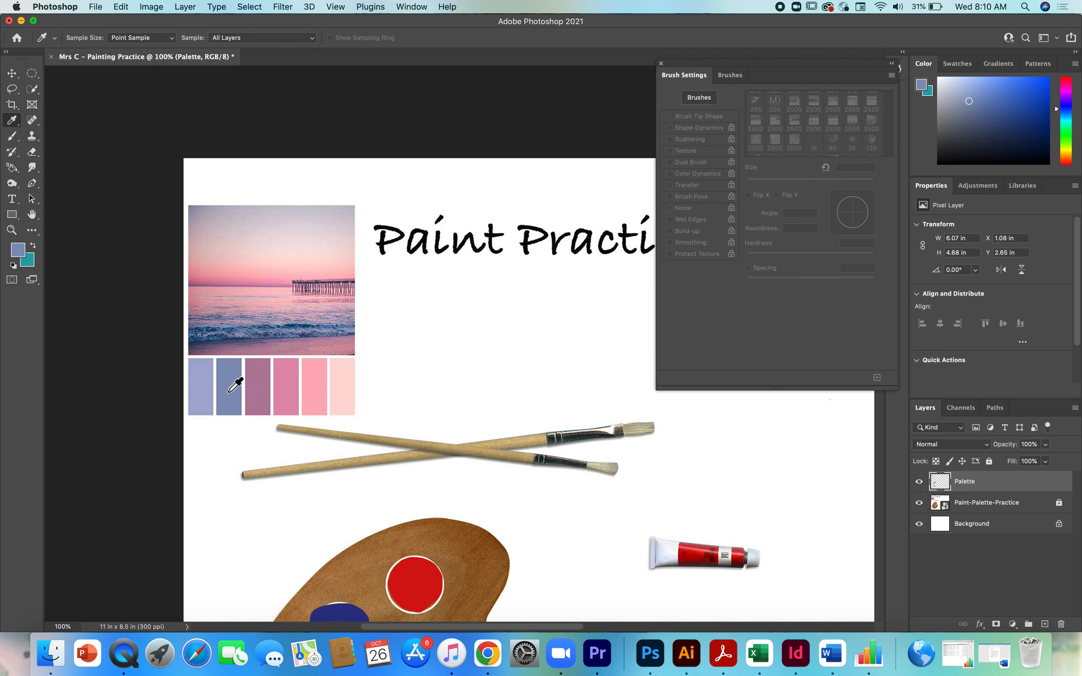
click(11, 137)
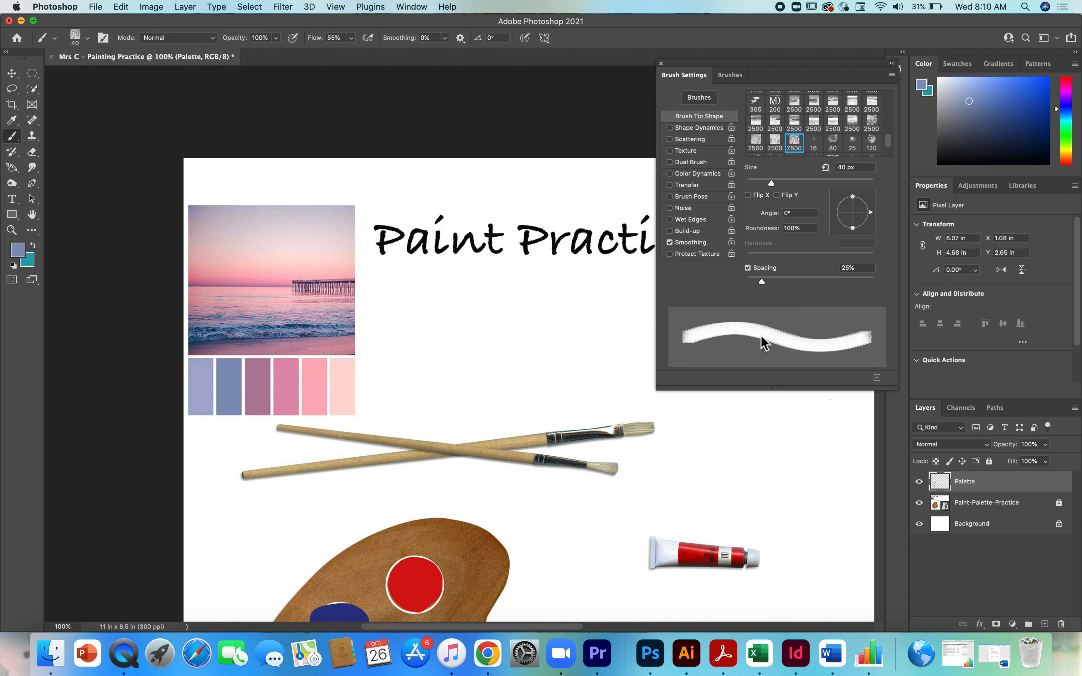
drag(763, 283, 780, 283)
mouse_move(419, 303)
mouse_down()
mouse_move(518, 305)
mouse_move(427, 322)
mouse_move(499, 323)
mouse_move(475, 334)
mouse_move(519, 334)
mouse_up()
Lower the brush opacity to 66% and paint overlapping slate-blue strokes over and around the zigzag.
click(277, 39)
drag(277, 59, 258, 61)
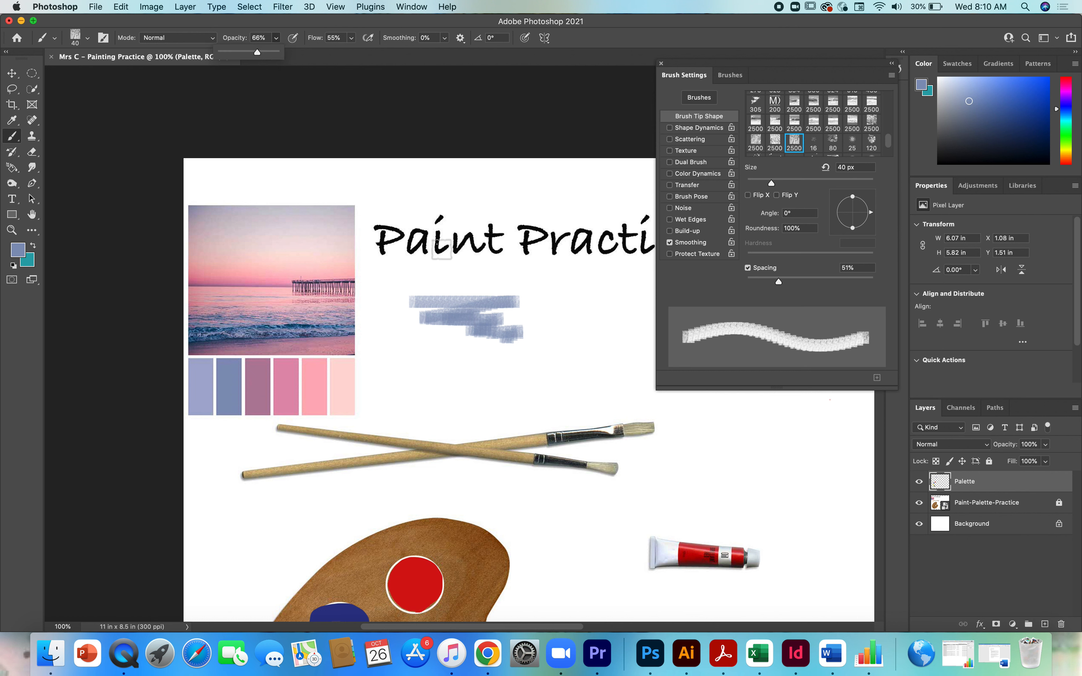
click(404, 302)
mouse_move(410, 303)
mouse_down()
mouse_move(469, 294)
mouse_move(408, 313)
mouse_move(458, 316)
mouse_move(396, 332)
mouse_move(539, 326)
mouse_move(487, 332)
mouse_move(544, 347)
mouse_move(466, 351)
mouse_move(548, 353)
mouse_up()
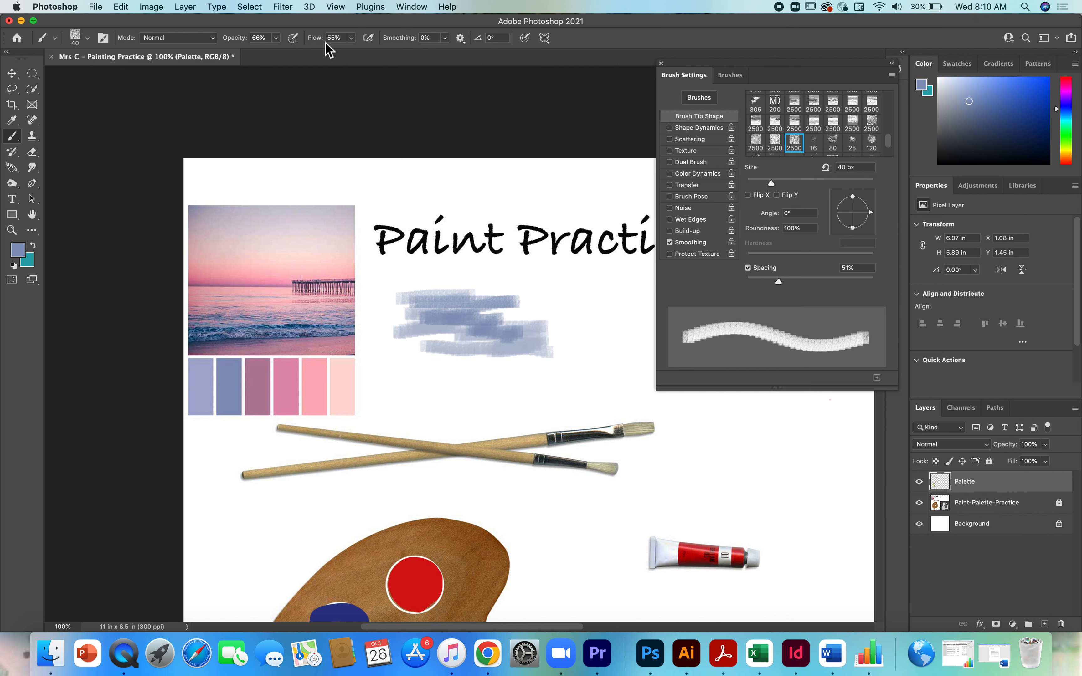
click(12, 125)
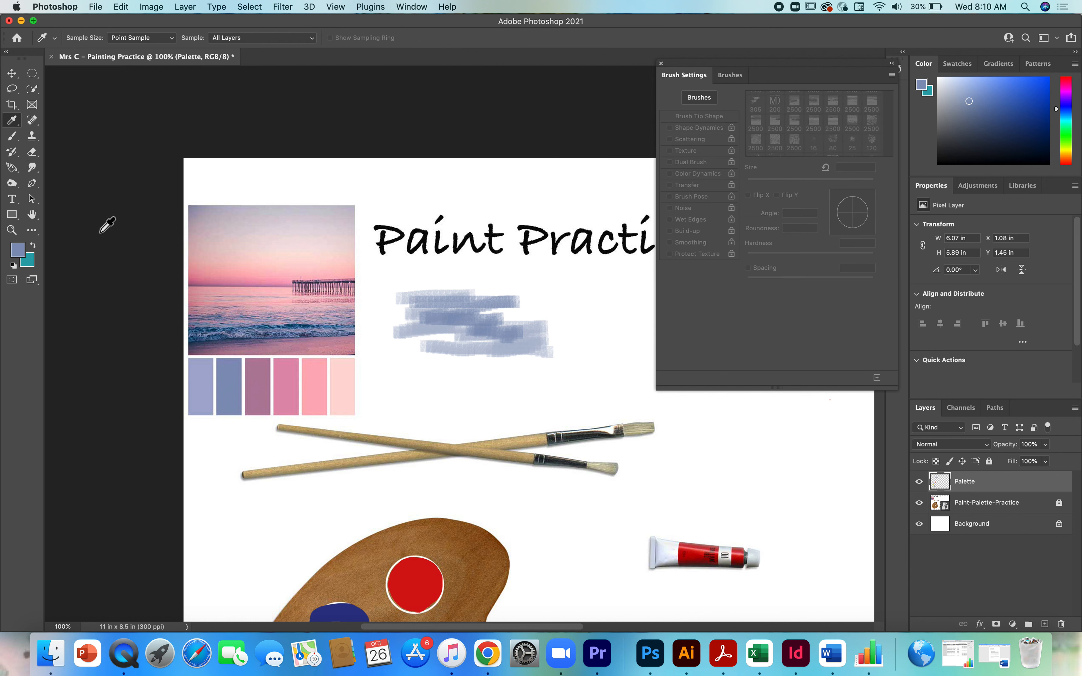
click(12, 136)
mouse_move(481, 295)
mouse_down()
mouse_move(513, 295)
mouse_move(490, 302)
mouse_move(505, 314)
mouse_move(498, 321)
mouse_move(565, 329)
mouse_move(426, 360)
mouse_move(445, 346)
mouse_move(461, 364)
mouse_move(501, 367)
mouse_up()
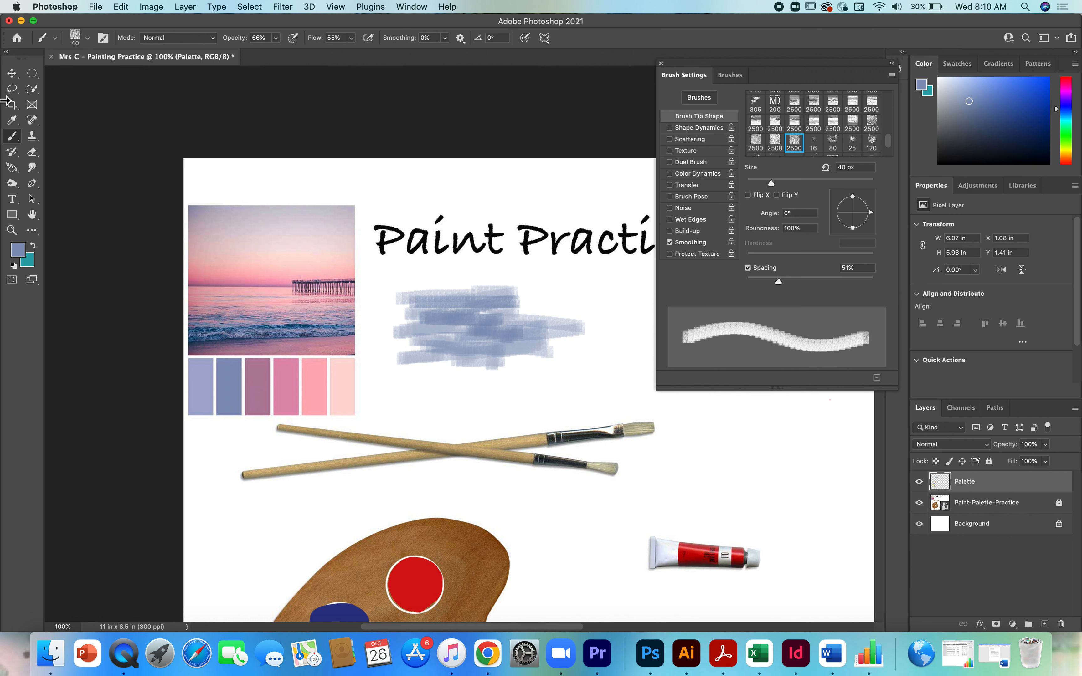
Sample the mauve swatch and paint back-and-forth strokes over the blue patch and along its lower edge.
click(12, 120)
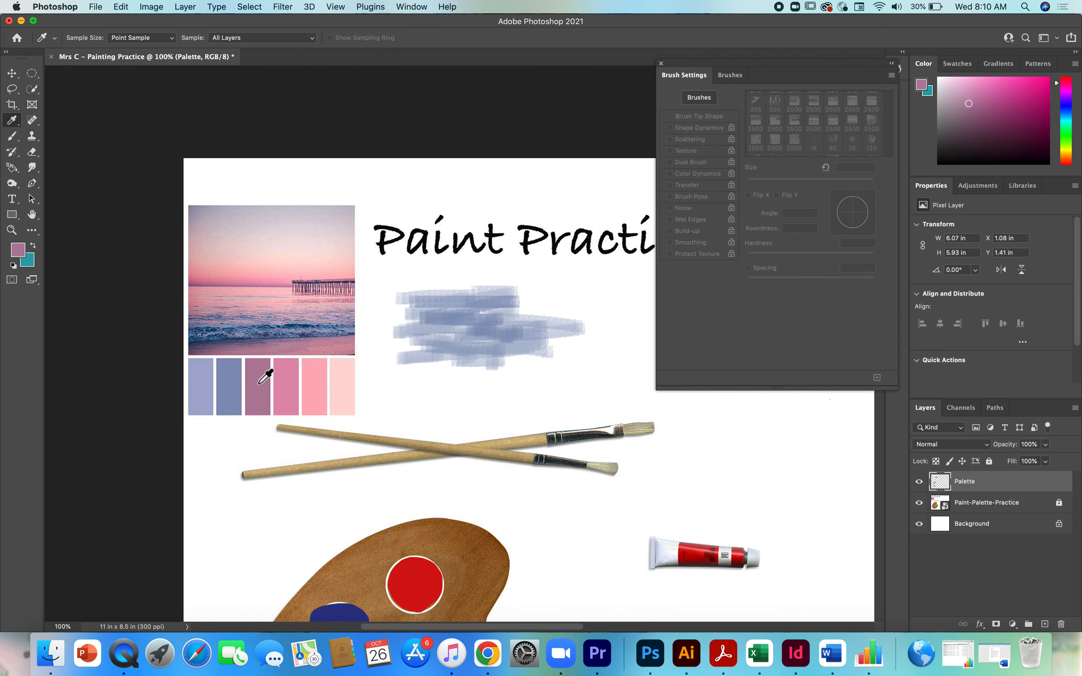
click(12, 136)
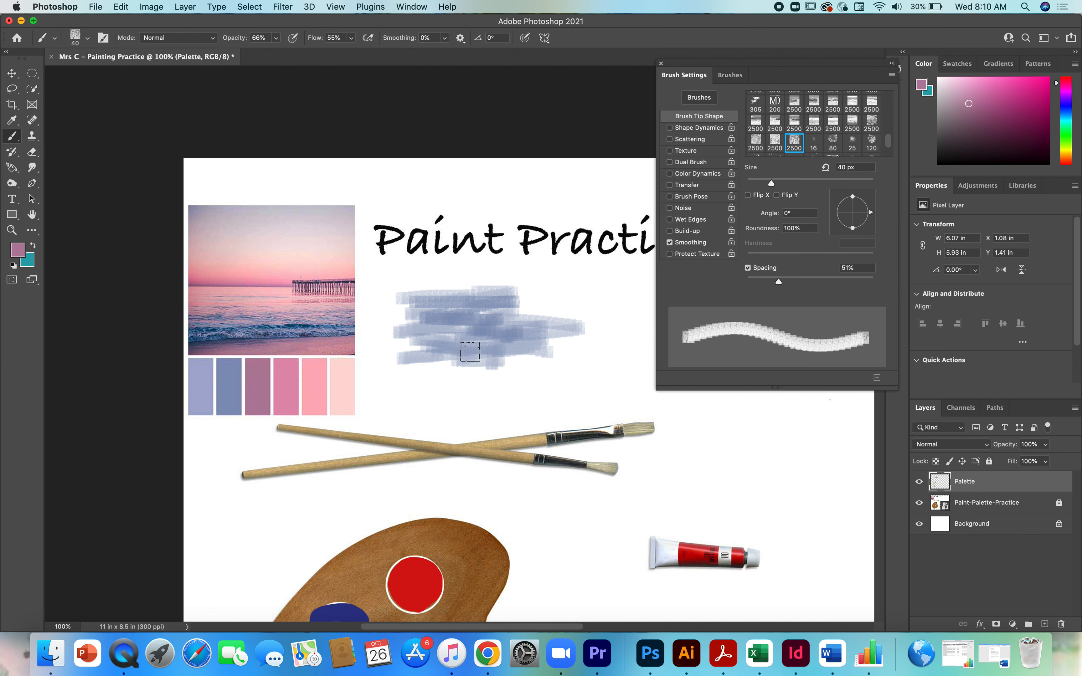
mouse_move(403, 305)
mouse_down()
mouse_move(447, 309)
mouse_move(416, 320)
mouse_move(430, 336)
mouse_move(538, 346)
mouse_move(497, 366)
mouse_move(514, 377)
mouse_move(451, 377)
mouse_move(529, 372)
mouse_move(554, 345)
mouse_move(533, 339)
mouse_move(576, 331)
mouse_up()
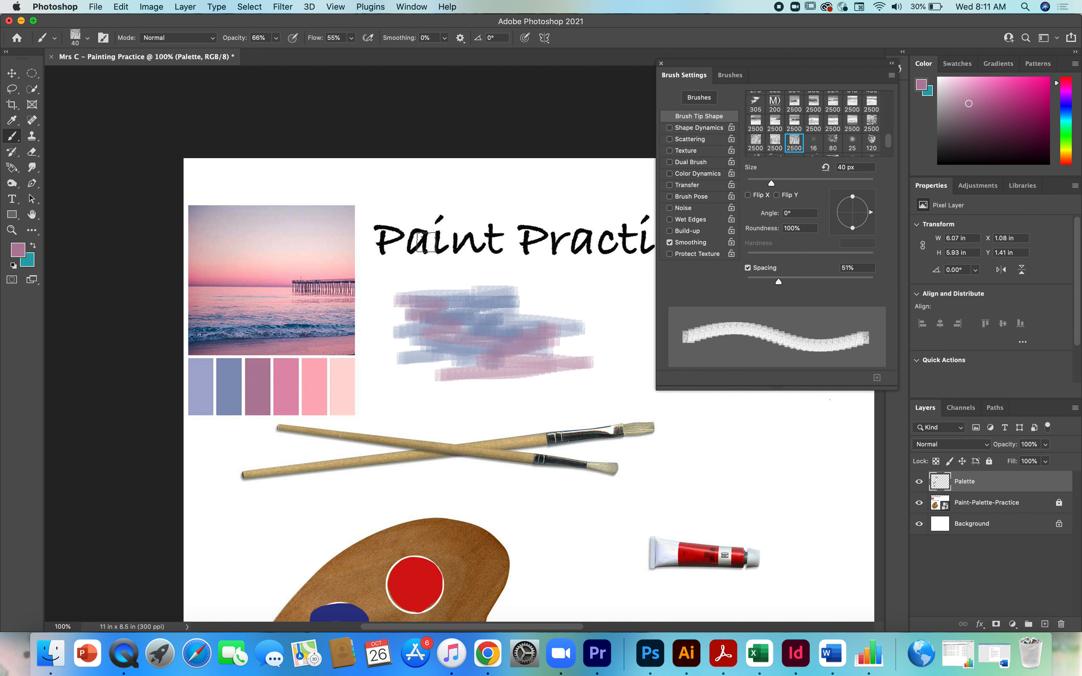
Lower the brush opacity to 41% and blend more mauve strokes across the blue patch.
click(277, 39)
drag(277, 58, 266, 58)
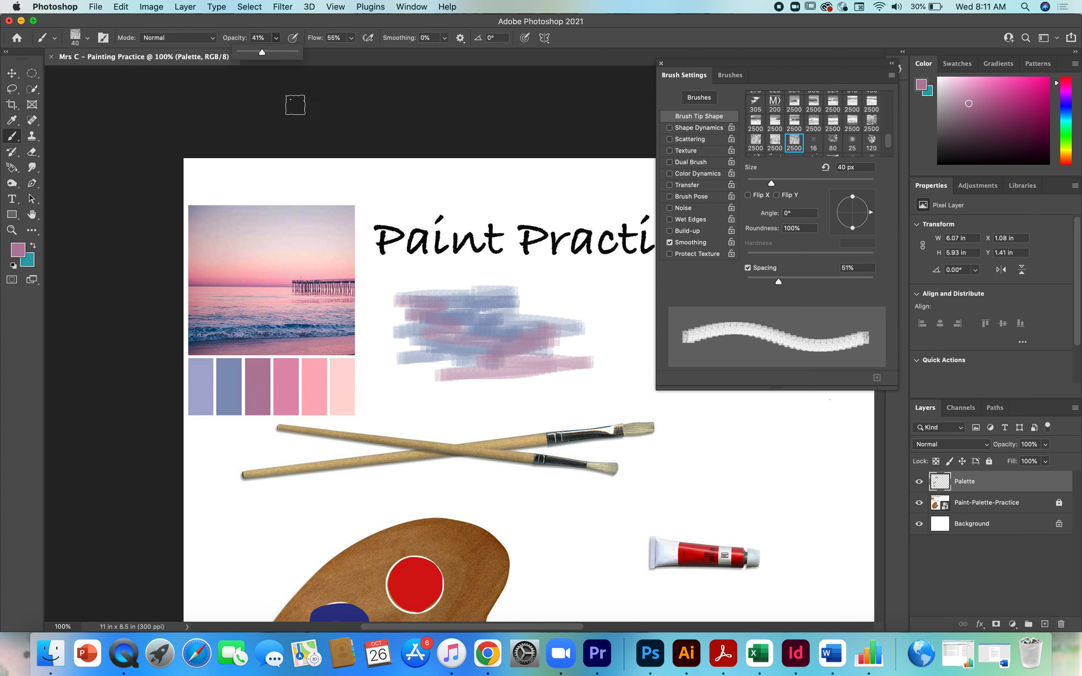
mouse_move(495, 301)
mouse_down()
mouse_move(546, 306)
mouse_move(515, 307)
mouse_move(545, 316)
mouse_move(504, 324)
mouse_move(587, 324)
mouse_move(557, 346)
mouse_move(599, 356)
mouse_move(503, 374)
mouse_move(445, 369)
mouse_move(465, 359)
mouse_move(404, 329)
mouse_move(416, 328)
mouse_move(404, 333)
mouse_move(414, 354)
mouse_up()
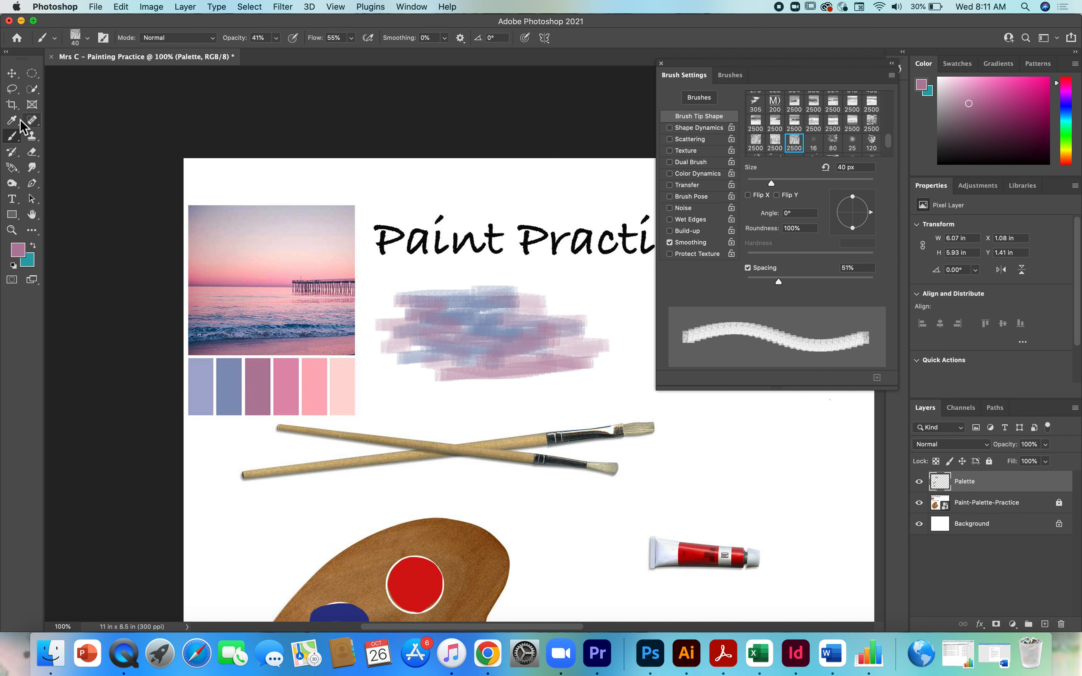
Sample the pink swatch and paint broad strokes over and around the patch with the 324 px textured brush tip at 54% spacing.
click(13, 120)
click(289, 377)
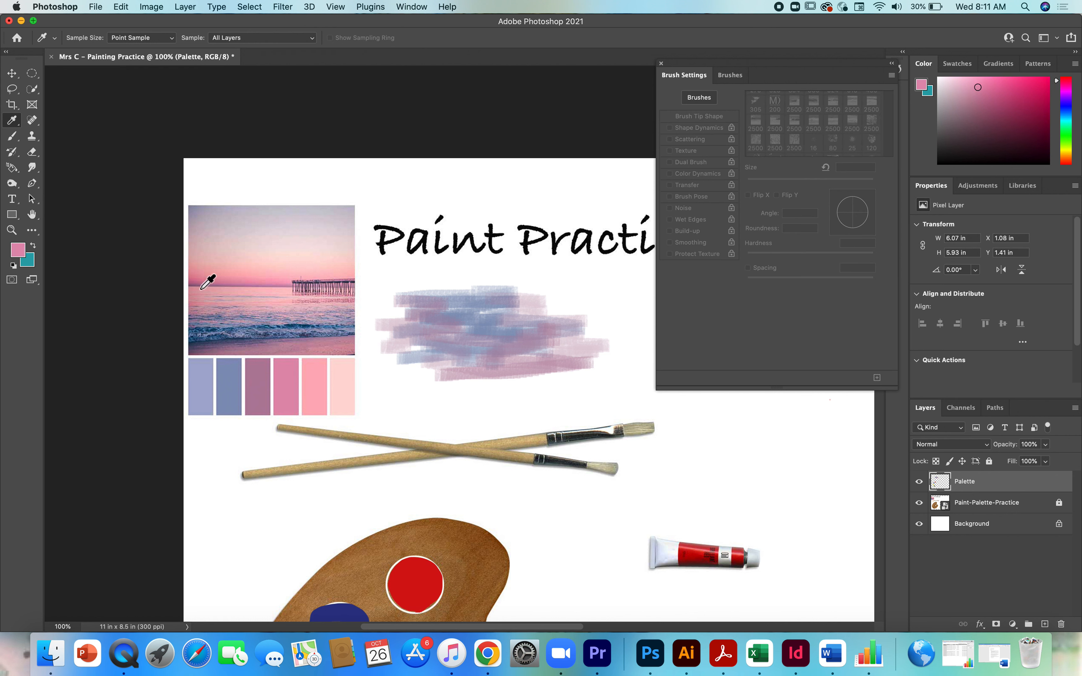
click(12, 136)
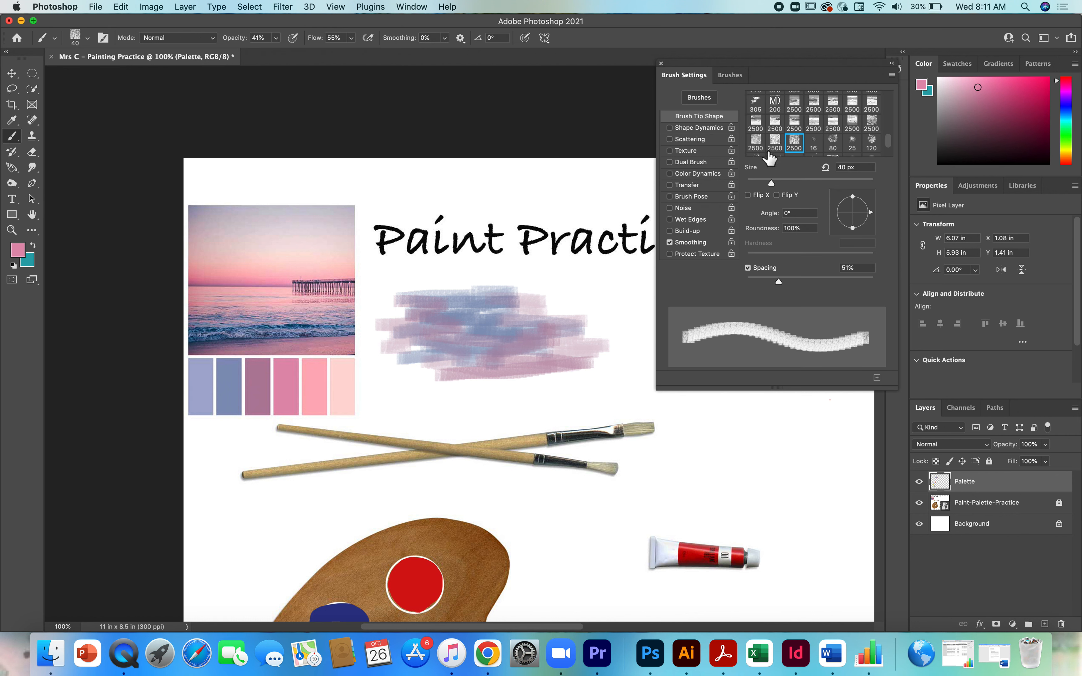
drag(890, 146, 889, 130)
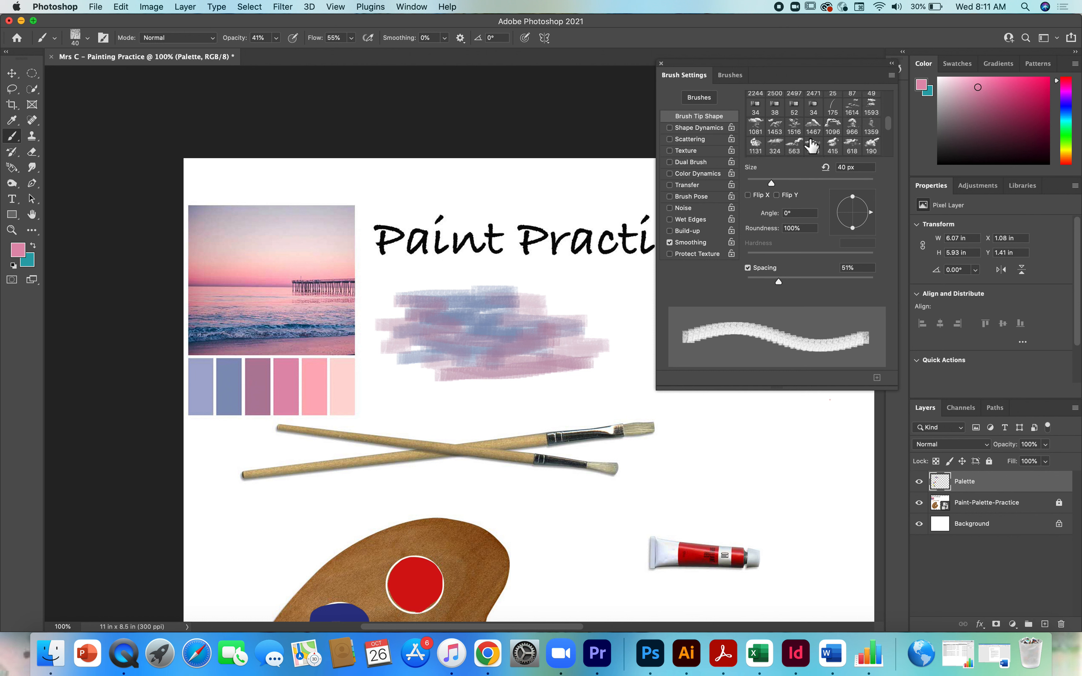
click(775, 146)
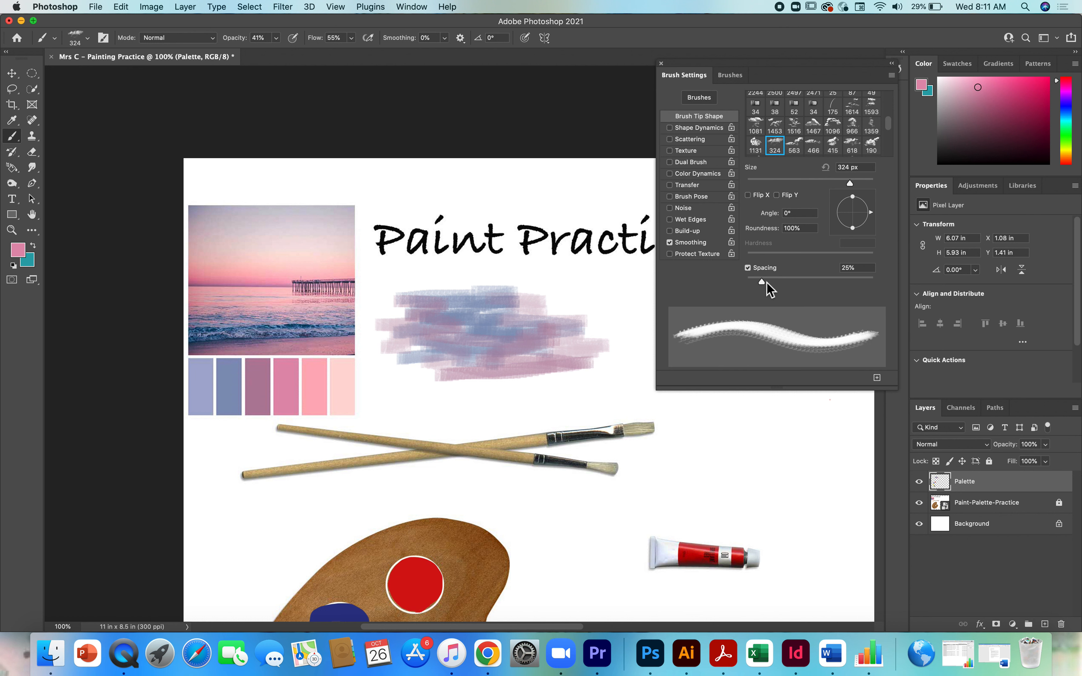
drag(761, 282, 780, 282)
mouse_move(570, 287)
mouse_down()
mouse_move(462, 292)
mouse_move(533, 292)
mouse_move(508, 280)
mouse_move(455, 281)
mouse_move(519, 279)
mouse_move(531, 299)
mouse_move(418, 343)
mouse_move(503, 361)
mouse_move(503, 378)
mouse_move(591, 400)
mouse_move(418, 411)
mouse_move(401, 400)
mouse_move(630, 396)
mouse_move(428, 376)
mouse_move(409, 358)
mouse_move(560, 328)
mouse_move(551, 332)
mouse_move(587, 335)
mouse_up()
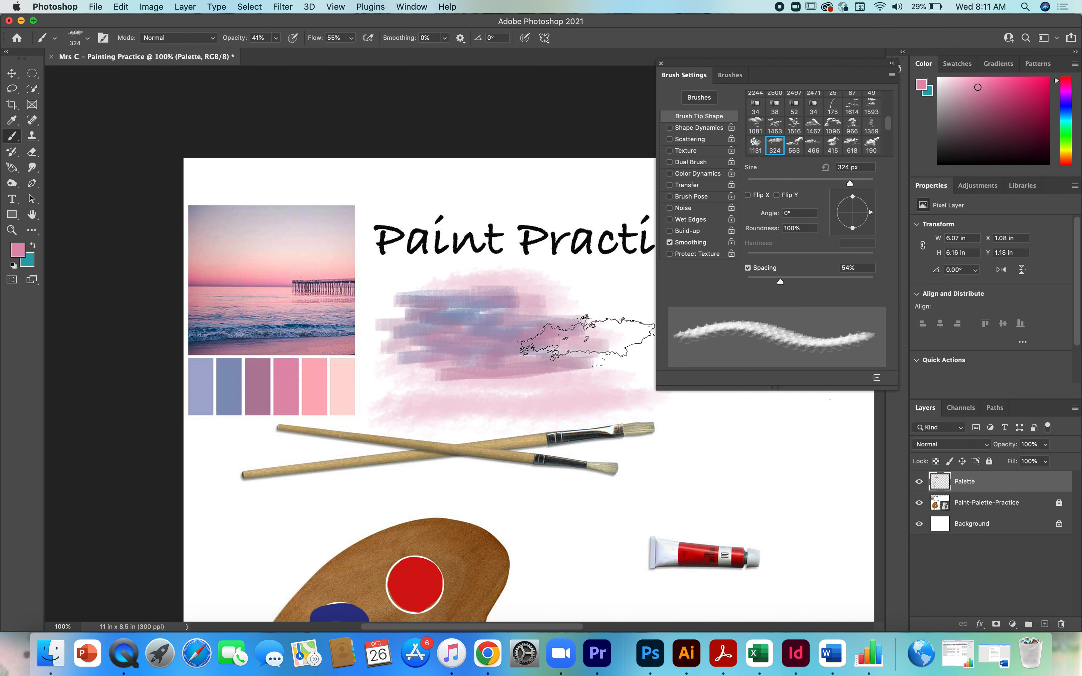
Sample the slate-blue swatch, reduce the brush size to 123 px, and paint soft strokes along the patch's lower part.
click(14, 119)
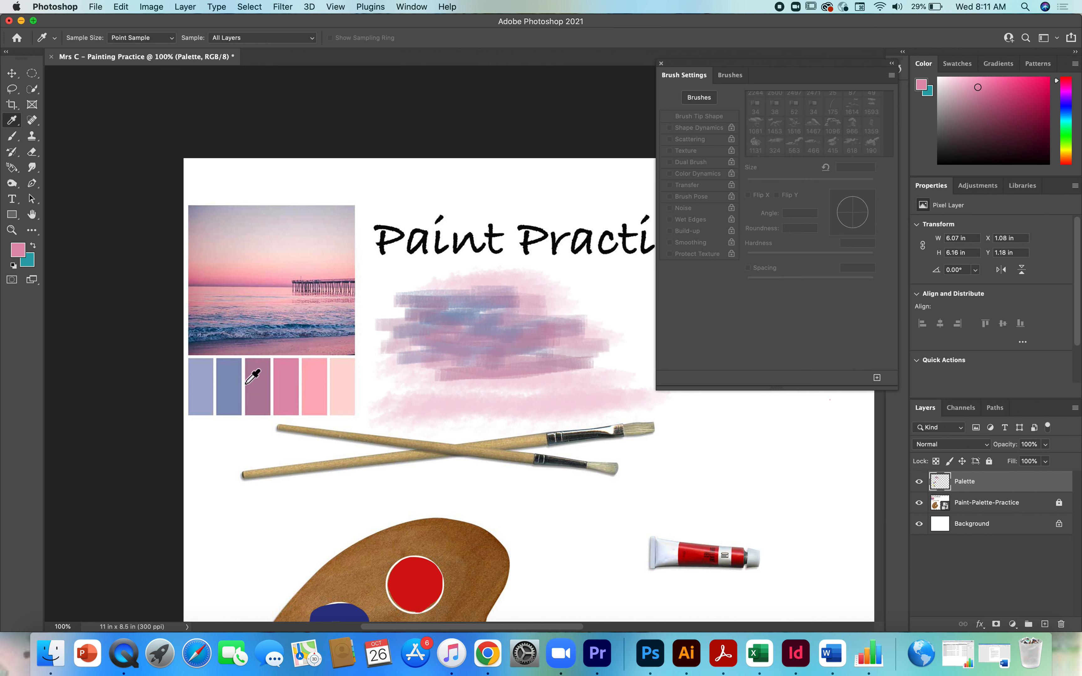
click(233, 389)
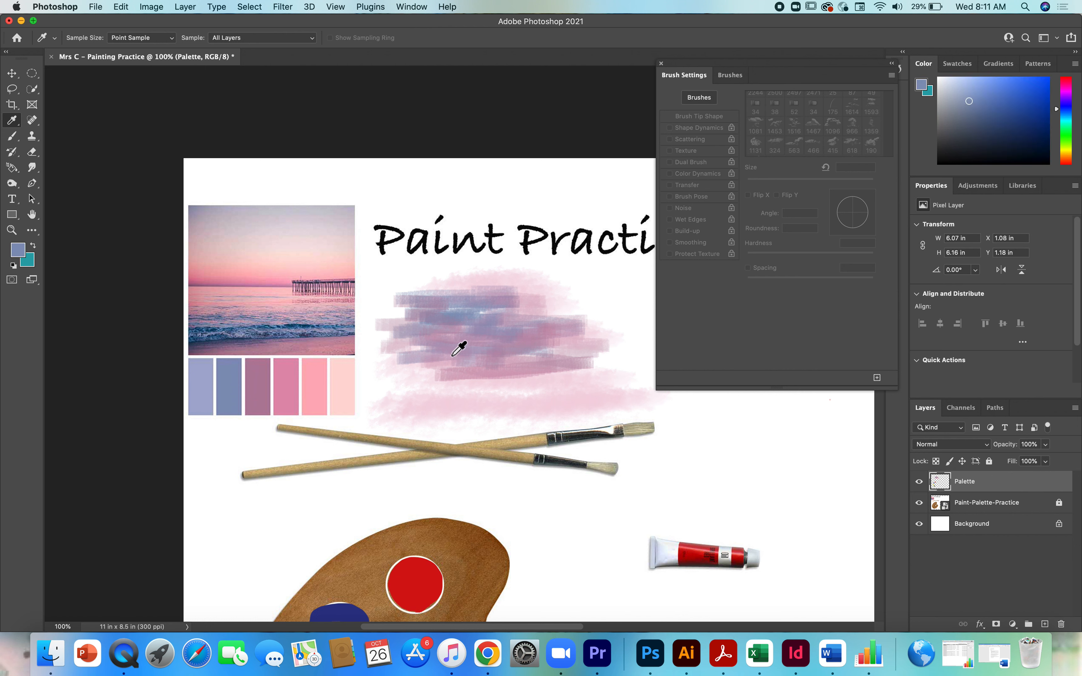
click(13, 136)
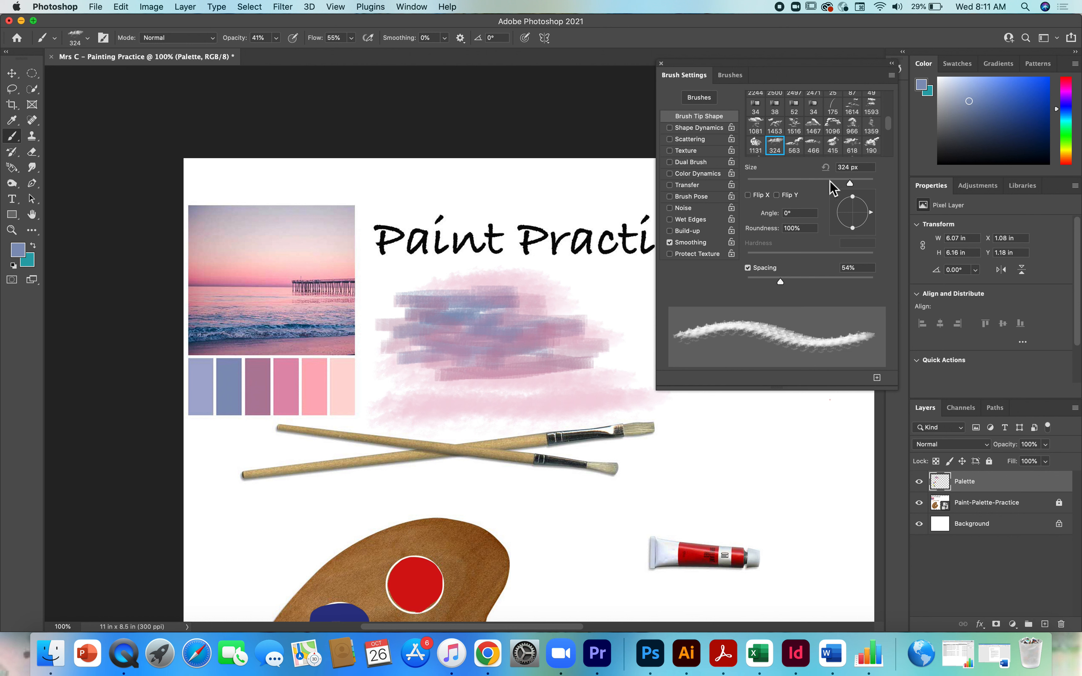
drag(820, 184, 818, 184)
mouse_move(399, 361)
mouse_down()
mouse_move(458, 371)
mouse_move(410, 383)
mouse_move(595, 389)
mouse_up()
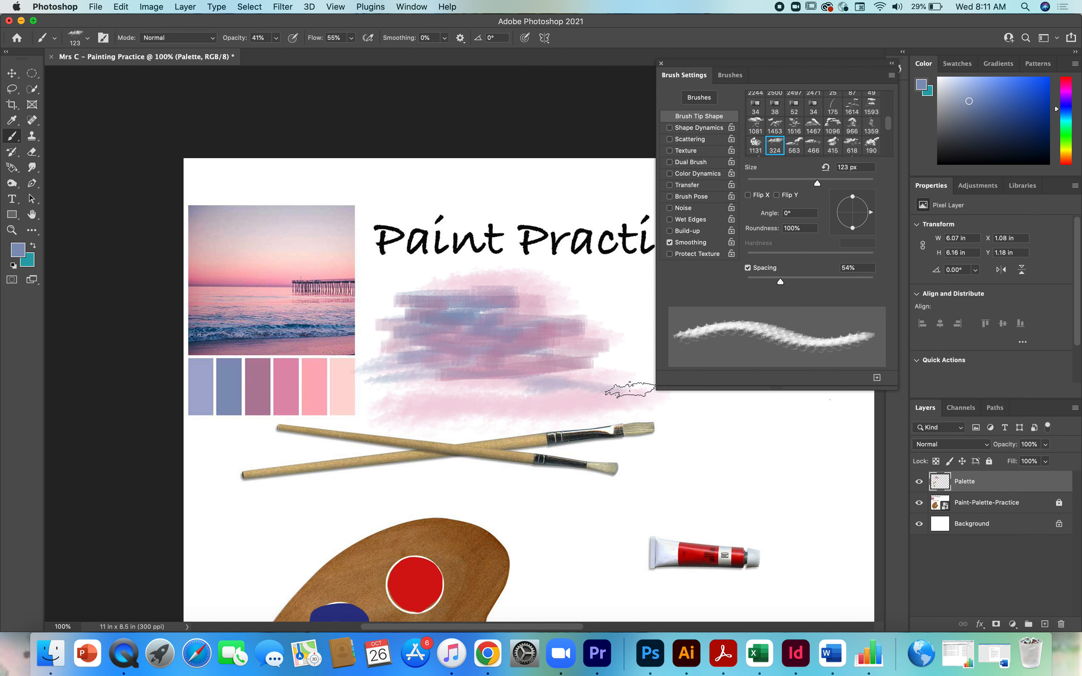
Raise the brush opacity to 85% and paint stronger slate-blue strokes back and forth across the patch.
click(277, 39)
drag(279, 53, 302, 52)
mouse_move(594, 294)
mouse_down()
mouse_move(553, 310)
mouse_move(533, 345)
mouse_move(609, 341)
mouse_move(574, 352)
mouse_move(588, 372)
mouse_up()
mouse_move(391, 308)
mouse_down()
mouse_move(425, 308)
mouse_move(397, 330)
mouse_move(403, 351)
mouse_move(352, 358)
mouse_up()
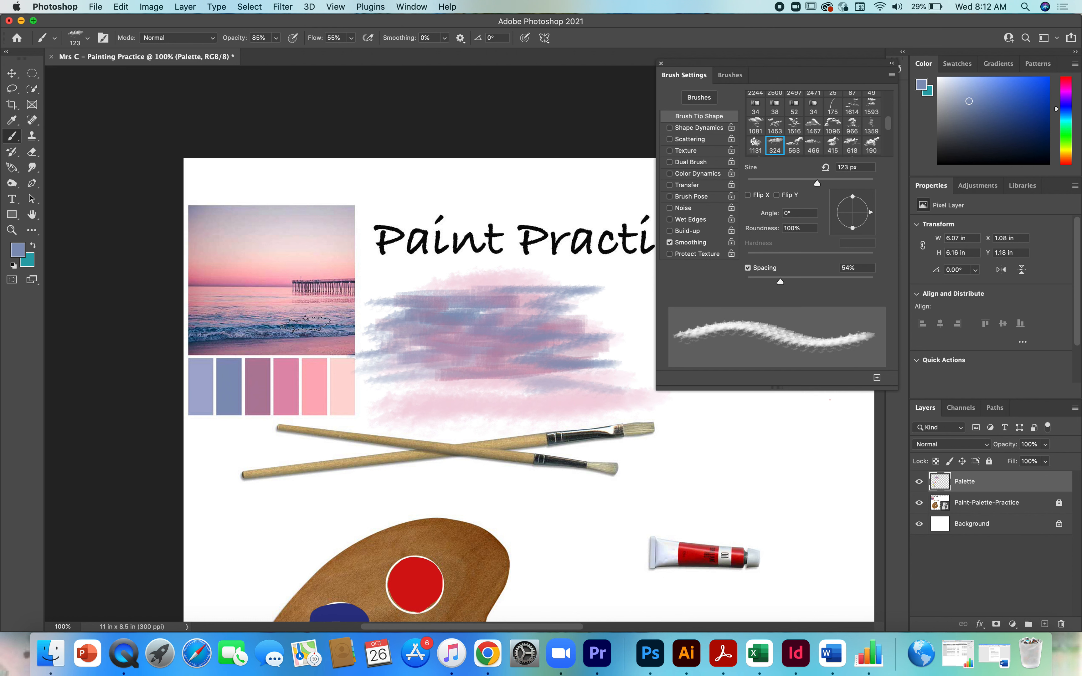
Sample the dark blue from the water in the beach photo and paint wavy strokes over the patch's lower part.
click(11, 120)
click(220, 336)
click(11, 135)
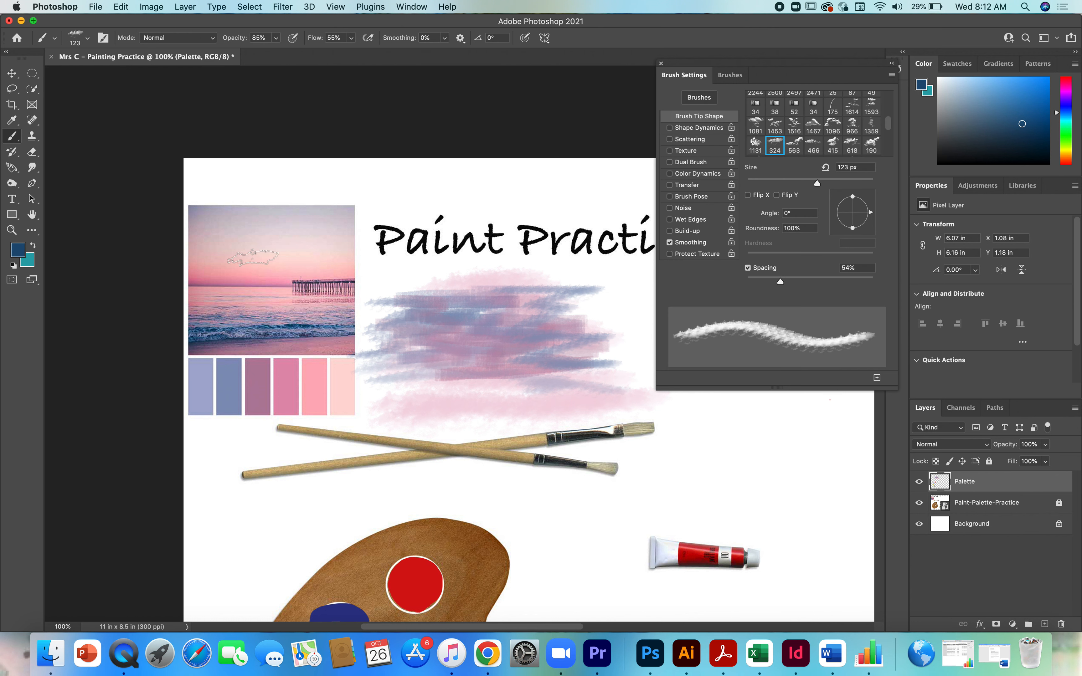
mouse_move(487, 363)
mouse_down()
mouse_move(626, 365)
mouse_move(504, 373)
mouse_move(615, 389)
mouse_move(601, 405)
mouse_move(540, 414)
mouse_up()
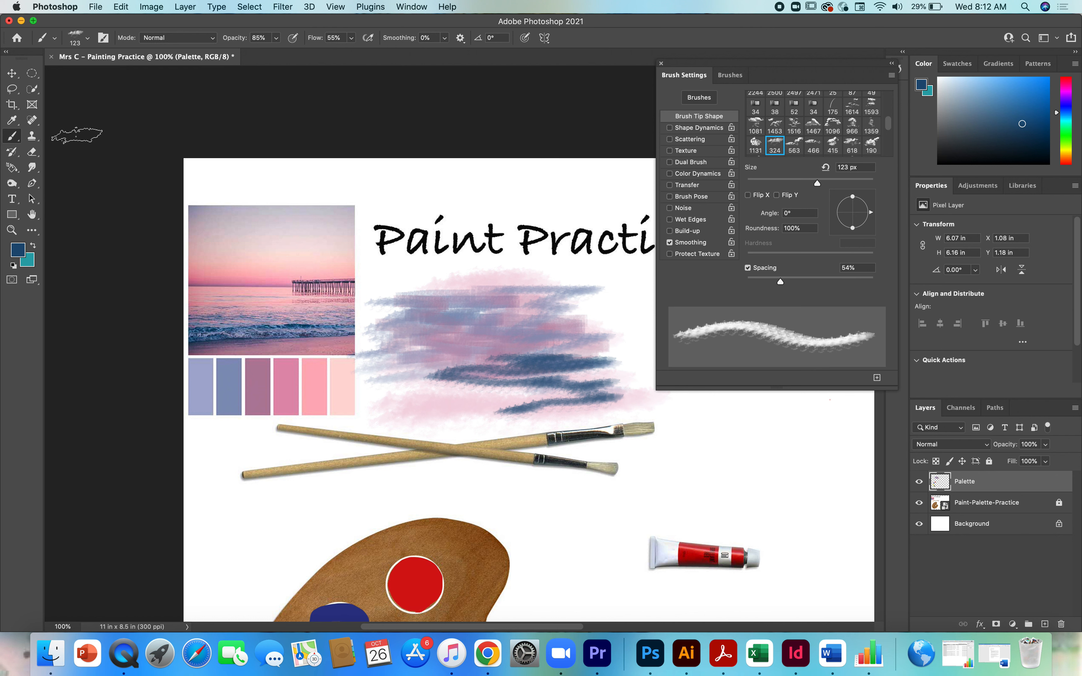
Expand the General, Dry Media and Wet Media brush groups and choose the Kyle's Paintbox - Wet Blender brush.
click(731, 76)
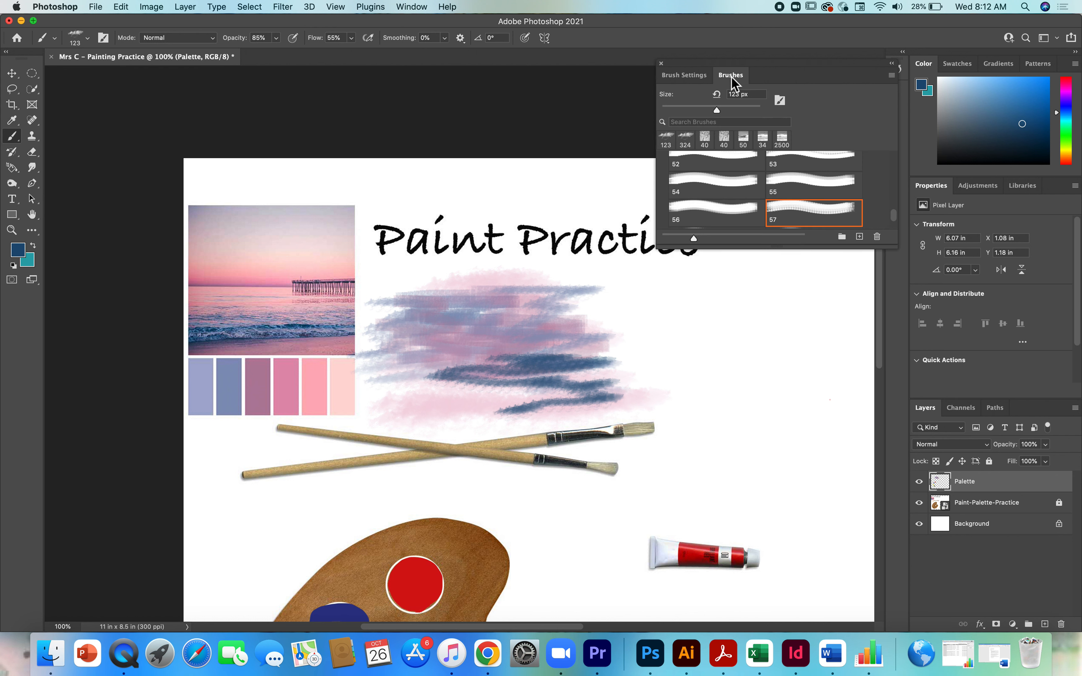
drag(895, 217, 891, 137)
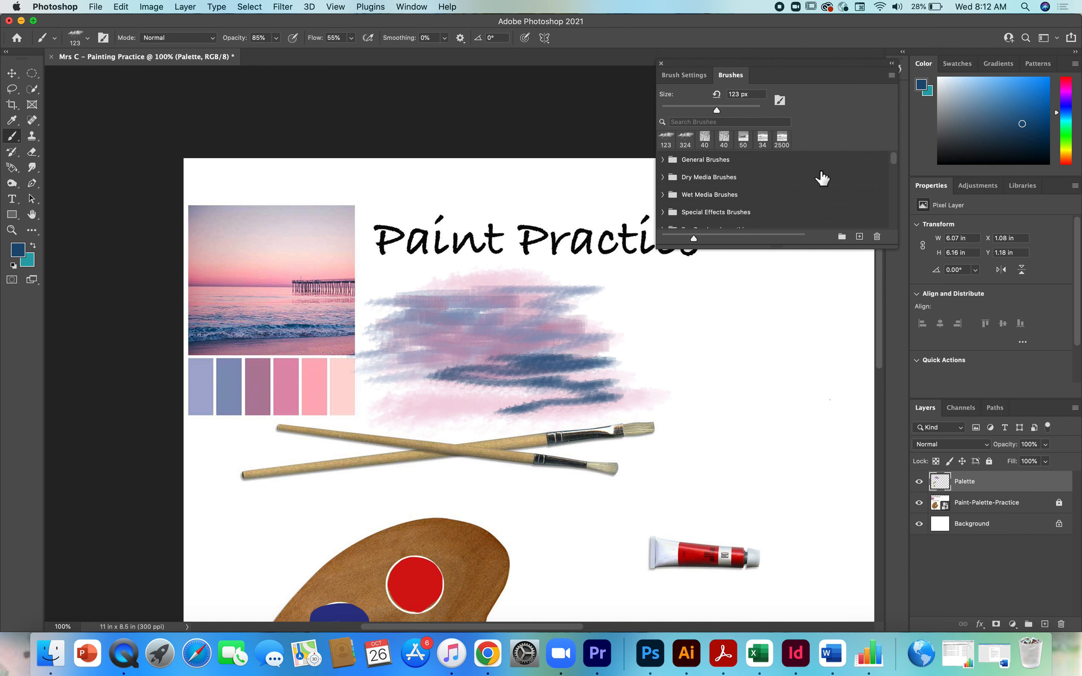
scroll(822, 178, down, 3)
scroll(821, 178, up, 3)
click(663, 160)
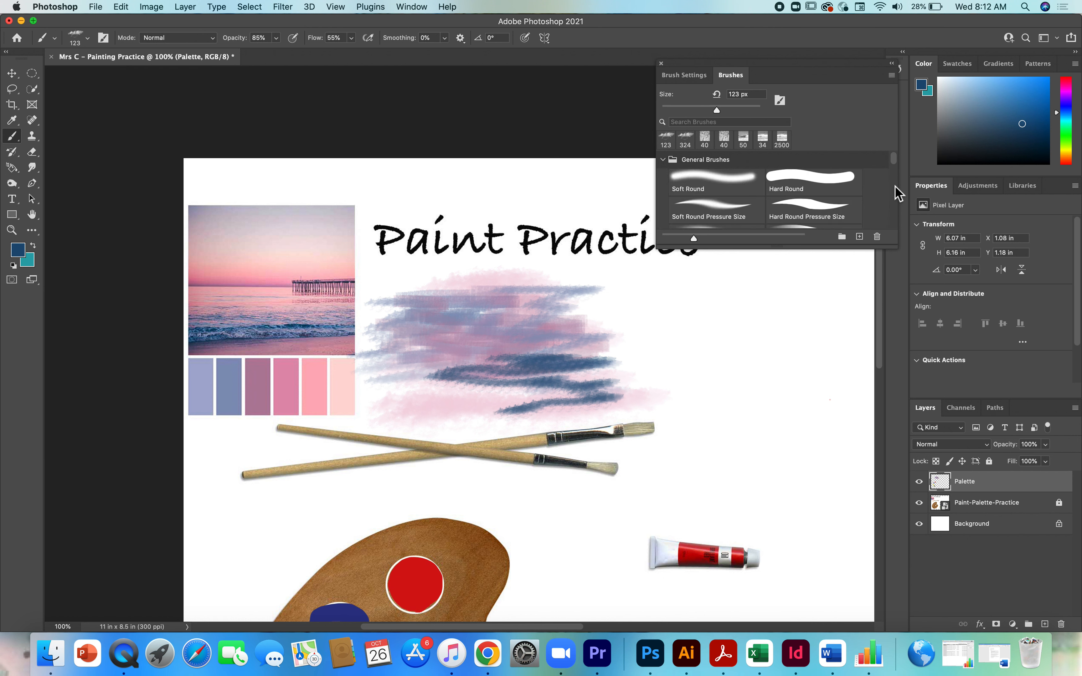
drag(894, 158, 894, 166)
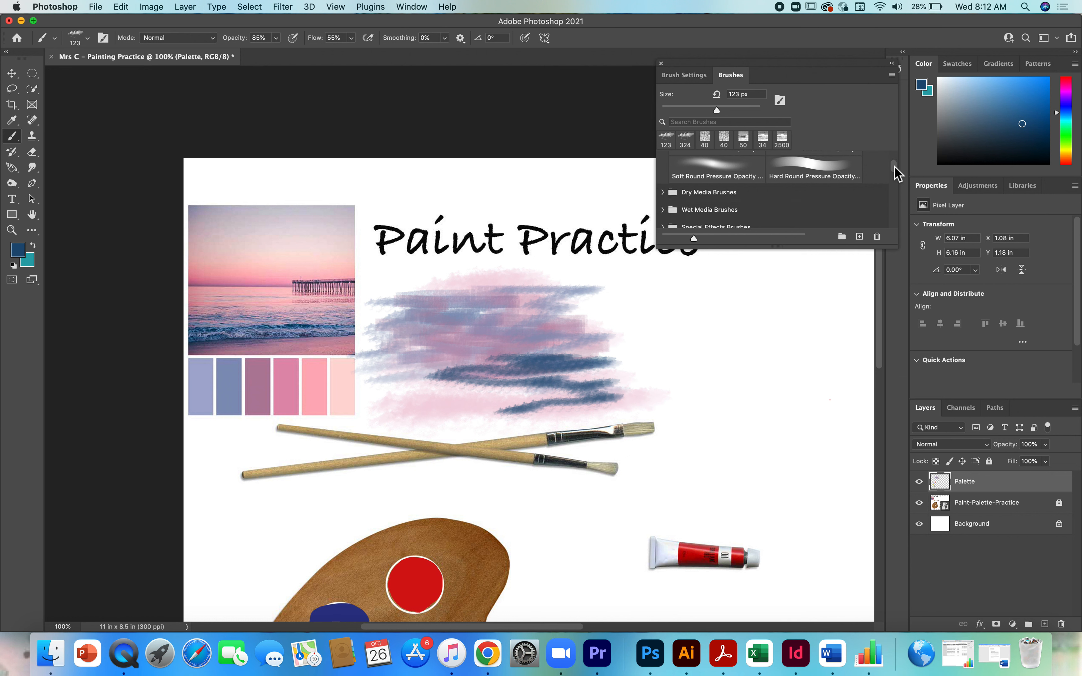
click(663, 192)
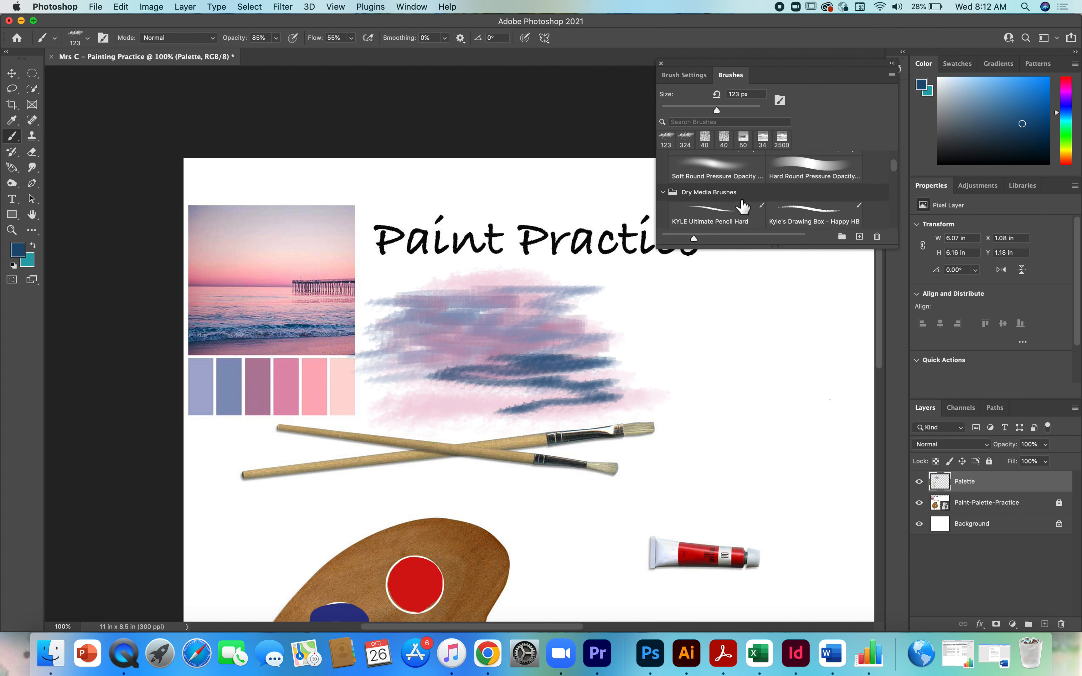
drag(893, 167, 893, 174)
click(664, 192)
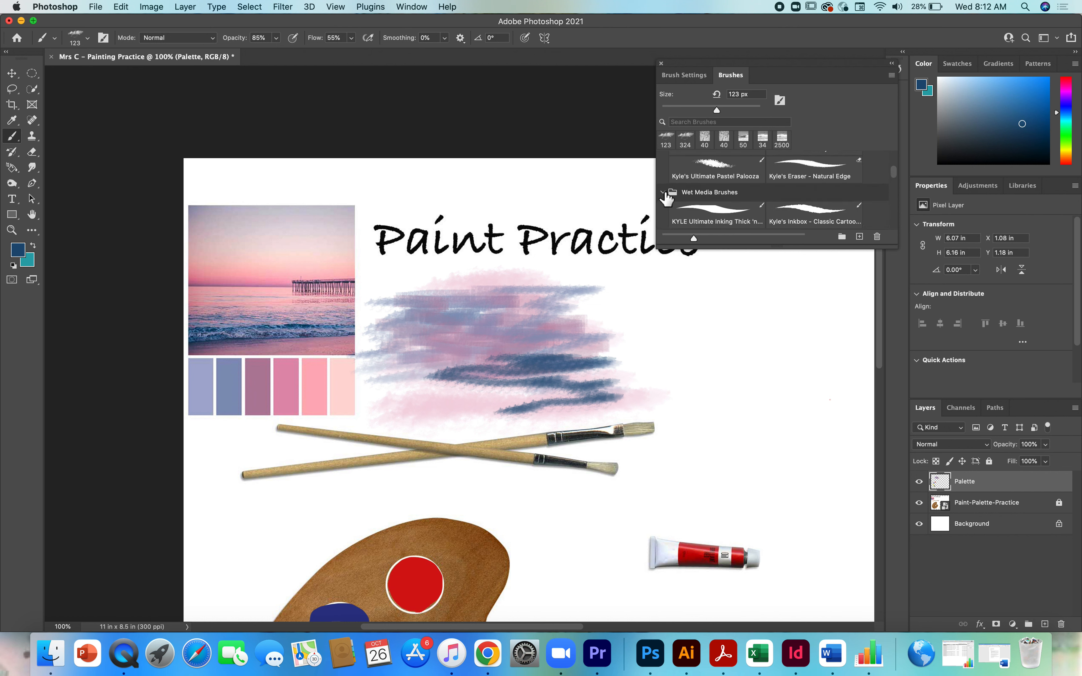
drag(894, 175, 894, 178)
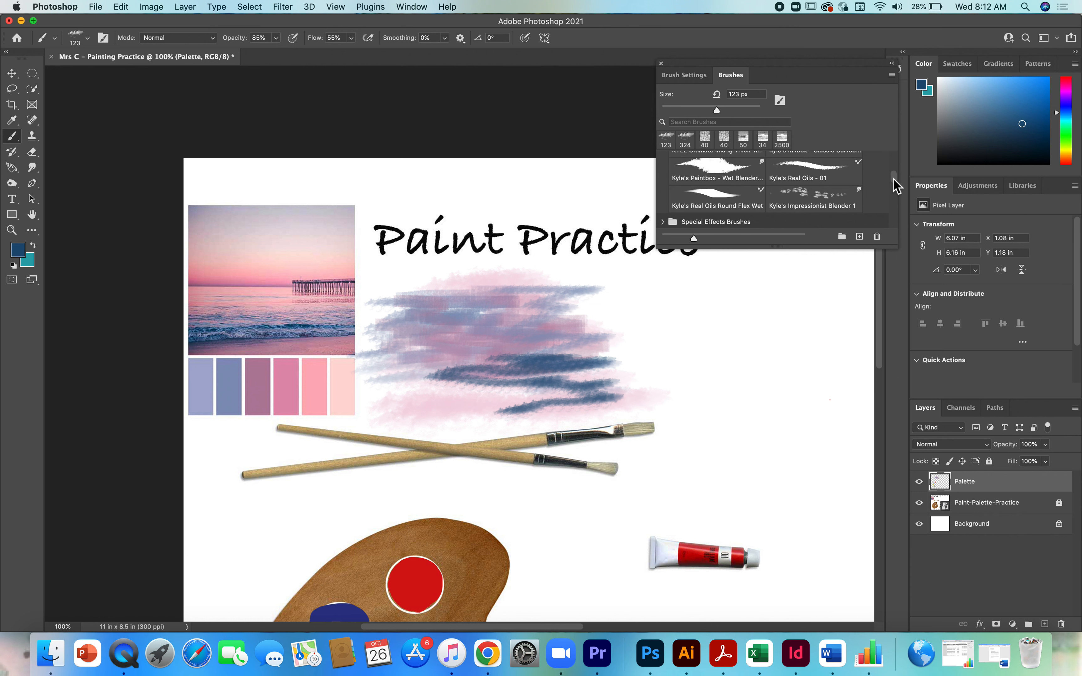
click(715, 175)
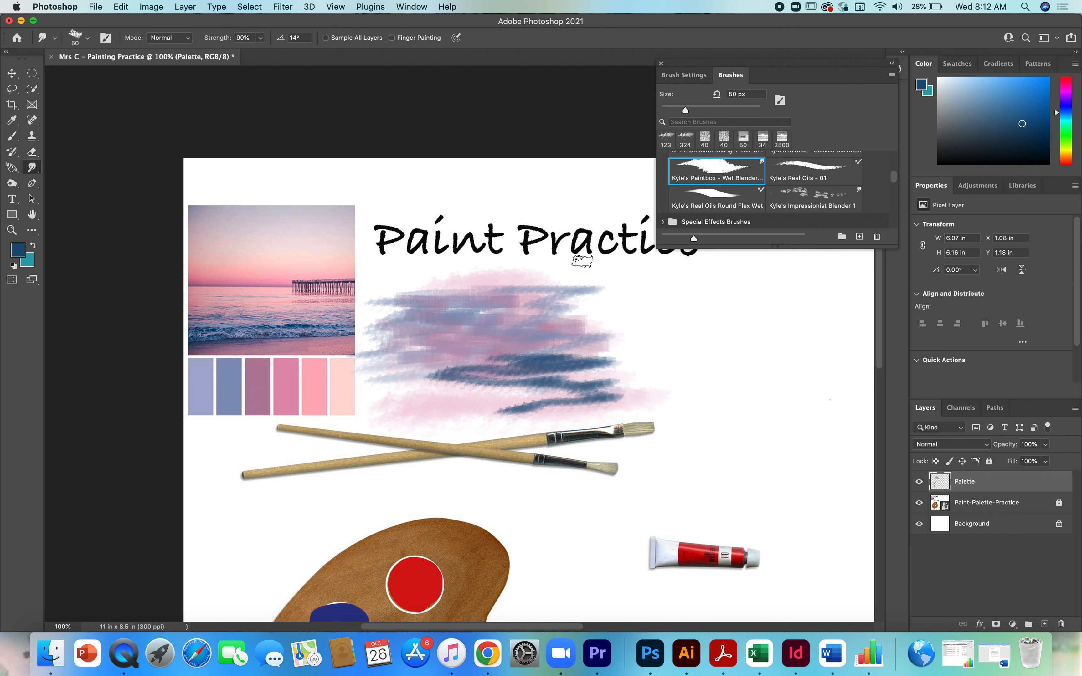
Try smudging the middle of the painted patch at 90% strength, and undo that smudge.
drag(467, 329, 545, 344)
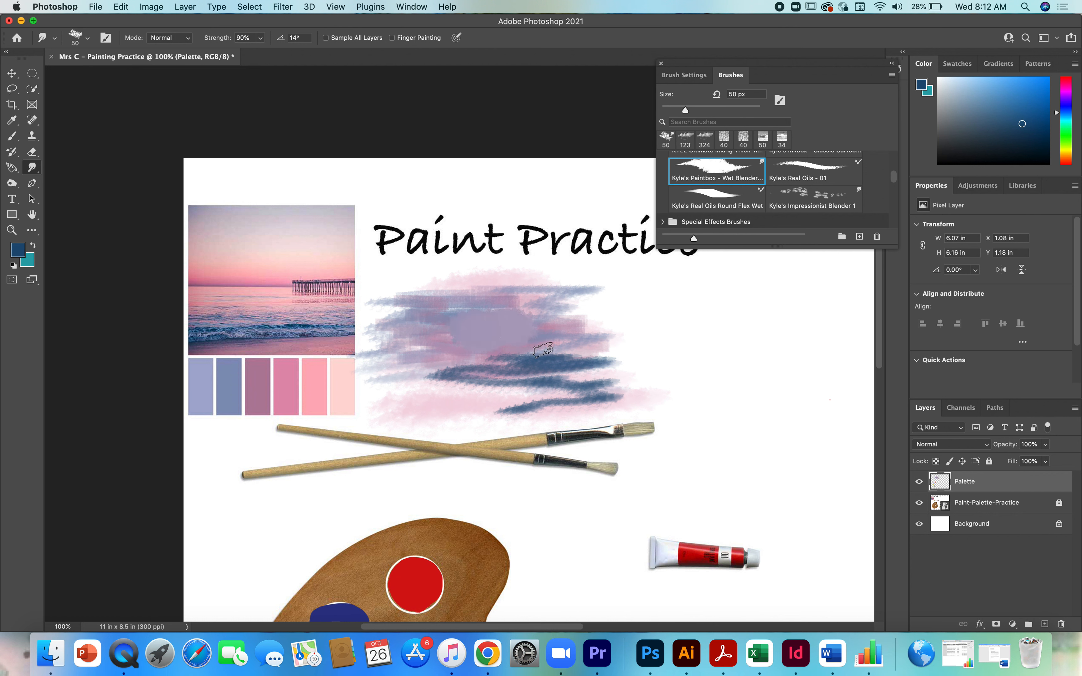
key(super+z)
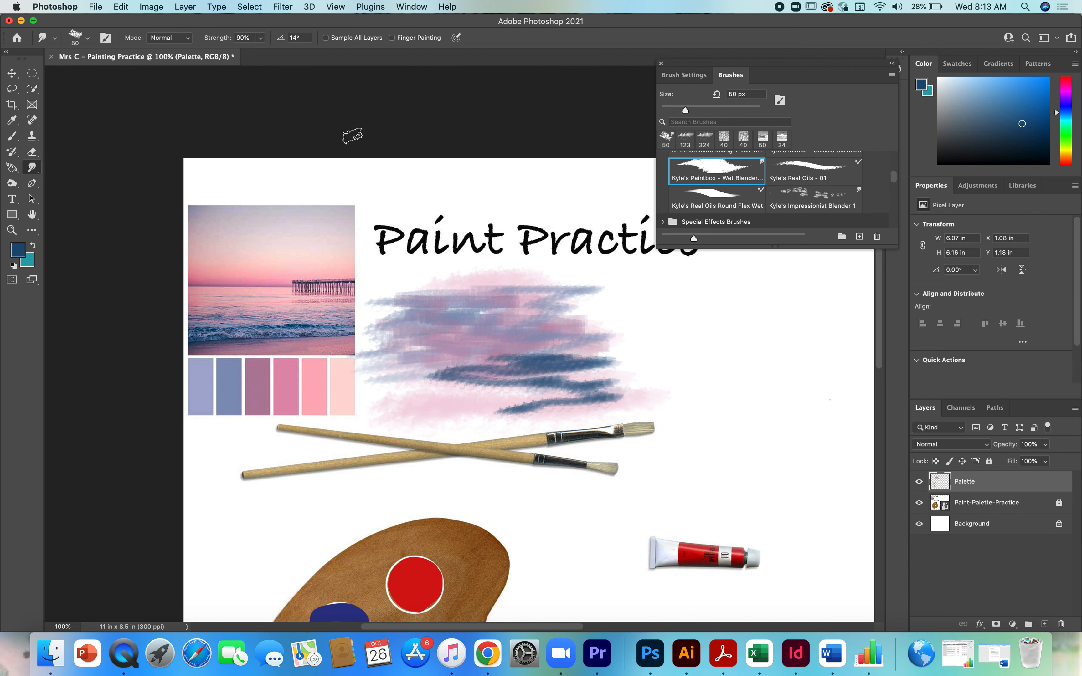
Lower the smudge strength to 29% and blend the dark blue strokes into the patch's middle and lower part.
click(260, 38)
drag(261, 51, 227, 52)
mouse_move(419, 353)
mouse_down()
mouse_move(467, 355)
mouse_move(444, 360)
mouse_up()
drag(551, 372, 450, 380)
drag(573, 382, 593, 382)
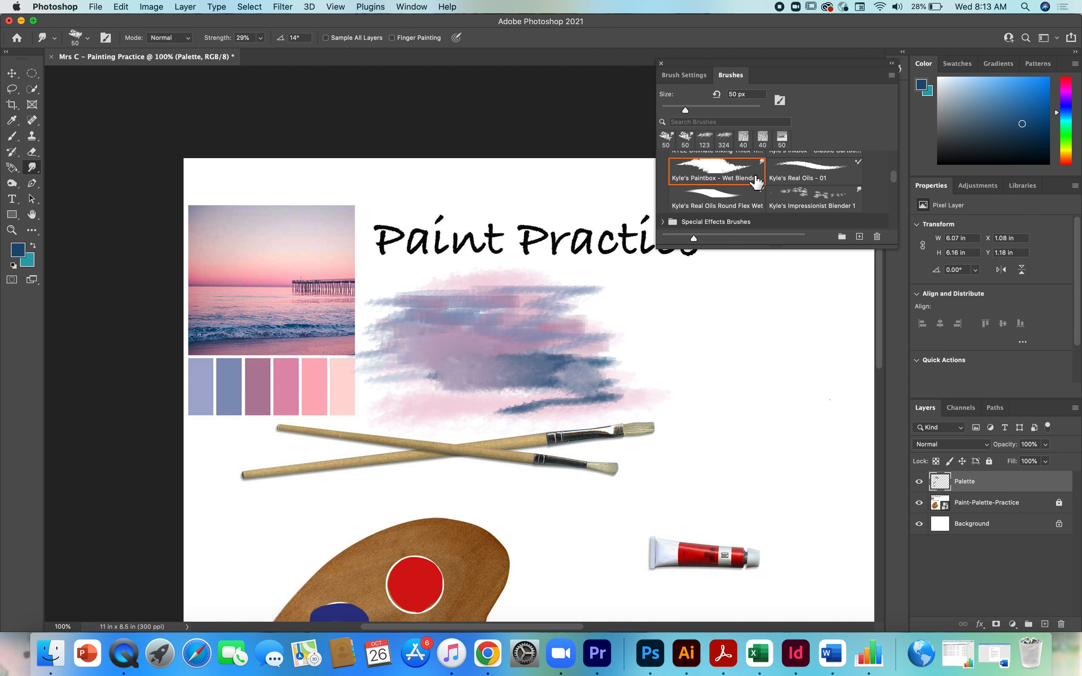
Expand the Special Effects Brushes group and look through its spatter, concept and screentone brushes.
scroll(894, 183, down, 3)
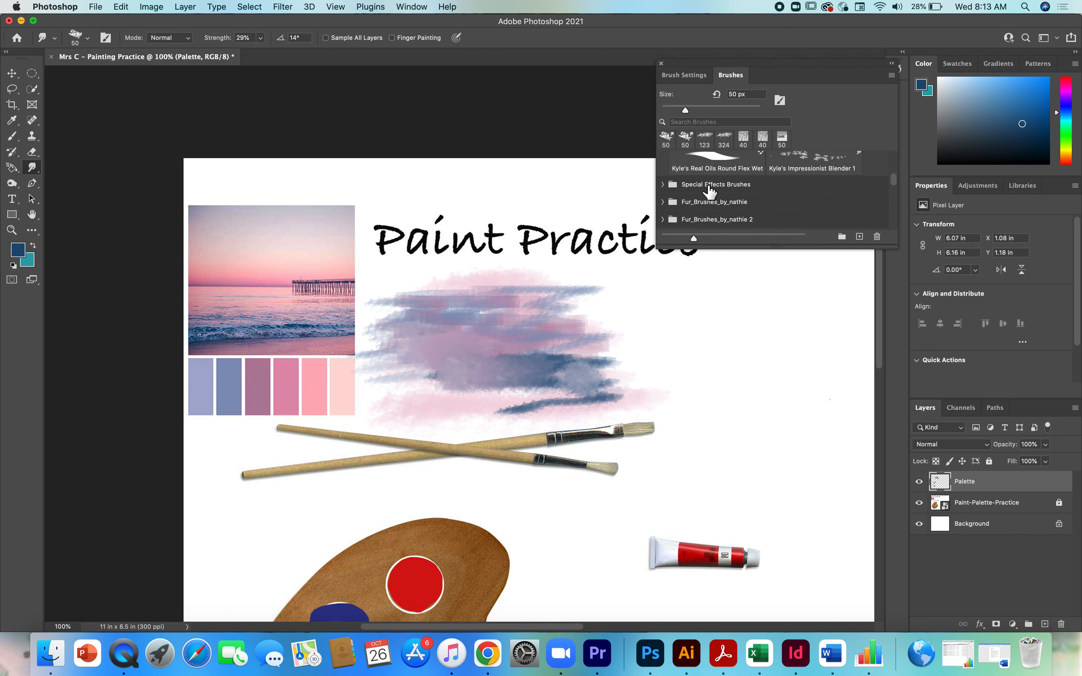
click(666, 185)
scroll(900, 186, down, 3)
scroll(900, 190, down, 3)
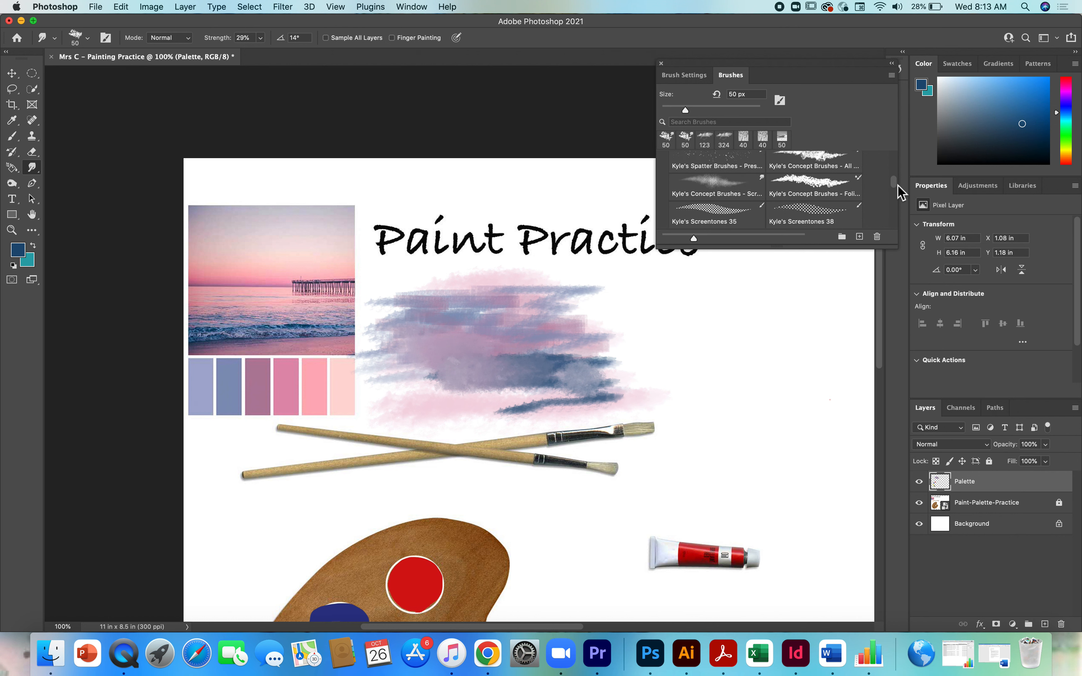
scroll(898, 190, up, 2)
drag(897, 186, 896, 185)
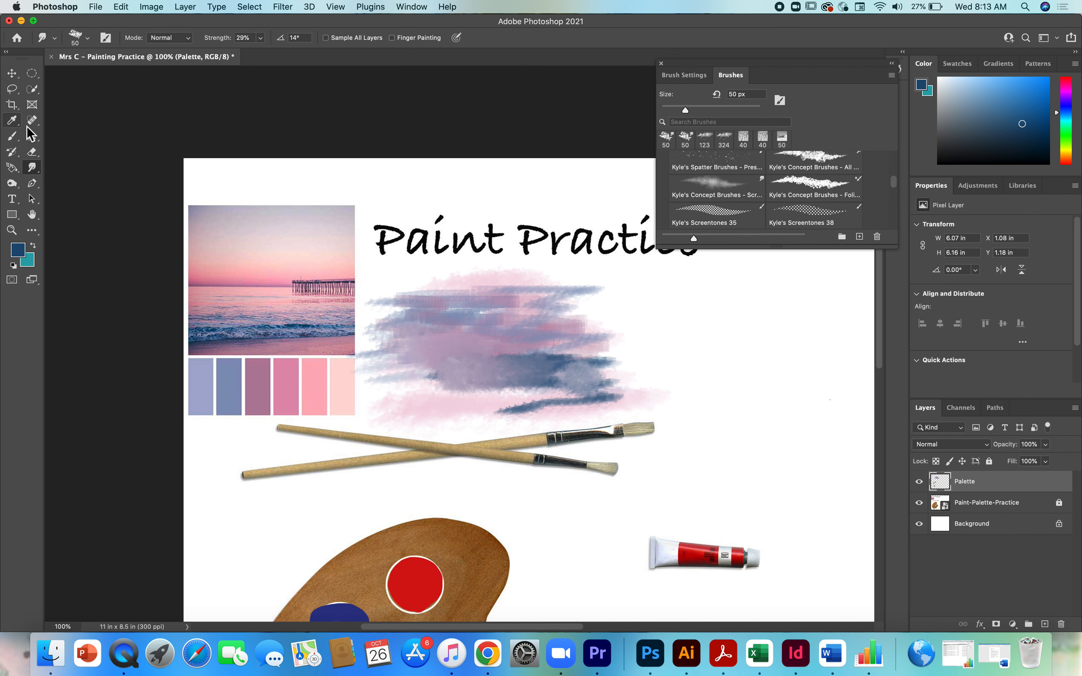
Raise the smudge strength to 100% and smear textured strokes over the patch's upper middle and lower middle.
click(260, 38)
drag(261, 52, 332, 60)
drag(496, 319, 546, 309)
mouse_move(446, 364)
mouse_down()
mouse_move(510, 360)
mouse_move(503, 393)
mouse_move(521, 397)
mouse_up()
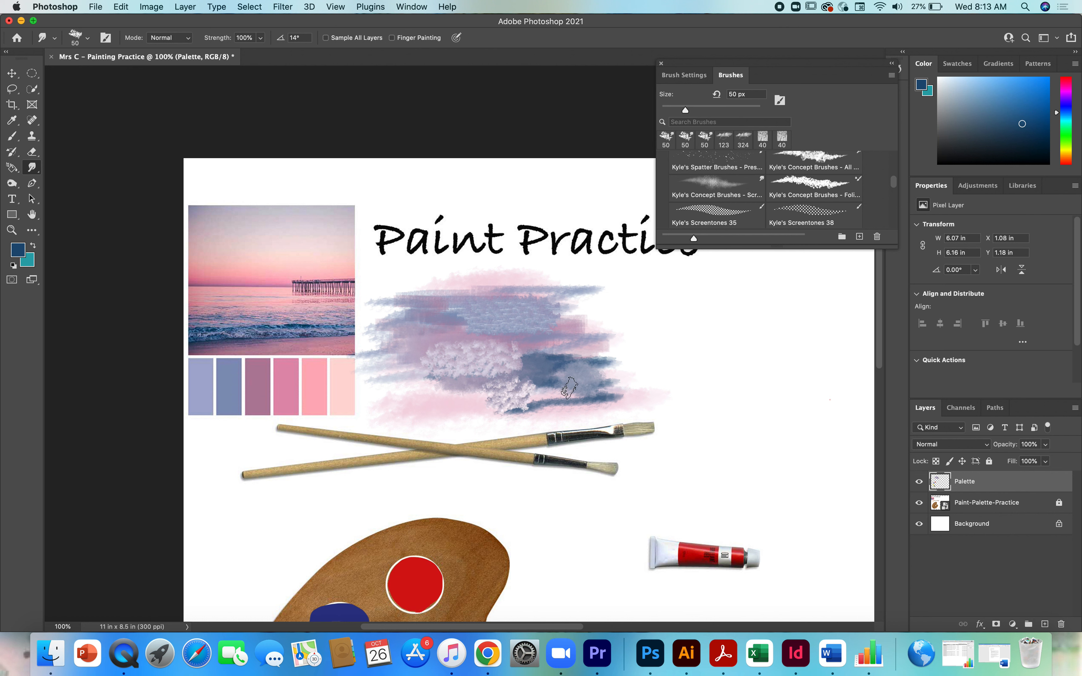
Choose the Smudge tool again and smear textured strokes over the upper left of the patch.
click(33, 172)
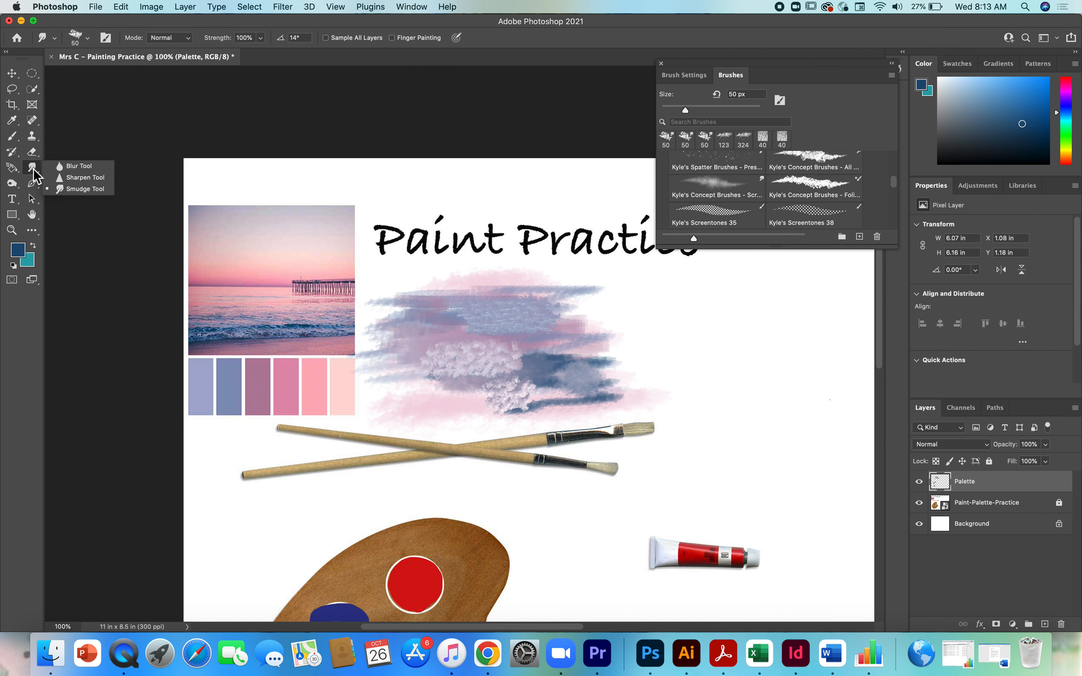
click(83, 189)
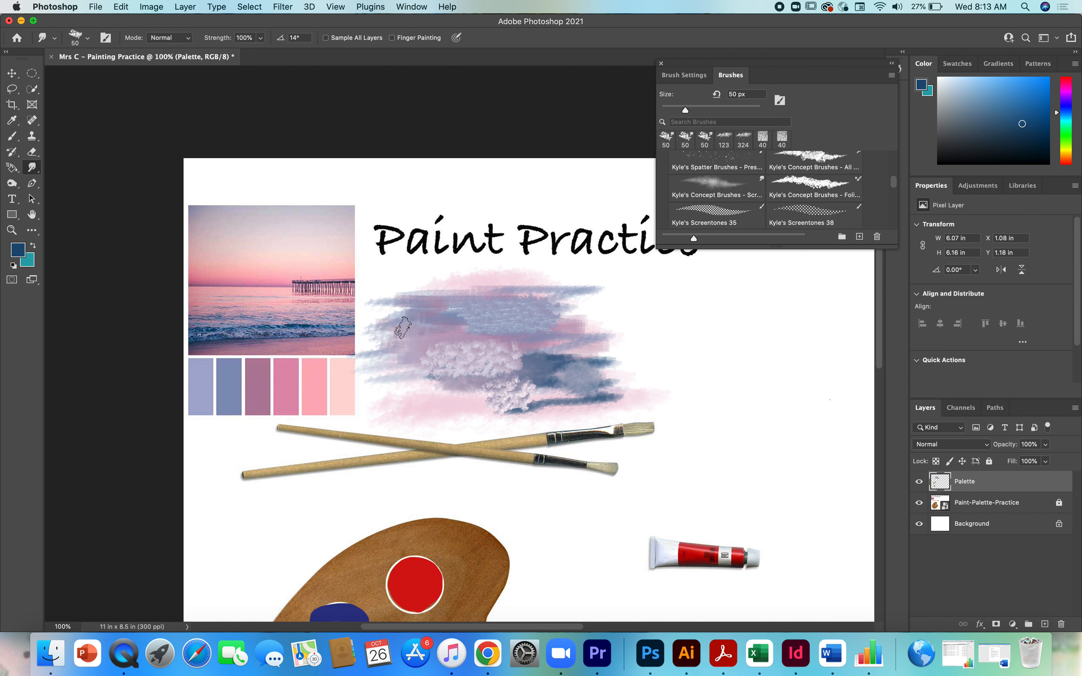
mouse_move(403, 327)
mouse_down()
mouse_move(453, 328)
mouse_move(426, 333)
mouse_up()
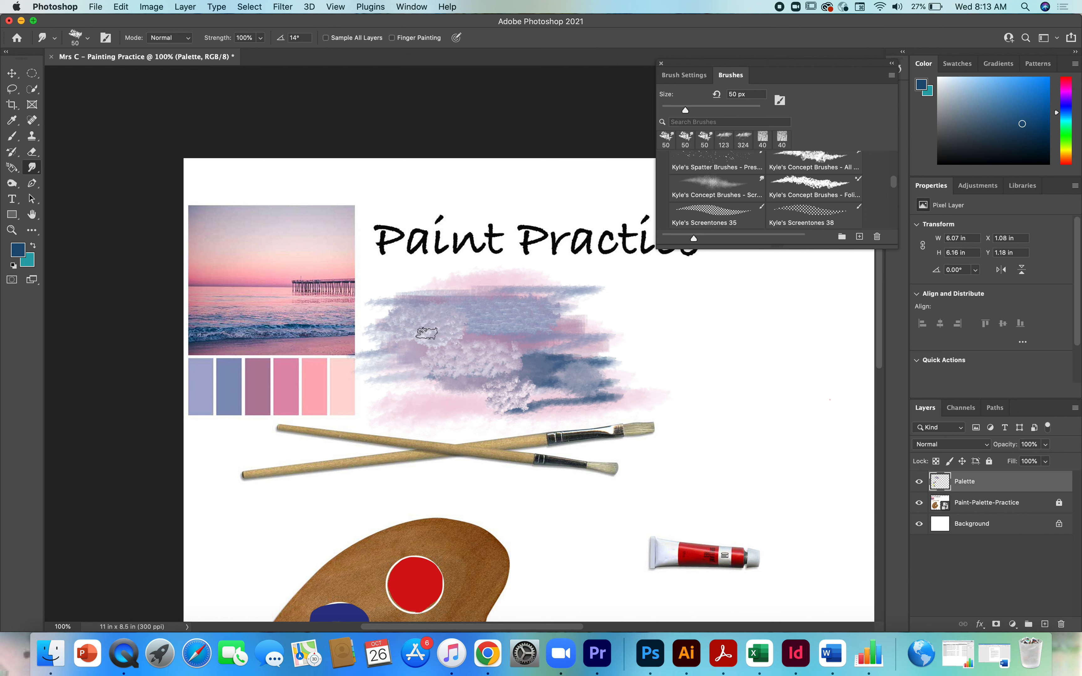
Switch the smudge tip to the 50 px Soft Round brush and smear the upper right of the patch.
click(88, 40)
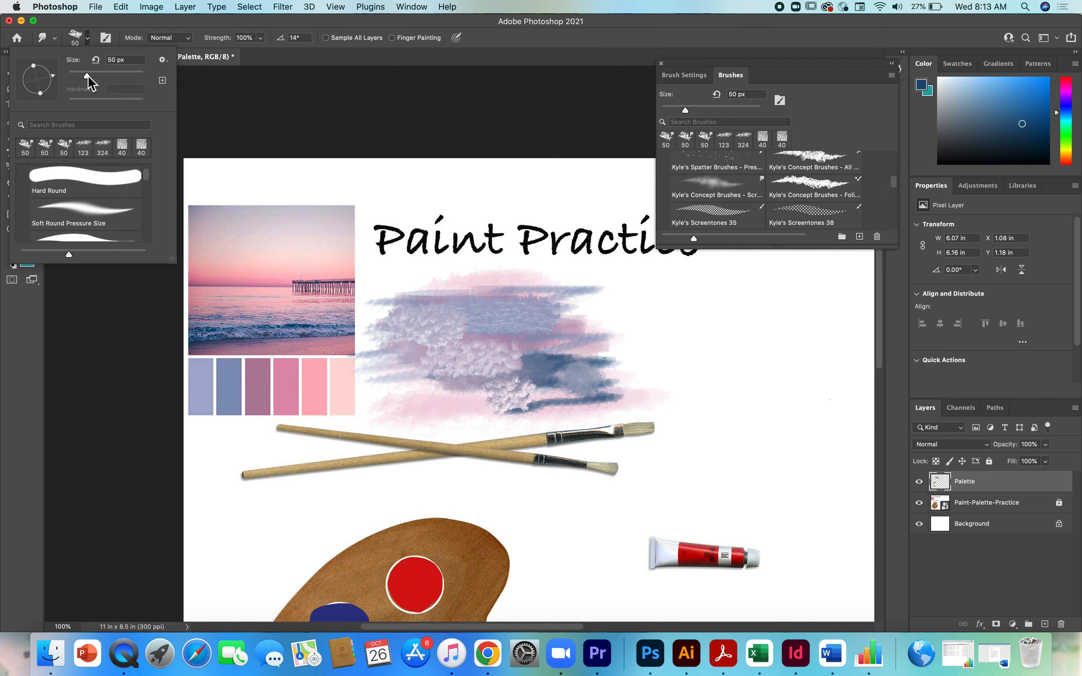
scroll(150, 180, up, 5)
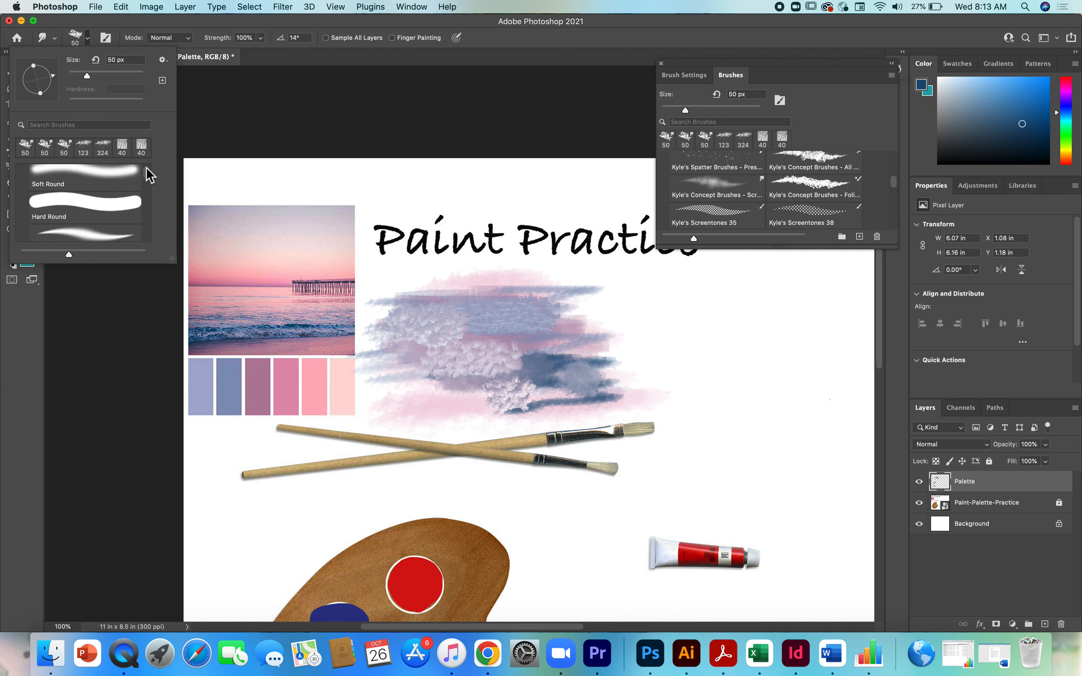
click(80, 198)
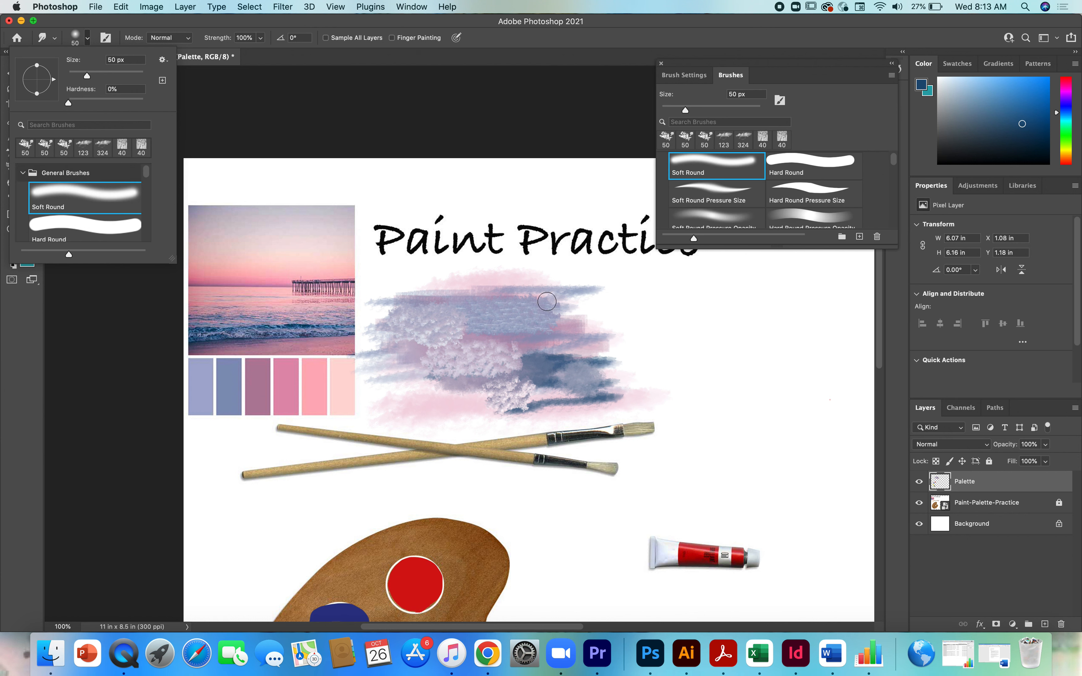
click(521, 313)
mouse_move(556, 329)
mouse_down()
mouse_move(521, 348)
mouse_move(583, 348)
mouse_move(563, 360)
mouse_up()
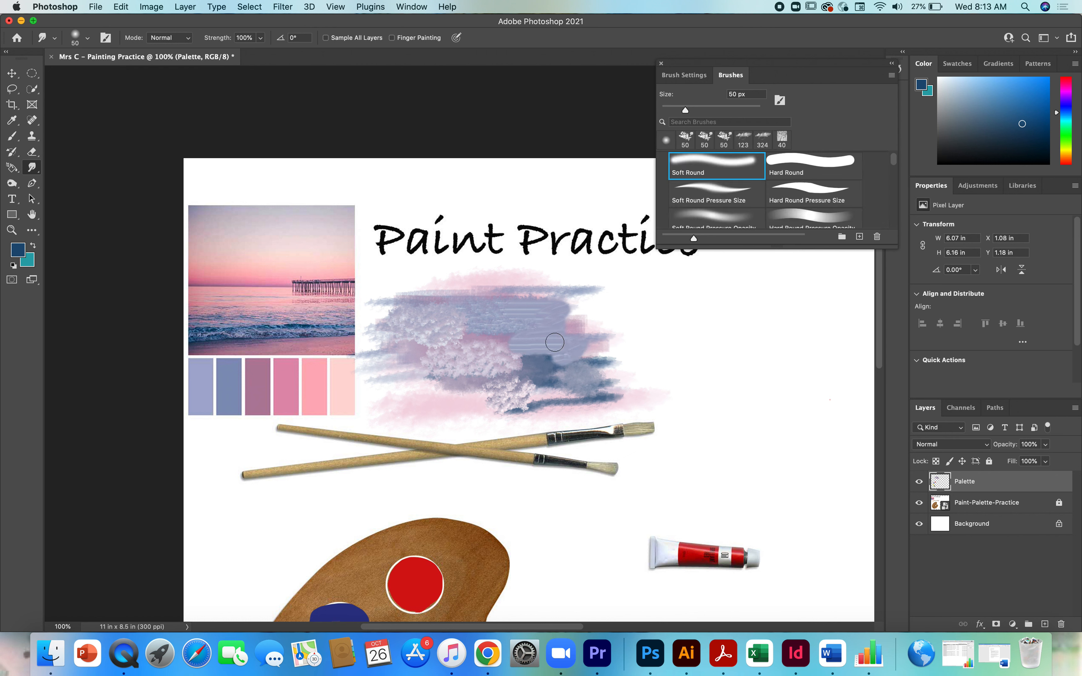
Lower the smudge strength to 26% and soften the textured strokes on the patch's left half.
click(260, 38)
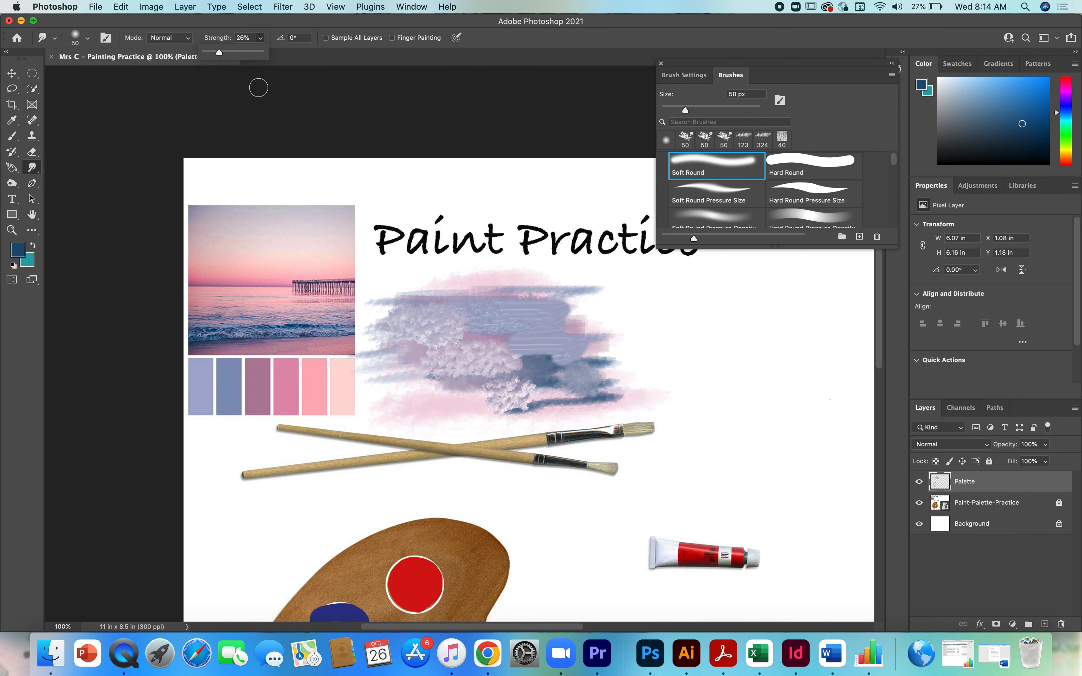
click(448, 298)
drag(470, 367, 437, 335)
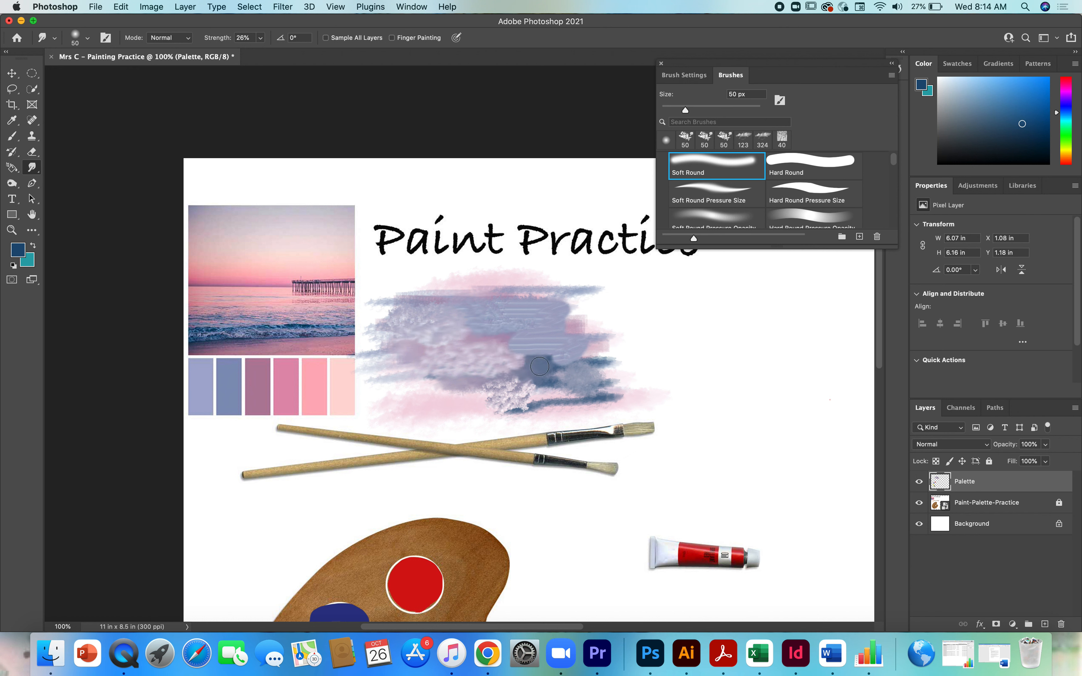
Set the smudge strength to 40% and blend the right half of the patch into the surrounding colours.
click(260, 38)
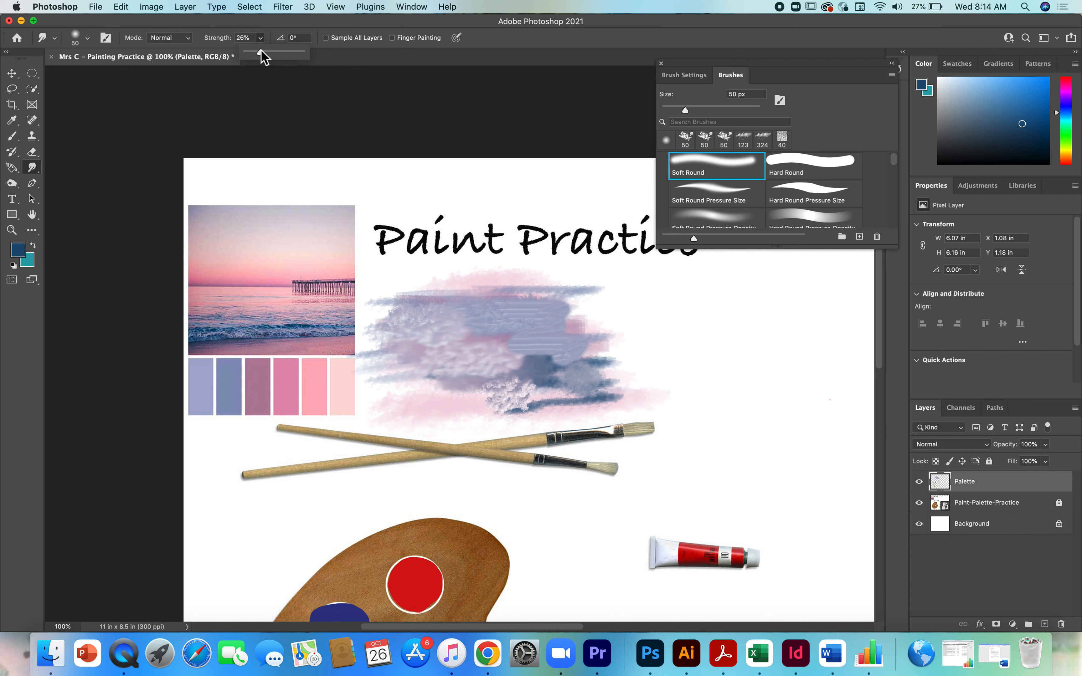
click(584, 318)
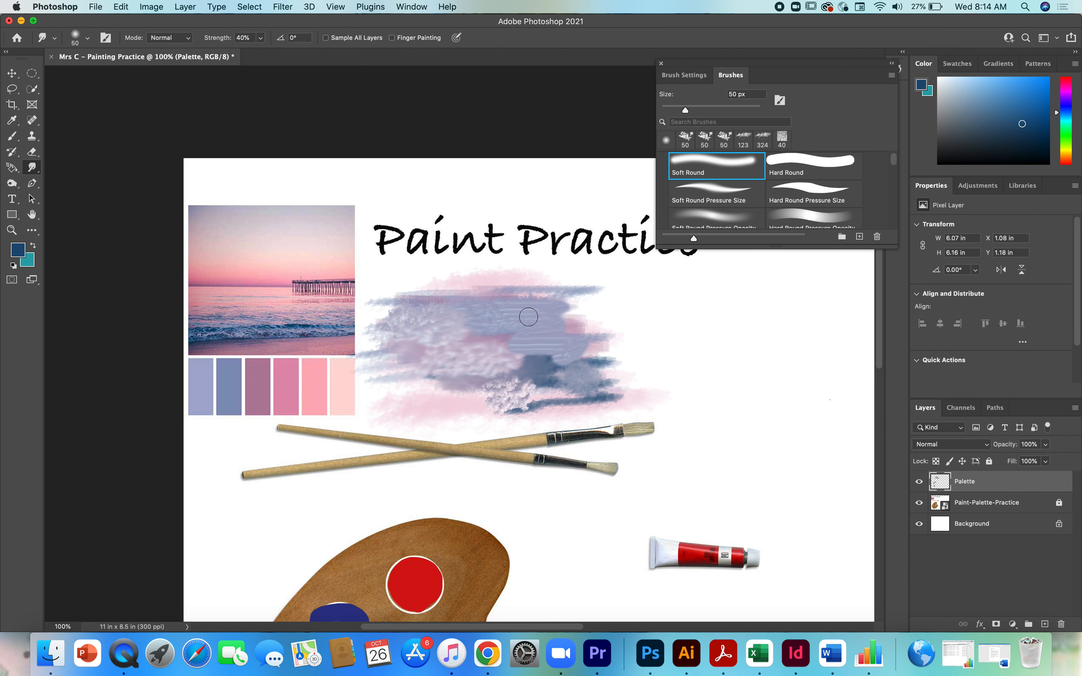
mouse_move(586, 355)
mouse_down()
mouse_move(459, 356)
mouse_move(515, 341)
mouse_move(430, 345)
mouse_move(444, 348)
mouse_move(409, 343)
mouse_move(442, 331)
mouse_move(392, 334)
mouse_move(399, 306)
mouse_move(417, 314)
mouse_move(482, 303)
mouse_move(473, 295)
mouse_move(538, 291)
mouse_up()
drag(547, 377, 598, 356)
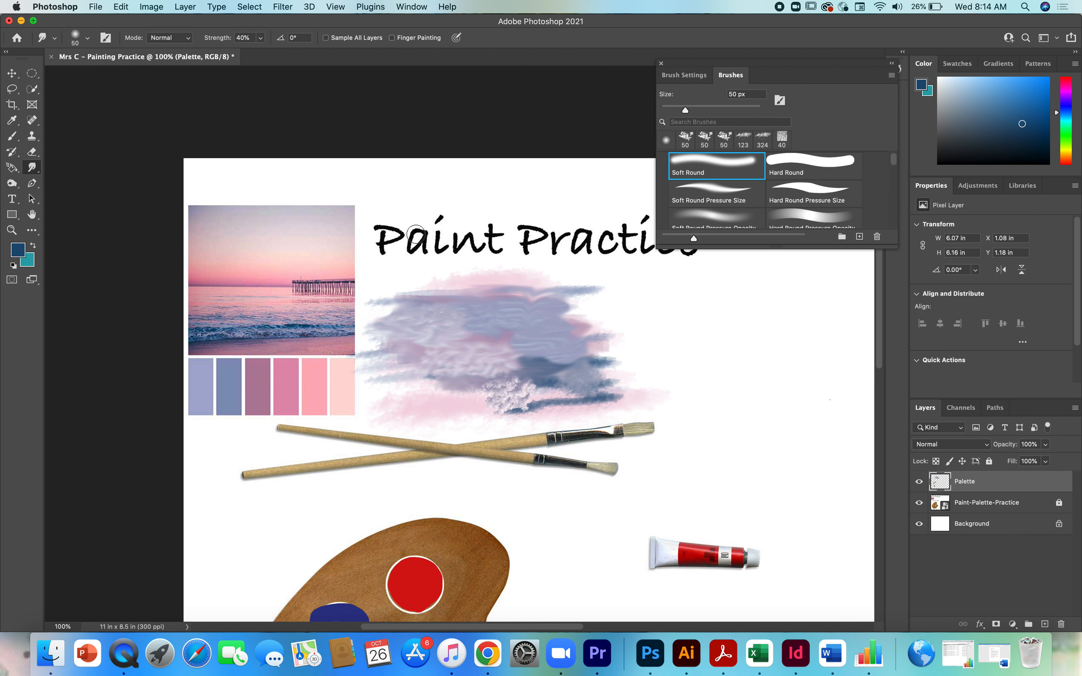
Switch back to the recent 50 px wet blender at 29% strength and try smoothing the upper part of the patch.
scroll(898, 170, up, 2)
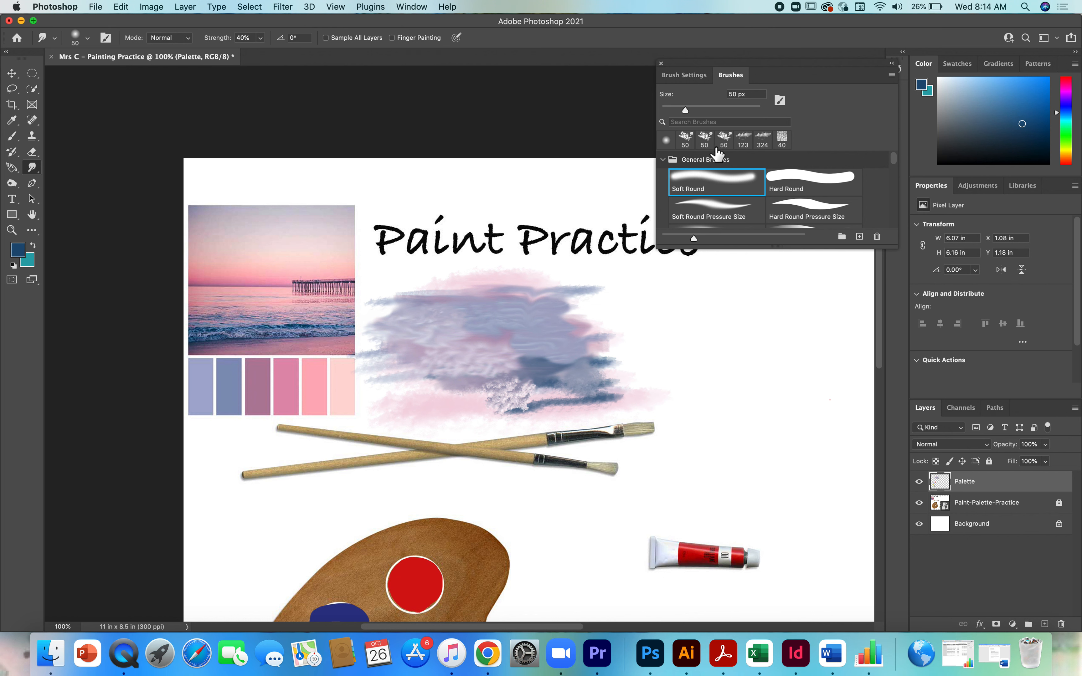
scroll(717, 153, up, 3)
click(706, 138)
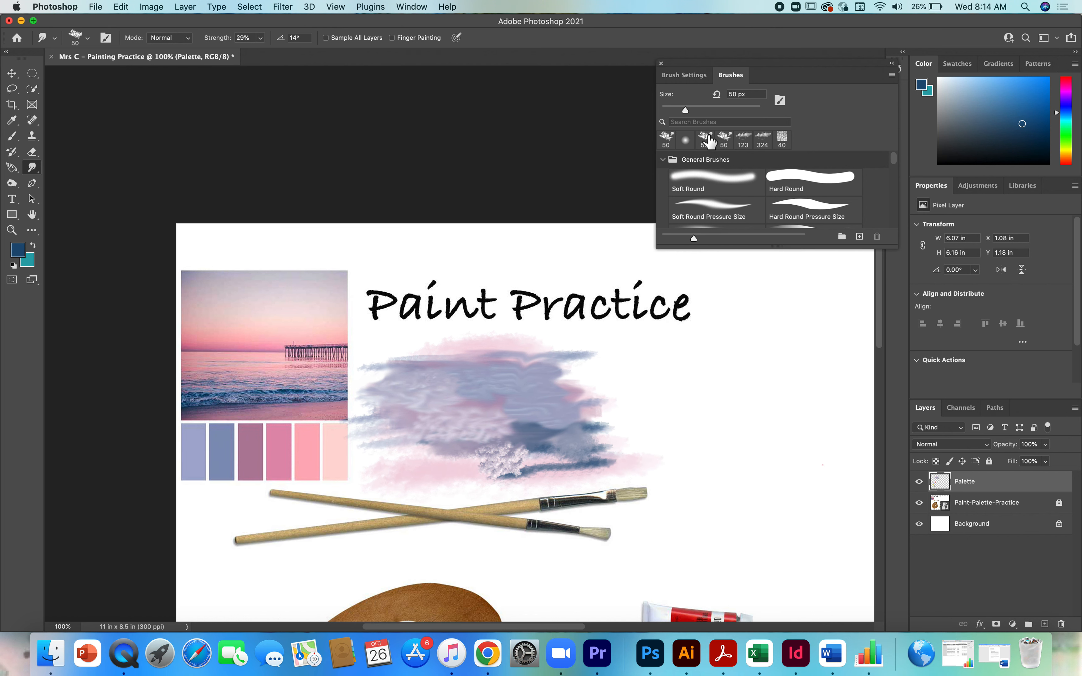
mouse_move(488, 412)
mouse_down()
mouse_move(434, 377)
mouse_move(543, 374)
mouse_move(467, 388)
mouse_up()
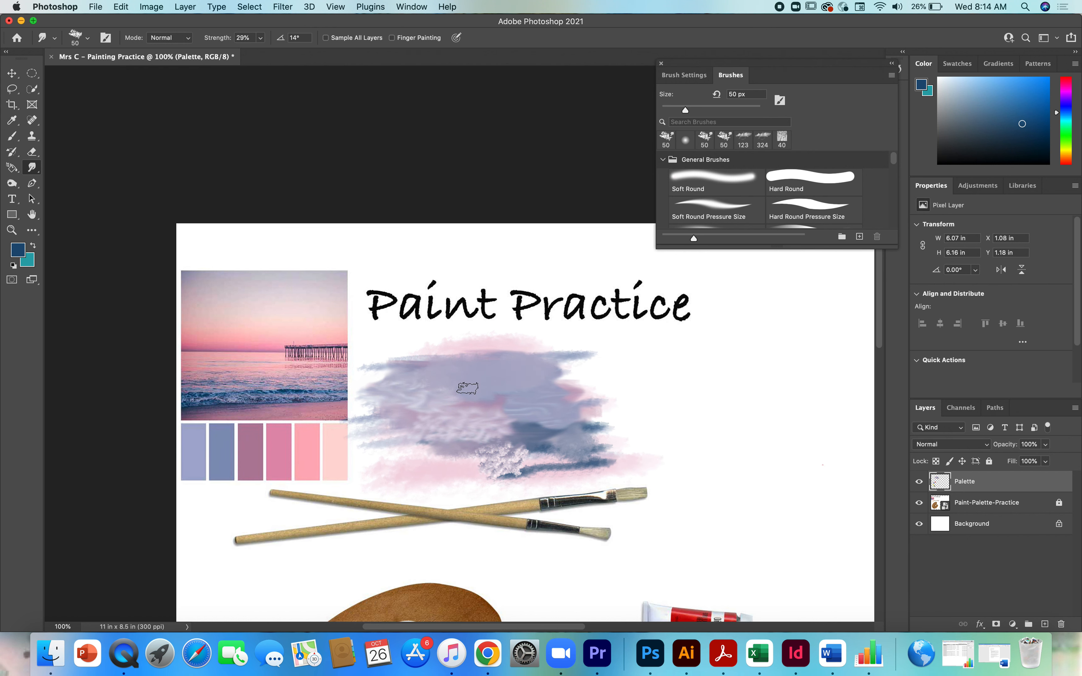
drag(536, 360, 495, 360)
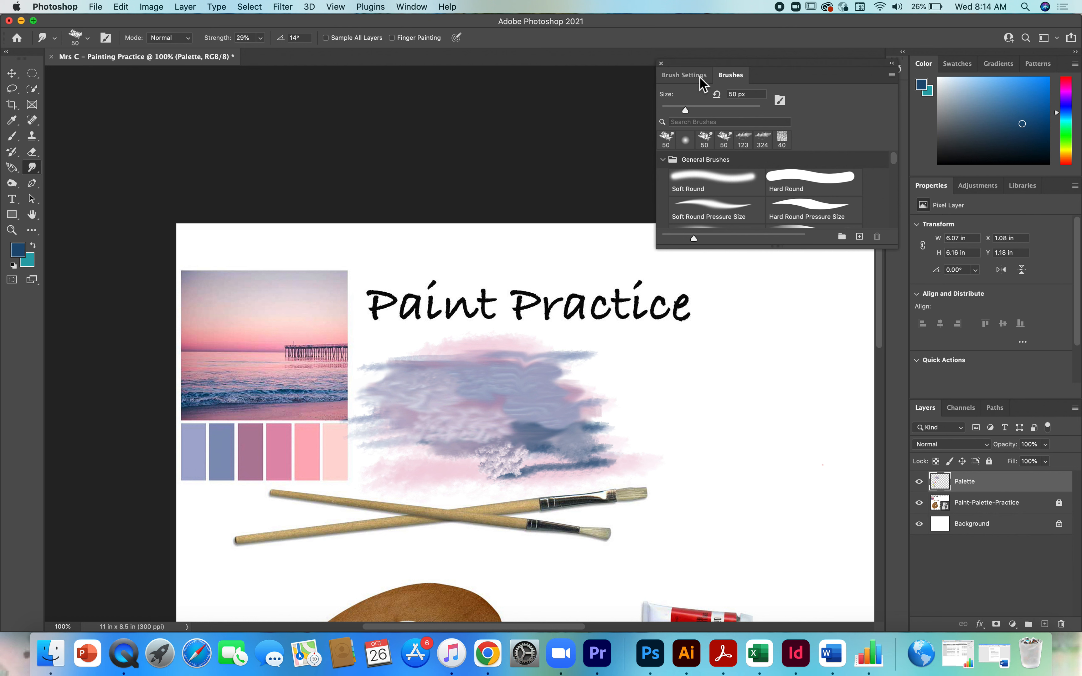
Try smearing the lower right of the patch with the 127 px Kyle's Impressionist Blender 1 at 100% strength, and undo it.
scroll(893, 172, down, 10)
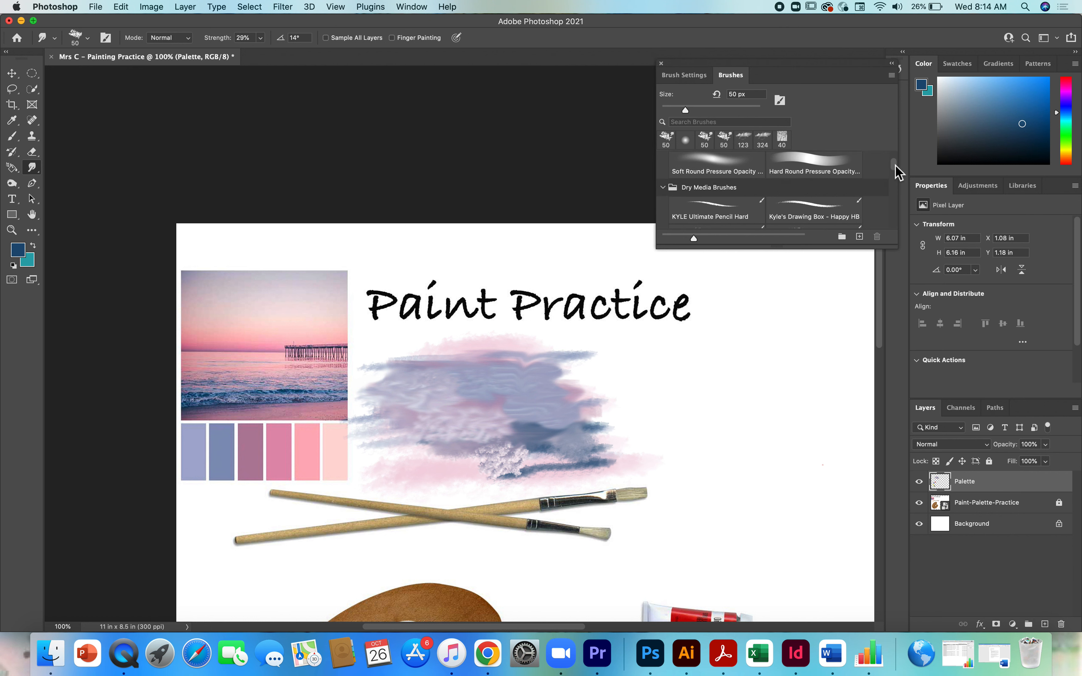
scroll(896, 172, down, 5)
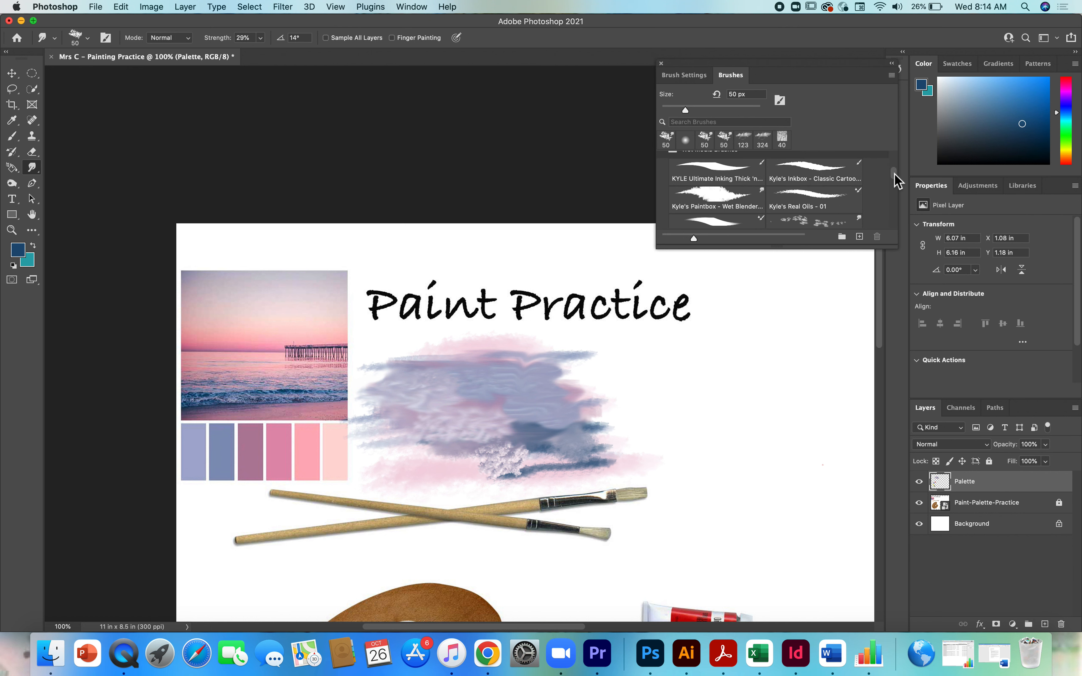
scroll(896, 182, up, 1)
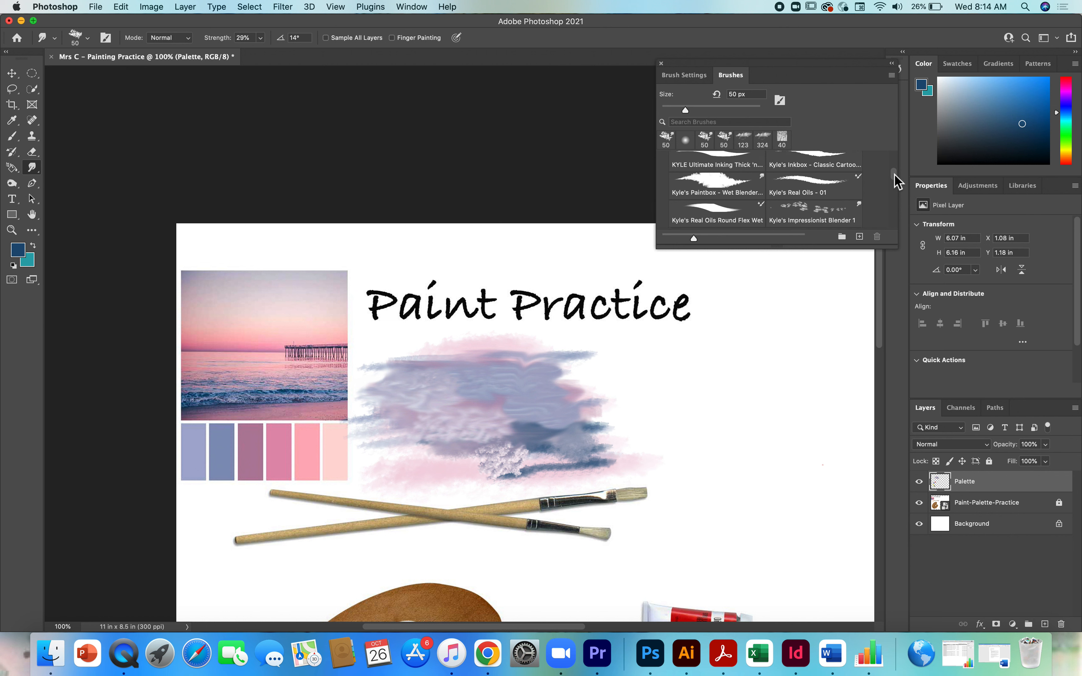
drag(895, 175, 895, 180)
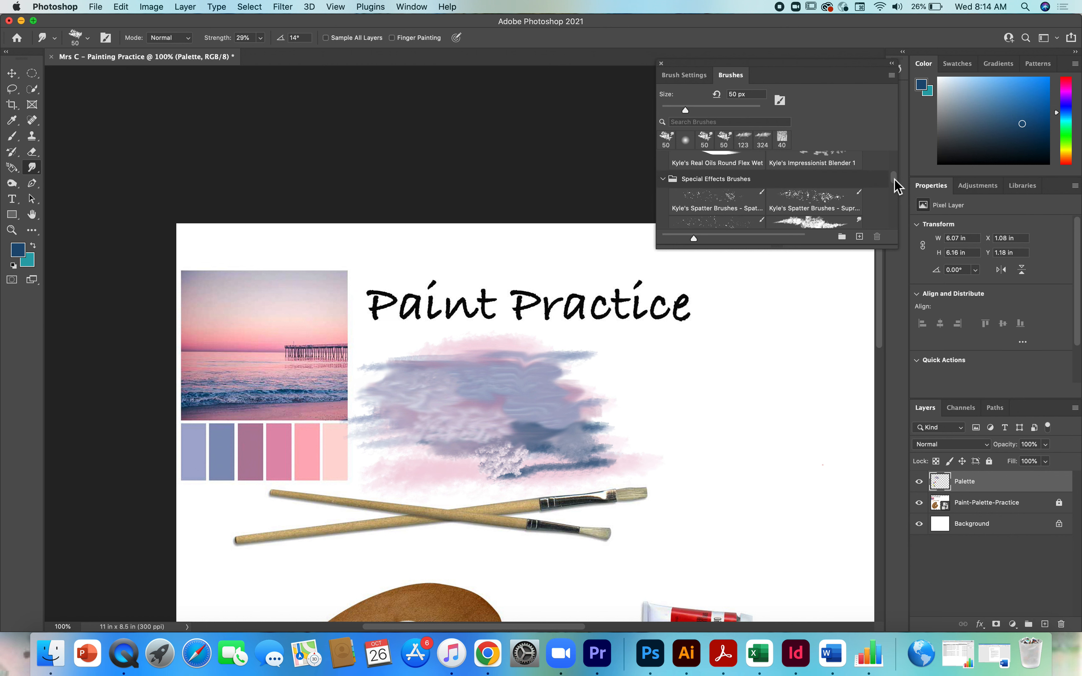
click(819, 165)
mouse_move(478, 386)
mouse_down()
mouse_move(505, 401)
mouse_move(447, 416)
mouse_move(599, 443)
mouse_move(555, 465)
mouse_move(566, 461)
mouse_up()
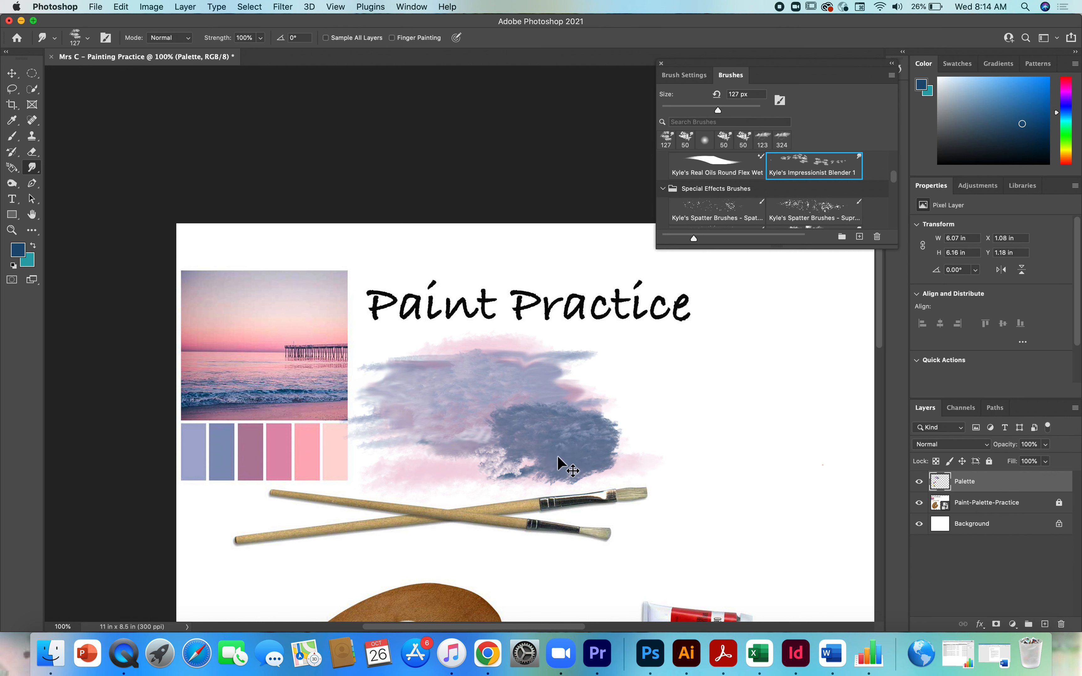
key(super+z)
key(super+z)
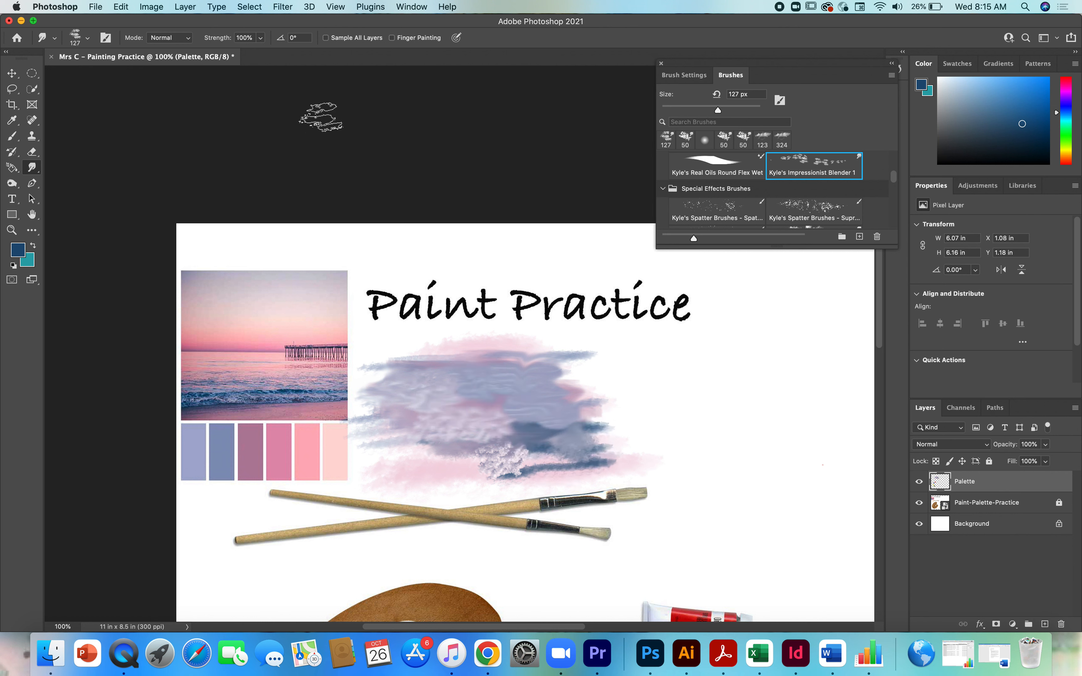
Lower the smudge strength to 33%, try the impressionist blender on the patch's left half, and undo the smear.
click(260, 38)
drag(259, 50, 223, 52)
mouse_move(449, 376)
mouse_down()
mouse_move(498, 381)
mouse_move(414, 412)
mouse_move(544, 434)
mouse_move(484, 446)
mouse_up()
key(super+z)
key(super+z)
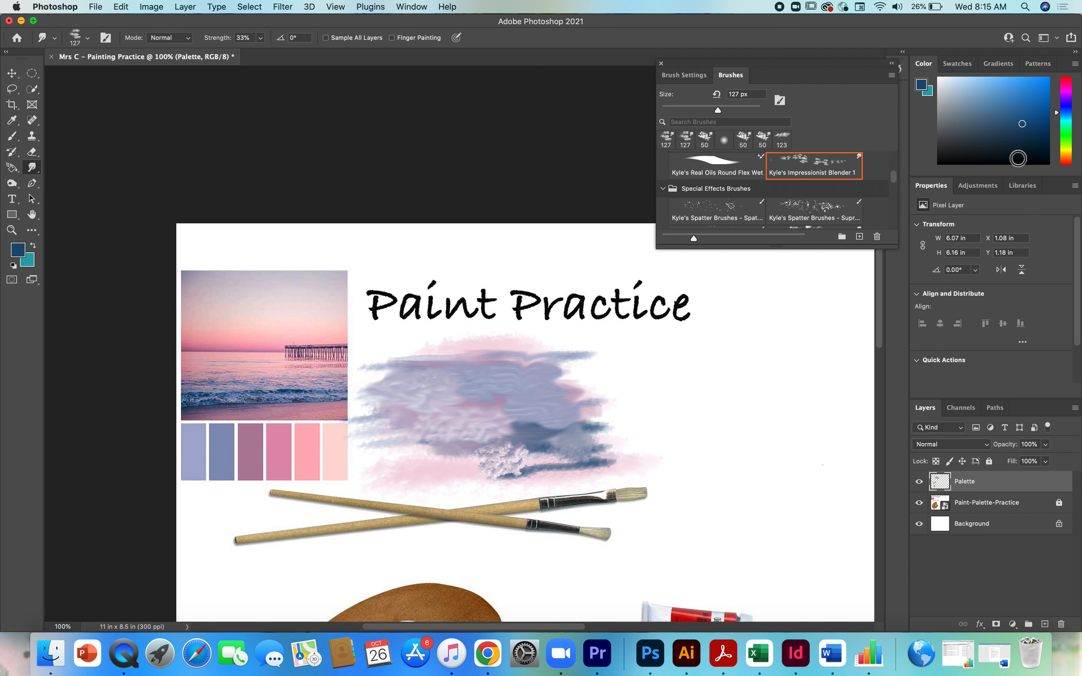
Switch the smudge tip to Soft Round at 70 px and smooth the textured strokes across the patch.
drag(894, 176, 892, 150)
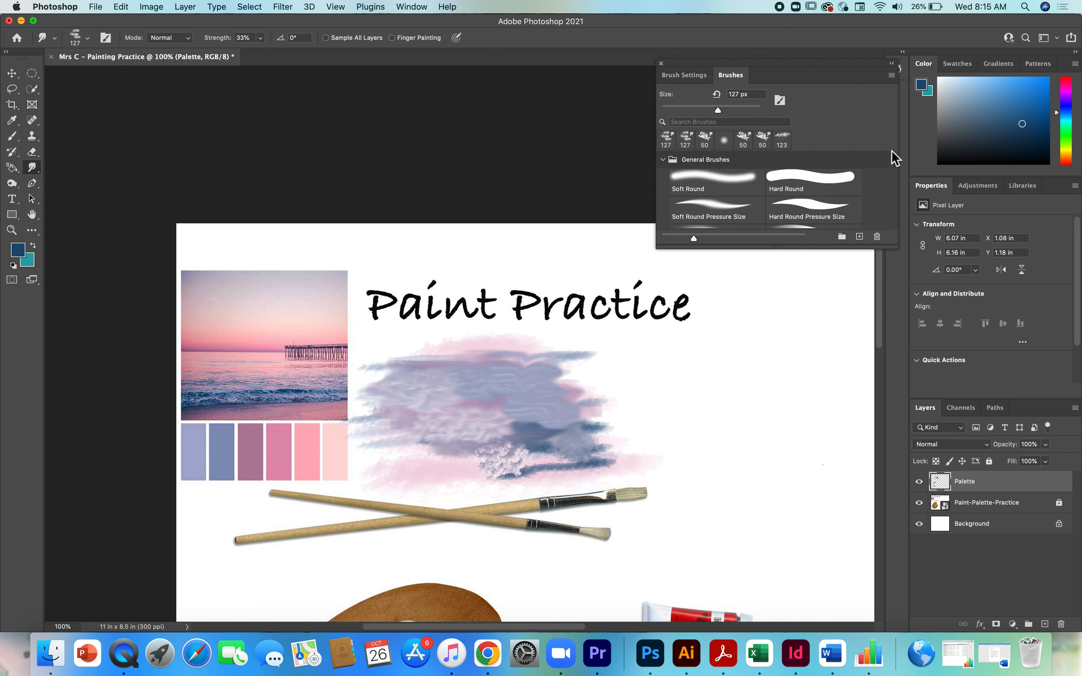
click(720, 179)
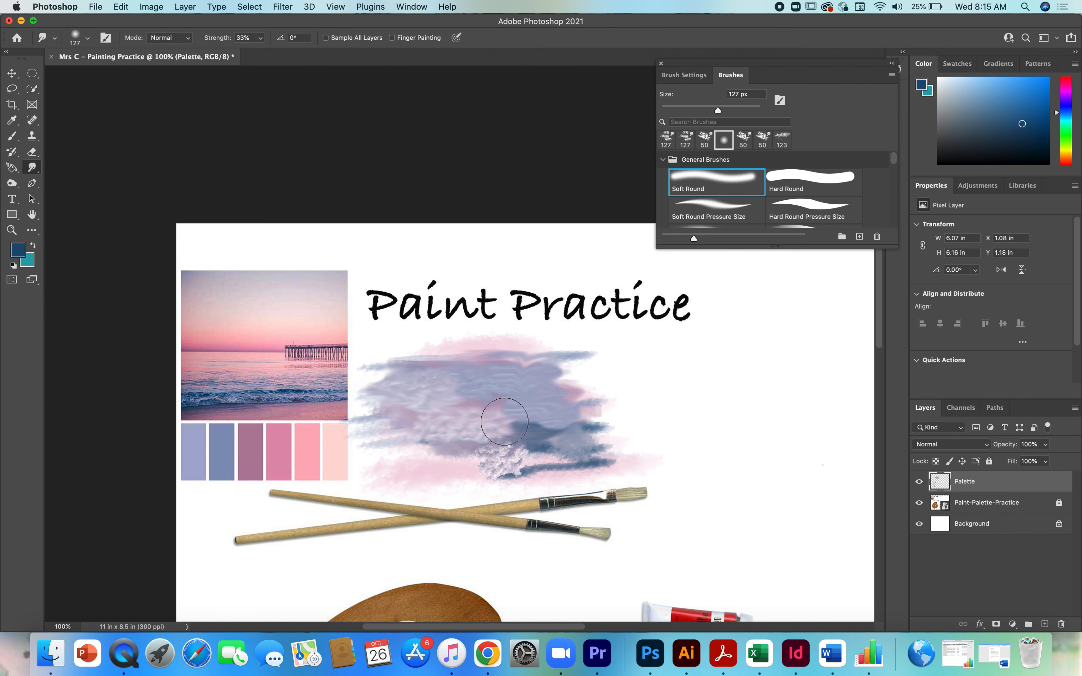
key(bracketleft)
key(bracketleft)
key(bracketleft)
key(bracketleft)
mouse_move(476, 404)
mouse_down()
mouse_move(532, 402)
mouse_move(452, 420)
mouse_move(536, 425)
mouse_move(469, 434)
mouse_move(525, 434)
mouse_move(475, 447)
mouse_move(578, 447)
mouse_move(479, 460)
mouse_move(512, 475)
mouse_move(490, 476)
mouse_move(528, 481)
mouse_move(595, 479)
mouse_move(583, 443)
mouse_move(531, 440)
mouse_move(658, 431)
mouse_move(489, 424)
mouse_move(639, 392)
mouse_move(425, 417)
mouse_move(632, 383)
mouse_move(499, 382)
mouse_move(454, 386)
mouse_move(520, 422)
mouse_move(677, 419)
mouse_up()
mouse_move(453, 453)
mouse_down()
mouse_move(365, 447)
mouse_move(419, 454)
mouse_move(399, 418)
mouse_move(377, 419)
mouse_move(428, 424)
mouse_move(382, 434)
mouse_move(397, 444)
mouse_move(515, 451)
mouse_move(548, 467)
mouse_move(482, 453)
mouse_move(528, 441)
mouse_move(434, 449)
mouse_move(456, 461)
mouse_move(571, 424)
mouse_move(476, 430)
mouse_move(541, 437)
mouse_move(485, 439)
mouse_move(482, 425)
mouse_move(448, 422)
mouse_move(501, 409)
mouse_move(405, 410)
mouse_move(409, 396)
mouse_move(460, 384)
mouse_move(400, 383)
mouse_move(522, 409)
mouse_move(365, 429)
mouse_move(451, 360)
mouse_move(591, 354)
mouse_move(605, 372)
mouse_move(621, 368)
mouse_move(582, 419)
mouse_move(530, 451)
mouse_move(567, 460)
mouse_move(569, 476)
mouse_move(628, 467)
mouse_move(505, 477)
mouse_move(476, 496)
mouse_move(489, 480)
mouse_move(606, 475)
mouse_move(573, 460)
mouse_move(462, 450)
mouse_move(519, 432)
mouse_move(464, 456)
mouse_move(411, 461)
mouse_move(450, 448)
mouse_up()
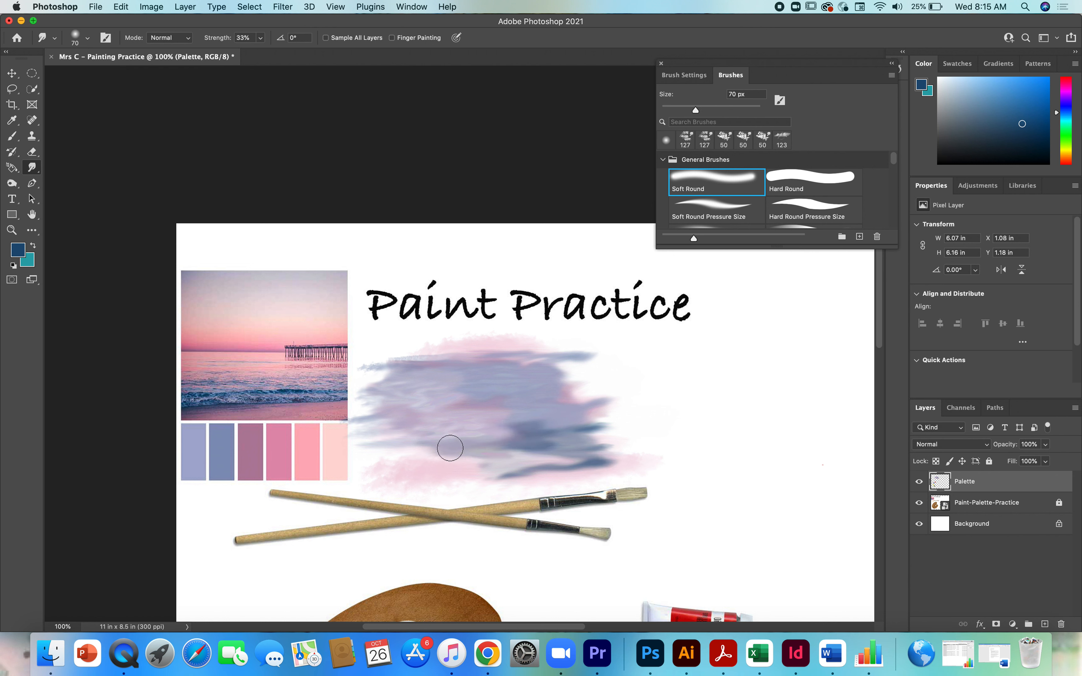
Set the Brush tool to Kyle's Ultimate Pastel Palooza at 25 px, try a dark blue stroke on the lower patch, and undo it.
click(12, 136)
mouse_move(894, 224)
mouse_down()
mouse_move(886, 152)
mouse_move(890, 173)
mouse_up()
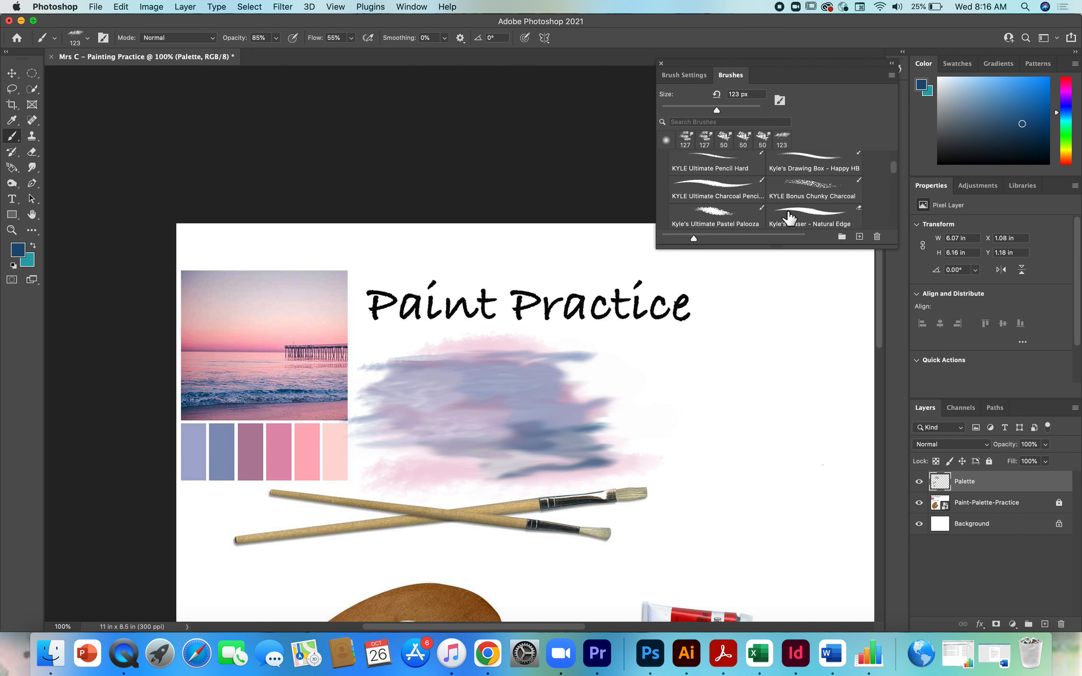
click(717, 218)
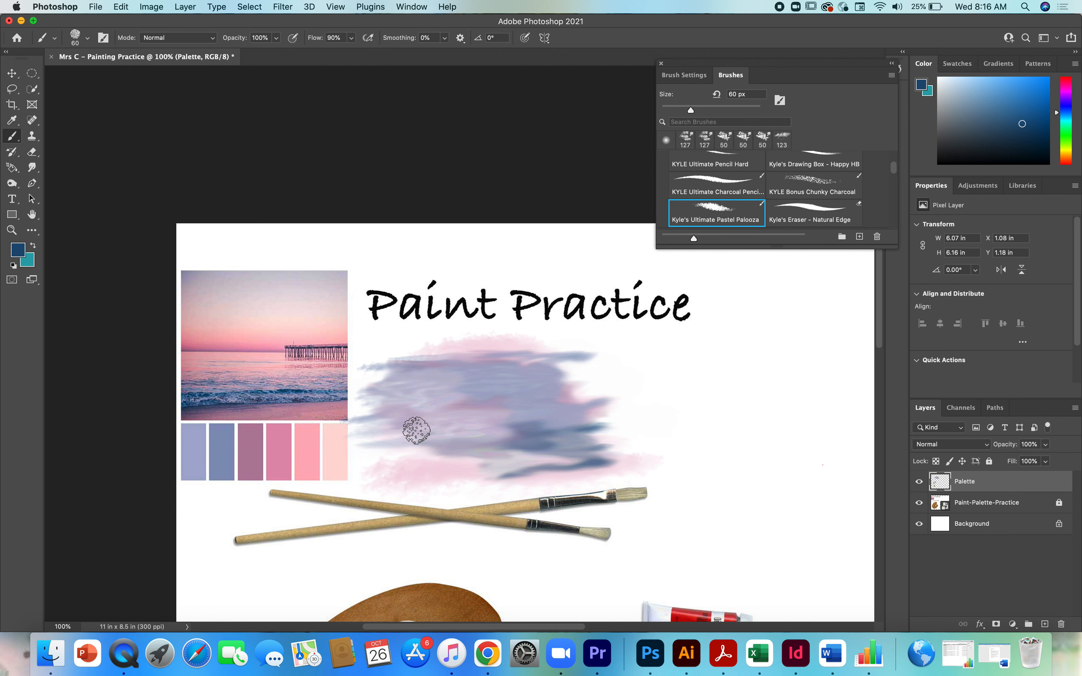
key(bracketleft)
key(bracketleft)
key(bracketleft)
key(bracketleft)
key(bracketleft)
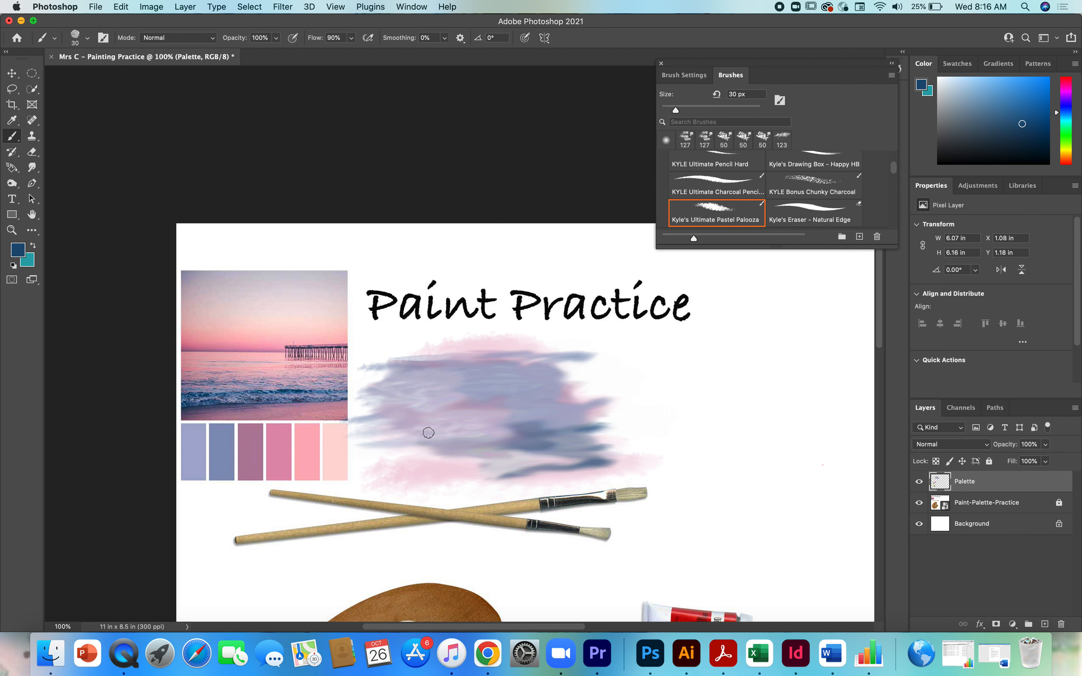
drag(415, 450, 483, 449)
key(super+z)
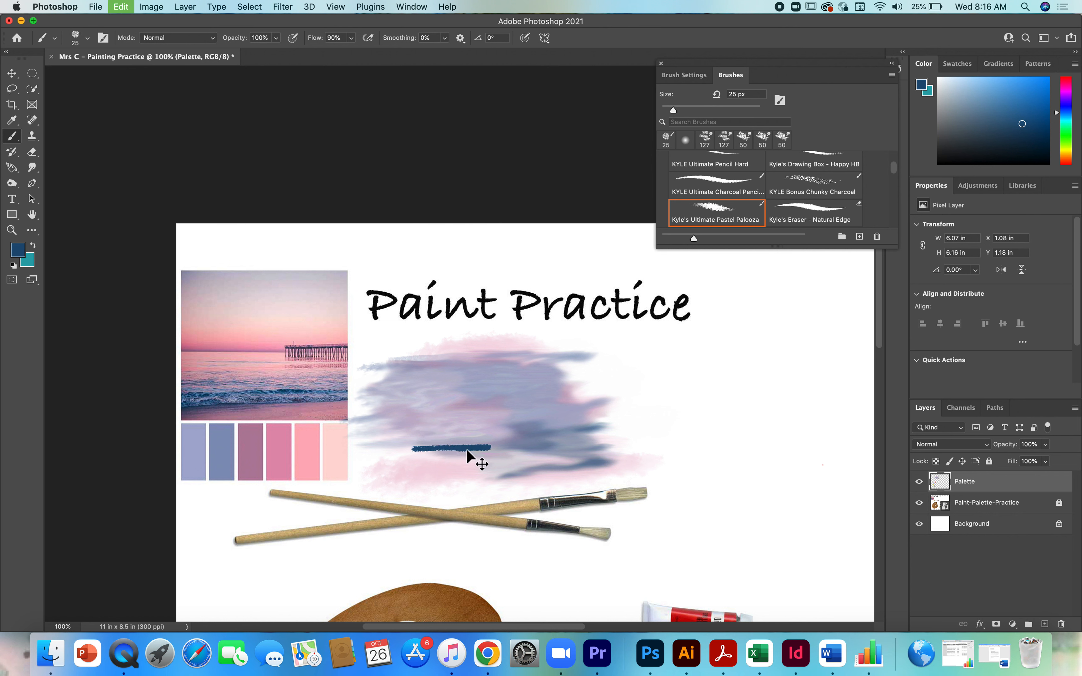
Lower the brush opacity to 52% and paint dark blue zigzag strokes across the lower and left parts of the patch.
click(276, 39)
drag(277, 54, 249, 52)
mouse_move(418, 445)
mouse_down()
mouse_move(483, 442)
mouse_move(463, 445)
mouse_move(478, 447)
mouse_move(466, 459)
mouse_move(575, 454)
mouse_move(511, 467)
mouse_move(535, 469)
mouse_up()
mouse_move(484, 408)
mouse_down()
mouse_move(383, 421)
mouse_move(441, 422)
mouse_up()
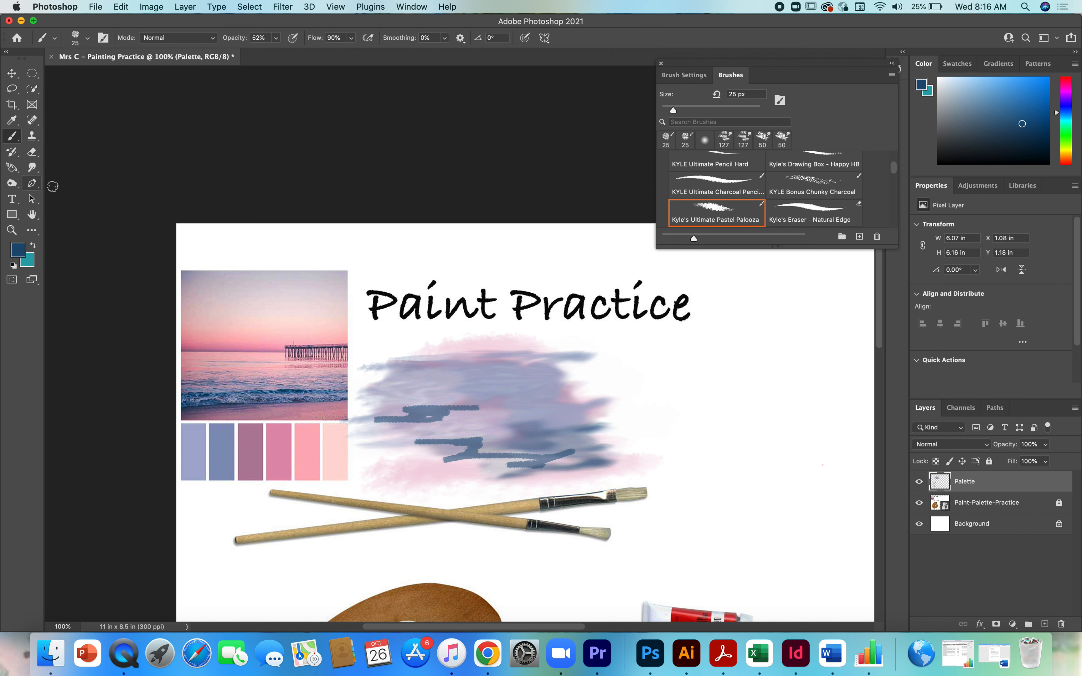
Smudge the new dark blue strokes into the surrounding colours with the 70 px Soft Round tip.
click(32, 167)
mouse_move(484, 411)
mouse_down()
mouse_move(449, 412)
mouse_move(523, 404)
mouse_move(449, 413)
mouse_up()
mouse_move(405, 406)
mouse_down()
mouse_move(430, 425)
mouse_move(493, 423)
mouse_move(430, 431)
mouse_move(477, 441)
mouse_up()
mouse_move(420, 417)
mouse_down()
mouse_move(366, 430)
mouse_move(444, 418)
mouse_move(439, 396)
mouse_move(415, 422)
mouse_move(481, 438)
mouse_move(394, 430)
mouse_move(420, 453)
mouse_move(454, 458)
mouse_move(383, 447)
mouse_move(469, 459)
mouse_move(492, 444)
mouse_move(551, 463)
mouse_move(501, 434)
mouse_move(442, 439)
mouse_move(418, 427)
mouse_move(382, 429)
mouse_move(410, 461)
mouse_move(598, 465)
mouse_move(579, 460)
mouse_move(585, 477)
mouse_move(538, 480)
mouse_move(615, 470)
mouse_move(594, 460)
mouse_move(644, 468)
mouse_move(587, 475)
mouse_move(580, 457)
mouse_move(524, 448)
mouse_move(554, 478)
mouse_move(614, 467)
mouse_move(488, 456)
mouse_move(544, 448)
mouse_move(537, 434)
mouse_move(568, 432)
mouse_move(549, 425)
mouse_move(563, 420)
mouse_move(545, 443)
mouse_move(498, 434)
mouse_move(464, 409)
mouse_up()
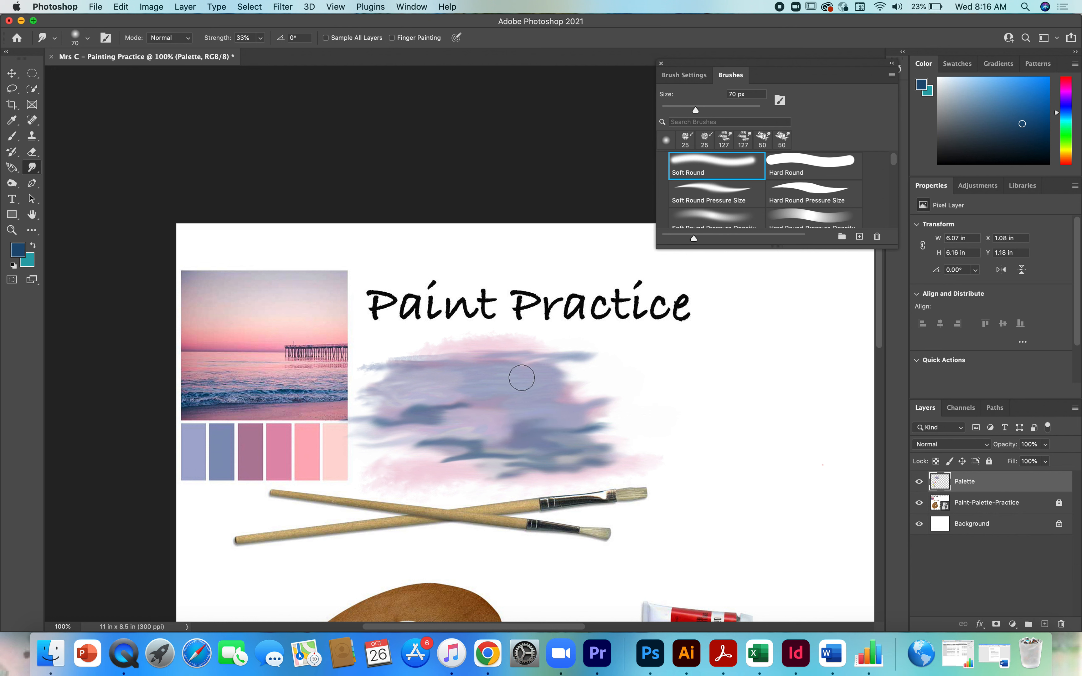
Sample light pink from the water in the beach photo and brush pink strokes onto the right side of the patch.
click(12, 125)
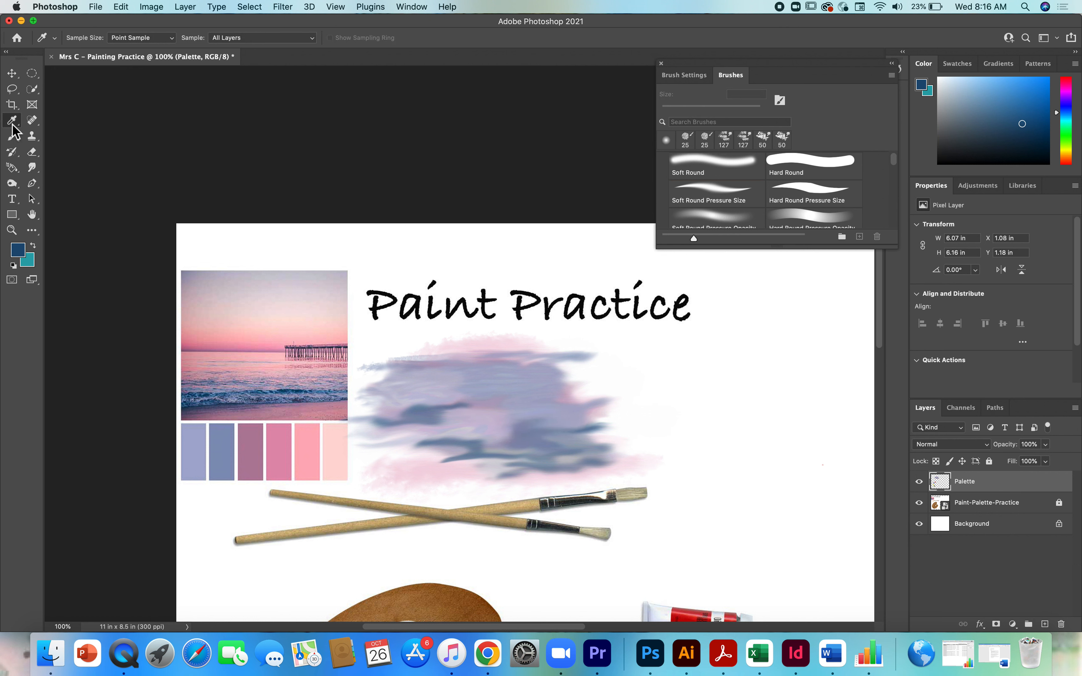
click(261, 375)
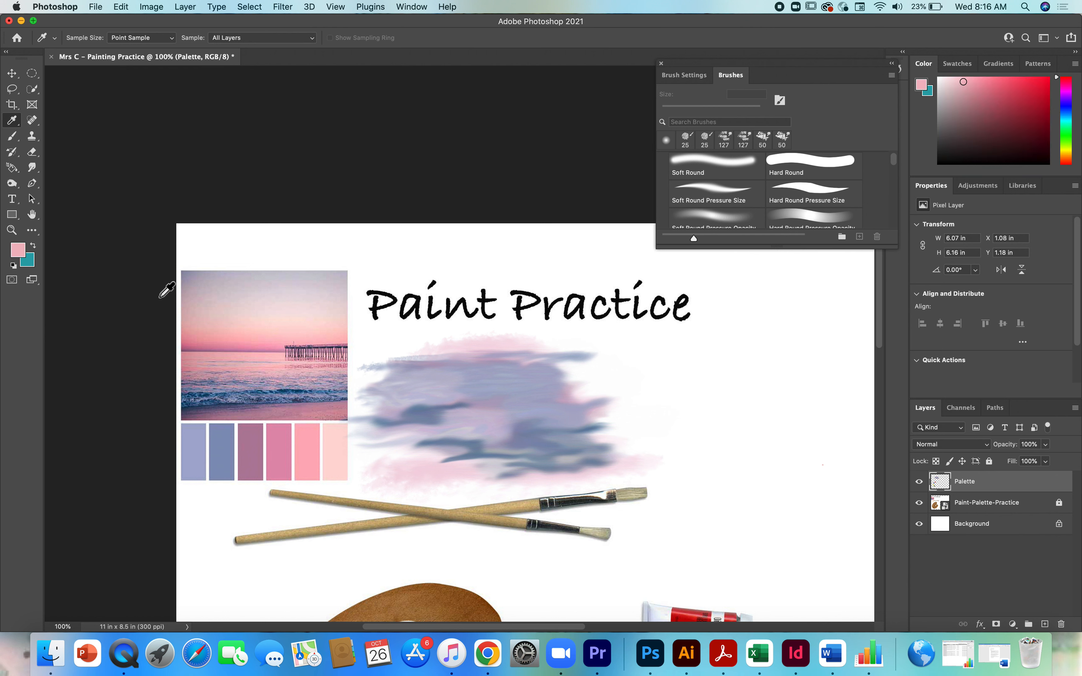
click(13, 136)
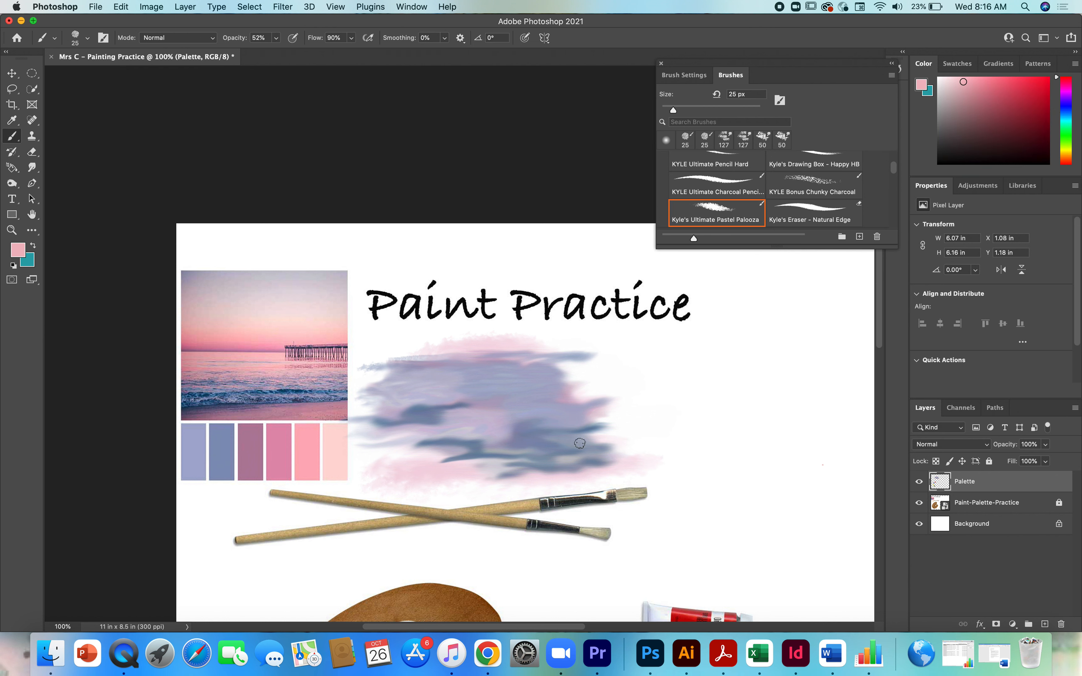
mouse_move(550, 395)
mouse_down()
mouse_move(581, 412)
mouse_move(528, 413)
mouse_move(561, 414)
mouse_up()
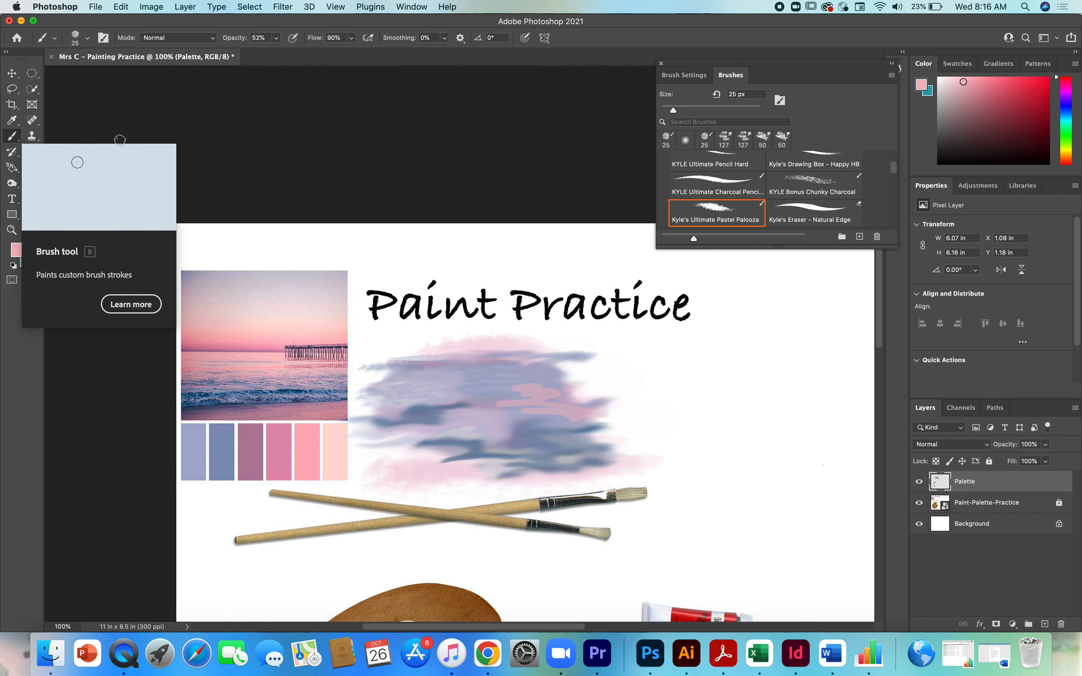
Smudge the pink strokes into the blue and lavender areas around them, and close the floating brush presets.
click(31, 167)
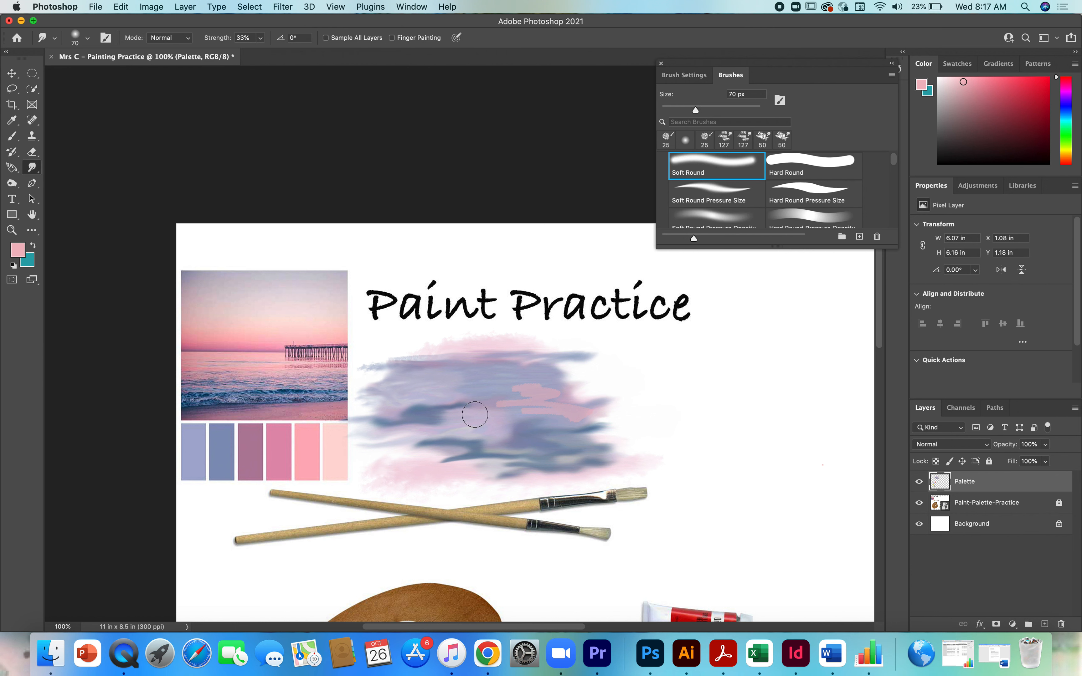
mouse_move(485, 414)
mouse_down()
mouse_move(551, 413)
mouse_move(466, 407)
mouse_move(523, 397)
mouse_move(468, 377)
mouse_move(534, 386)
mouse_move(600, 413)
mouse_move(561, 405)
mouse_move(603, 393)
mouse_move(620, 406)
mouse_move(594, 421)
mouse_move(505, 429)
mouse_move(570, 413)
mouse_move(656, 426)
mouse_move(605, 436)
mouse_up()
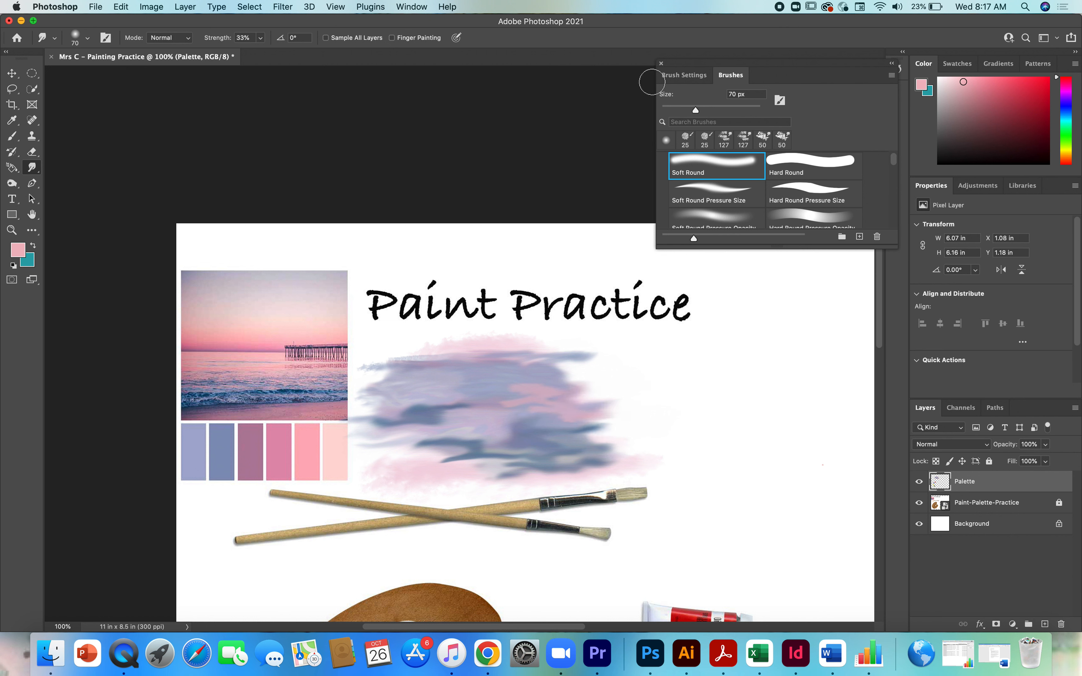
click(661, 63)
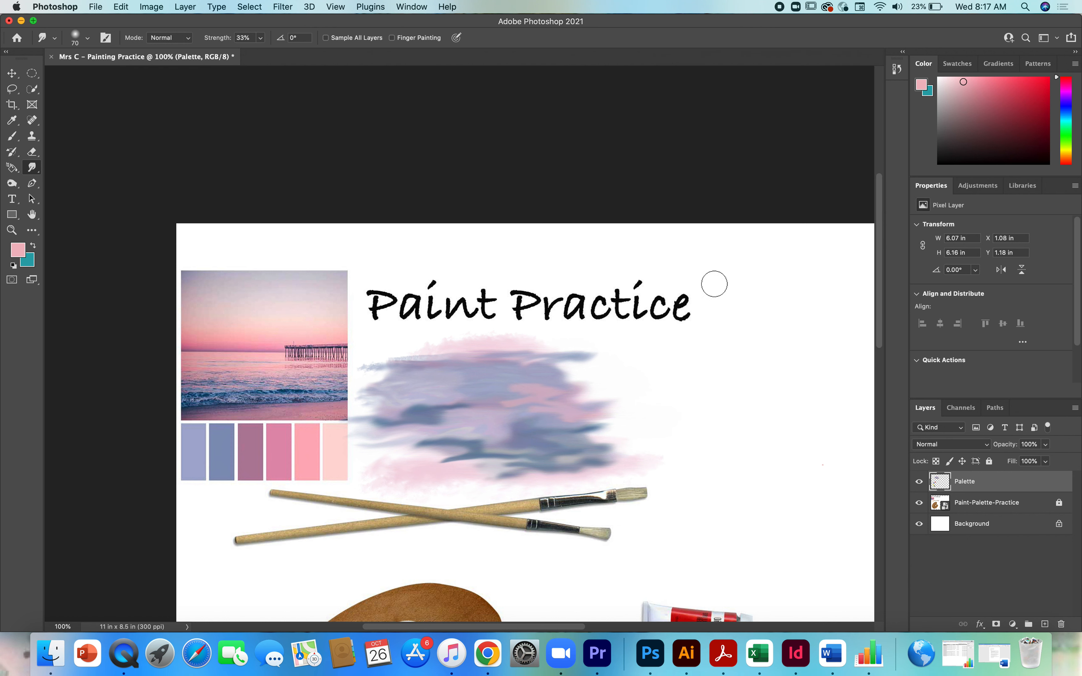
Reopen the brush presets and collapse the General, Dry Media and Wet Media brush groups.
scroll(763, 430, down, 2)
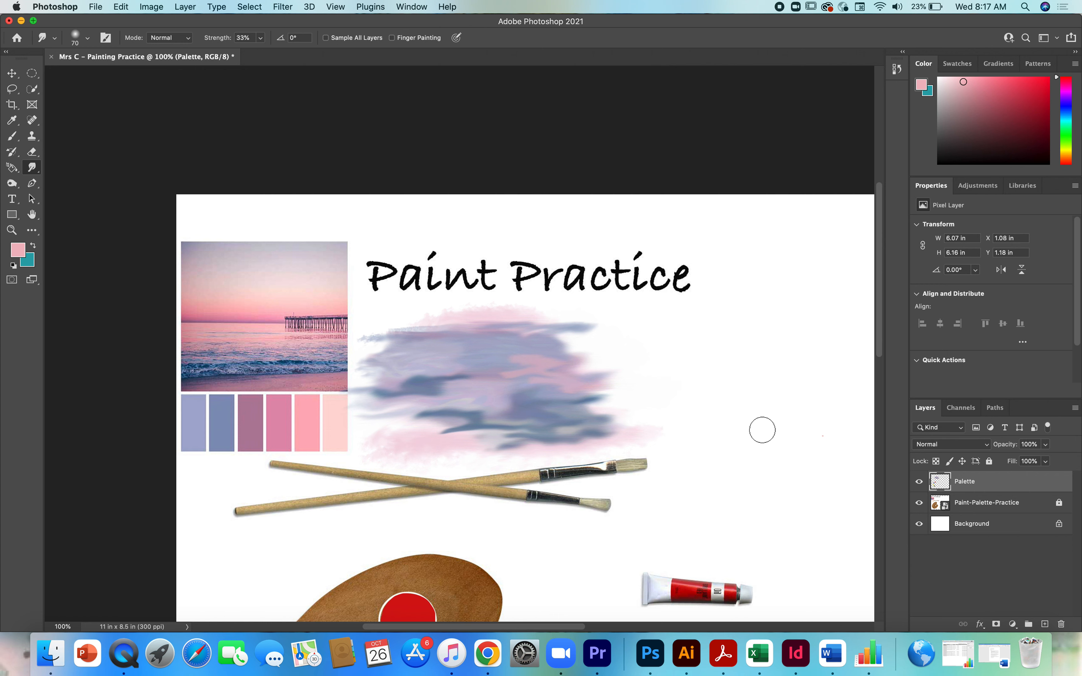
scroll(763, 430, down, 5)
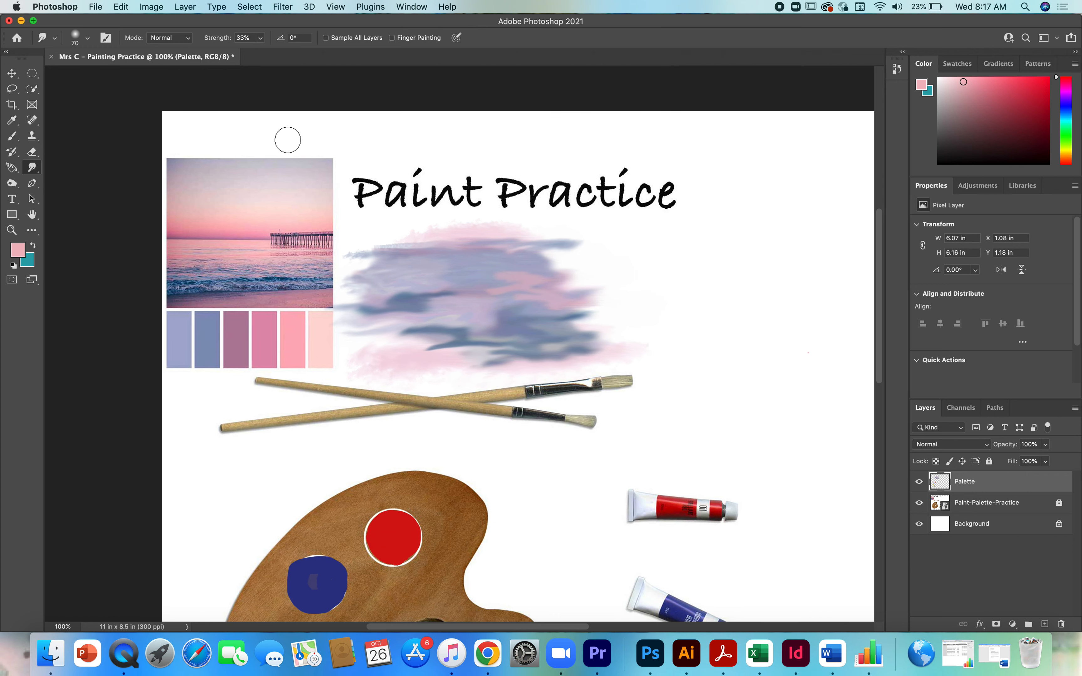
click(423, 8)
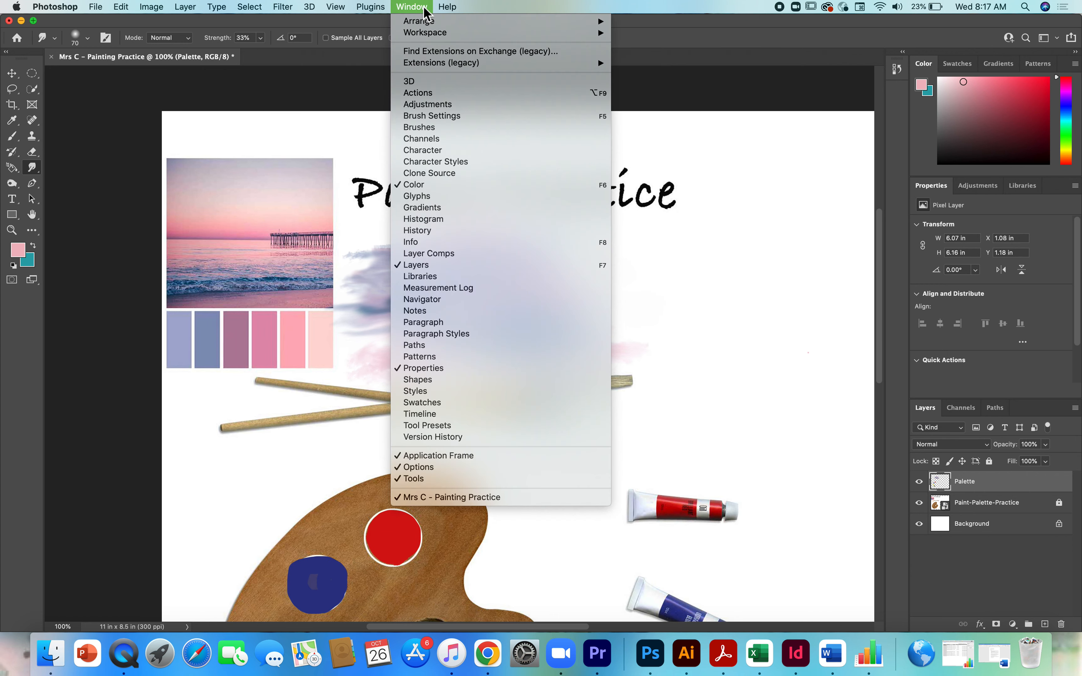
click(419, 127)
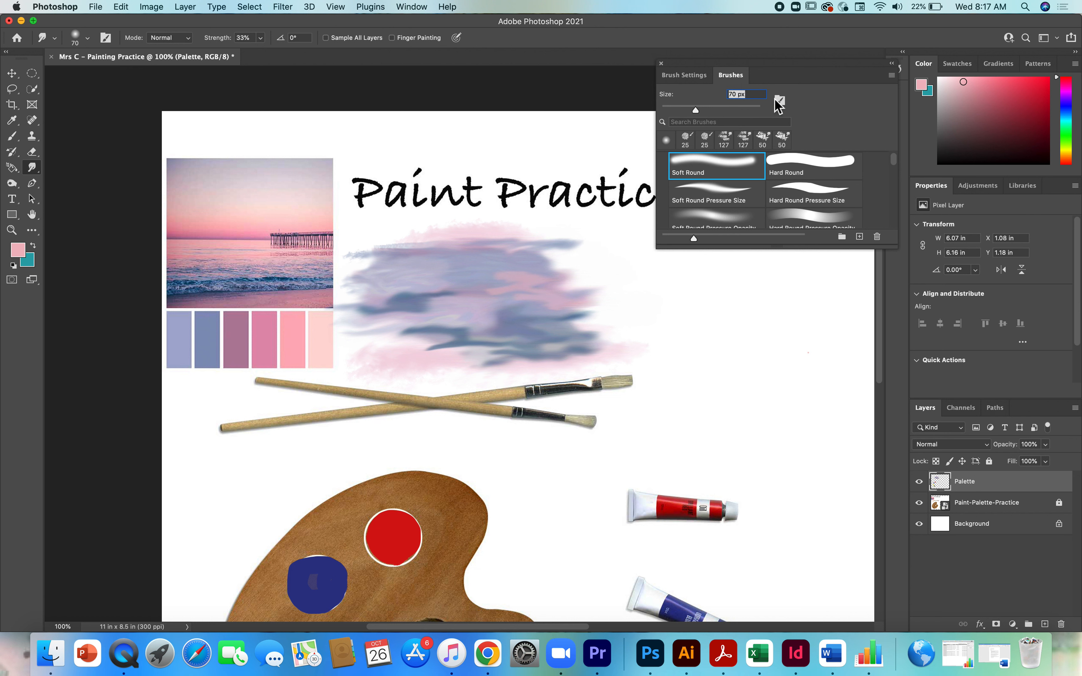
drag(895, 163, 894, 153)
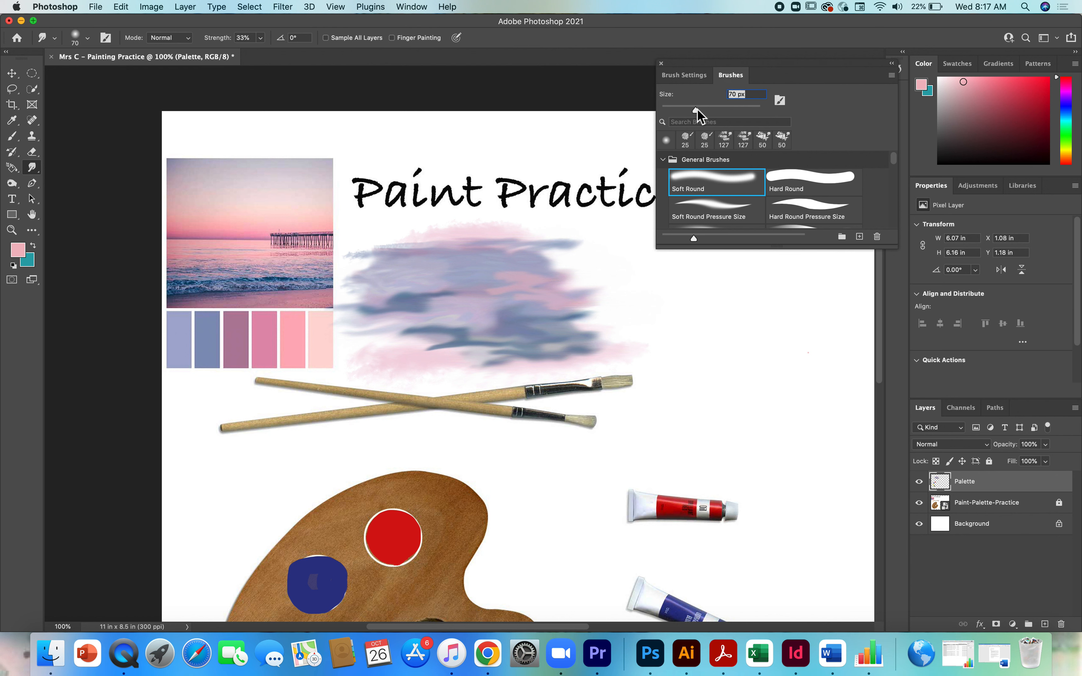
click(663, 160)
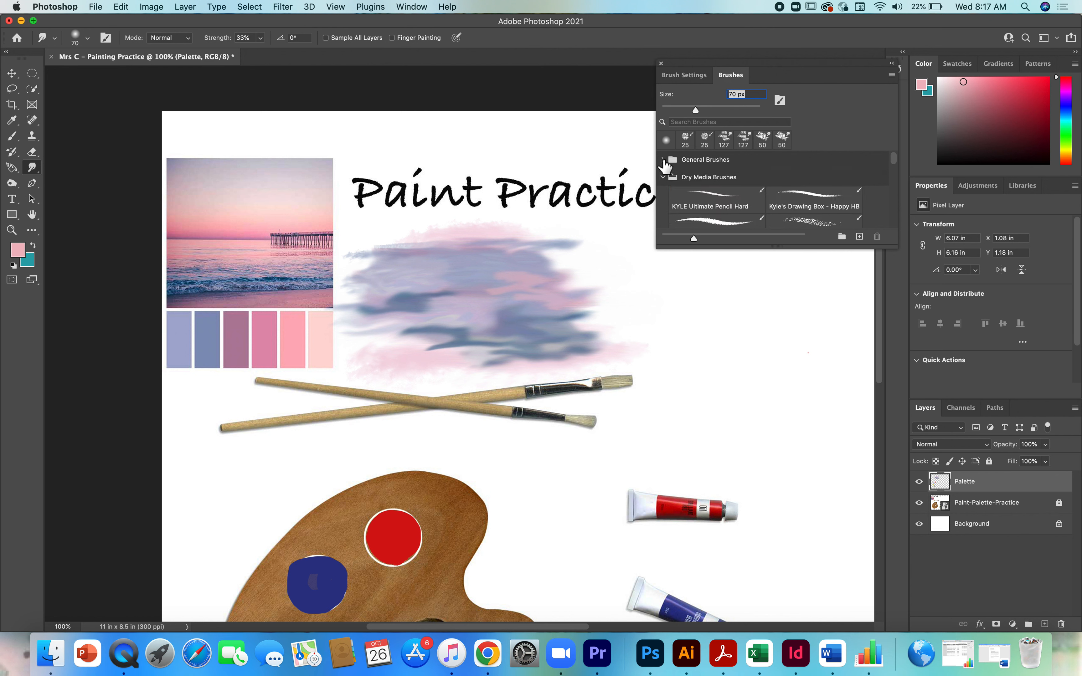
click(665, 177)
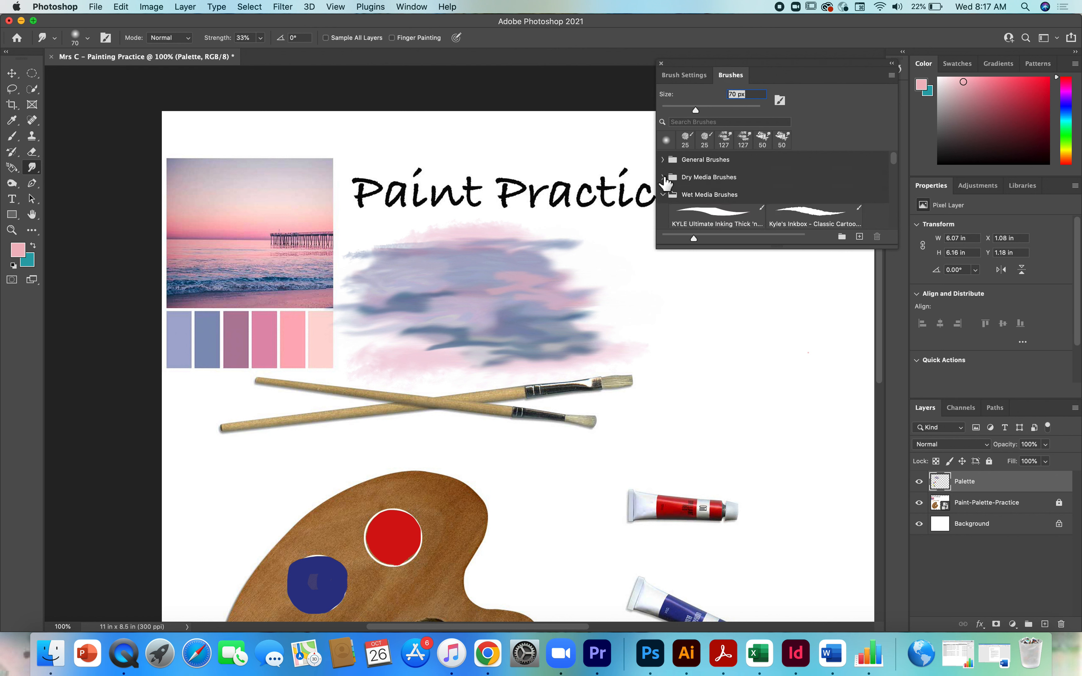
click(666, 197)
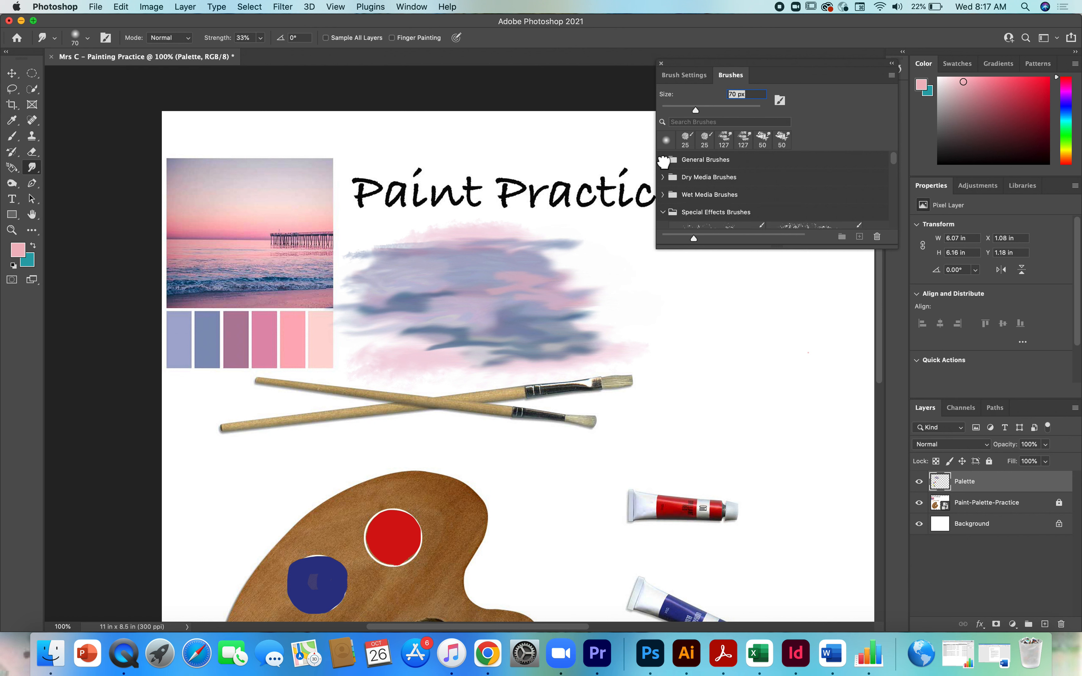
Expand General Brushes, choose Soft Round at 35 px for the Smudge tool, and move the floating presets clear of the artwork.
click(665, 160)
click(713, 179)
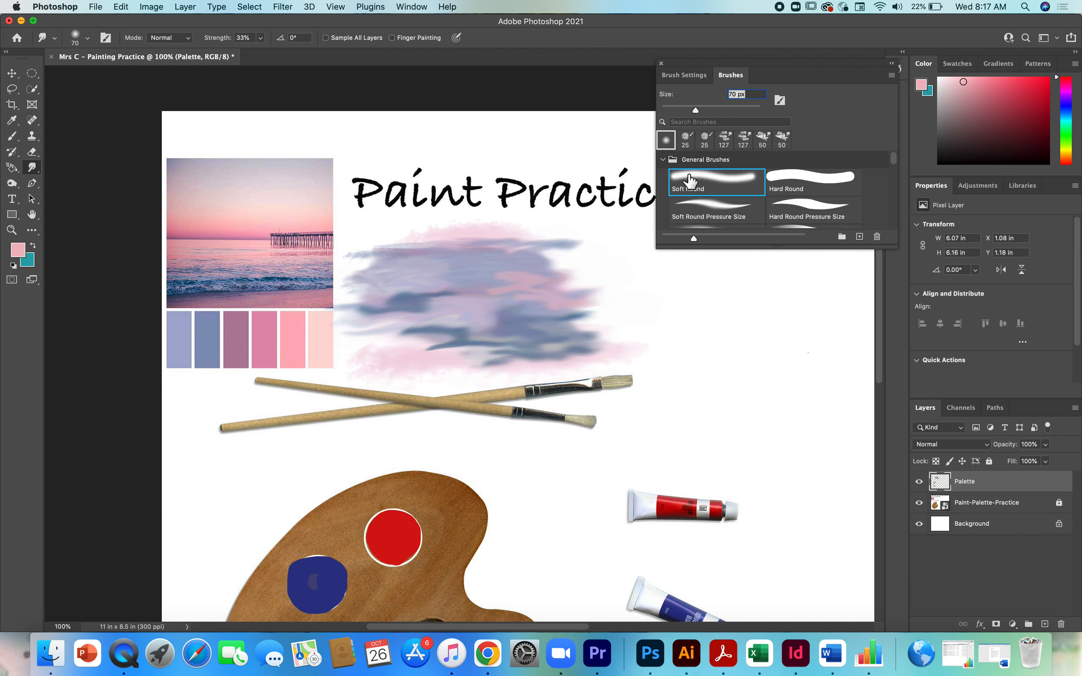
key(bracketleft)
key(bracketleft)
key(bracketleft)
drag(826, 67, 1011, 42)
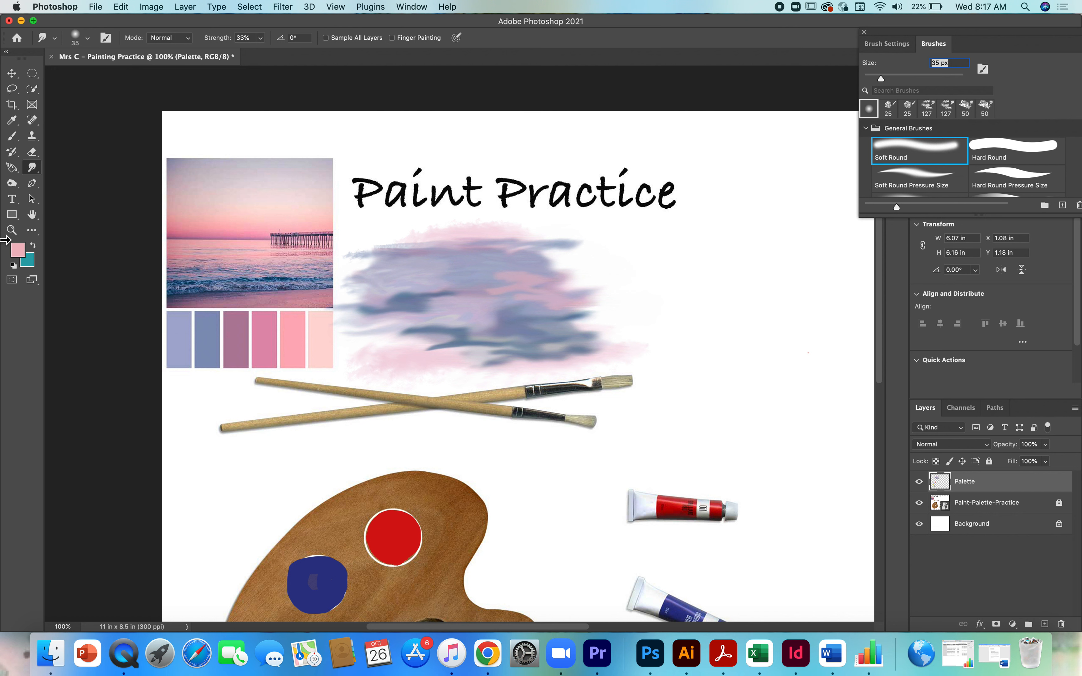
Sample a mauve from the reference colours and brush a 25 px test squiggle in the blank area beyond the title.
click(11, 120)
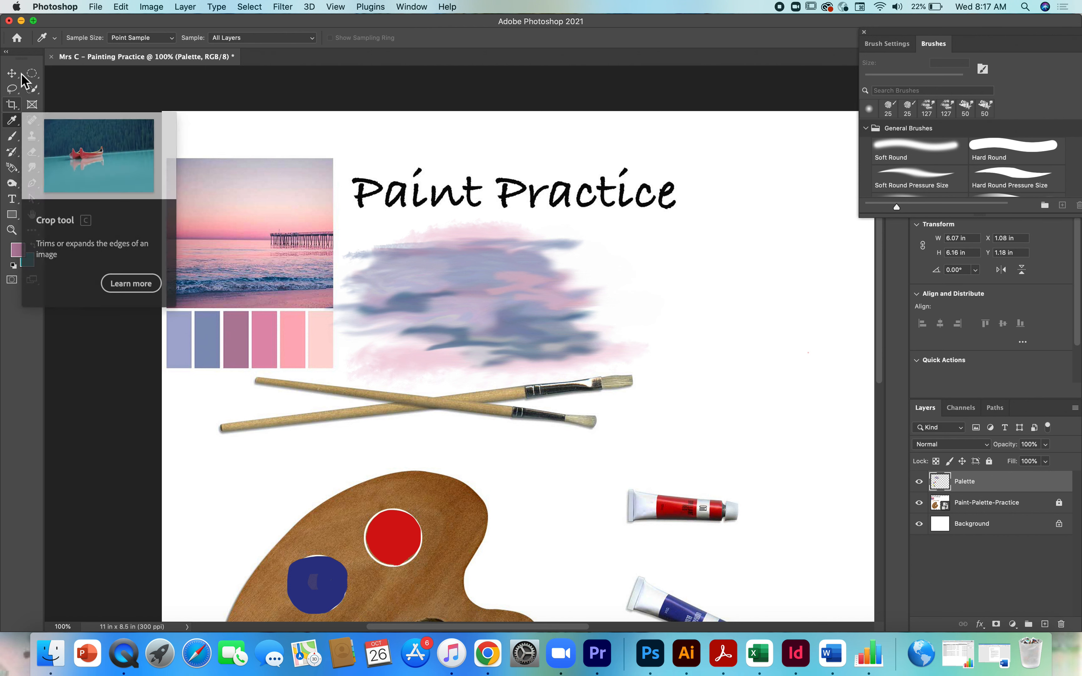
click(12, 136)
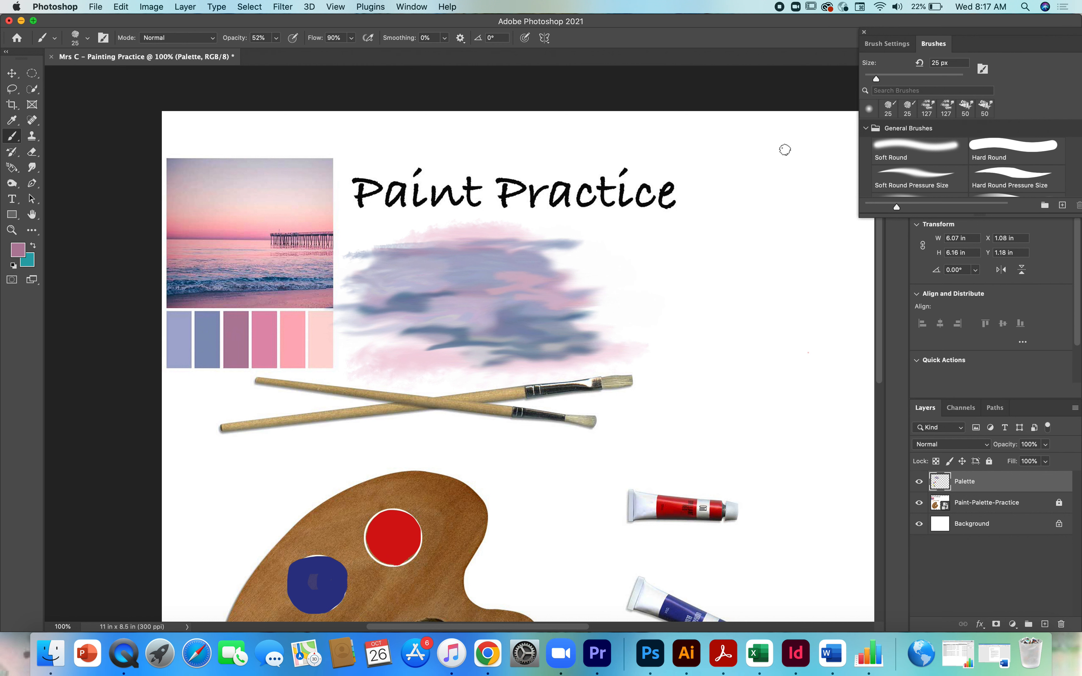
mouse_move(707, 138)
mouse_down()
mouse_move(801, 131)
mouse_move(737, 143)
mouse_move(806, 143)
mouse_move(769, 149)
mouse_move(786, 171)
mouse_up()
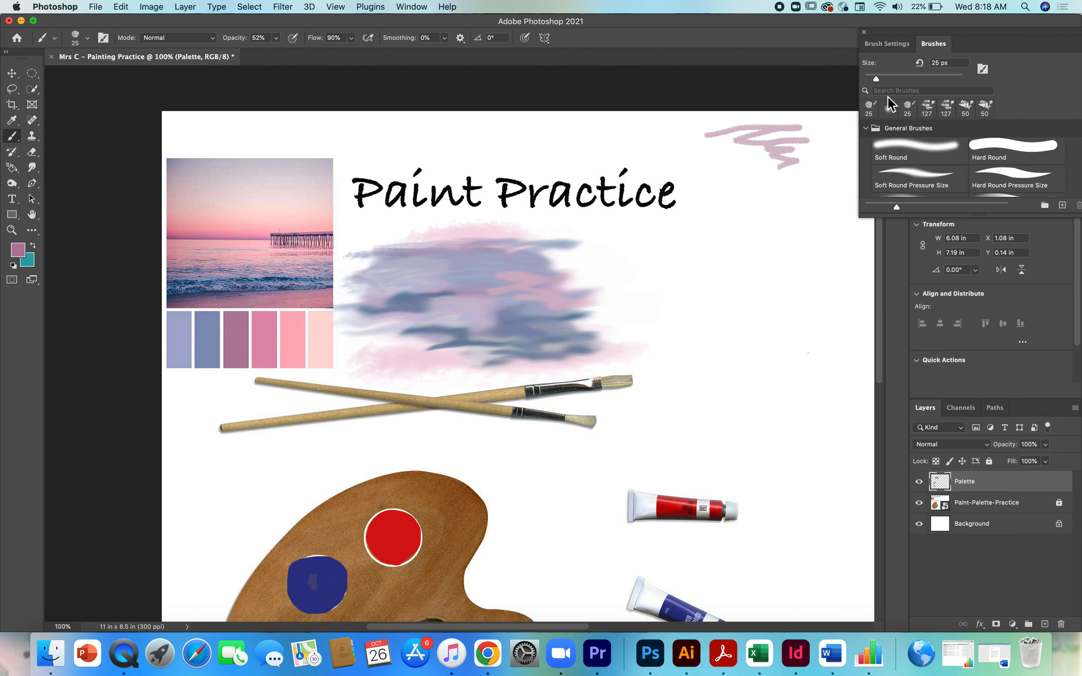
Paint two mauve test strokes beside the squiggle, one with the tip enlarged to 86 px and one with spacing raised to 67%.
click(889, 44)
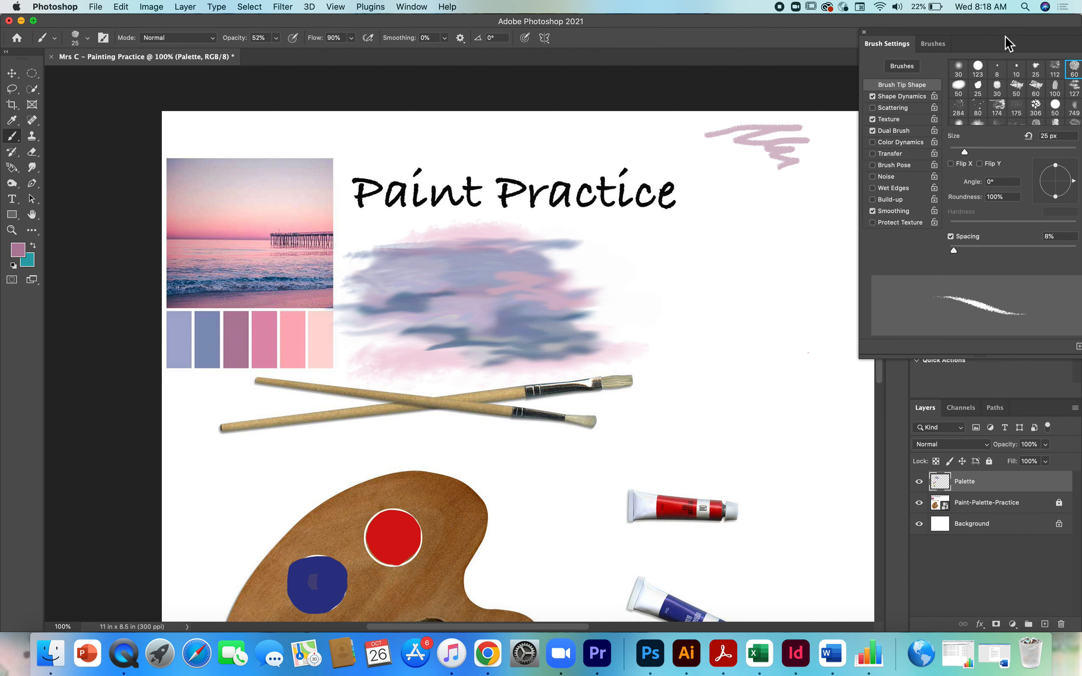
drag(1006, 43, 959, 42)
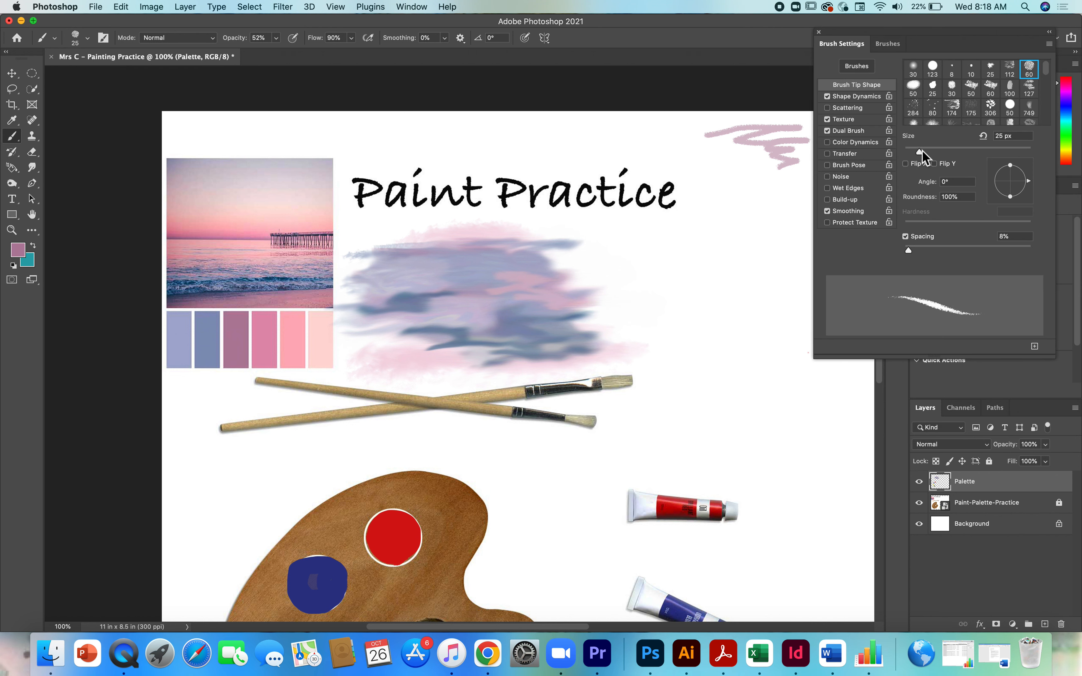
drag(919, 151, 958, 154)
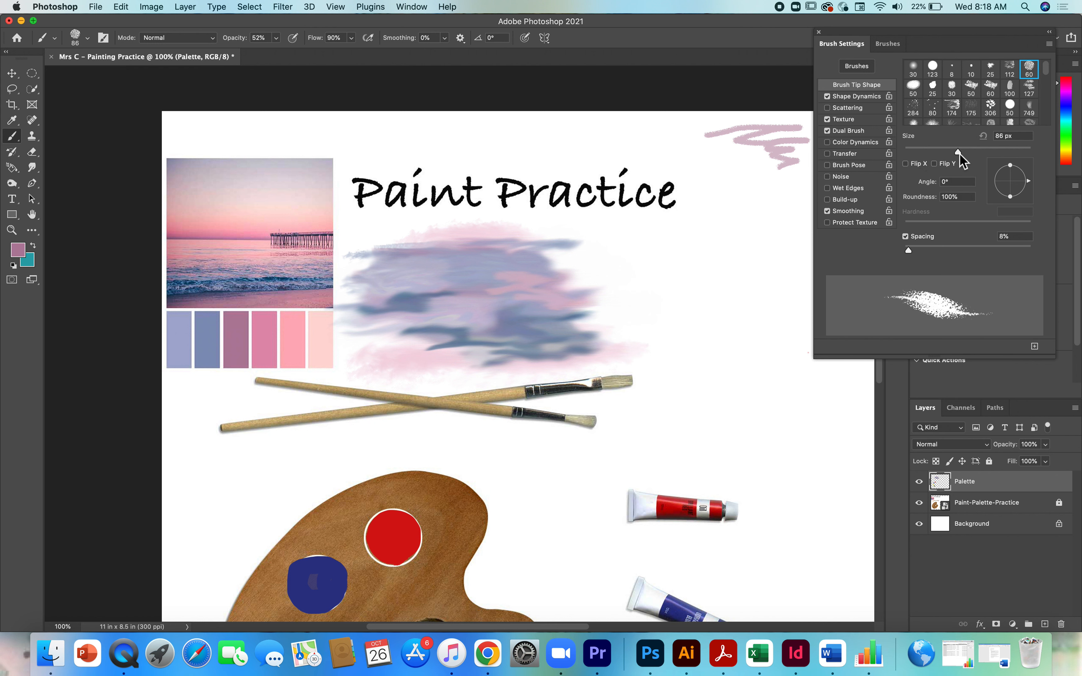
mouse_move(714, 183)
mouse_down()
mouse_move(782, 190)
mouse_move(727, 211)
mouse_move(767, 221)
mouse_move(753, 244)
mouse_up()
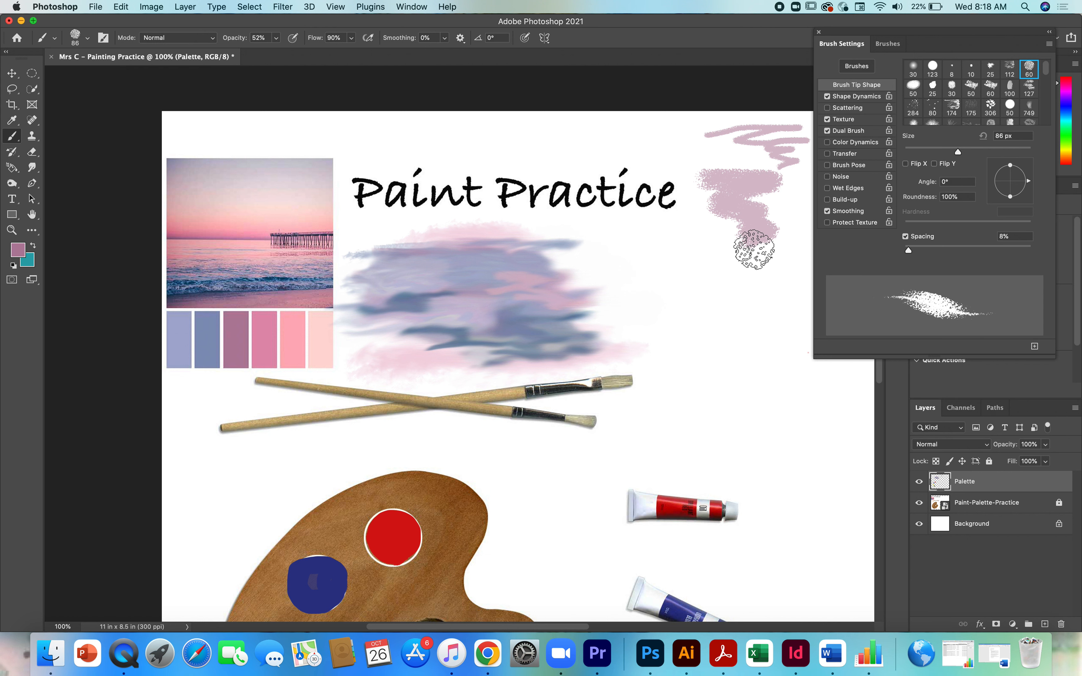
drag(910, 249, 947, 250)
mouse_move(617, 144)
mouse_down()
mouse_move(702, 143)
mouse_move(663, 162)
mouse_move(698, 167)
mouse_move(693, 228)
mouse_move(727, 235)
mouse_move(696, 253)
mouse_up()
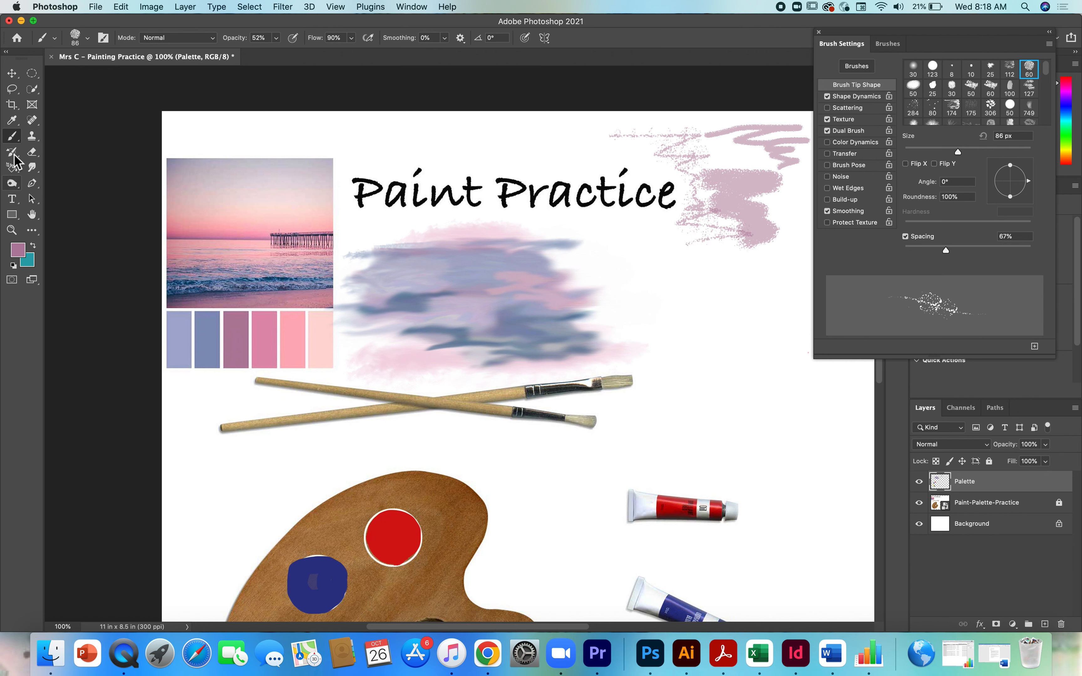
Sample dark blue from the reference colours, choose the 284 px splatter brush tip, and set the brush opacity to 76%.
click(12, 124)
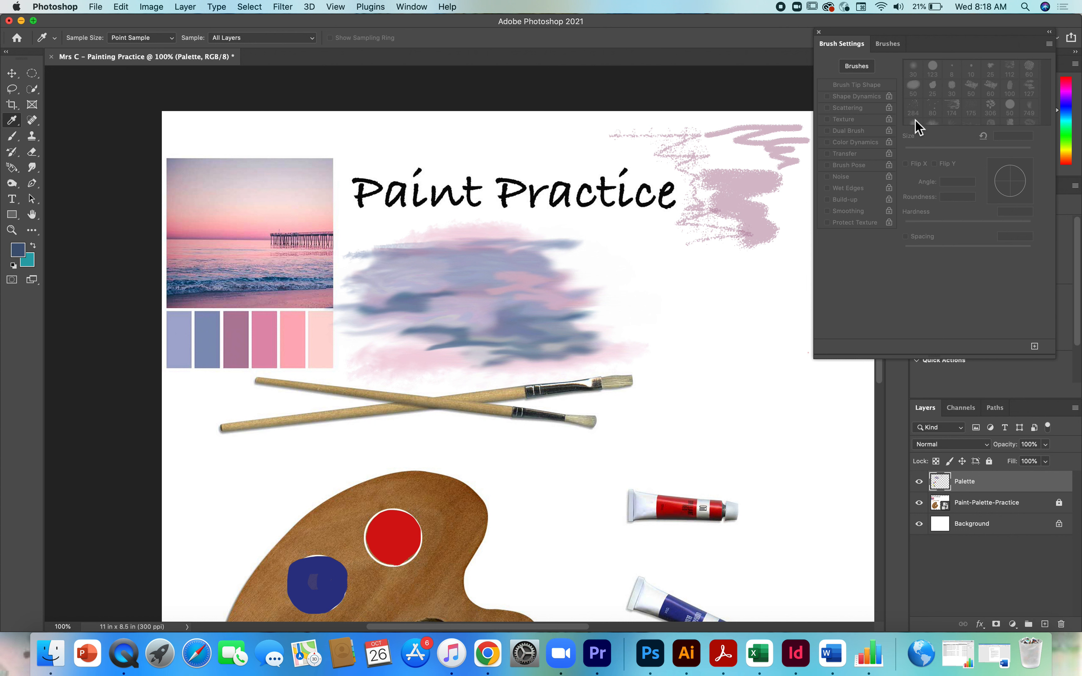
click(13, 136)
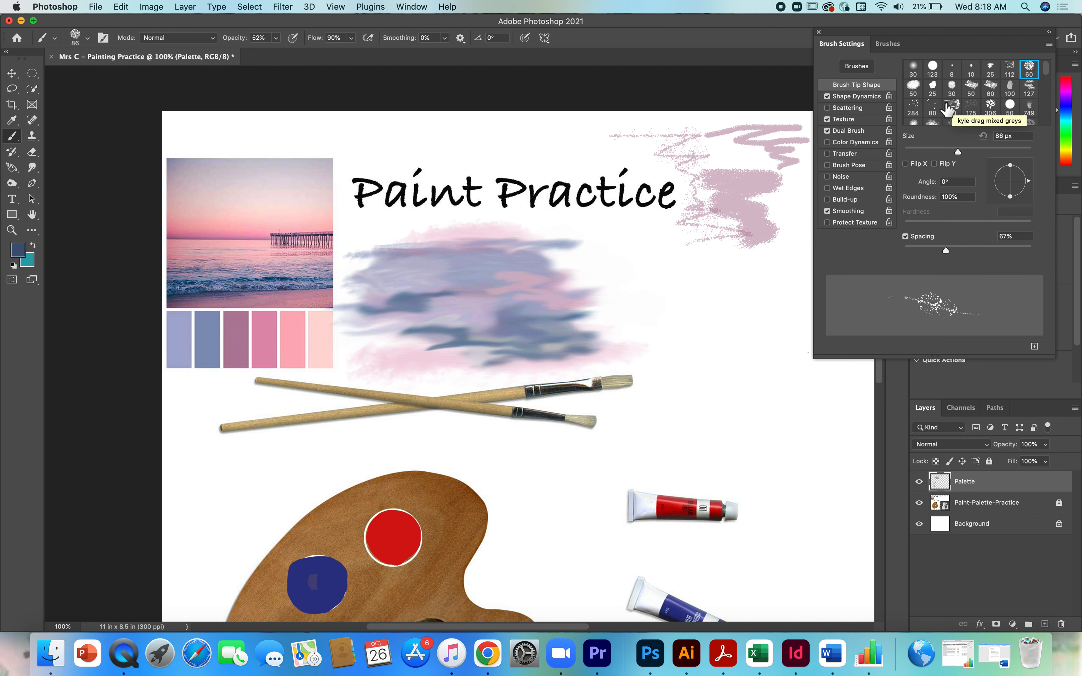
click(919, 103)
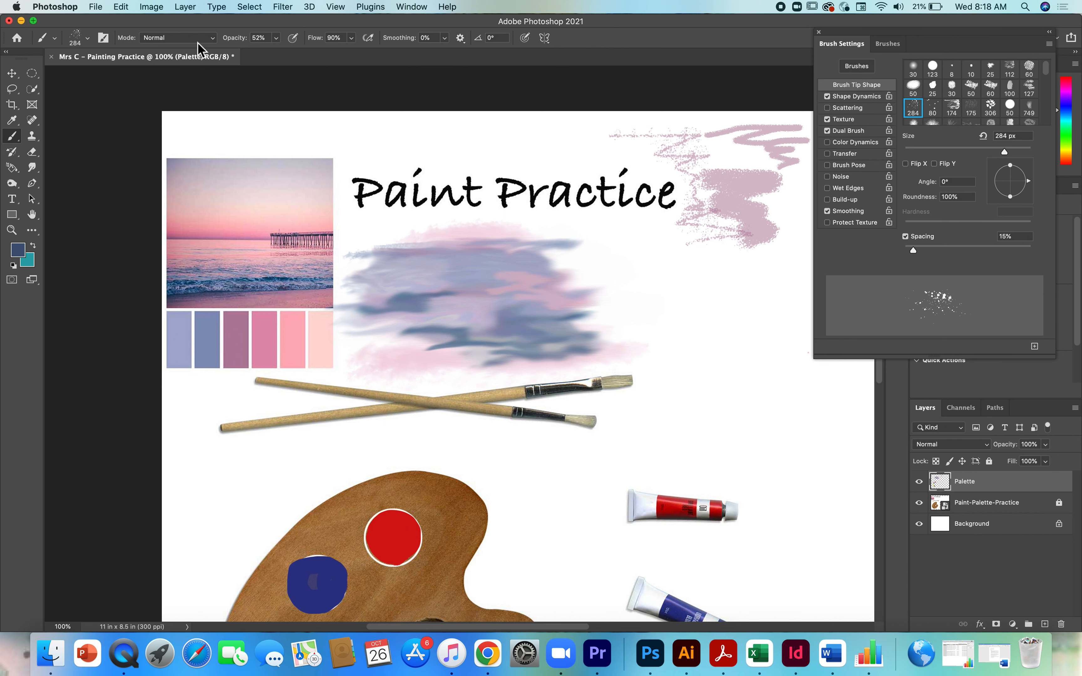
click(276, 38)
drag(277, 54, 291, 55)
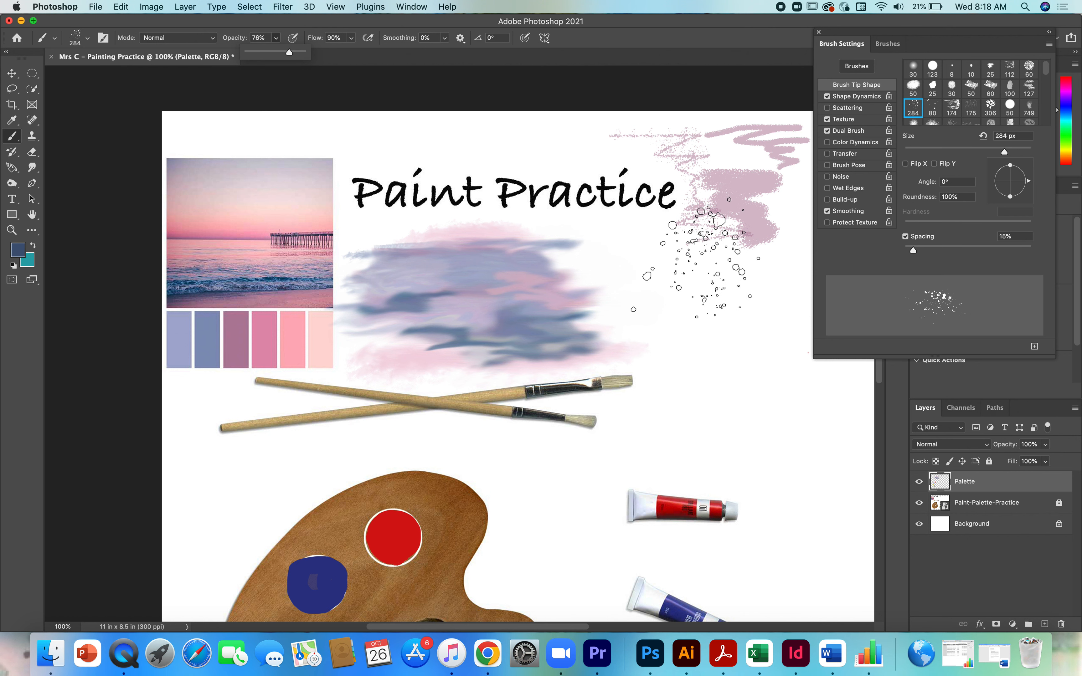
Spatter dark blue paint over the right side of the painted patch, the title and the mauve test strokes.
click(698, 264)
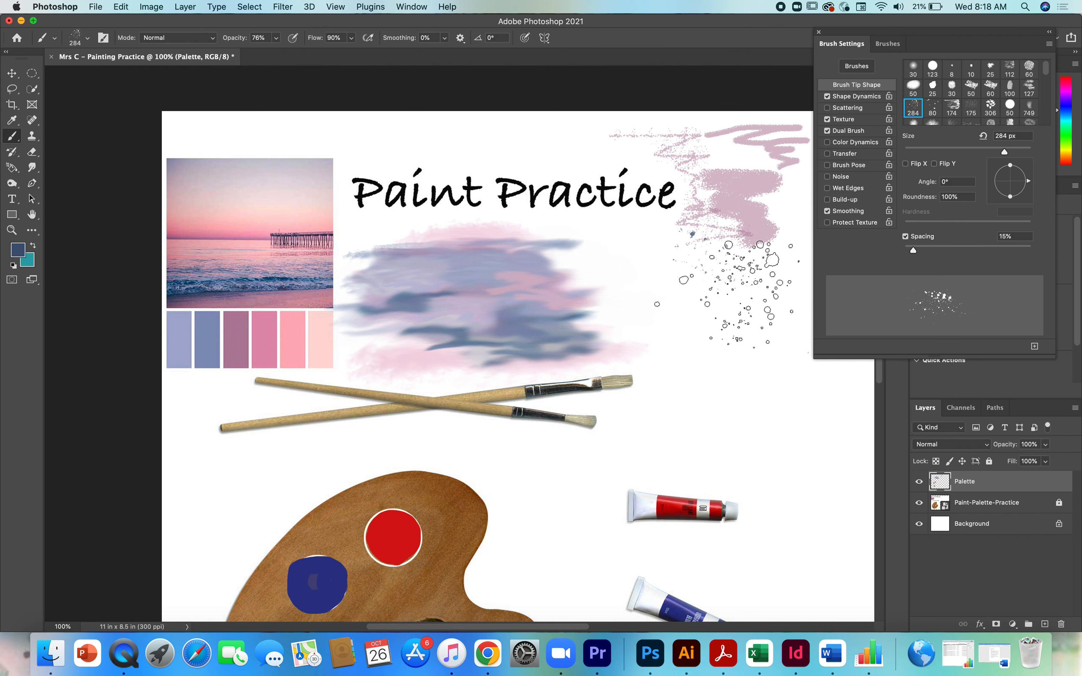
click(671, 270)
mouse_move(723, 300)
mouse_down()
mouse_move(631, 291)
mouse_move(581, 304)
mouse_move(662, 327)
mouse_move(653, 371)
mouse_move(671, 391)
mouse_up()
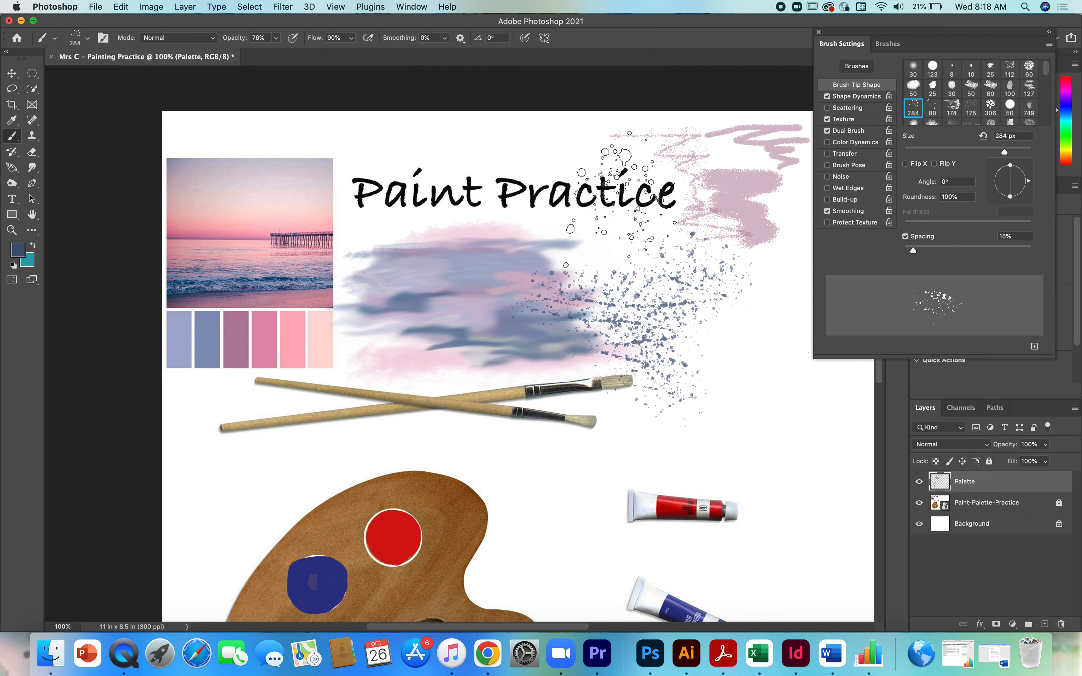
mouse_move(628, 159)
mouse_down()
mouse_move(554, 188)
mouse_move(608, 210)
mouse_move(527, 251)
mouse_move(545, 269)
mouse_up()
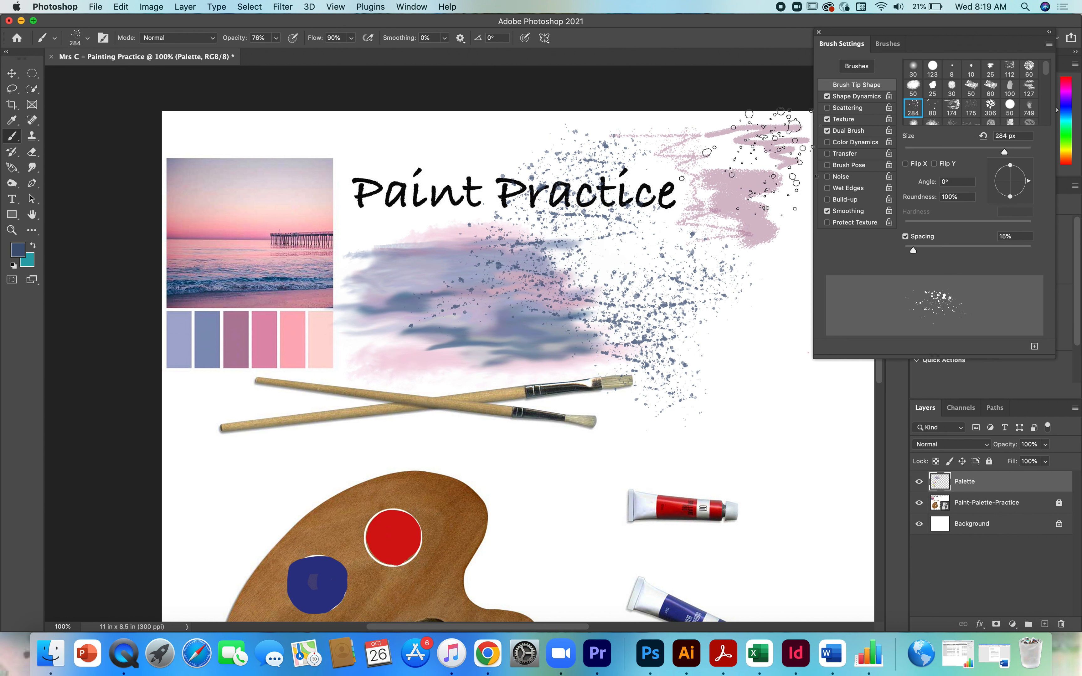
drag(738, 148, 764, 171)
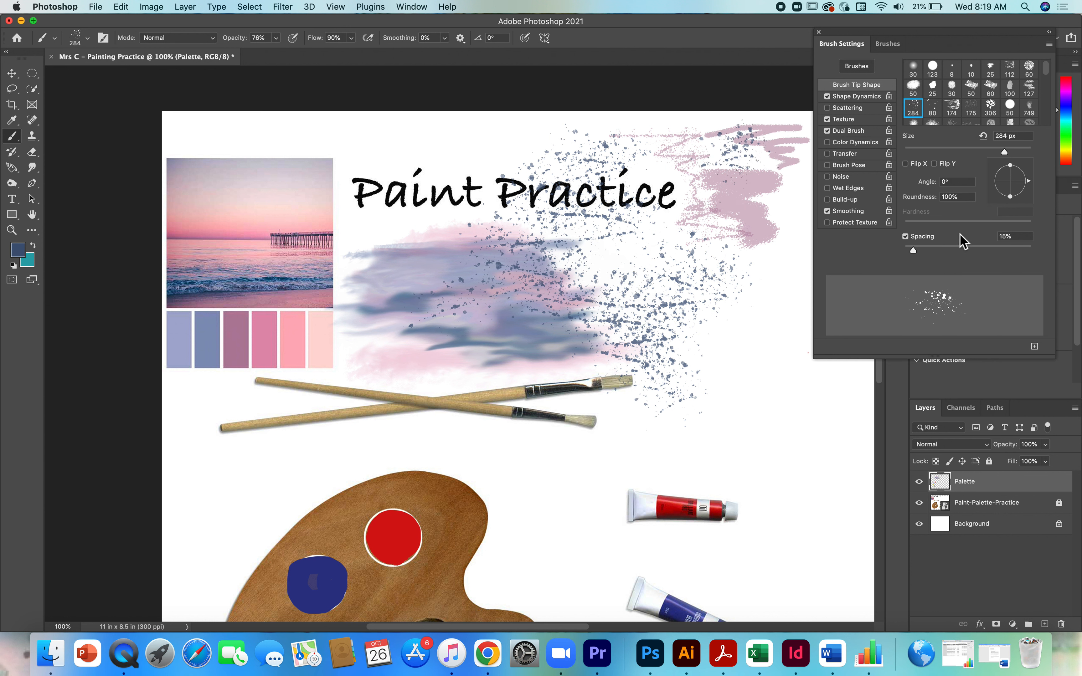
Reduce the splatter tip to 65 px with 108% spacing and scatter fine blue specks above the photo and title.
drag(1007, 153, 946, 153)
drag(917, 253, 971, 255)
mouse_move(296, 144)
mouse_down()
mouse_move(488, 128)
mouse_move(396, 165)
mouse_move(535, 148)
mouse_move(429, 174)
mouse_move(573, 161)
mouse_move(538, 176)
mouse_move(547, 151)
mouse_move(340, 173)
mouse_move(453, 146)
mouse_move(403, 134)
mouse_move(339, 142)
mouse_move(356, 153)
mouse_move(245, 165)
mouse_move(306, 140)
mouse_up()
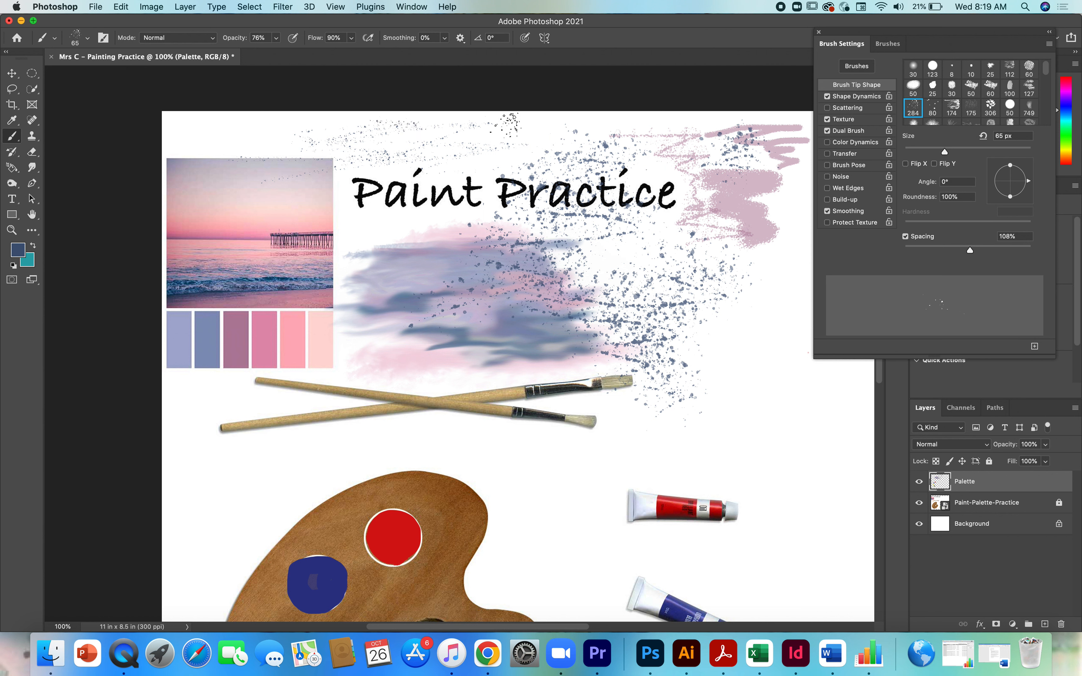
Switch to the 306 px textured brush tip and reduce its size to 59 px.
click(953, 108)
click(991, 107)
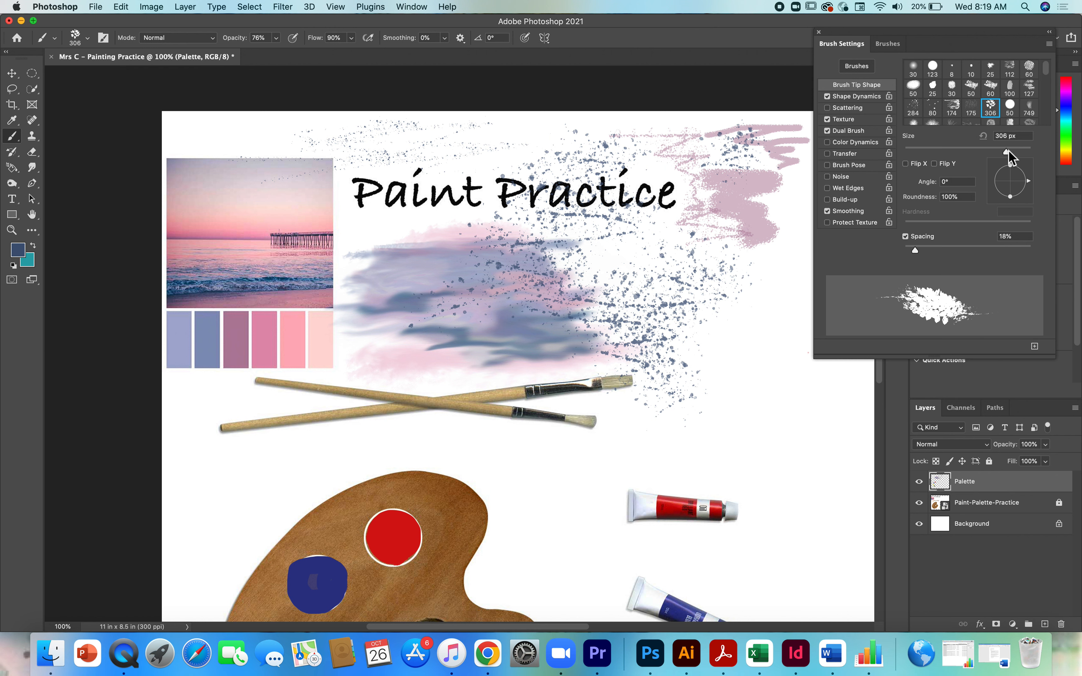
drag(1008, 153, 942, 156)
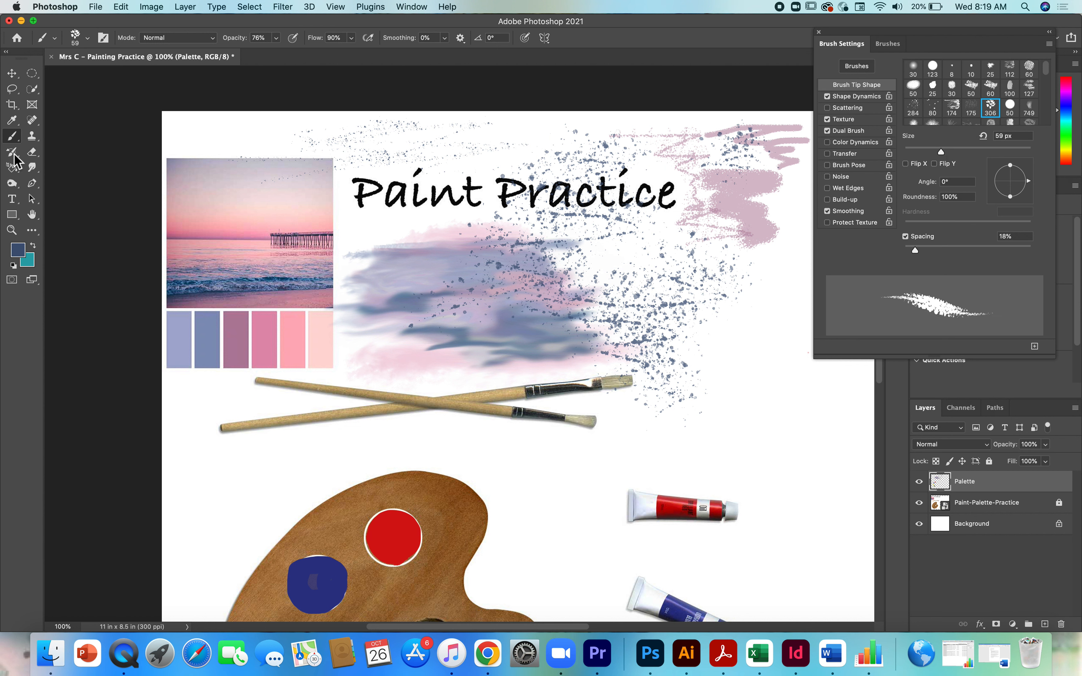
Sample a deep mauve from the reference colours and paint a textured zigzag to the right of the blue splatter.
click(10, 125)
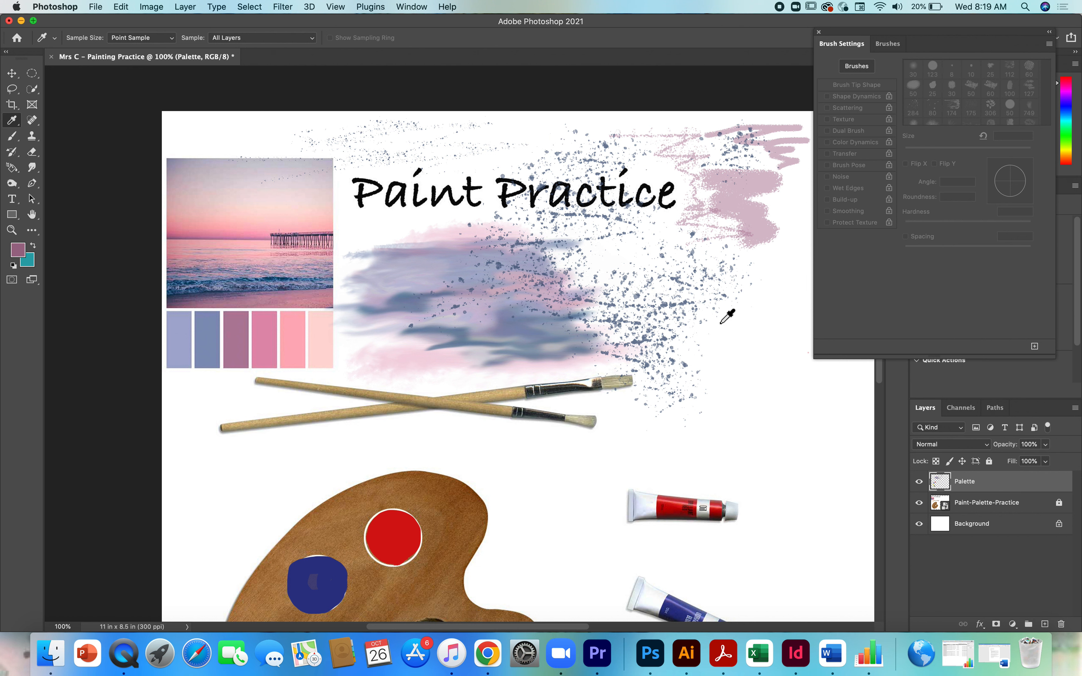
click(13, 136)
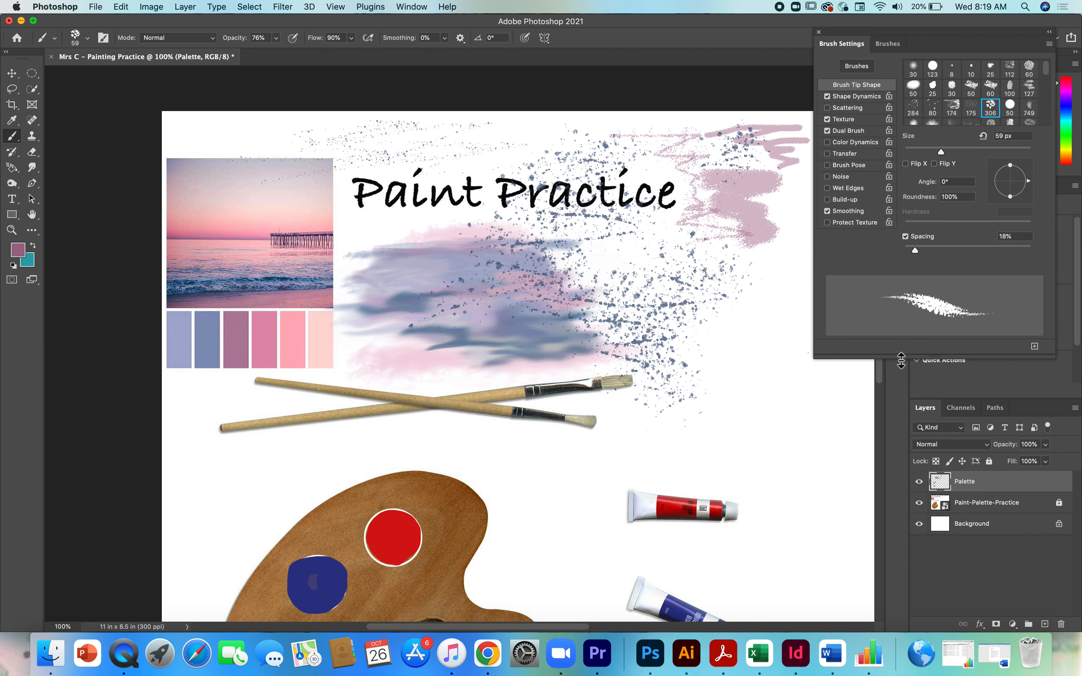
mouse_move(742, 313)
mouse_down()
mouse_move(795, 307)
mouse_move(758, 326)
mouse_move(791, 341)
mouse_move(731, 365)
mouse_move(795, 359)
mouse_up()
drag(795, 382, 813, 386)
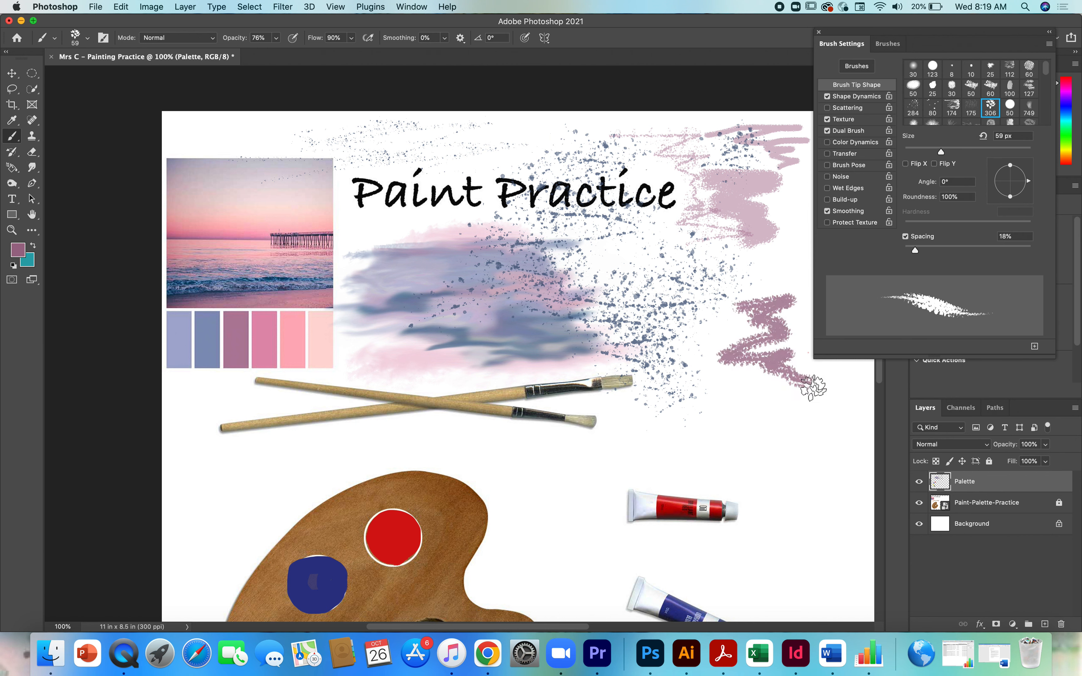
Lower the brush opacity to 28% and paint a lighter mauve zigzag over the dark one.
click(276, 39)
drag(276, 52, 250, 53)
mouse_move(775, 286)
mouse_down()
mouse_move(792, 327)
mouse_move(704, 353)
mouse_move(762, 352)
mouse_move(714, 386)
mouse_move(812, 371)
mouse_move(770, 392)
mouse_move(837, 398)
mouse_up()
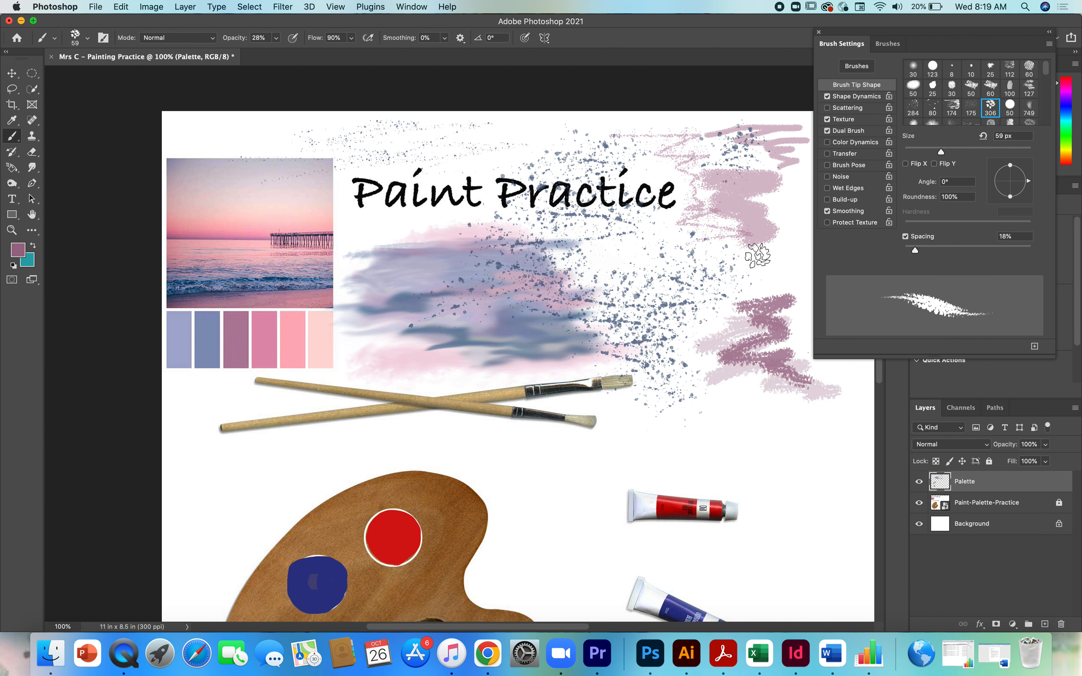
Smudge the mauve zigzag with the soft 35 px tip, and the patch, splatter and red palette paint with the 1516 px tip.
click(33, 168)
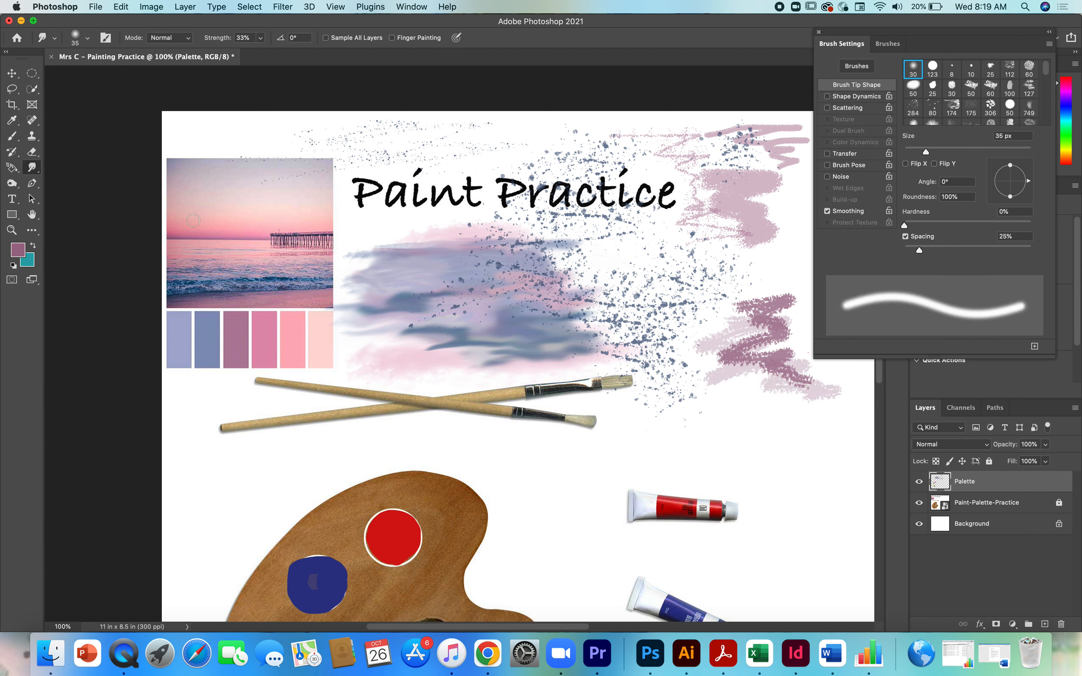
mouse_move(749, 326)
mouse_down()
mouse_move(775, 336)
mouse_move(744, 335)
mouse_move(752, 324)
mouse_move(758, 333)
mouse_move(744, 323)
mouse_move(774, 318)
mouse_move(733, 316)
mouse_move(801, 333)
mouse_move(766, 333)
mouse_move(782, 323)
mouse_move(753, 306)
mouse_move(771, 306)
mouse_move(734, 320)
mouse_move(775, 317)
mouse_move(773, 330)
mouse_move(803, 333)
mouse_move(791, 344)
mouse_move(772, 322)
mouse_up()
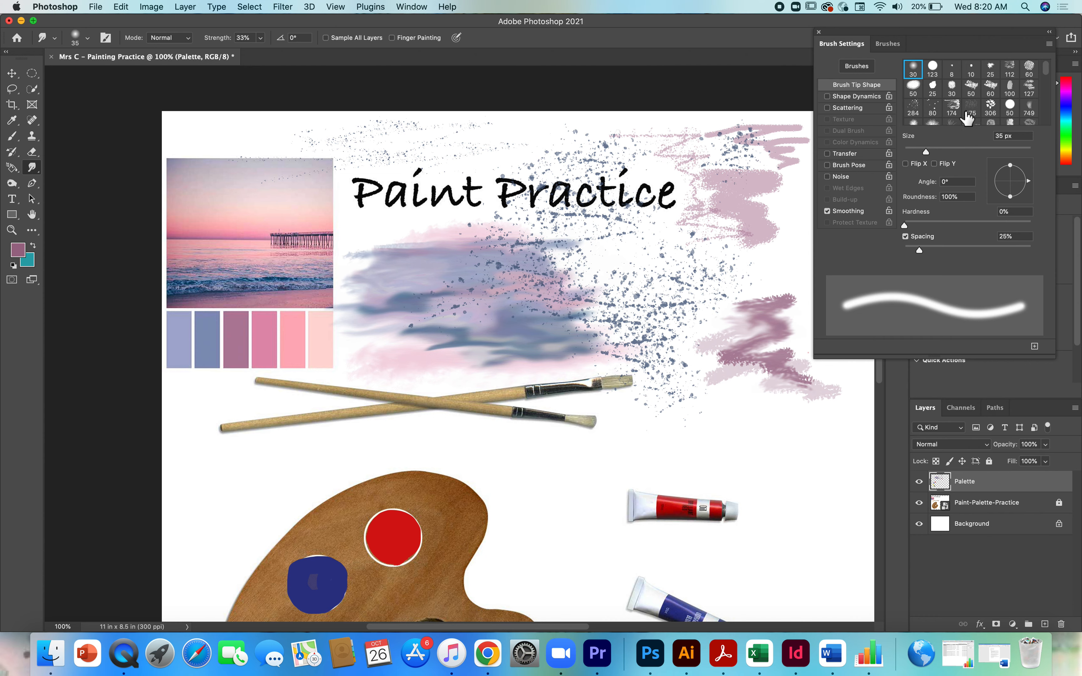
scroll(967, 119, down, 10)
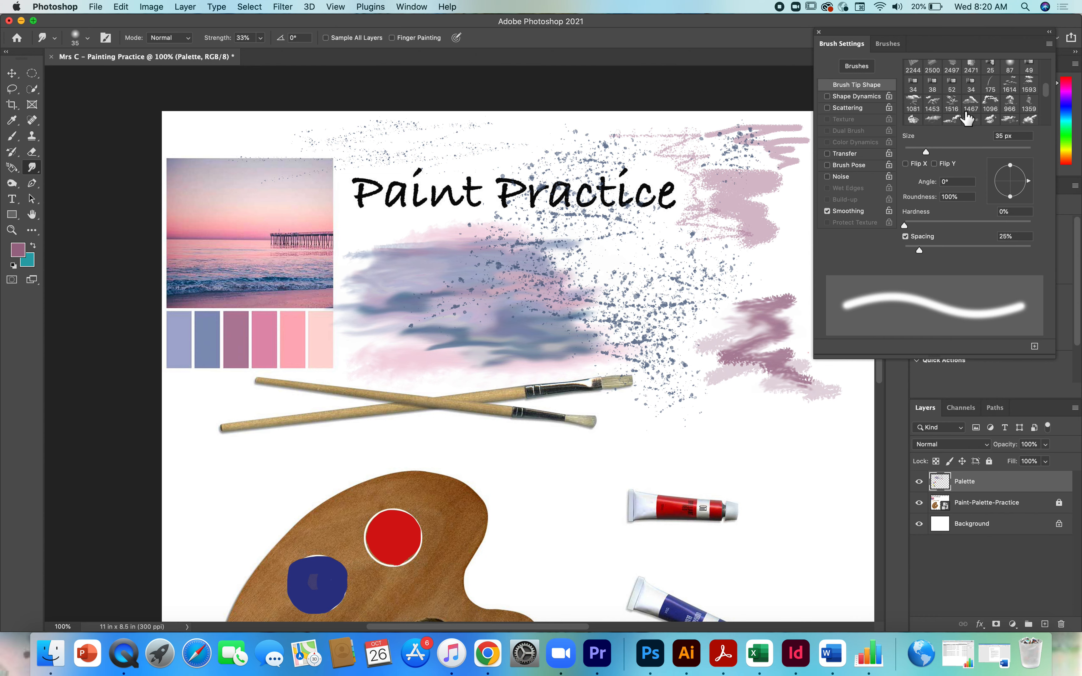
click(952, 102)
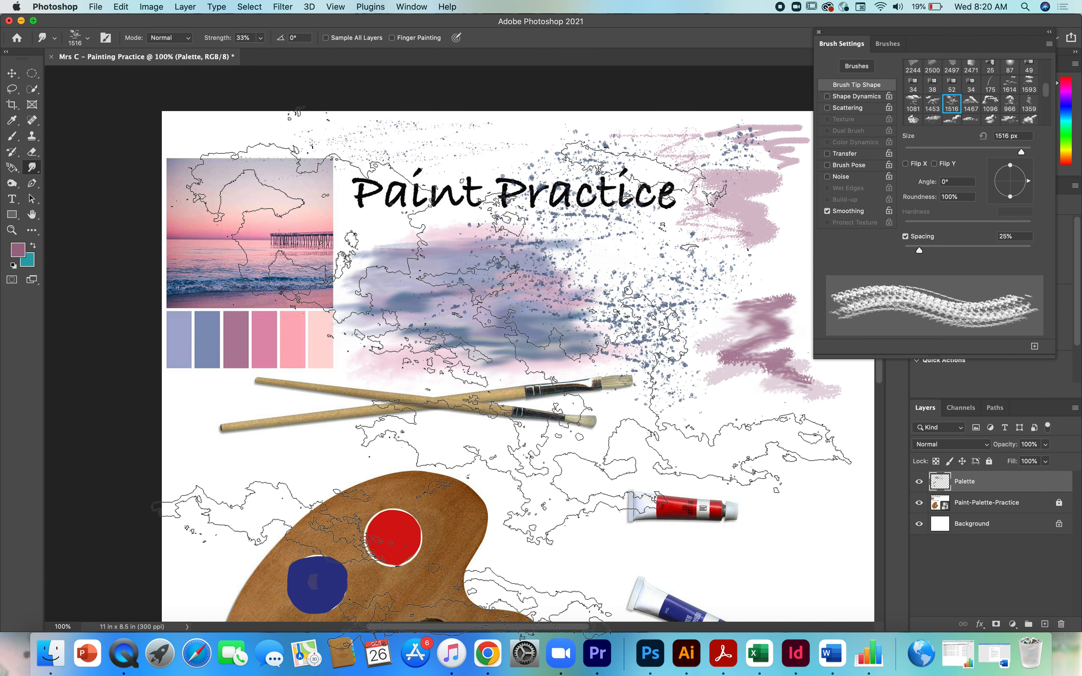
drag(560, 363, 571, 404)
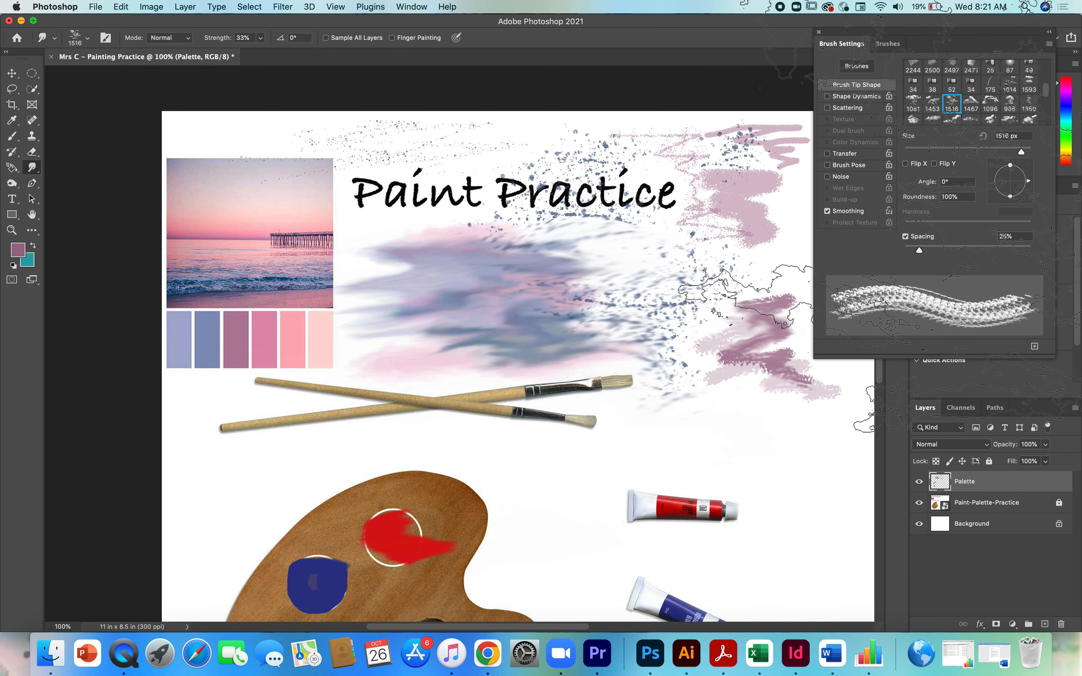
Choose the 1467 px tip for the Smudge tool, reduce it to 300 px, and smudge the blue splatter and mauve zigzag.
drag(1022, 154, 926, 159)
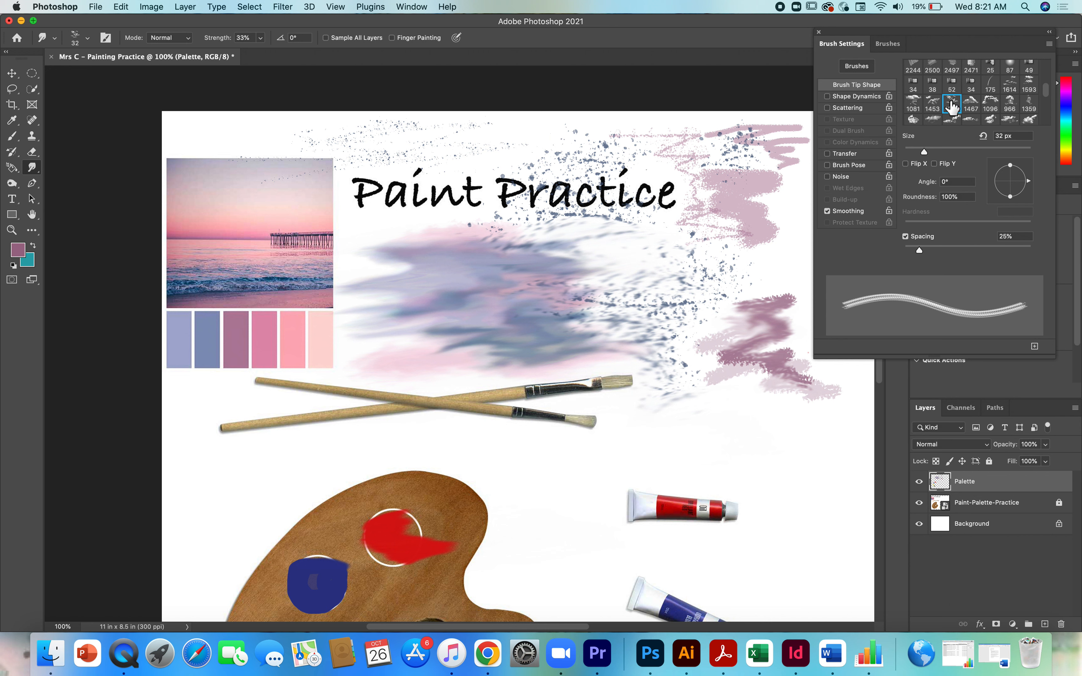
click(973, 103)
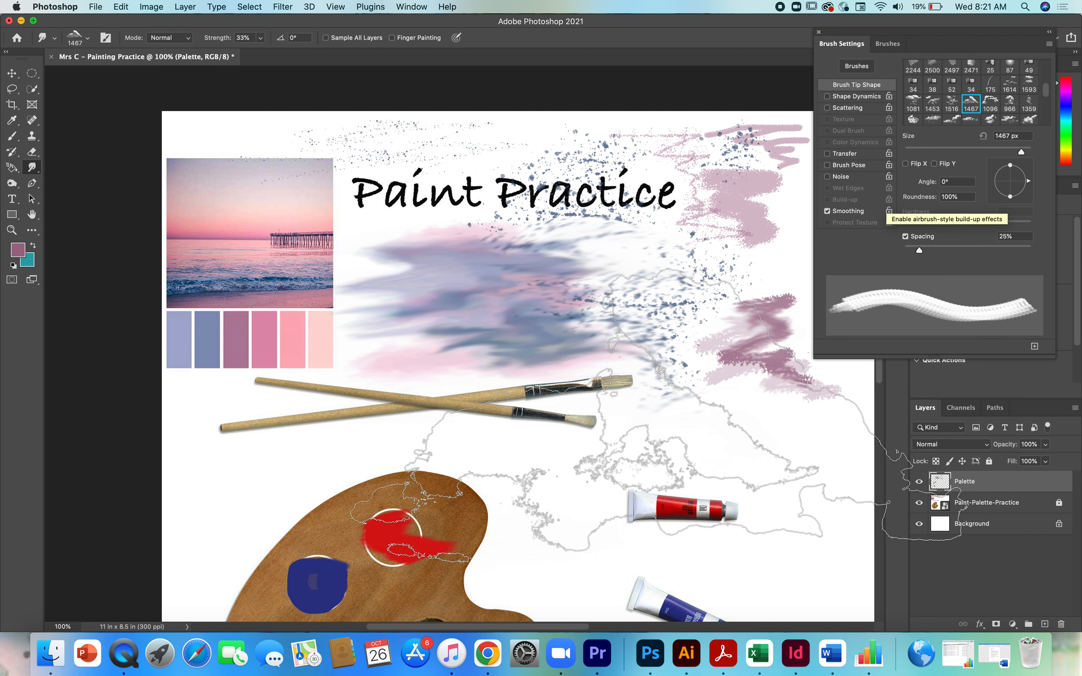
key(bracketleft)
key(bracketleft)
key(bracketleft)
key(bracketleft)
key(bracketleft)
key(bracketleft)
key(bracketleft)
key(bracketleft)
key(bracketleft)
key(bracketleft)
key(bracketleft)
key(bracketleft)
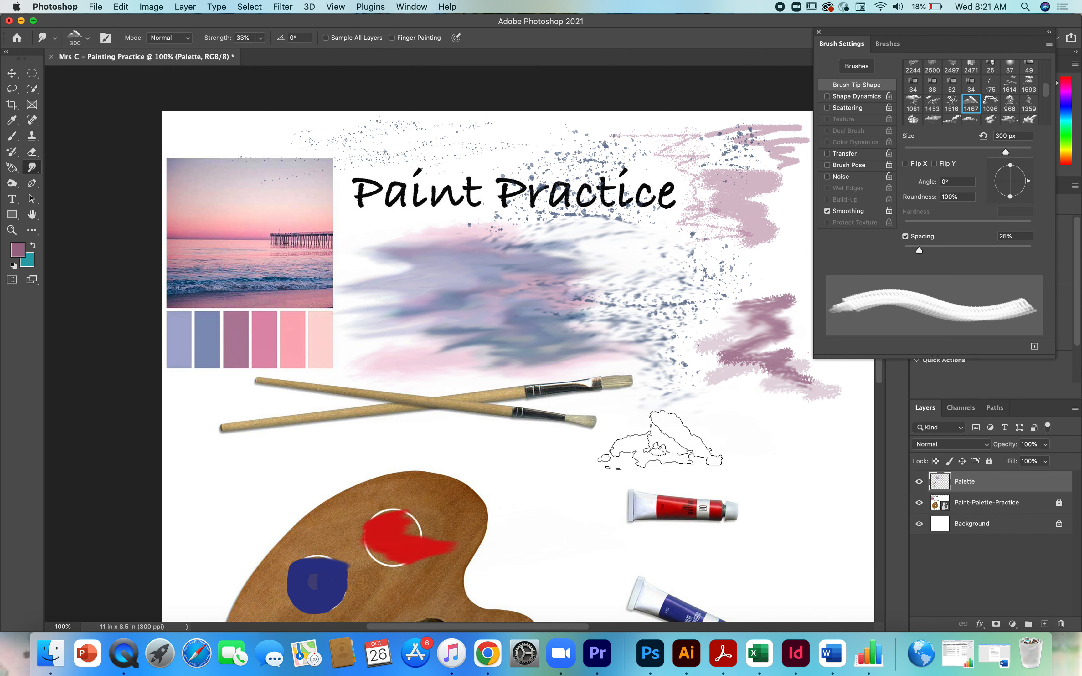
mouse_move(588, 301)
mouse_down()
mouse_move(523, 284)
mouse_move(655, 302)
mouse_move(741, 294)
mouse_move(596, 290)
mouse_move(714, 272)
mouse_move(640, 316)
mouse_move(740, 312)
mouse_move(646, 343)
mouse_move(734, 342)
mouse_move(661, 339)
mouse_move(765, 354)
mouse_move(681, 378)
mouse_move(787, 376)
mouse_move(733, 366)
mouse_up()
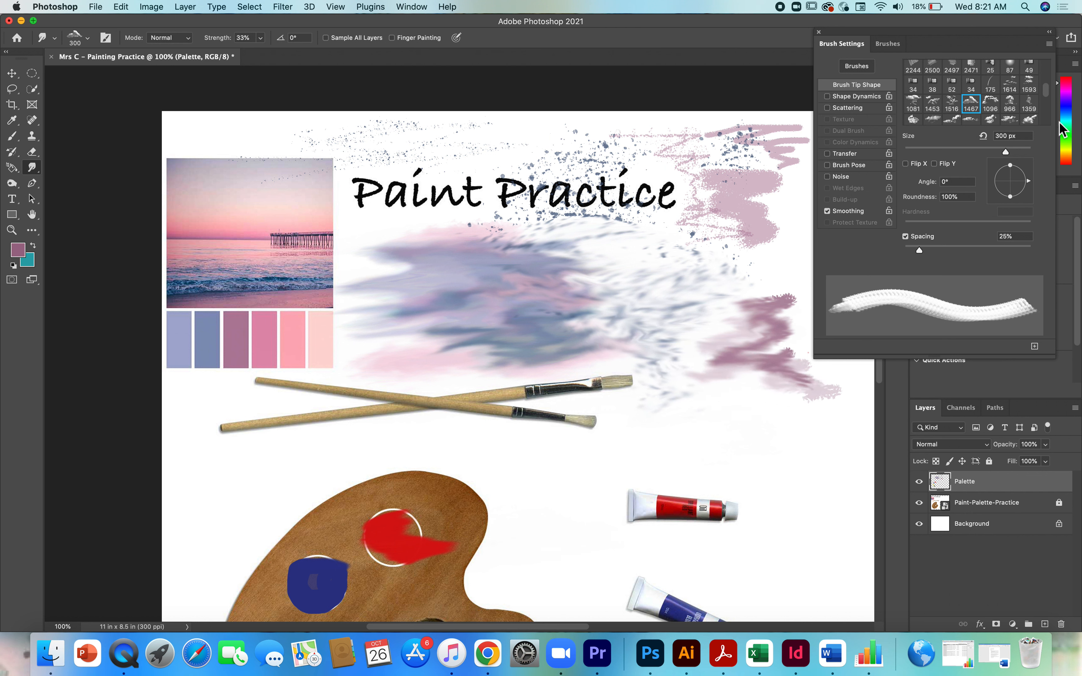
Choose the Foreground Grass Brush from the CIB Landscape Brushes set and show its brush tip settings.
drag(1050, 92, 1046, 67)
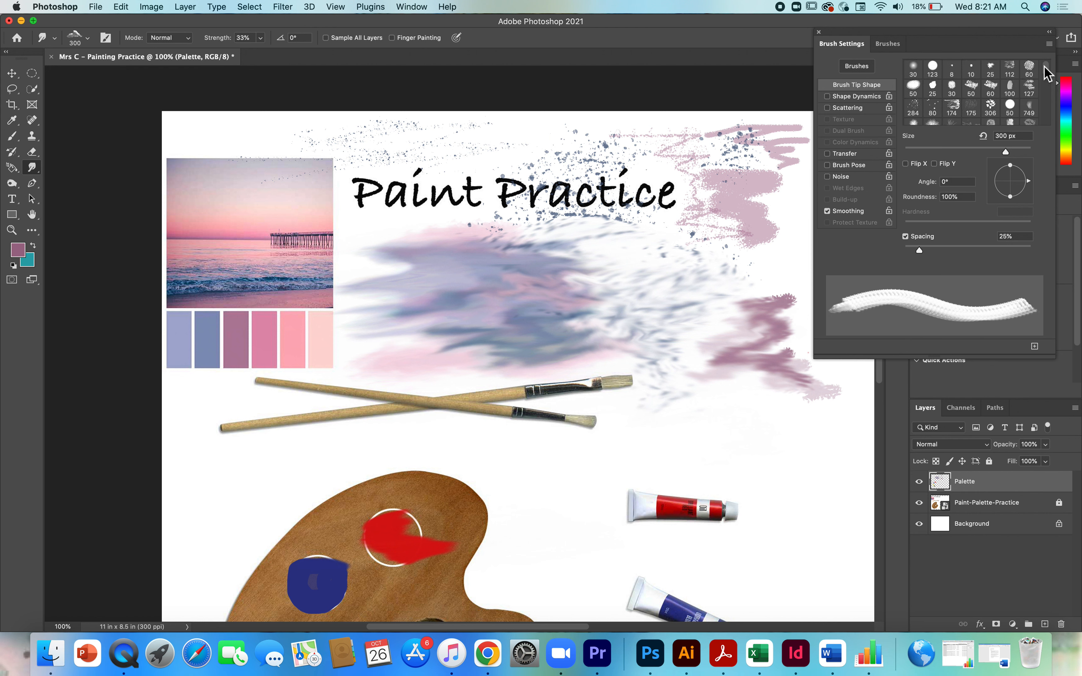
click(899, 44)
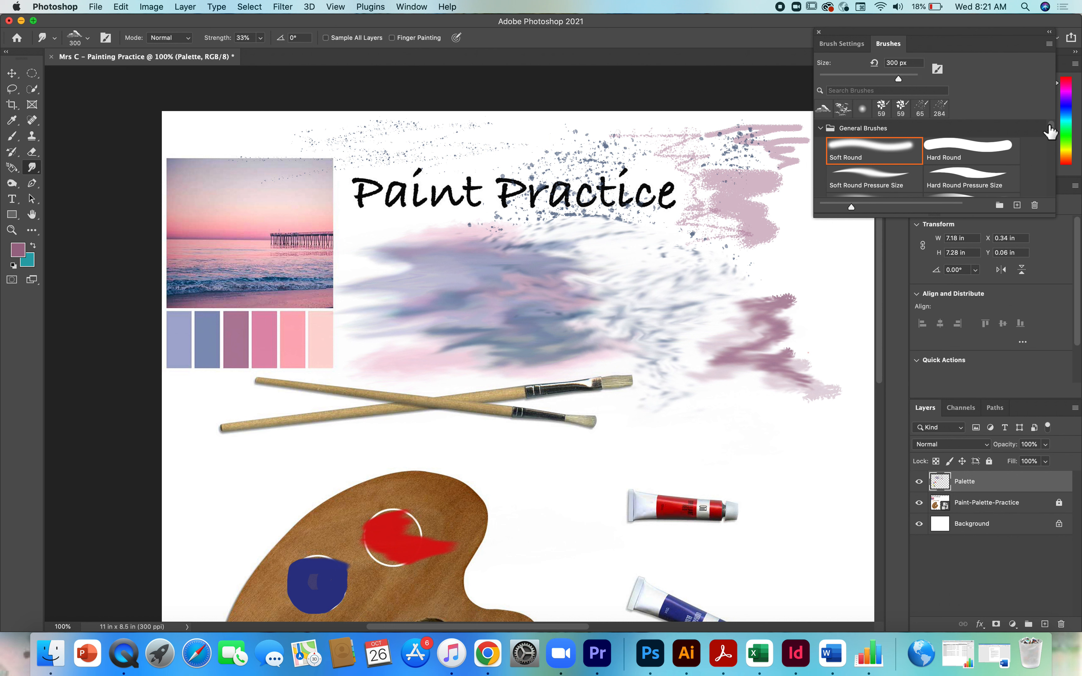
mouse_move(1053, 126)
mouse_down()
mouse_move(1053, 215)
mouse_move(1053, 174)
mouse_up()
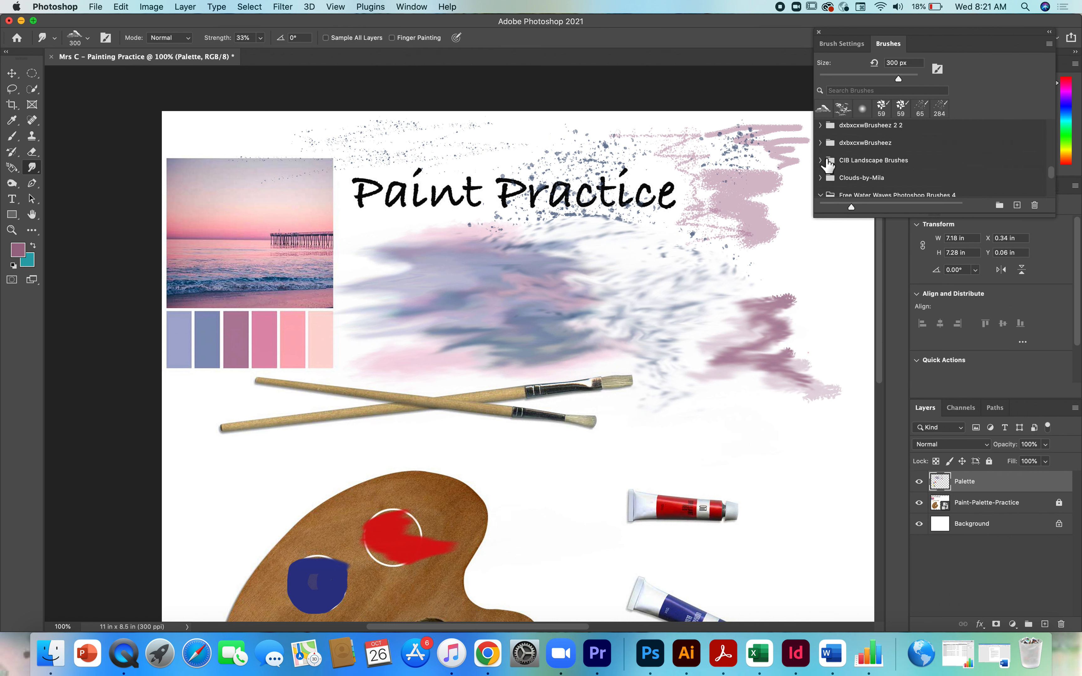
click(822, 161)
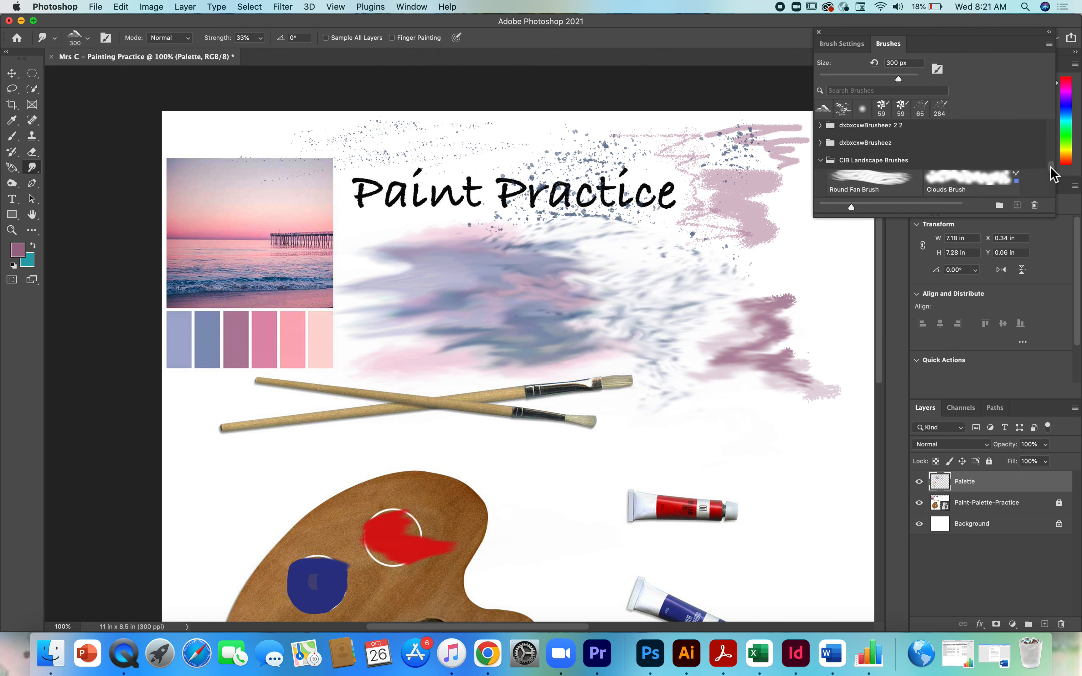
drag(1052, 167, 1054, 179)
scroll(1051, 176, down, 4)
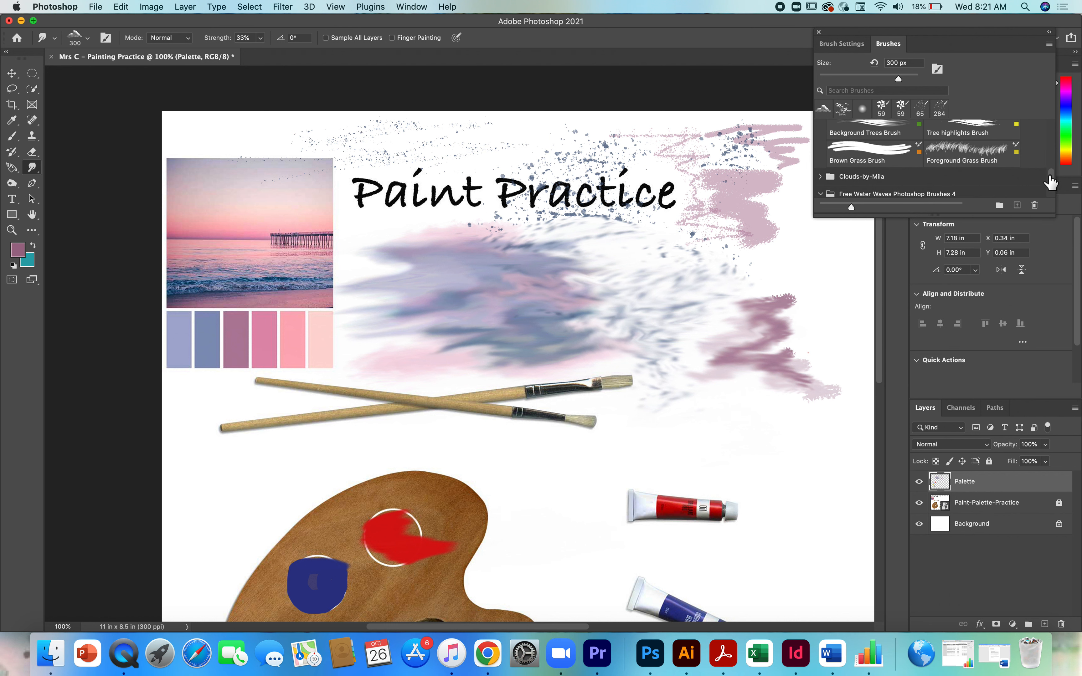
click(969, 152)
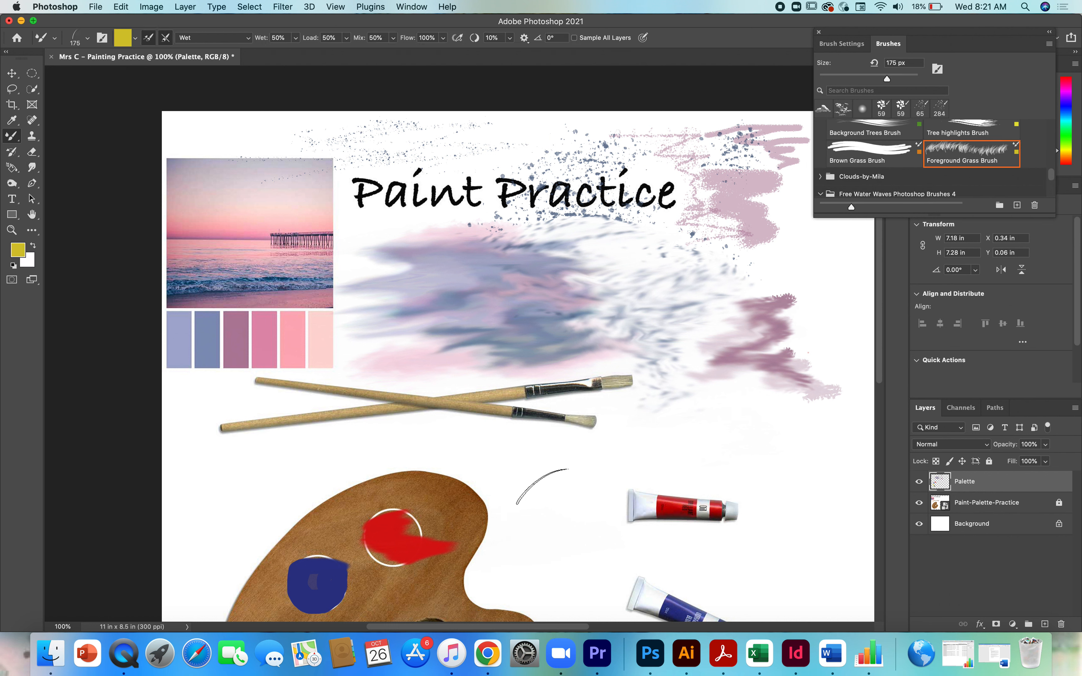
click(842, 43)
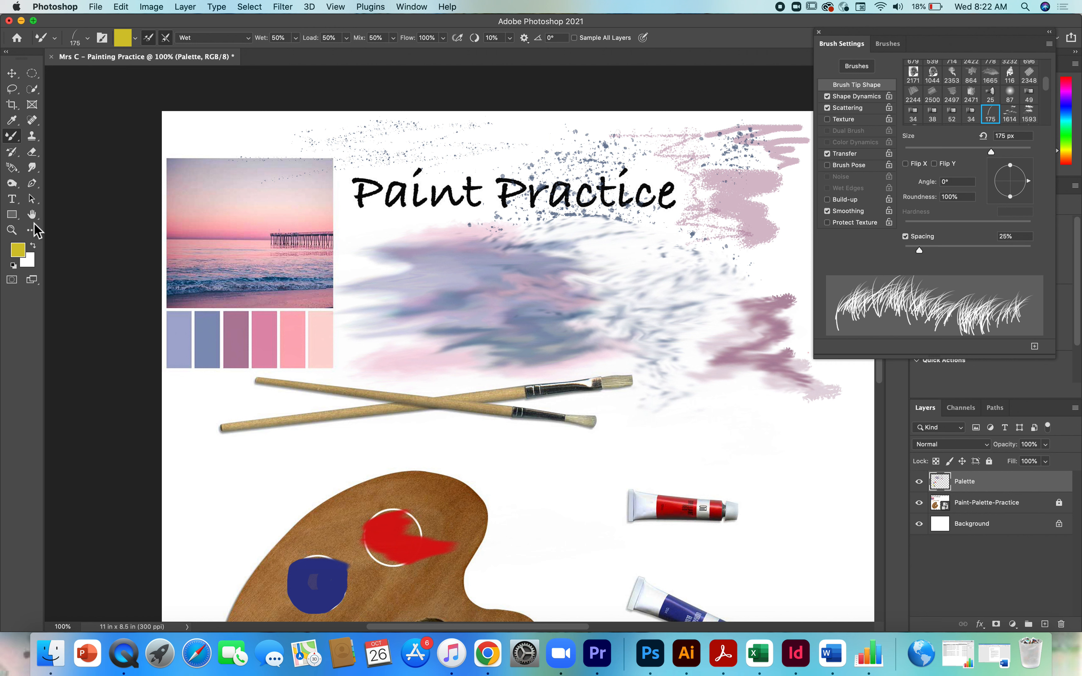
Set the Mixer Brush colour to purple 6e36a8 and paint a grass stroke between the paintbrushes and the red tube.
click(123, 39)
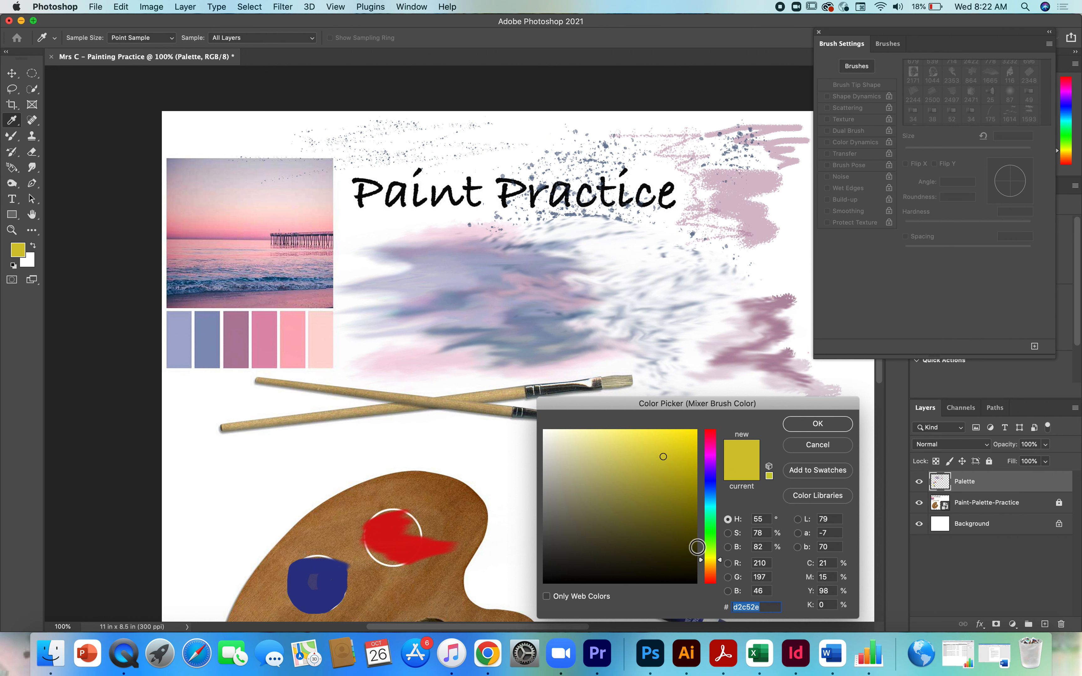
click(714, 543)
click(712, 546)
click(648, 506)
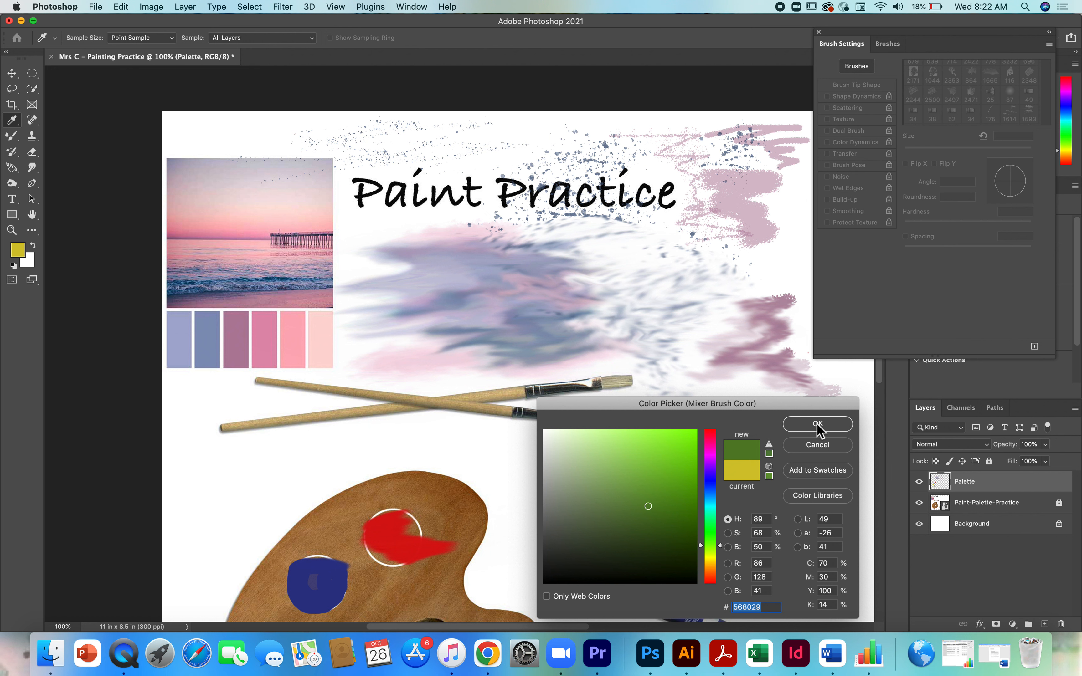
click(711, 468)
click(651, 485)
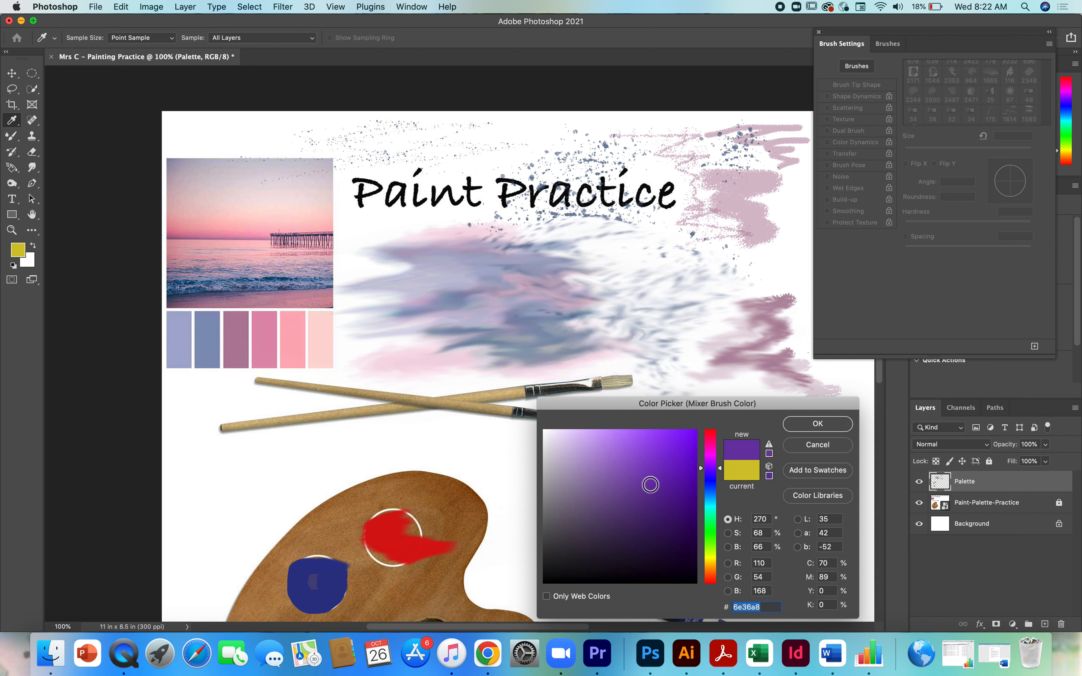
click(811, 425)
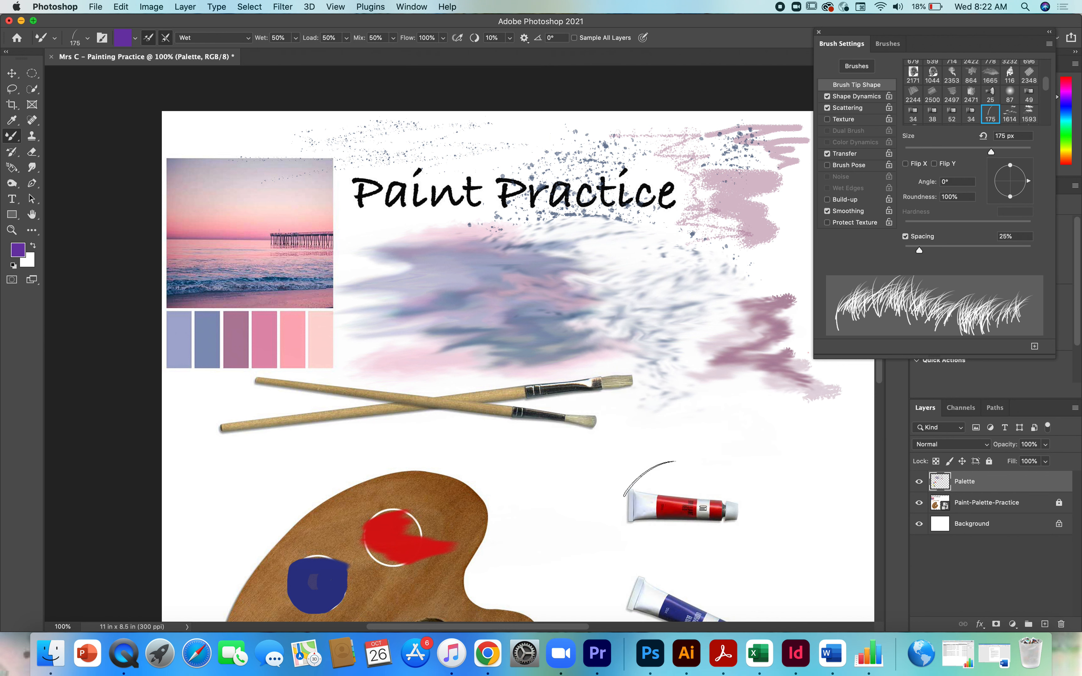
drag(580, 442, 785, 426)
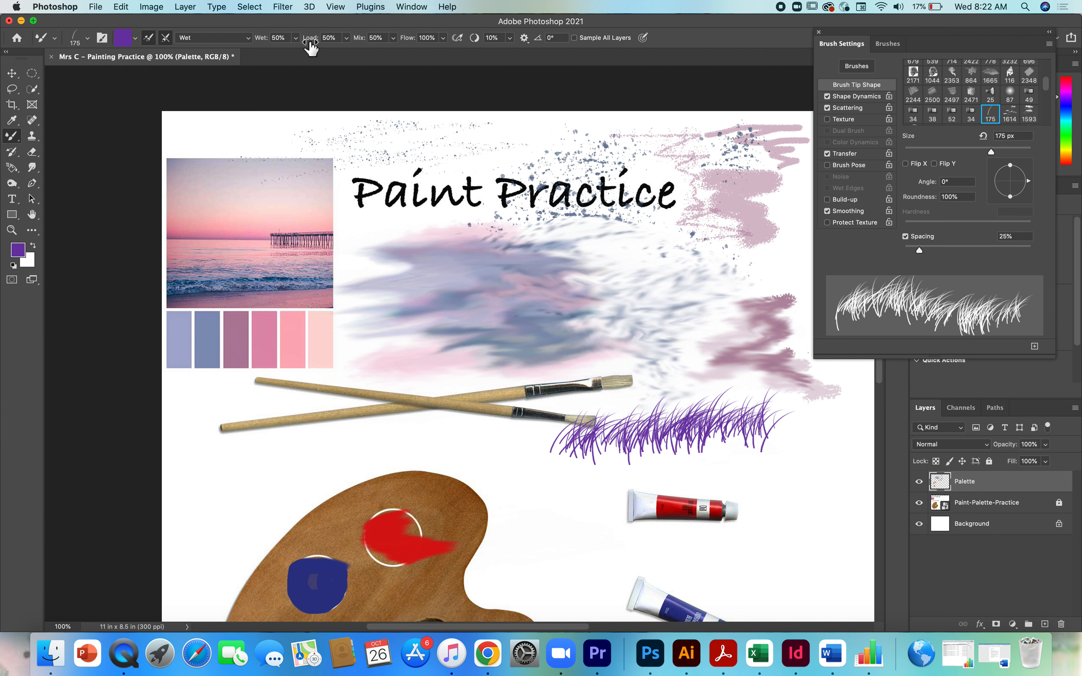
Lower the Mixer Brush load to 15% and paint more purple grass around the first stroke and towards the page's right edge.
click(346, 38)
drag(344, 54, 326, 53)
click(540, 494)
drag(564, 469, 715, 471)
mouse_move(567, 433)
mouse_down()
mouse_move(689, 439)
mouse_move(753, 463)
mouse_move(736, 474)
mouse_move(933, 500)
mouse_up()
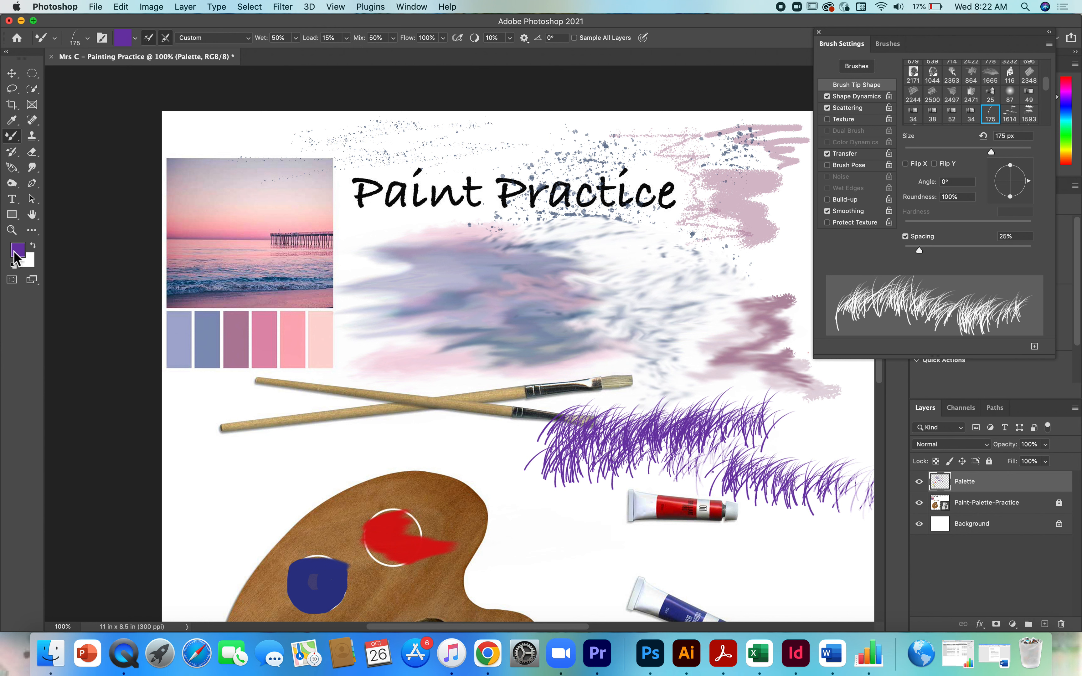
Sample the mauve swatch below the photo, paint mauve grass over the purple grass, and close the brush settings.
click(13, 126)
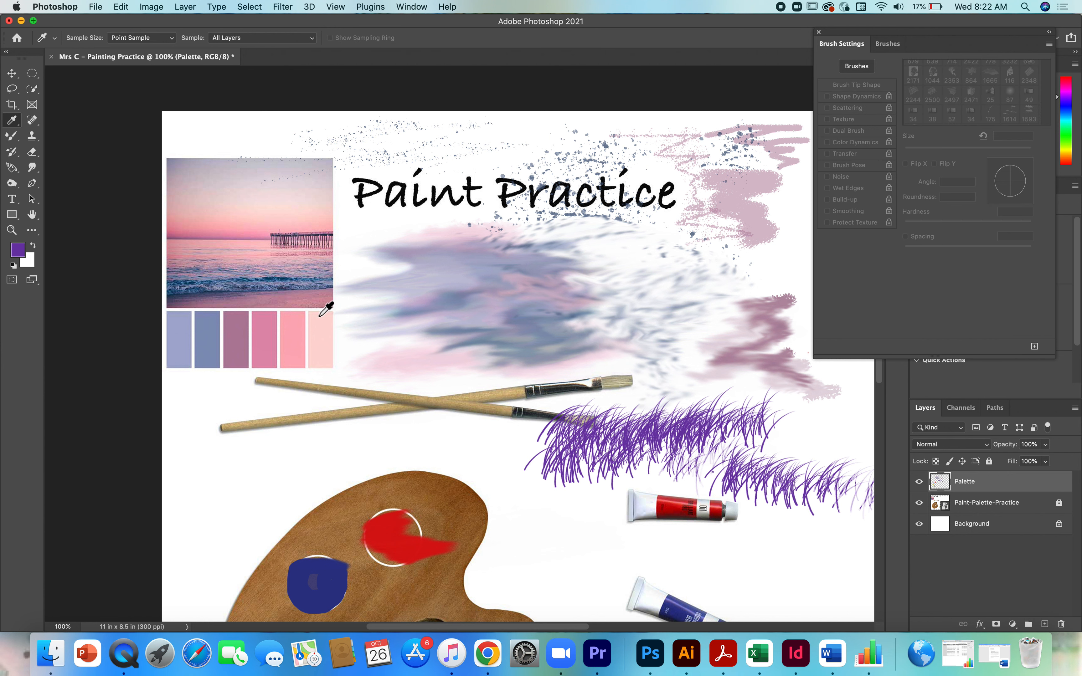
click(237, 340)
click(11, 138)
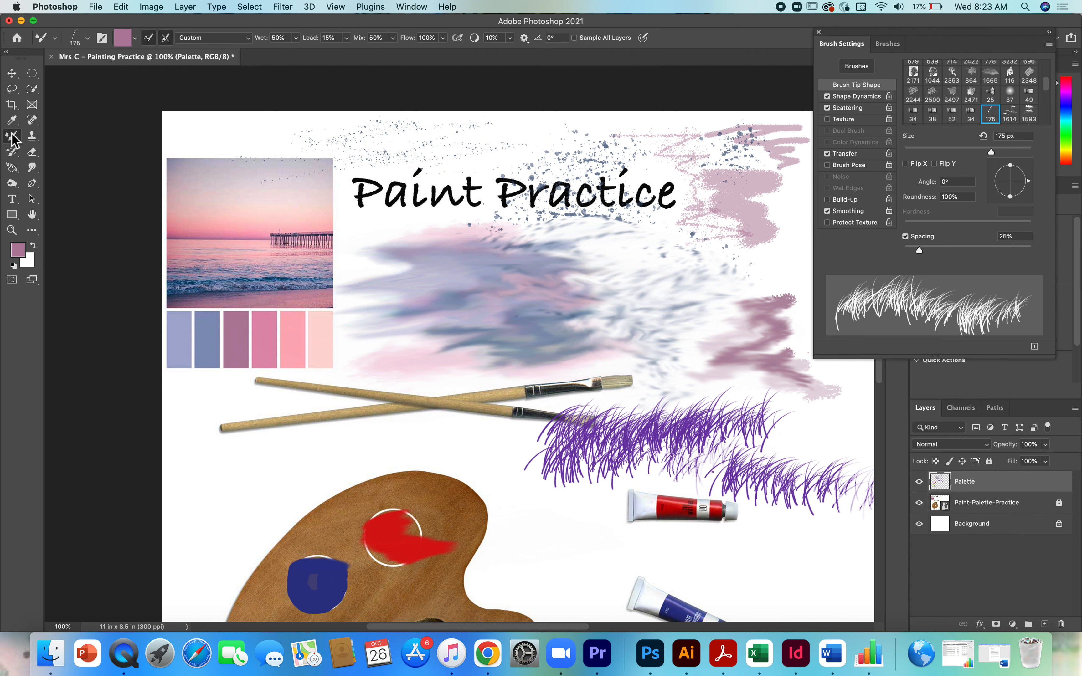
mouse_move(616, 468)
mouse_down()
mouse_move(692, 440)
mouse_move(737, 448)
mouse_move(676, 481)
mouse_move(797, 484)
mouse_up()
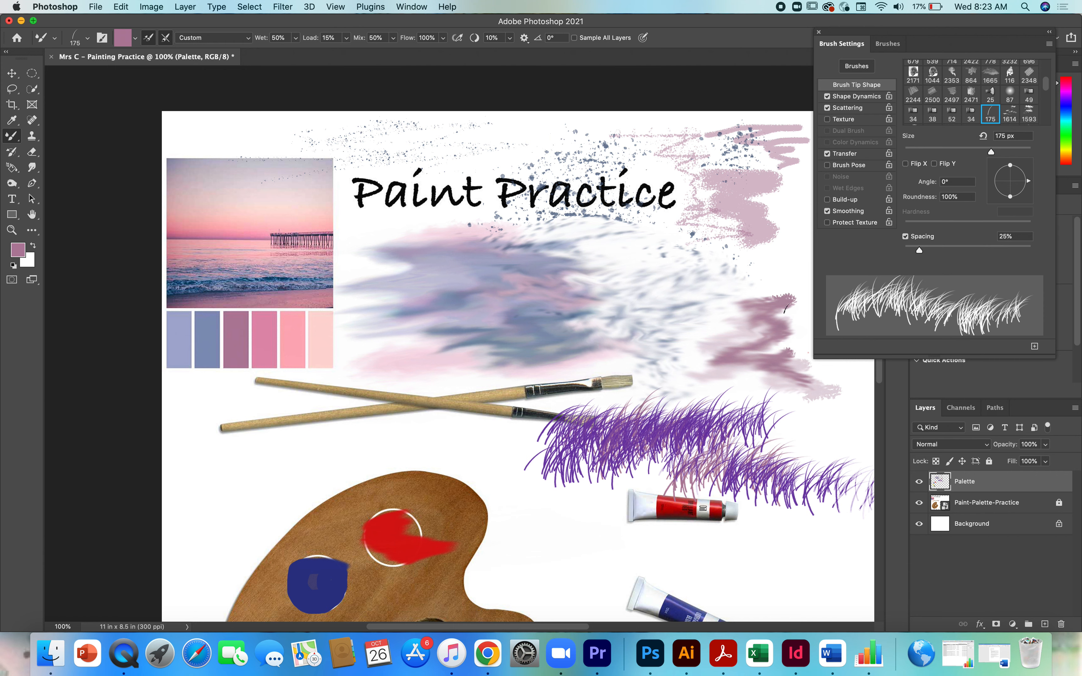
click(819, 33)
With the Pencil tool, draw thin 1 px mauve loops and a thick 25 px zigzag over the smudged paint.
scroll(880, 250, down, 10)
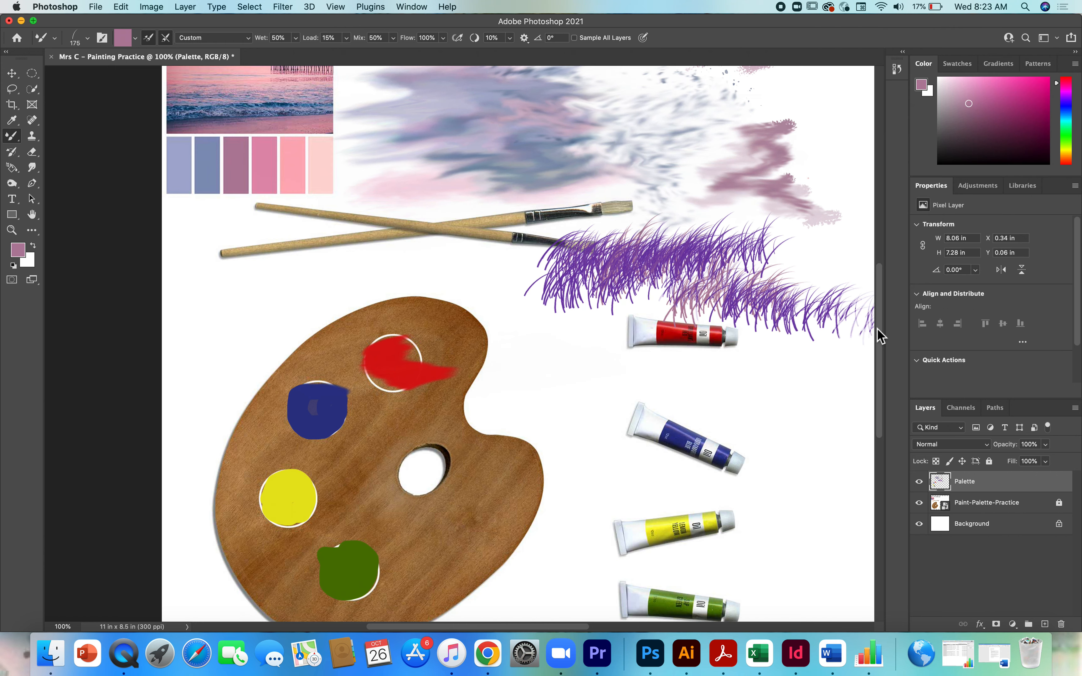
scroll(879, 310, up, 8)
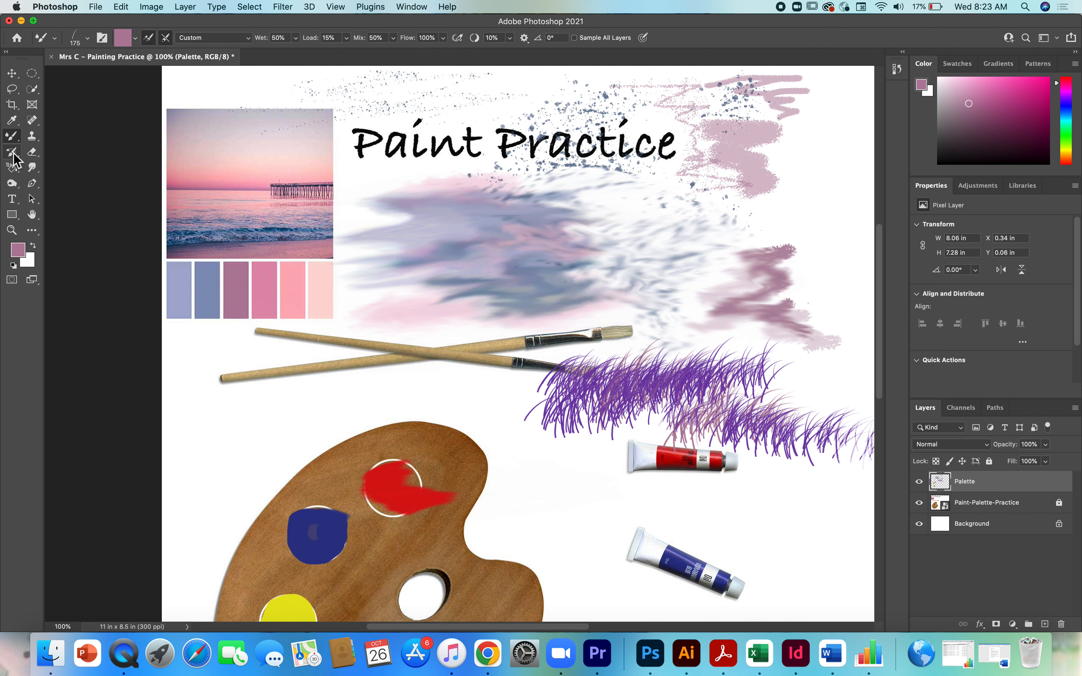
right_click(12, 139)
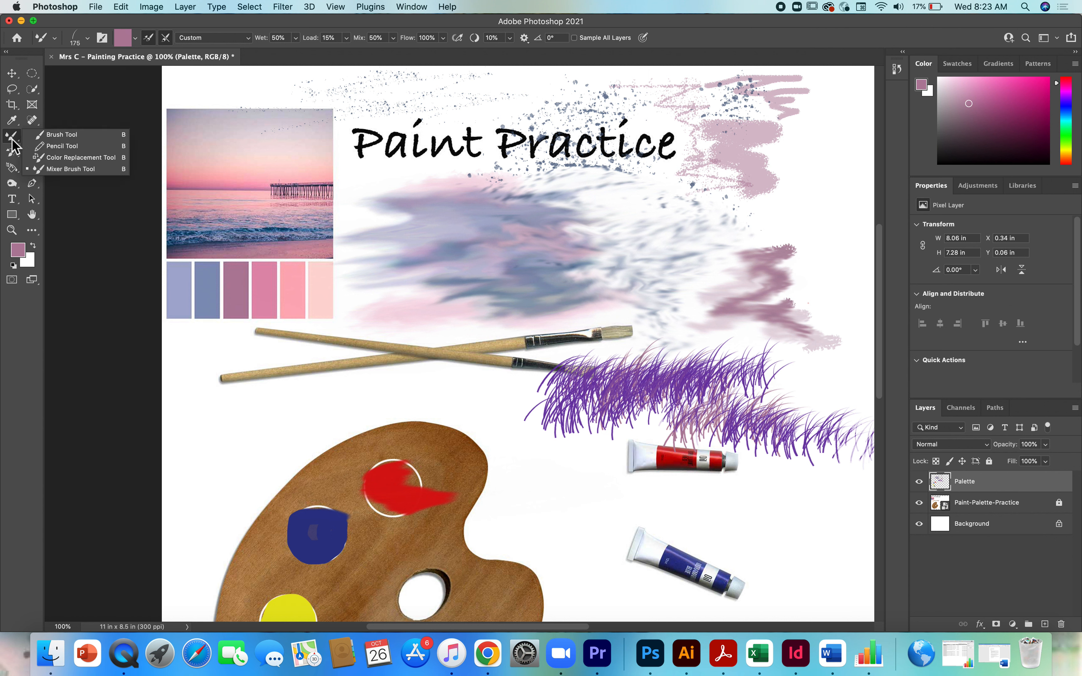
click(62, 146)
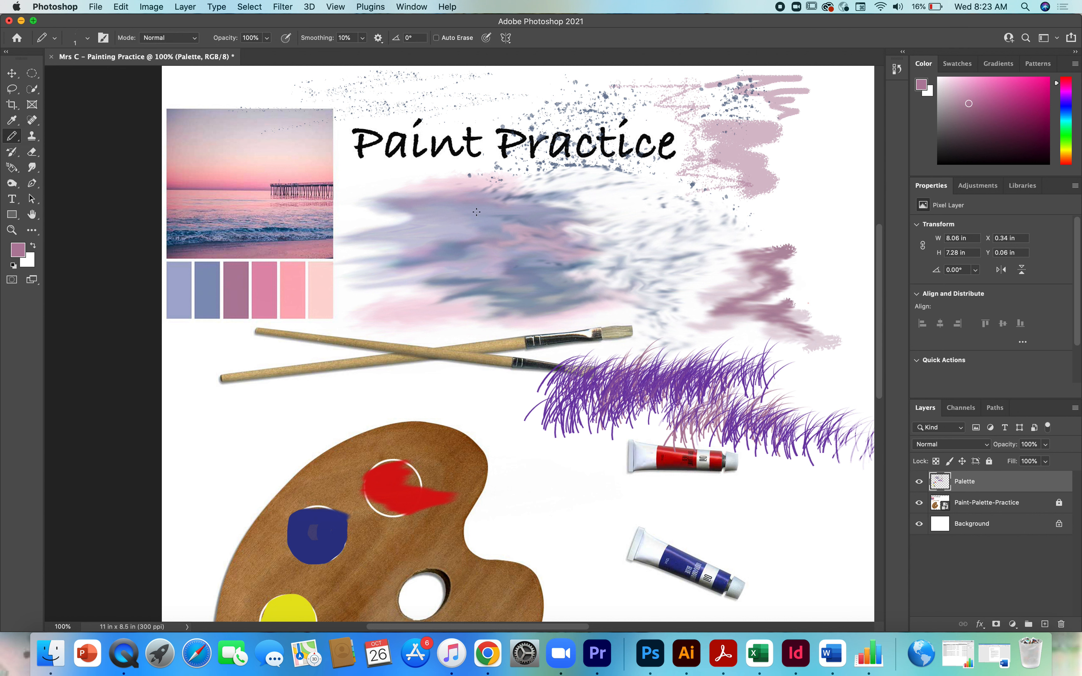
mouse_move(365, 195)
mouse_down()
mouse_move(377, 221)
mouse_move(448, 233)
mouse_up()
mouse_move(577, 210)
mouse_down()
mouse_move(501, 252)
mouse_move(569, 266)
mouse_up()
key(bracketright)
mouse_move(434, 179)
mouse_down()
mouse_move(473, 191)
mouse_move(467, 210)
mouse_move(508, 220)
mouse_move(488, 260)
mouse_move(615, 295)
mouse_move(600, 315)
mouse_up()
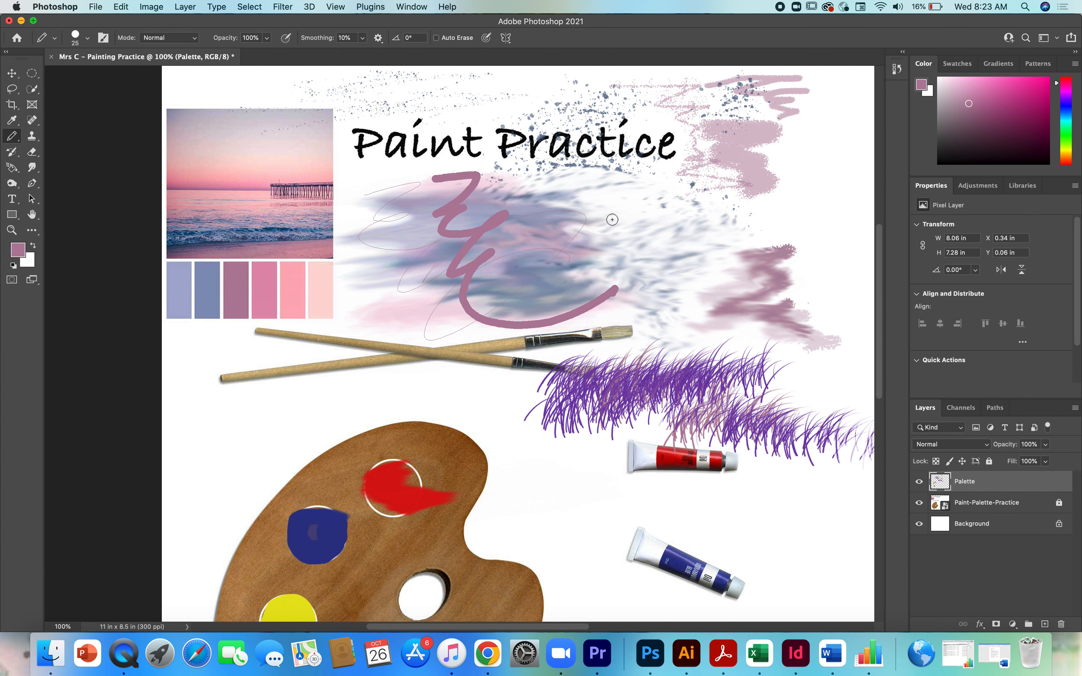
Set the pencil tip's spacing to 199% and draw dotted mauve lines across the paintbrushes and above the palette.
click(412, 6)
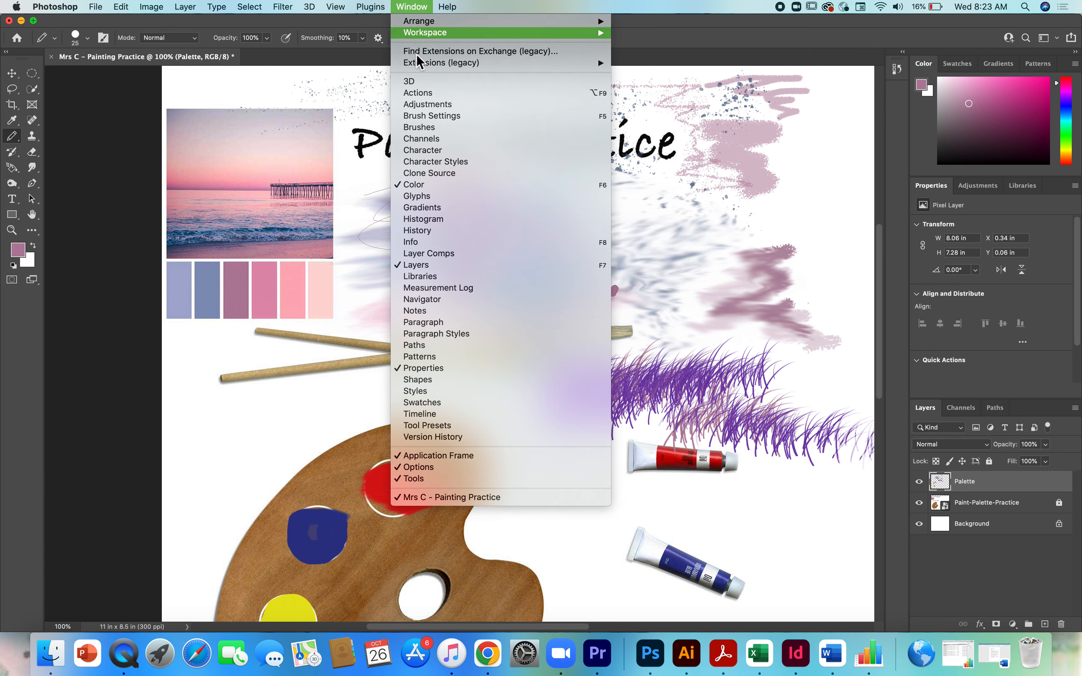
click(425, 117)
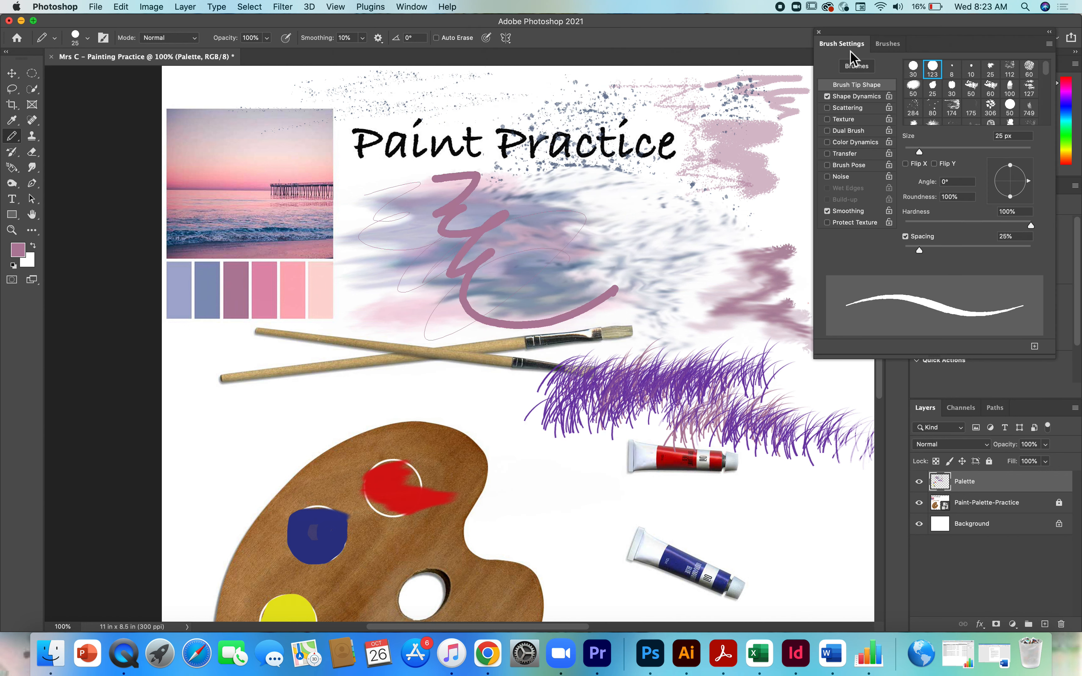
drag(921, 252, 999, 251)
mouse_move(203, 458)
mouse_down()
mouse_move(305, 414)
mouse_move(447, 419)
mouse_up()
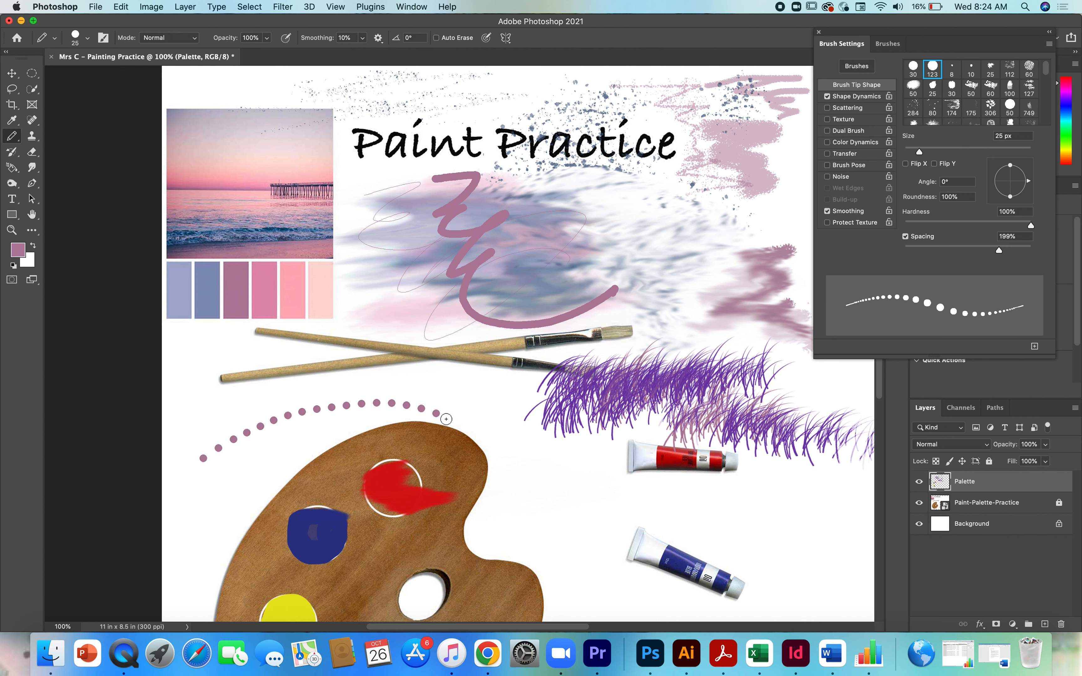
mouse_move(208, 406)
mouse_down()
mouse_move(323, 351)
mouse_move(397, 340)
mouse_move(437, 380)
mouse_move(527, 367)
mouse_move(599, 507)
mouse_up()
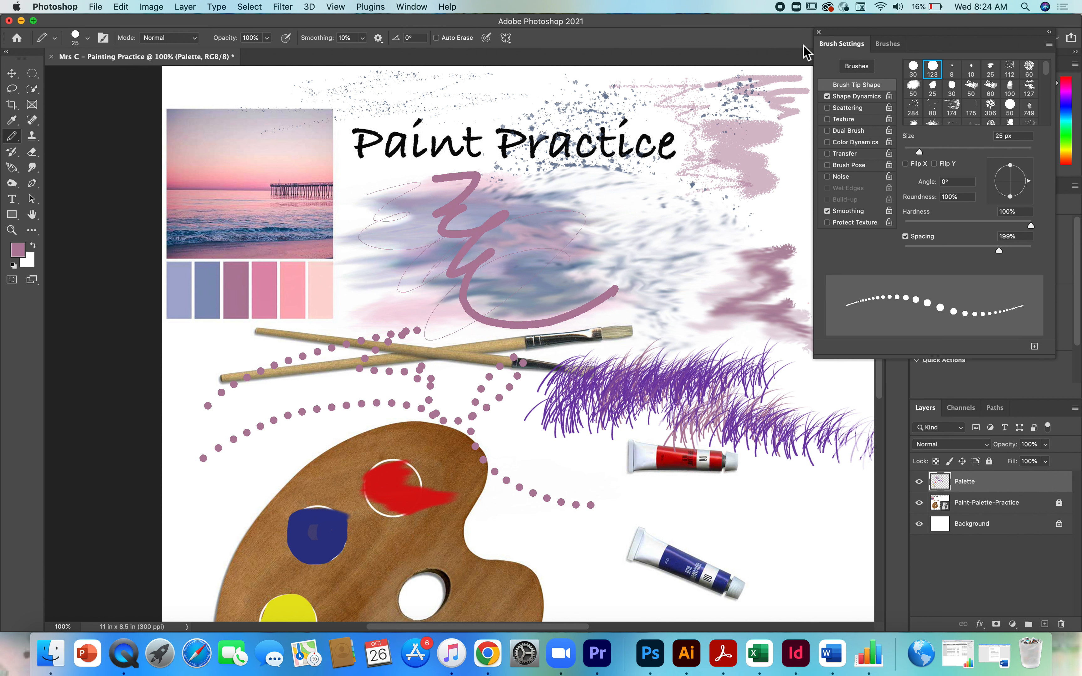
click(819, 32)
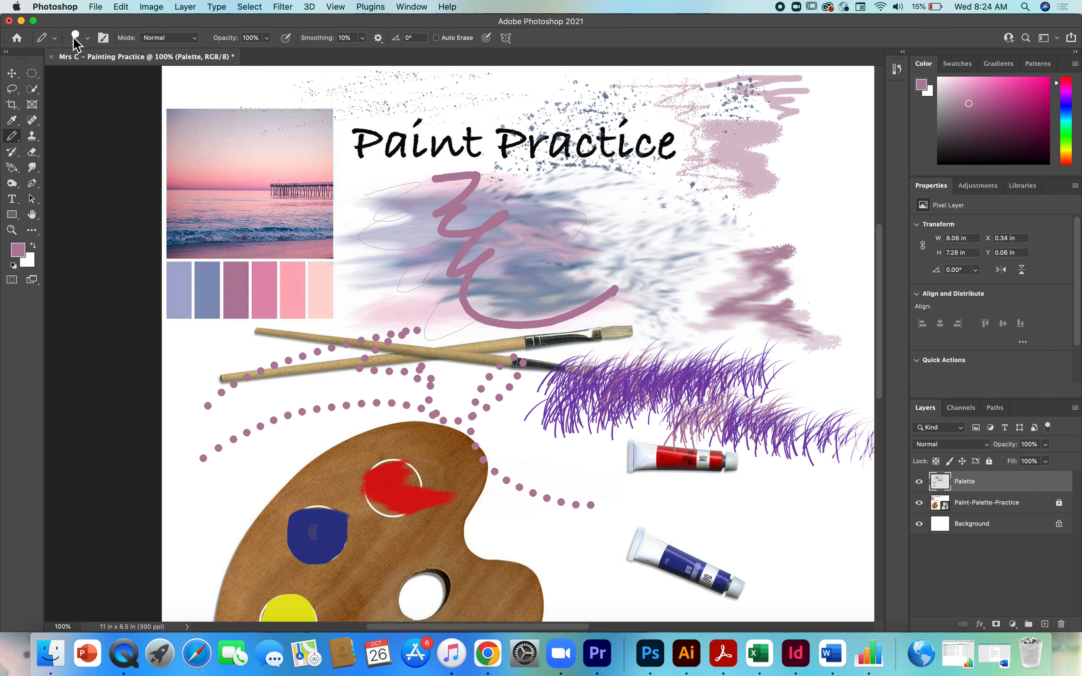
Save the document on the computer in Photoshop format in the Photoshop Digital Painting folder with Maximize Compatibility enabled.
click(101, 8)
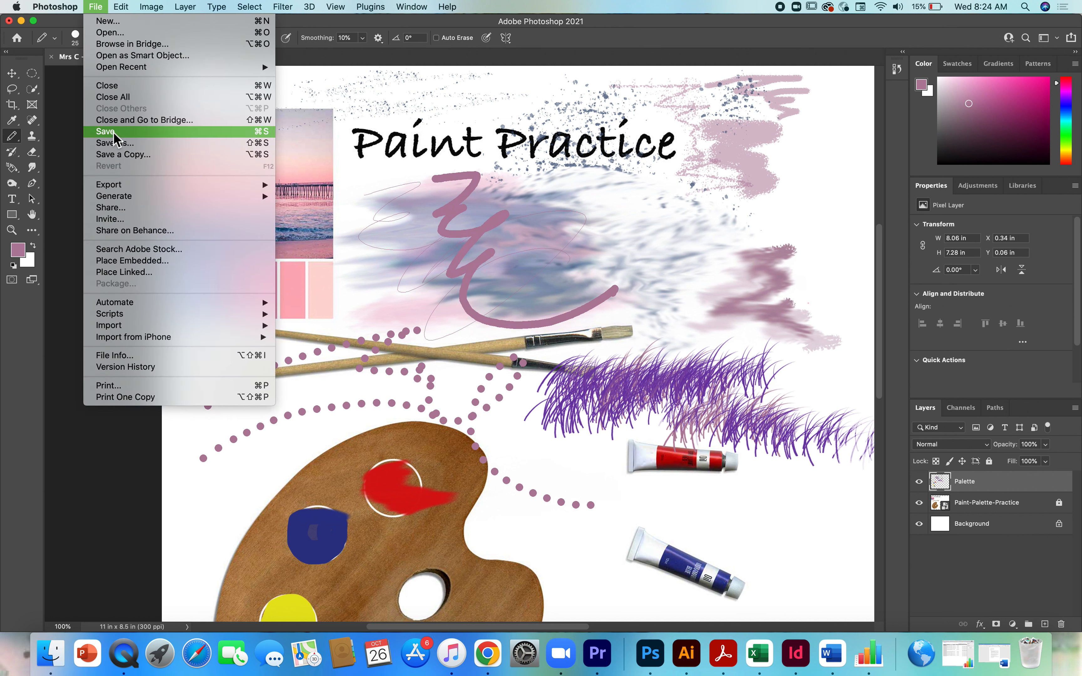
click(112, 143)
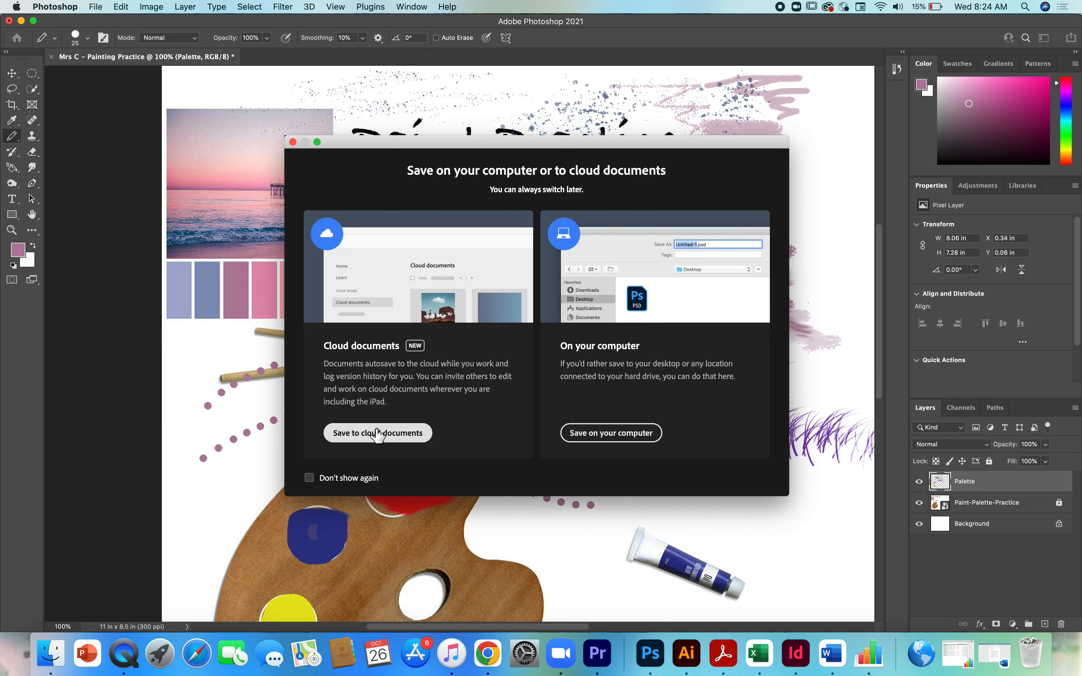
click(577, 437)
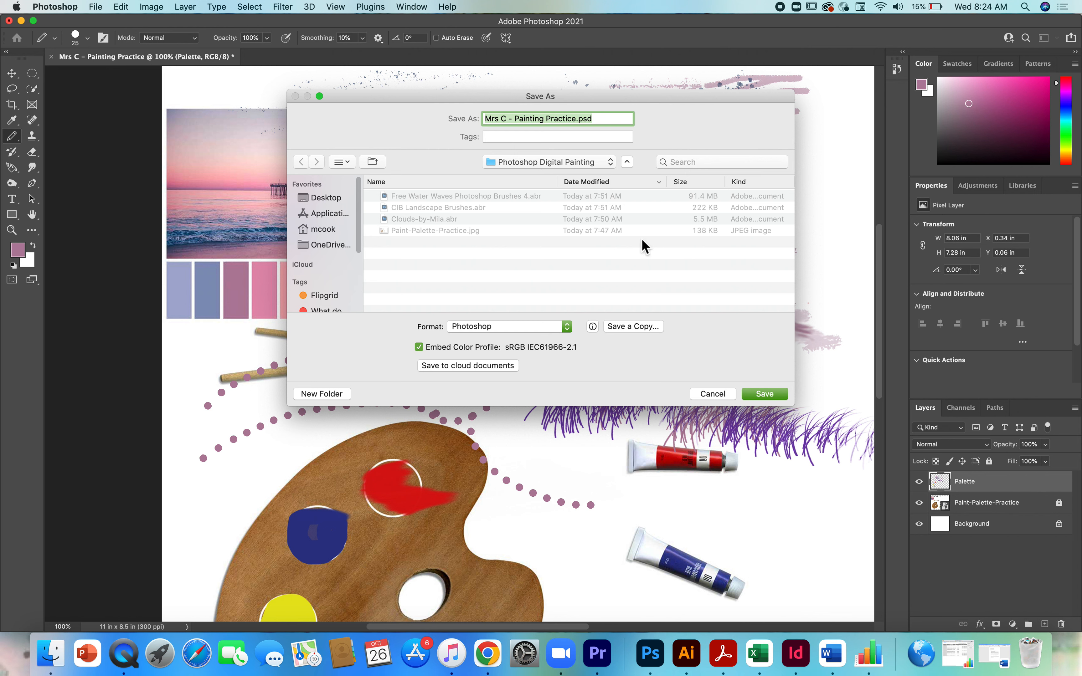
click(770, 397)
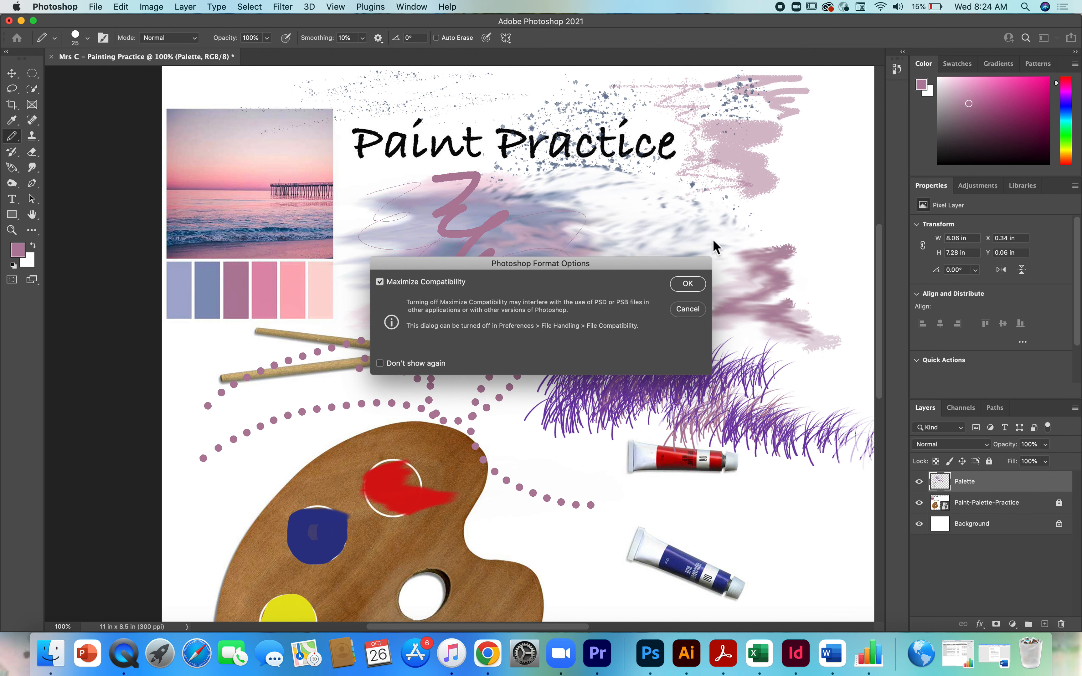
click(689, 285)
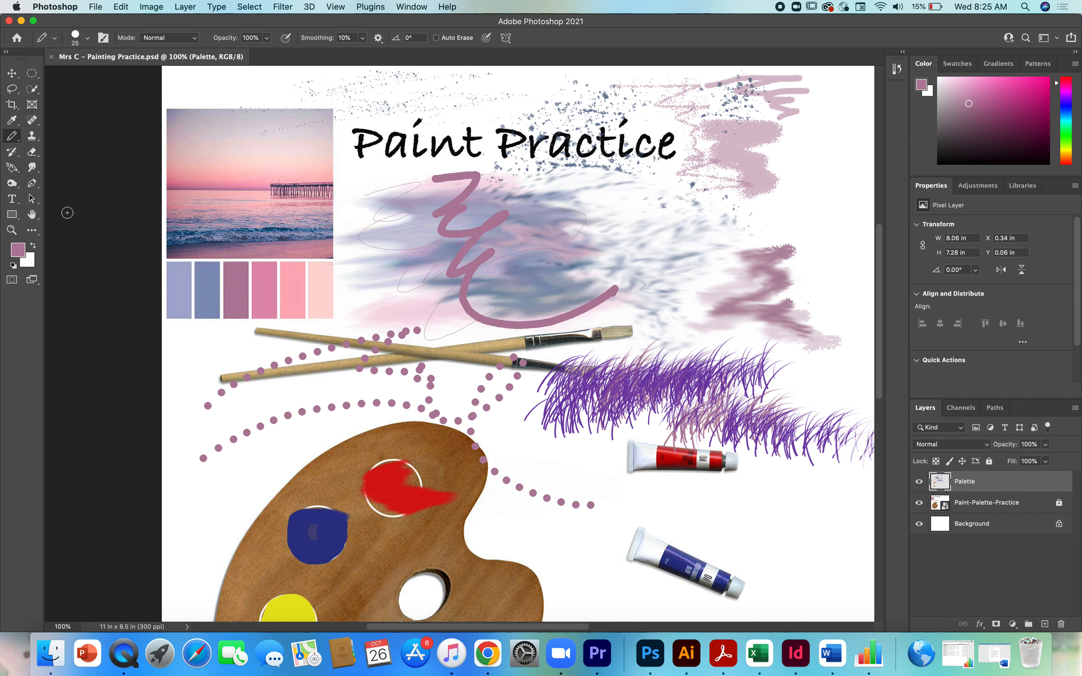
Examine the Color Replacement tool, and the Blur and Sharpen tools grouped with the Smudge tool.
click(12, 142)
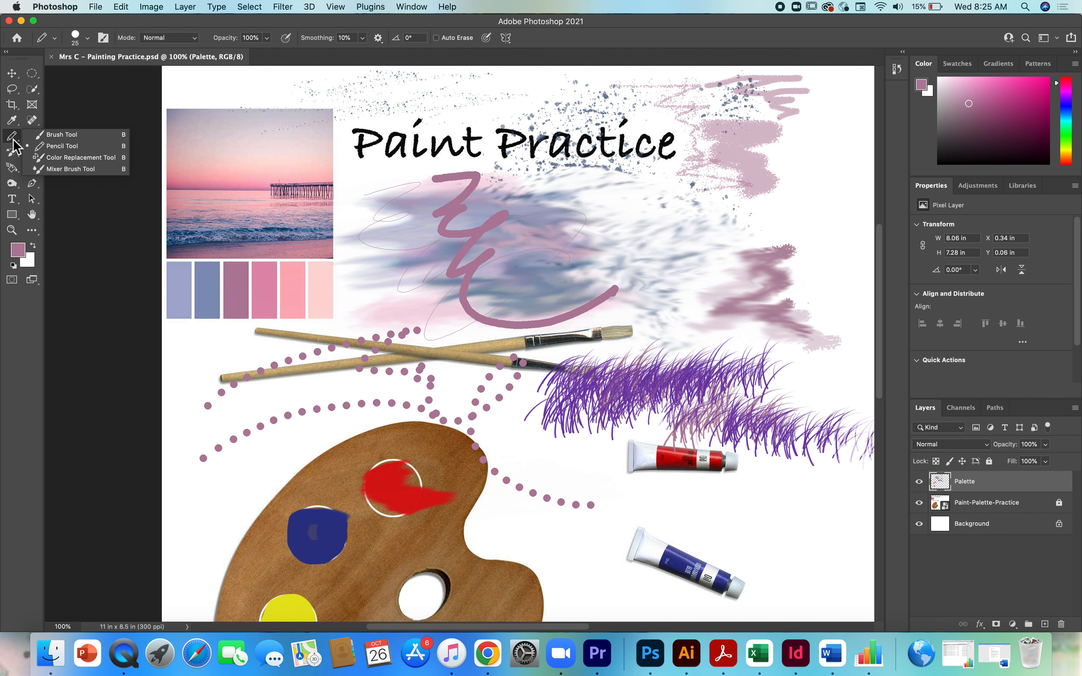
click(67, 157)
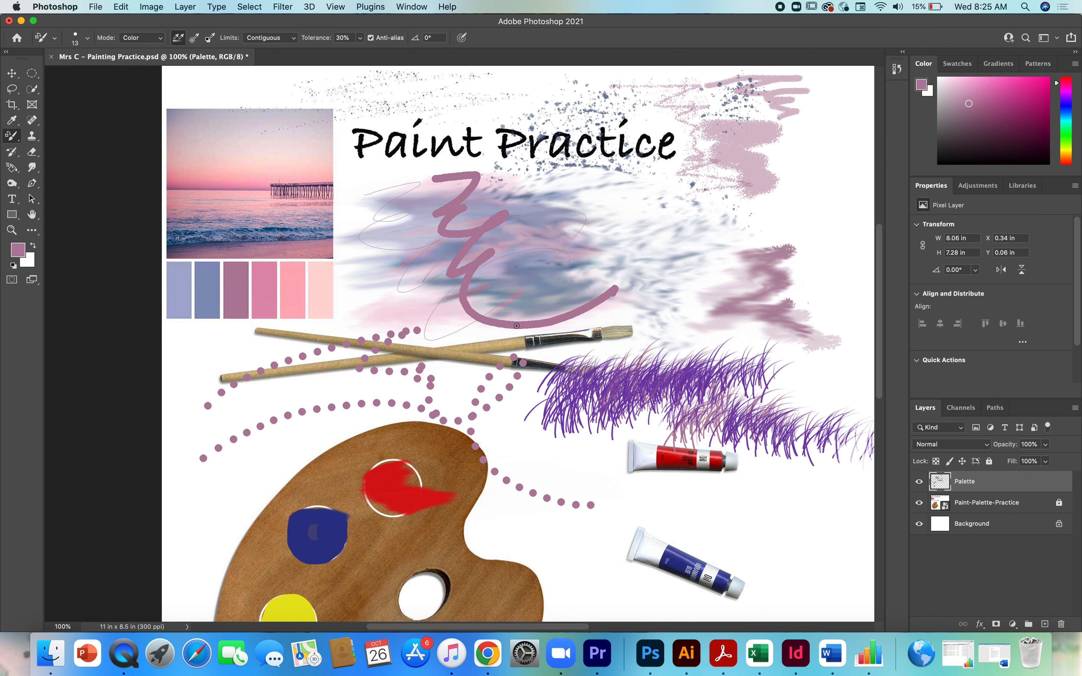
click(31, 170)
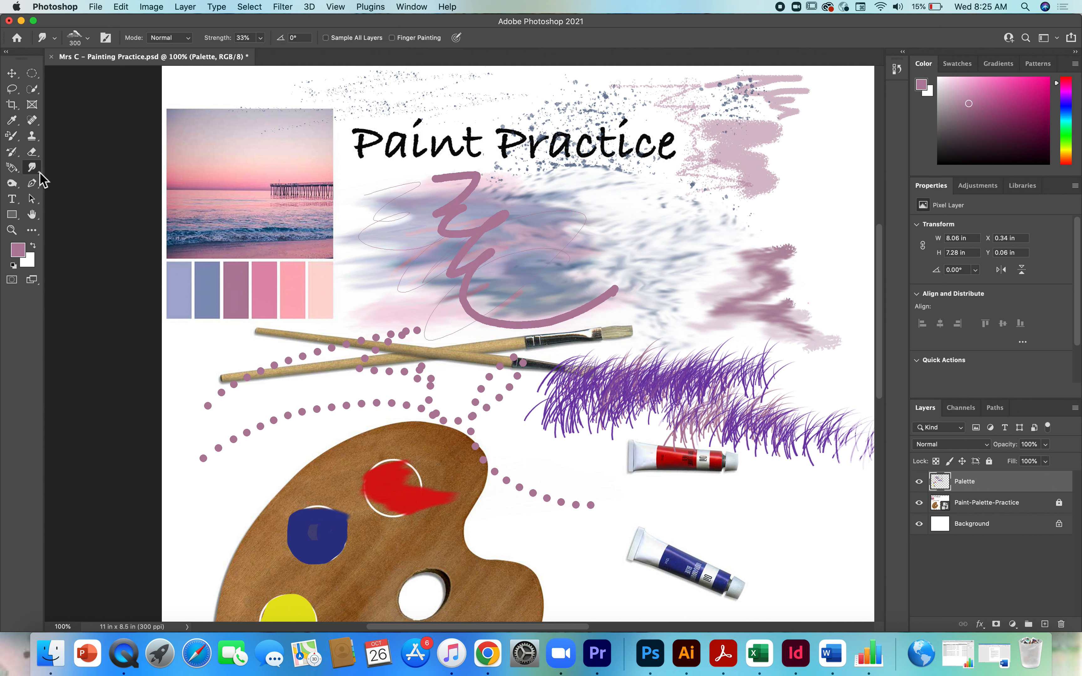
right_click(41, 173)
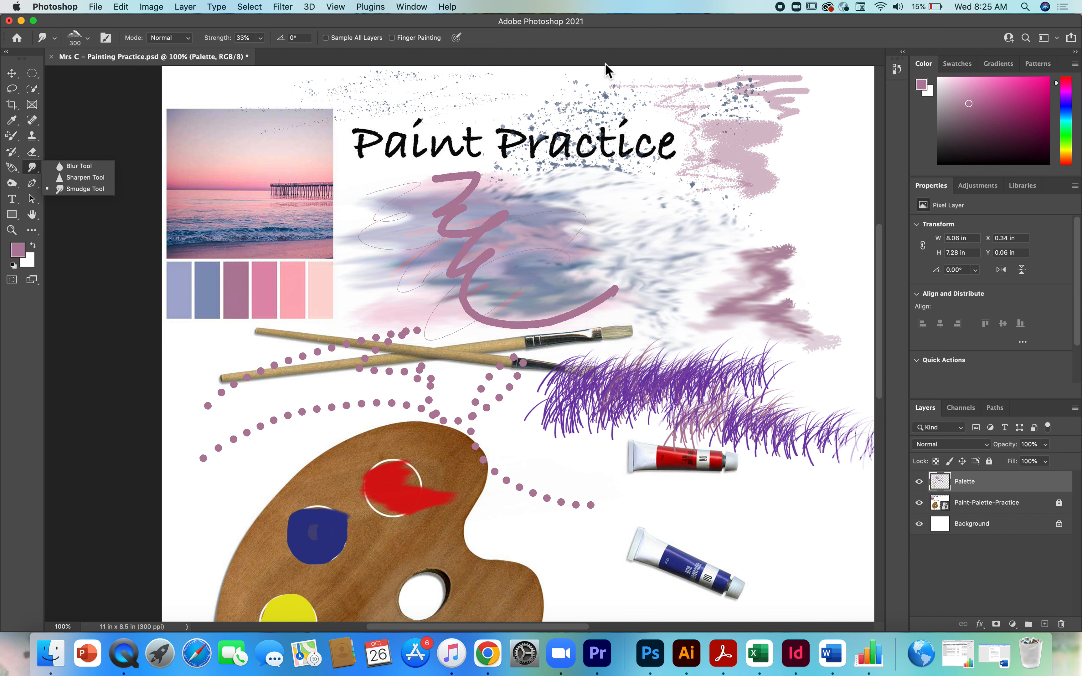
Smudge the tail end of the thick mauve zigzag and the purple grass strokes below it with the 300 px tip at 33% strength.
mouse_move(624, 245)
mouse_down()
mouse_move(717, 236)
mouse_move(640, 324)
mouse_move(694, 358)
mouse_move(584, 331)
mouse_move(606, 279)
mouse_move(506, 275)
mouse_move(574, 260)
mouse_move(566, 281)
mouse_move(645, 295)
mouse_move(586, 311)
mouse_move(663, 309)
mouse_move(602, 303)
mouse_move(752, 267)
mouse_move(600, 274)
mouse_move(748, 287)
mouse_move(748, 312)
mouse_move(800, 293)
mouse_move(621, 266)
mouse_up()
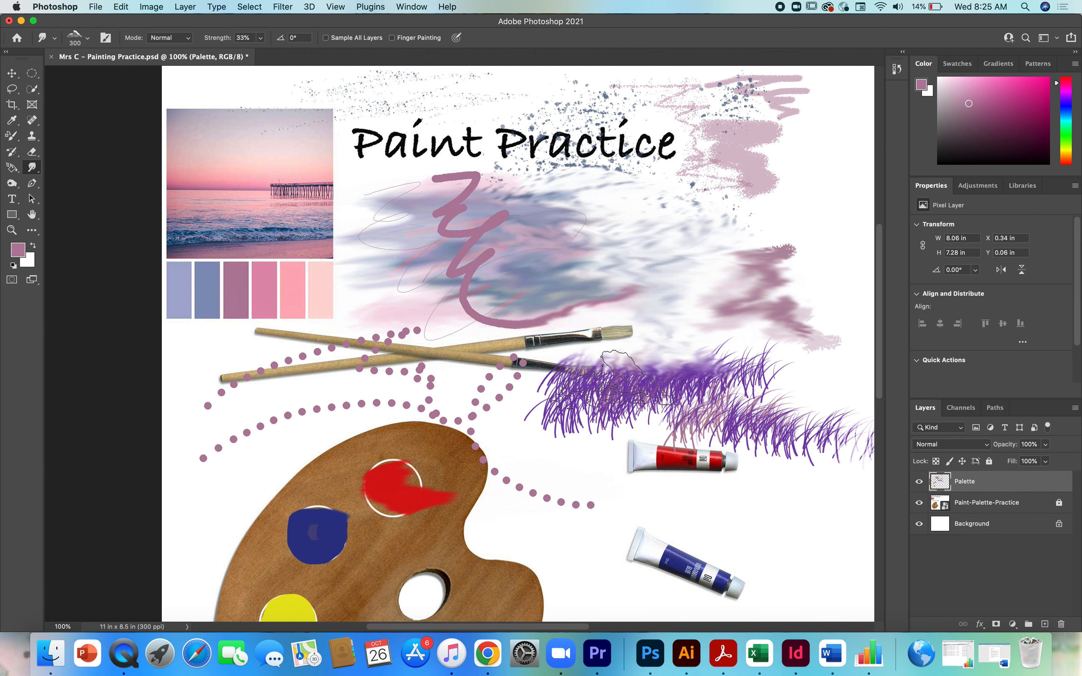
mouse_move(590, 393)
mouse_down()
mouse_move(532, 404)
mouse_move(675, 419)
mouse_move(747, 407)
mouse_up()
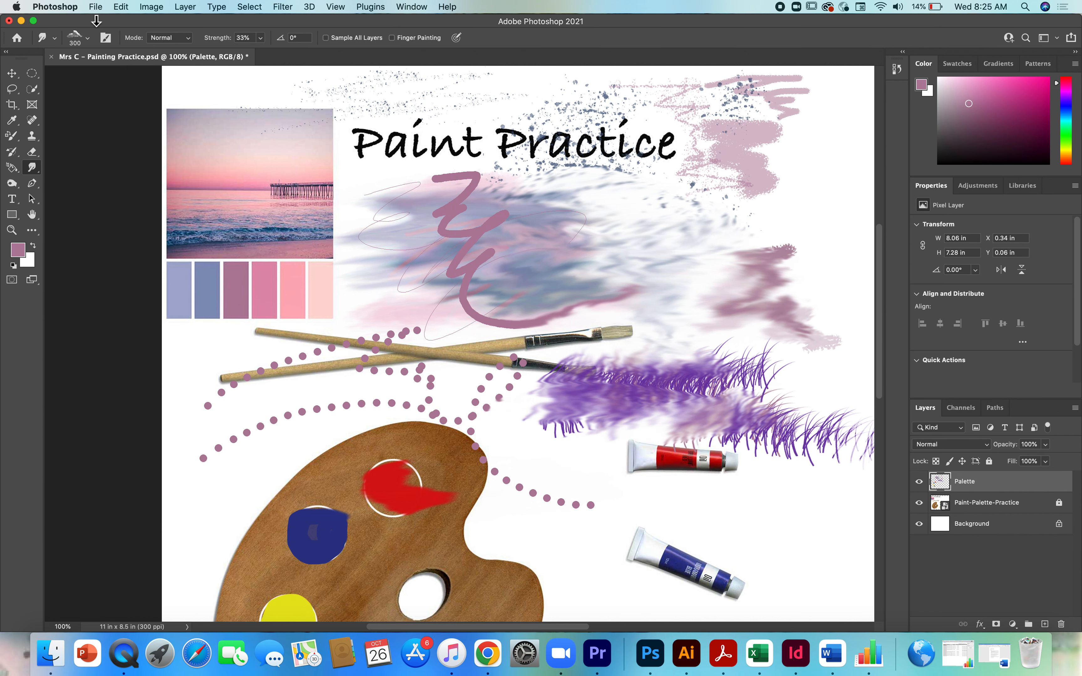
Export the painting with Save for Web as a maximum-quality JPEG into the Photoshop Digital Painting folder on the desktop.
click(95, 6)
mouse_move(128, 184)
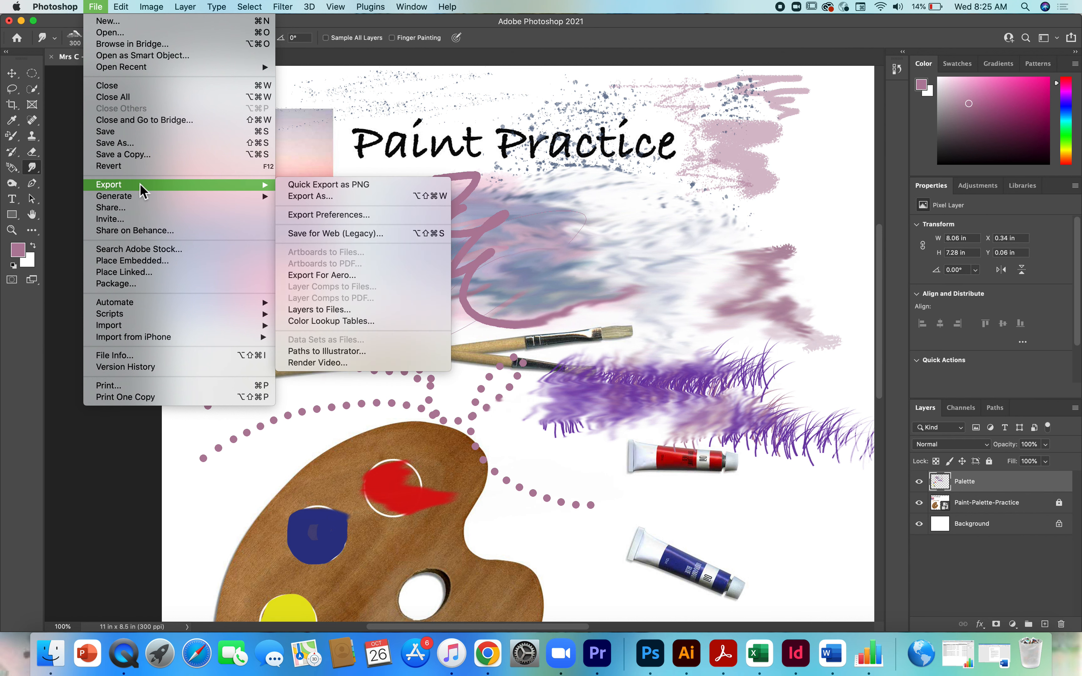
click(316, 234)
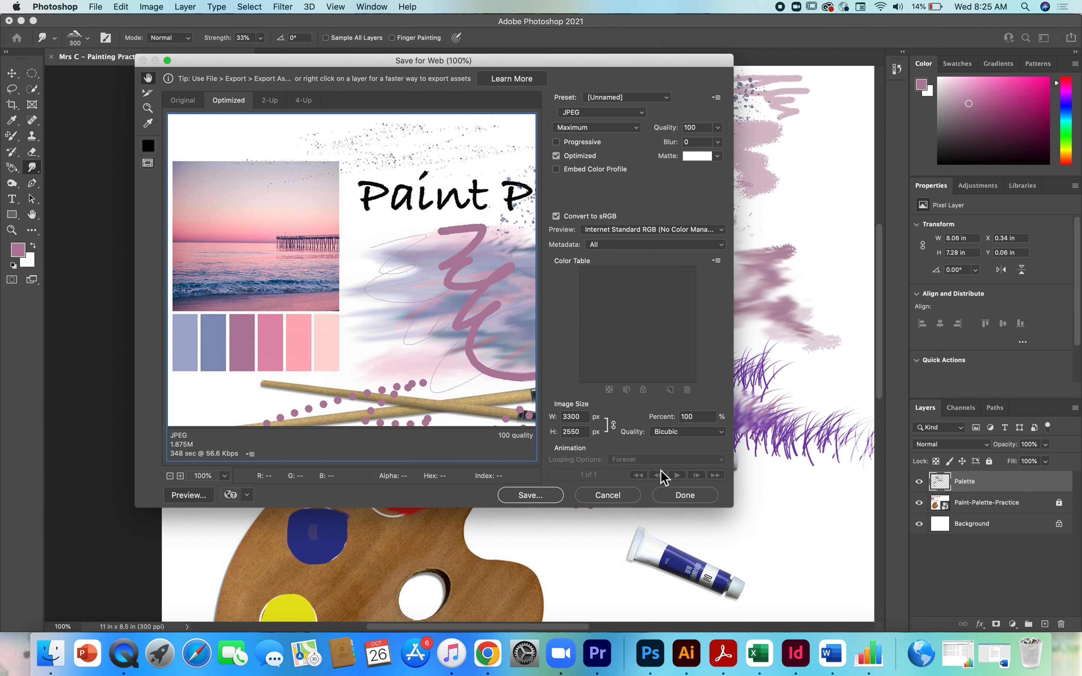
click(532, 497)
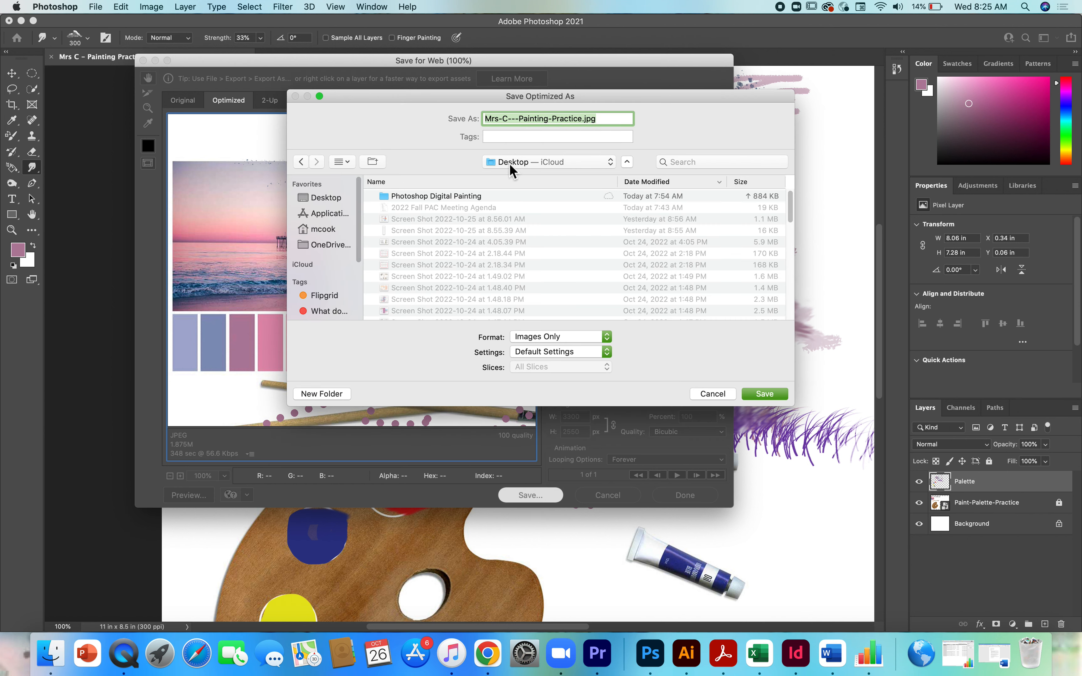
click(460, 199)
click(460, 200)
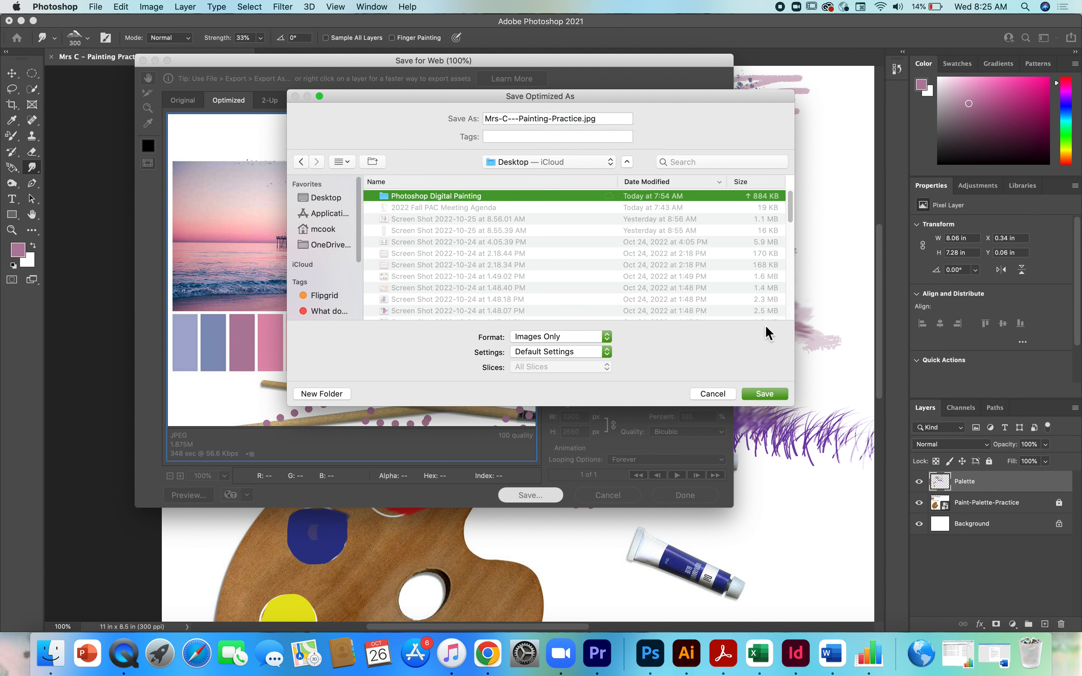
click(765, 394)
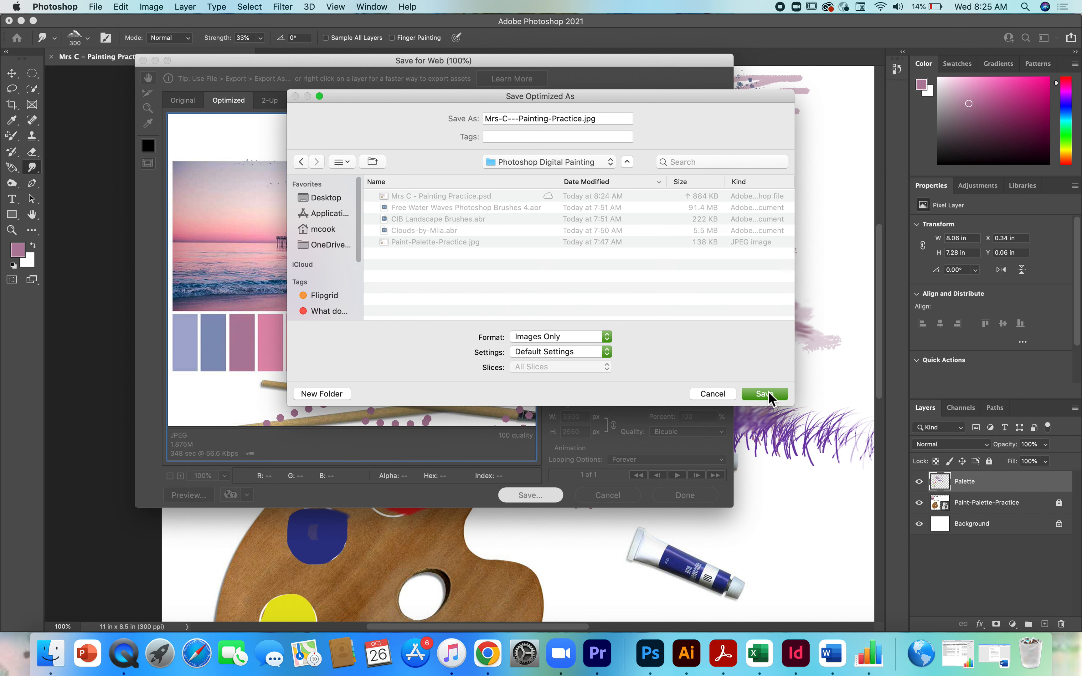
click(765, 394)
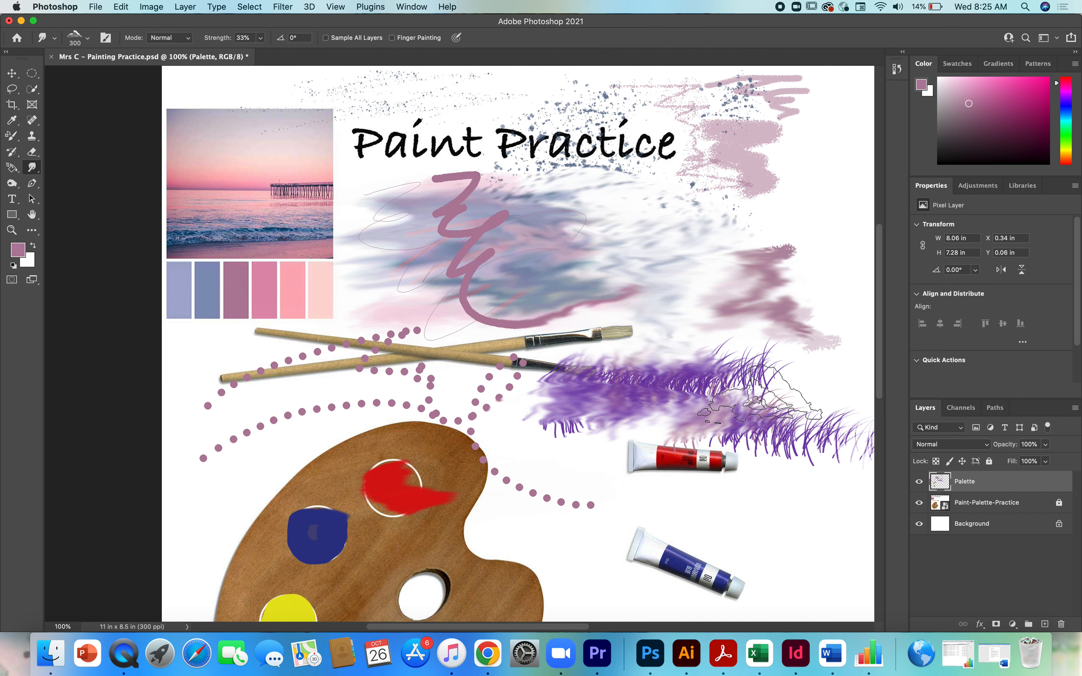
Close the painting document's window and save the changes to the Photoshop file.
click(10, 21)
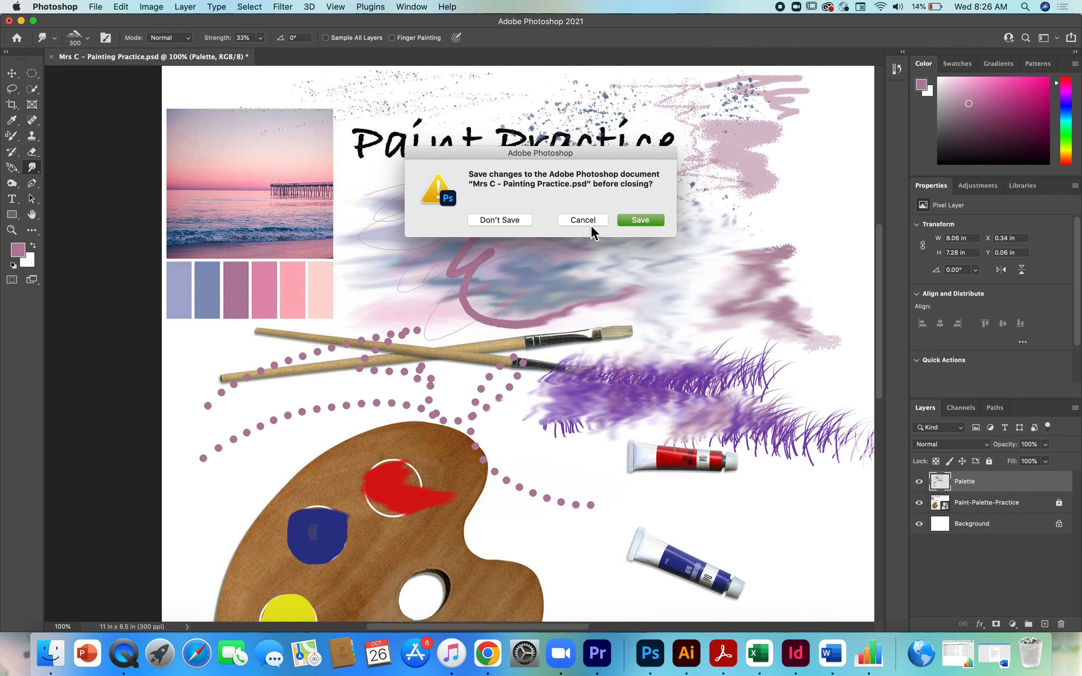
click(650, 227)
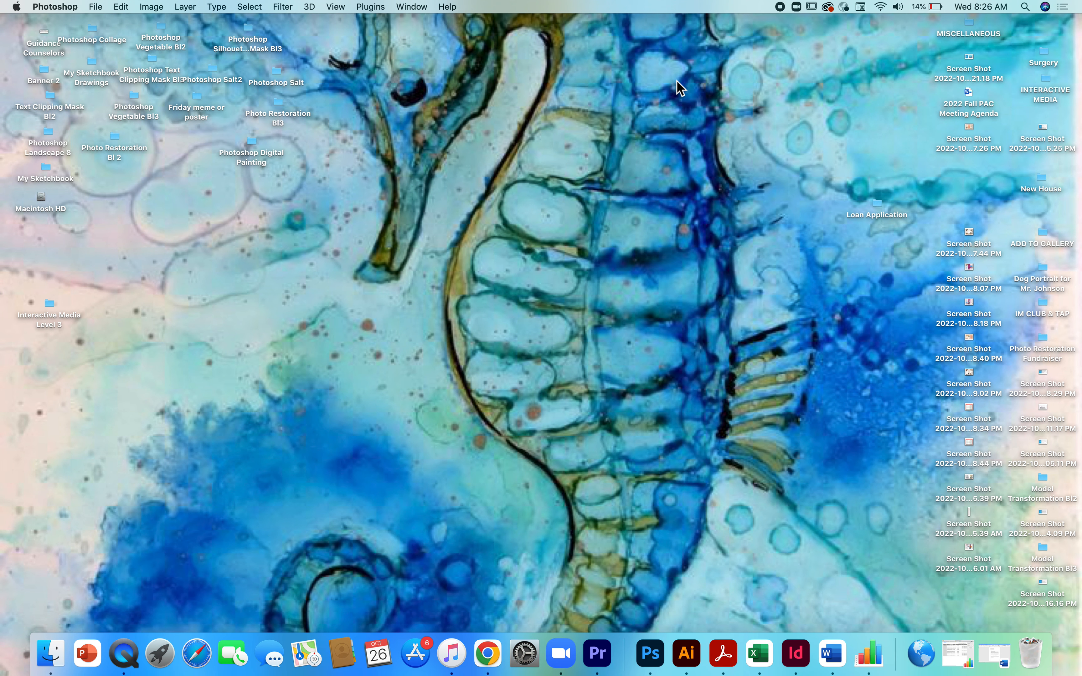
Switch to Finder, check the desktop's Photoshop Digital Painting folder for the saved PSD and JPEG files, and close the folder window.
click(256, 143)
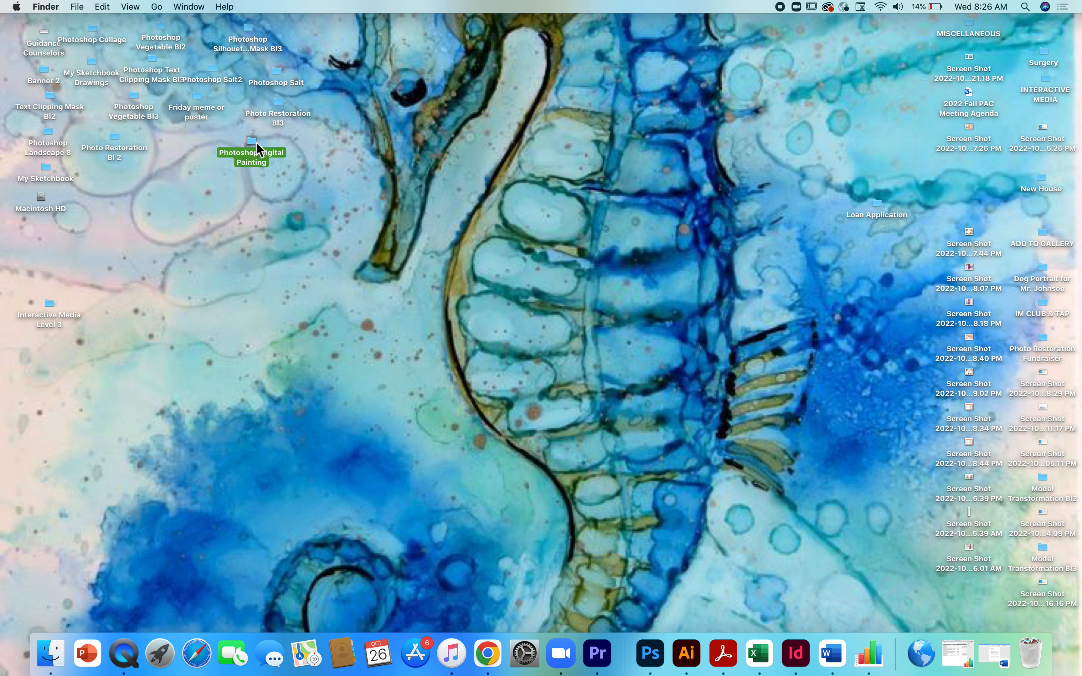
double_click(256, 143)
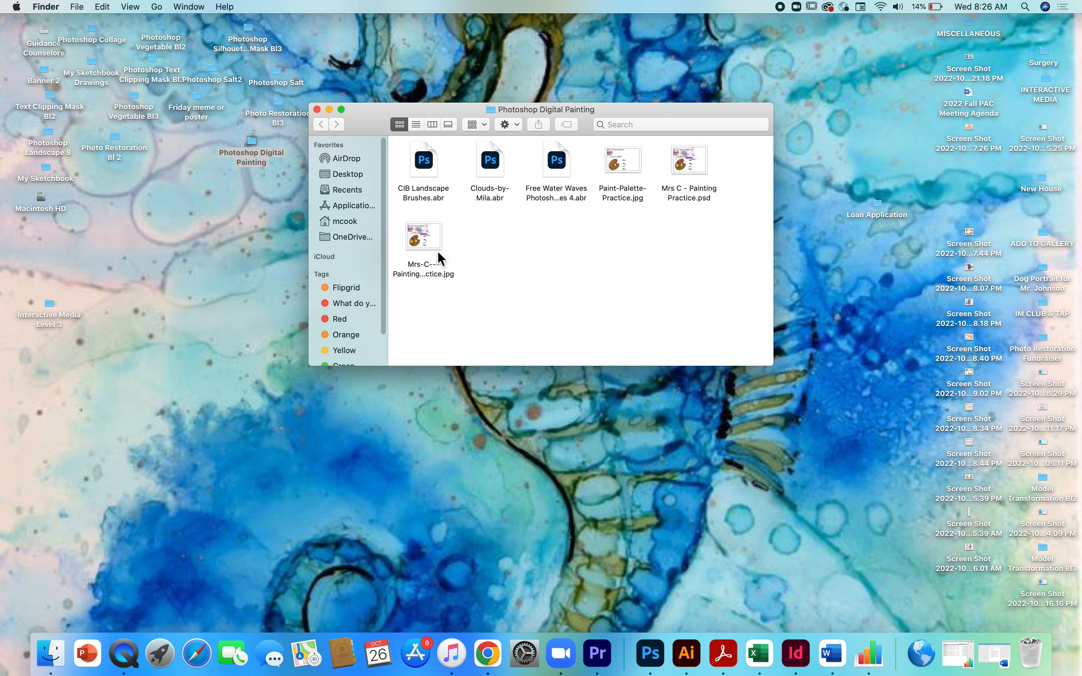
click(317, 110)
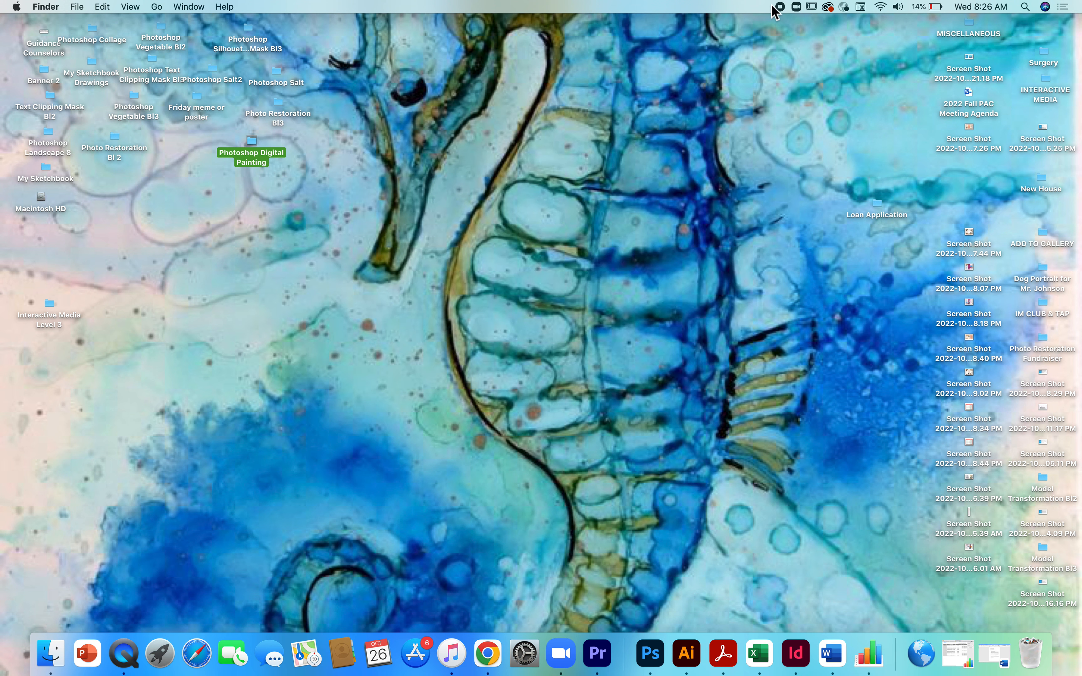